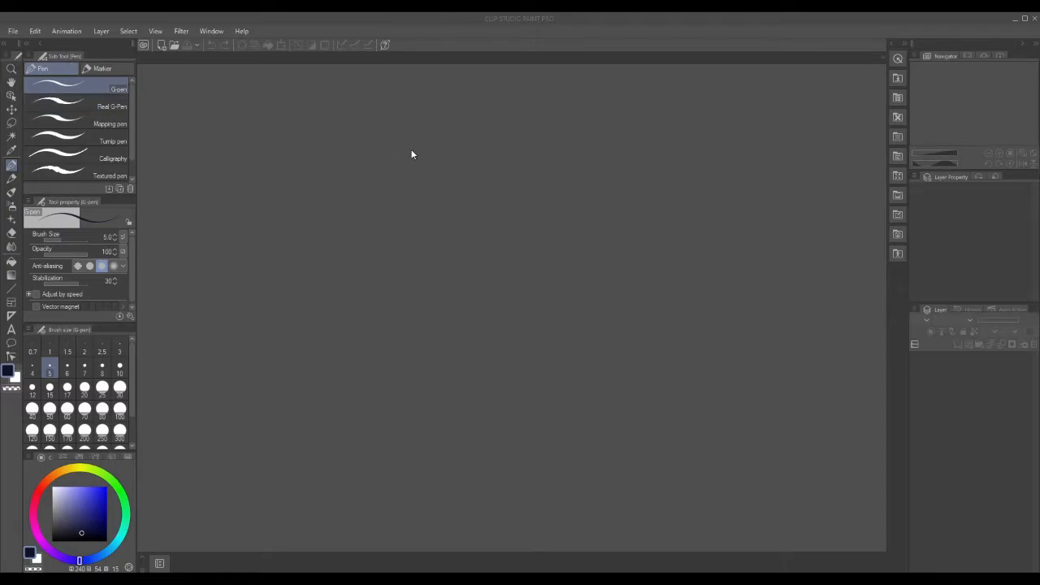
Open the New canvas dialog from the File menu, showing the default 1280 × 720 px illustration.
{"action": "left_click", "coordinate": [13, 30]}
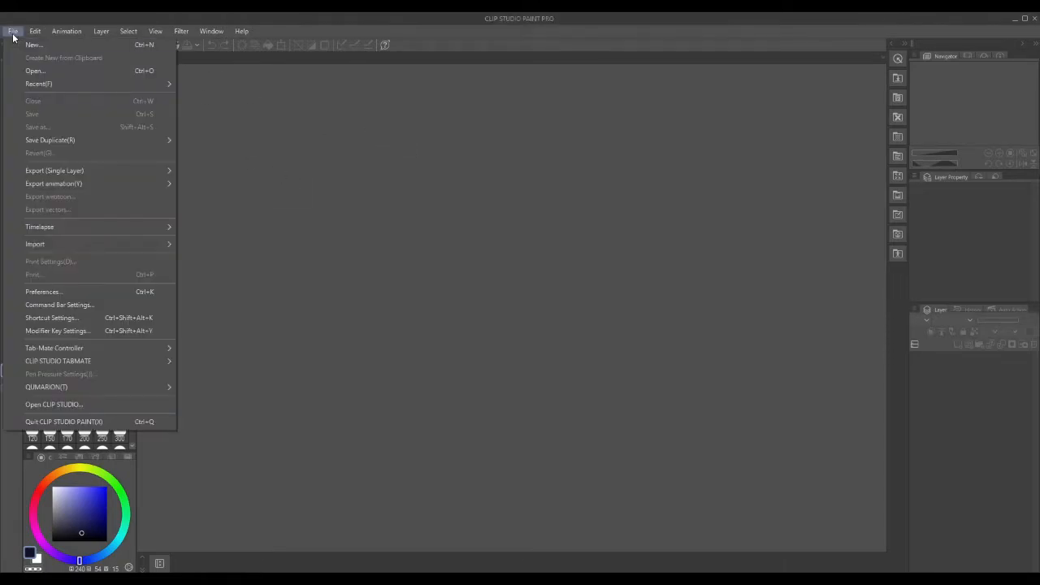
{"action": "left_click", "coordinate": [16, 46]}
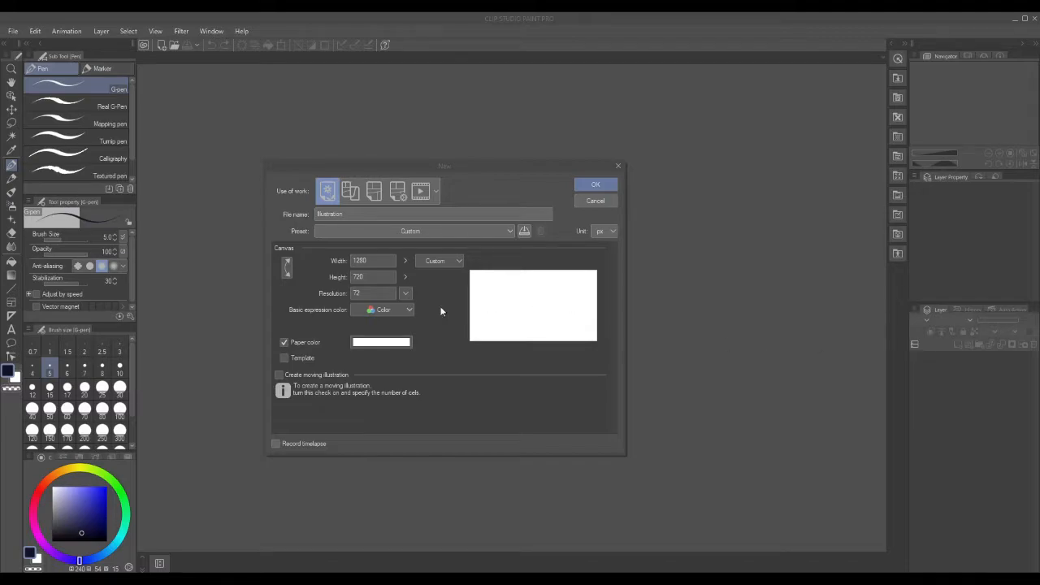
Set the new canvas width and height to 338 × 620 px and create it.
{"action": "left_click", "coordinate": [360, 261]}
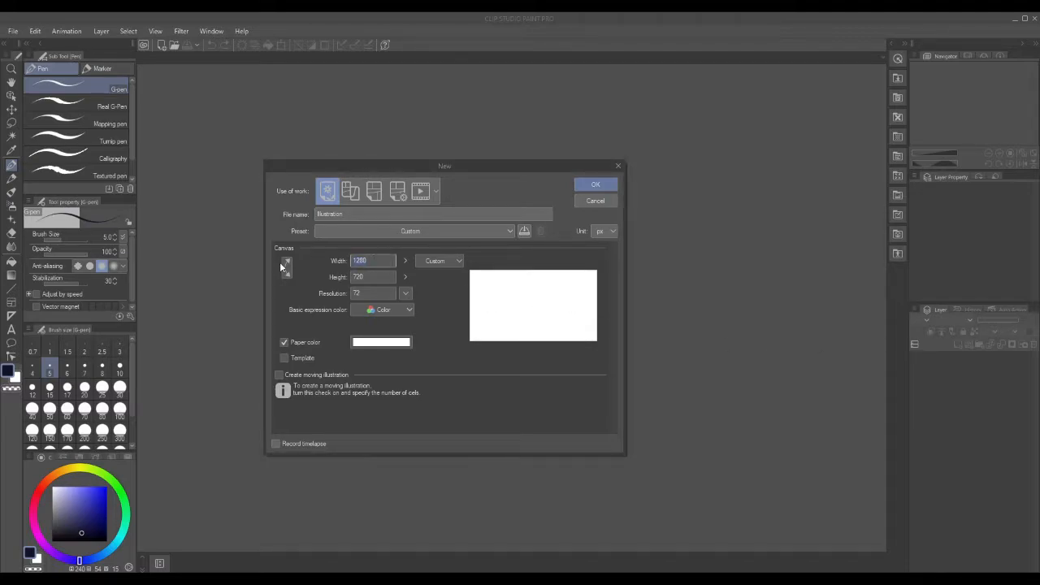
{"action": "type", "text": "30"}
{"action": "type", "text": "7"}
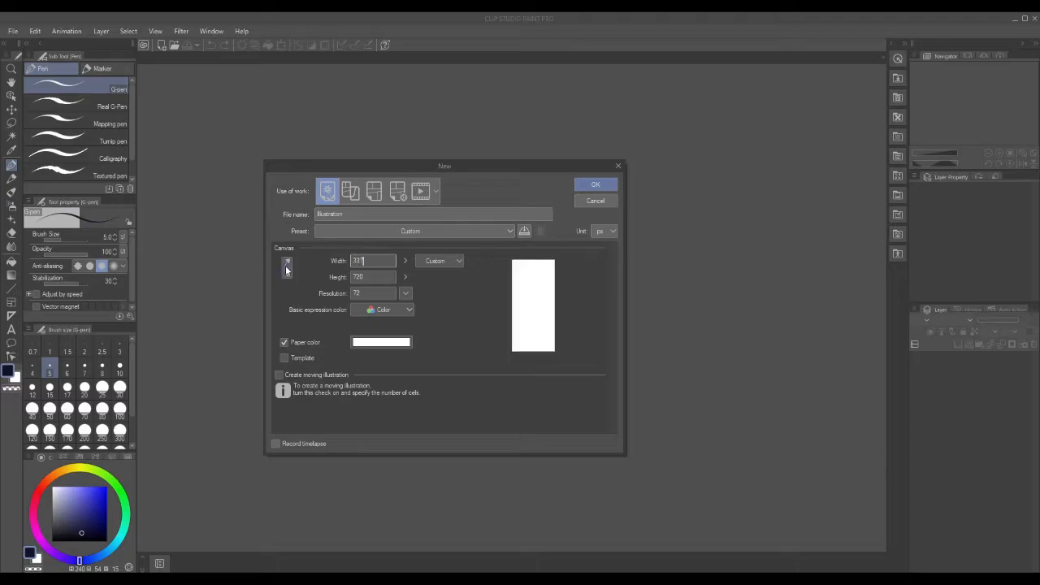
{"action": "key", "text": "BackSpace"}
{"action": "type", "text": "8"}
{"action": "key", "text": "Tab"}
{"action": "type", "text": "920"}
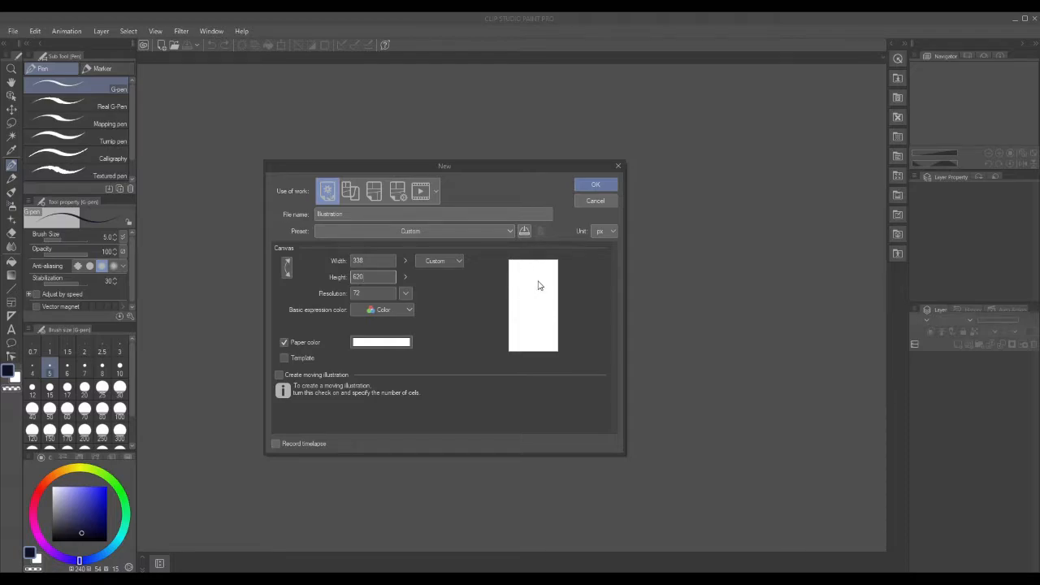
{"action": "left_click", "coordinate": [595, 185]}
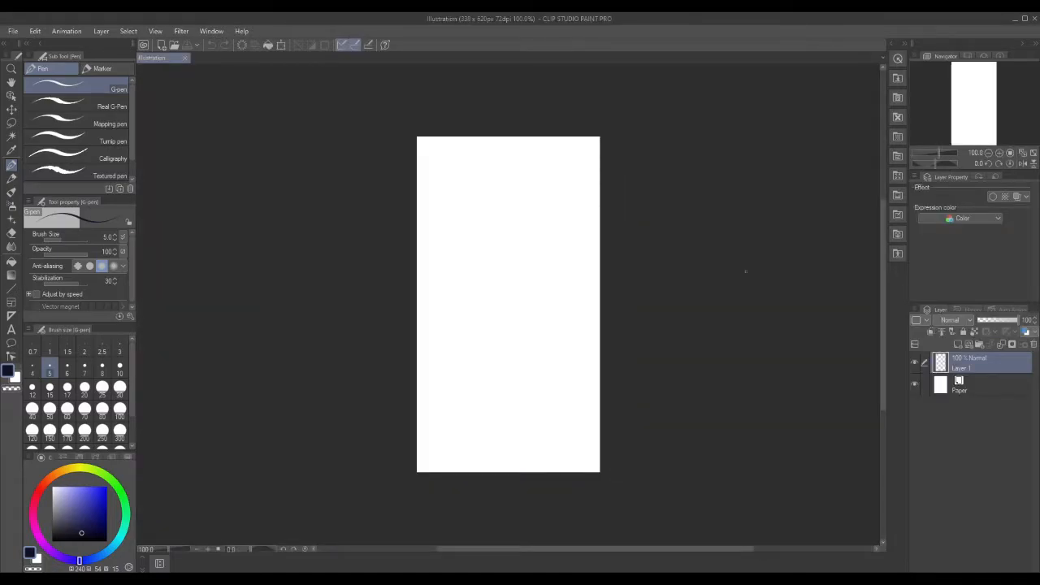
Zoom the blank canvas in to about 135% and pick the Text tool.
{"action": "left_click", "coordinate": [13, 70]}
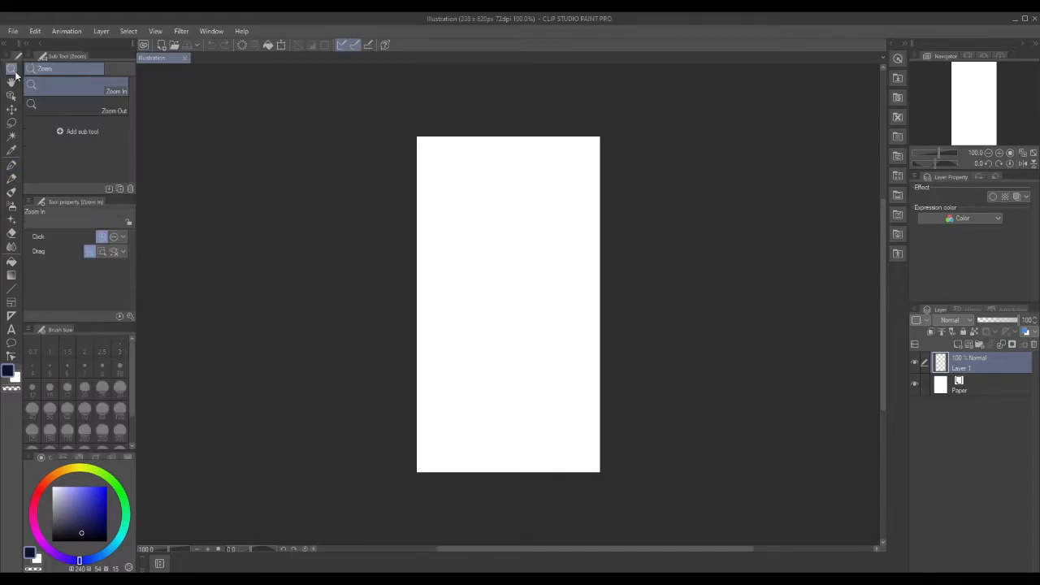
{"action": "left_click_drag", "start_coordinate": [509, 293], "coordinate": [518, 296]}
{"action": "left_click_drag", "start_coordinate": [882, 264], "coordinate": [884, 266]}
{"action": "left_click_drag", "start_coordinate": [541, 361], "coordinate": [544, 365]}
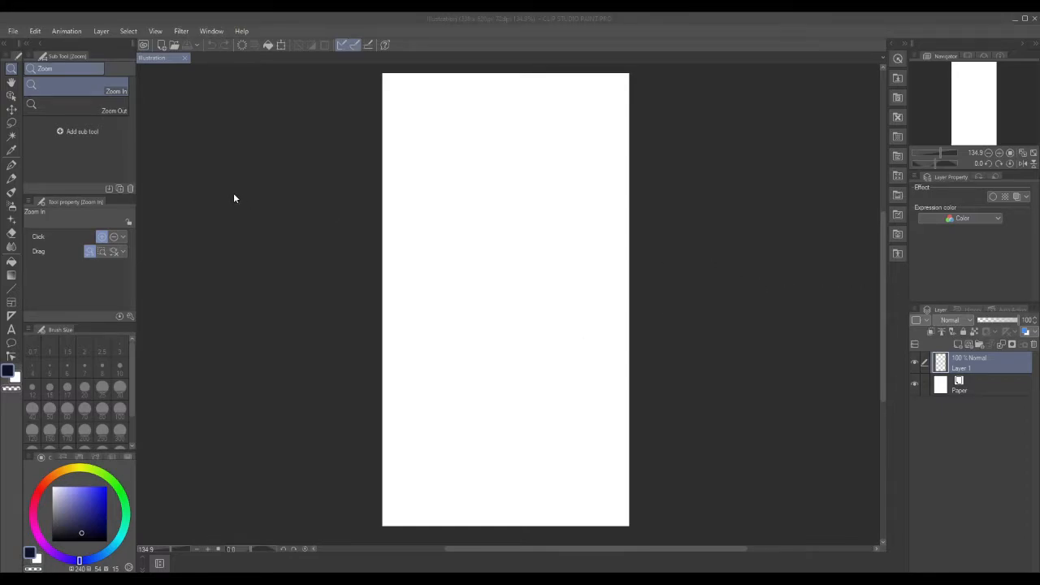
{"action": "left_click", "coordinate": [12, 329]}
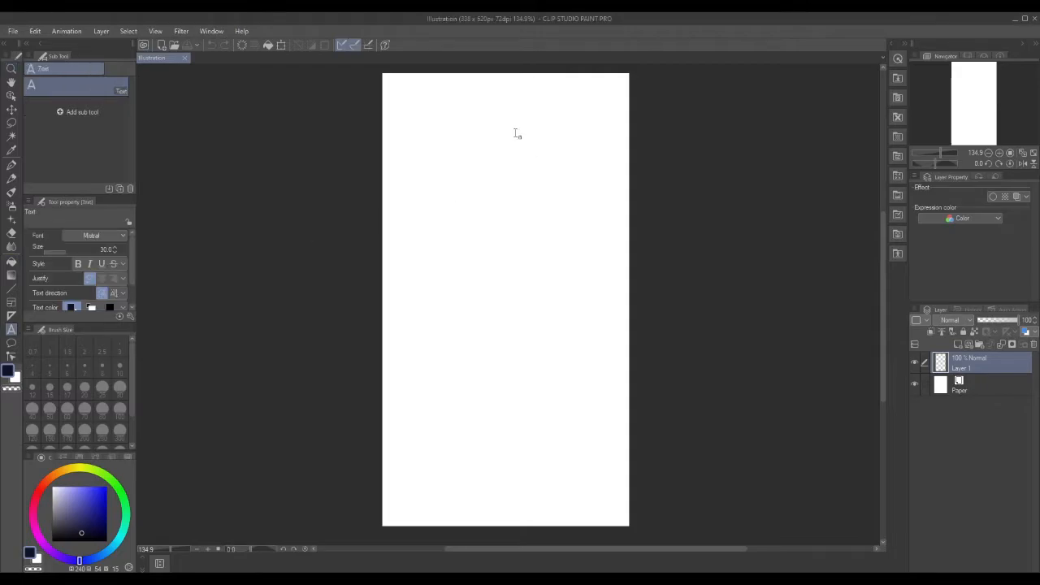
Start a text box near the canvas top and set its font to Mongolian Baiti.
{"action": "left_click", "coordinate": [431, 98]}
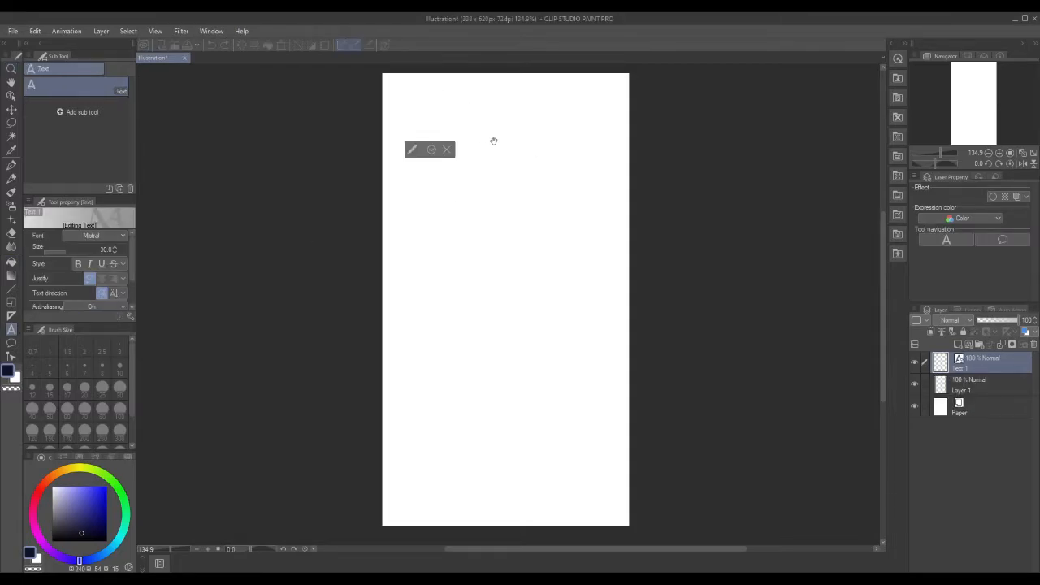
{"action": "type", "text": "Origin"}
{"action": "key", "text": "BackSpace"}
{"action": "key", "text": "BackSpace"}
{"action": "key", "text": "BackSpace"}
{"action": "key", "text": "BackSpace"}
{"action": "key", "text": "BackSpace"}
{"action": "key", "text": "BackSpace"}
{"action": "left_click", "coordinate": [121, 235]}
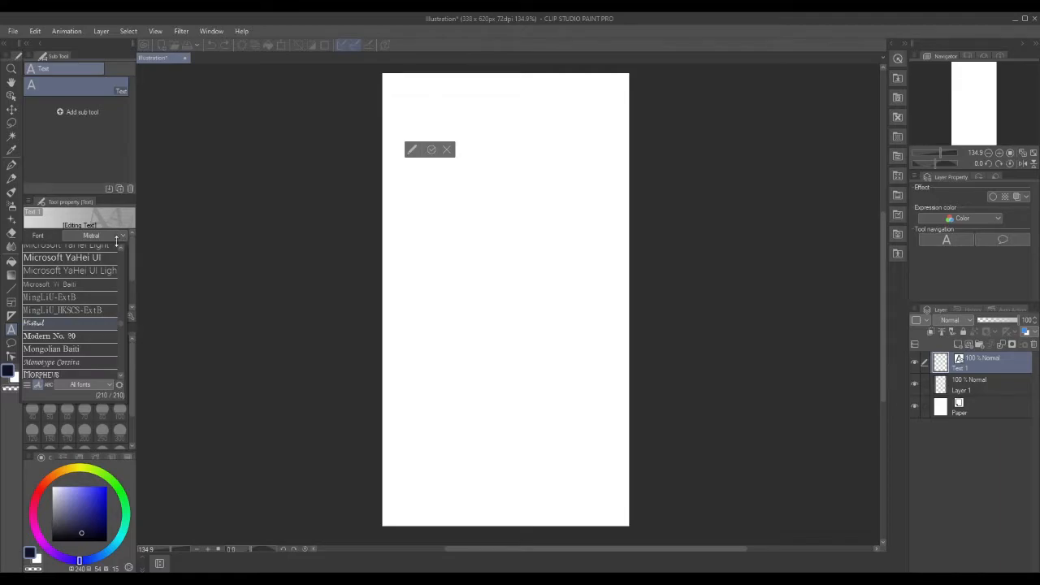
{"action": "left_click", "coordinate": [65, 349]}
Type 'Original photo by', then the photographer's name followed by 'on'.
{"action": "type", "text": "Original photo"}
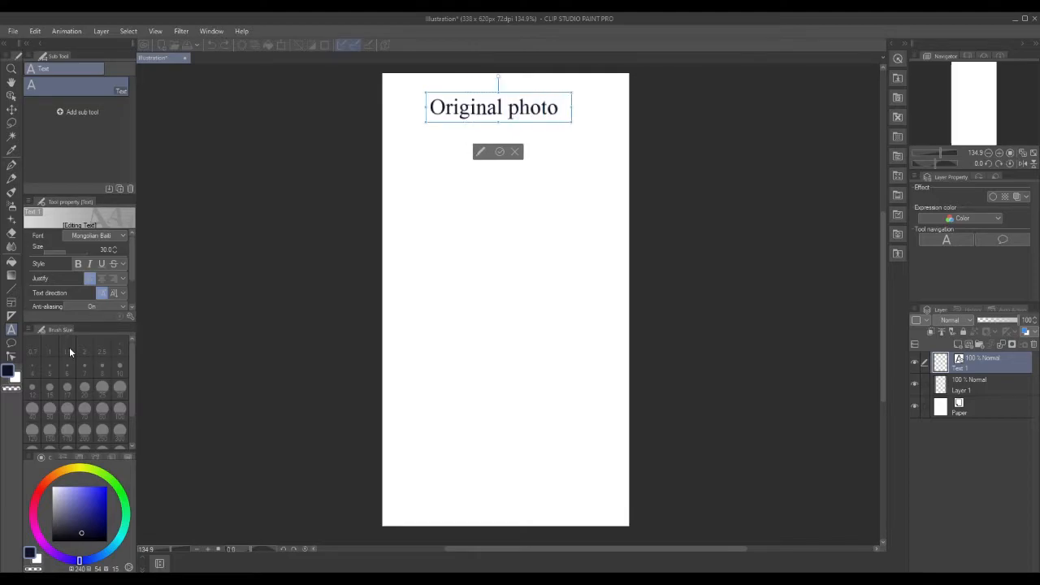
{"action": "type", "text": "ny"}
{"action": "key", "text": "BackSpace"}
{"action": "key", "text": "BackSpace"}
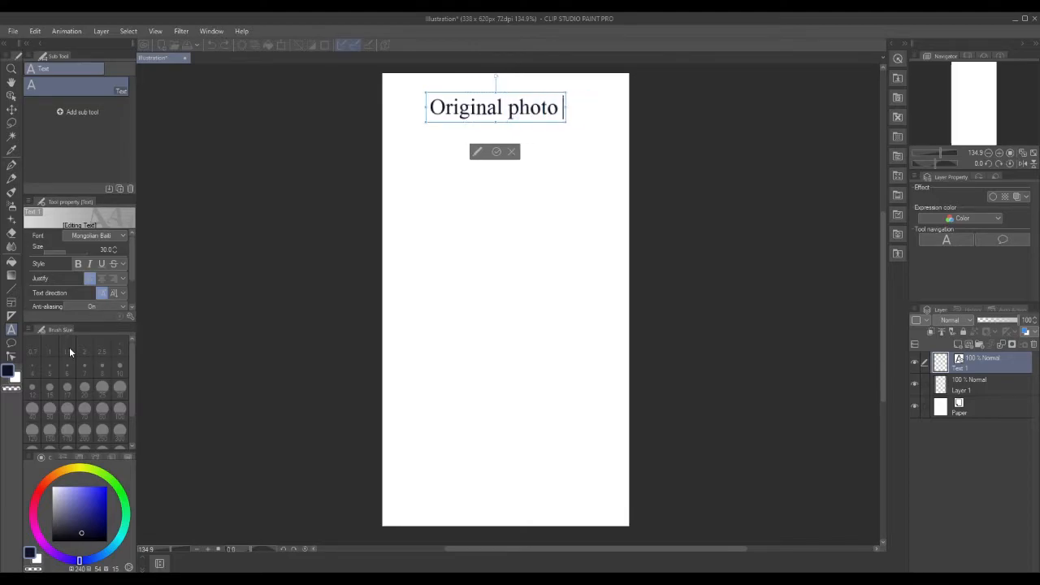
{"action": "type", "text": "by"}
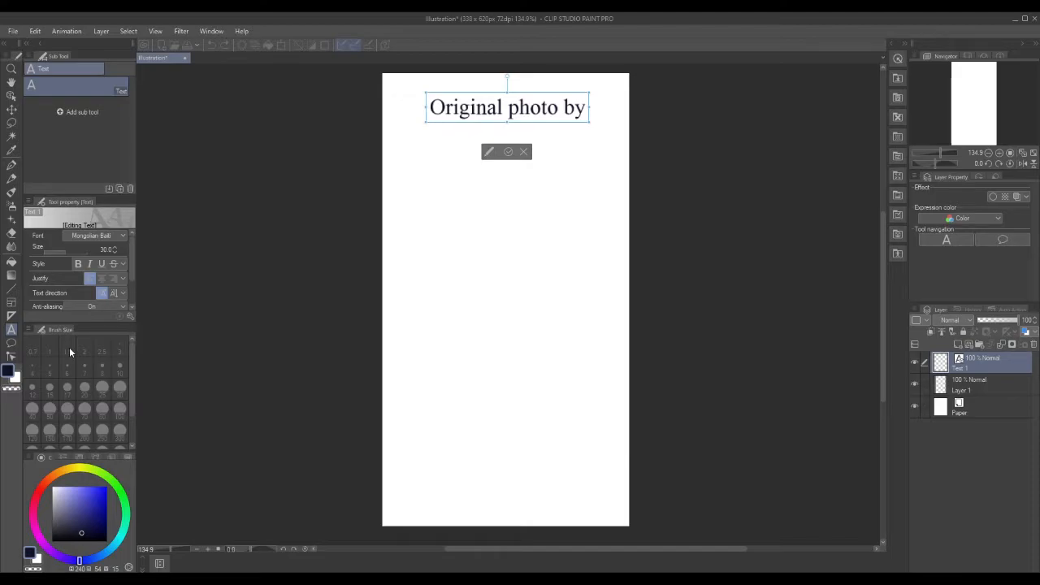
{"action": "type", "text": "Rindfr"}
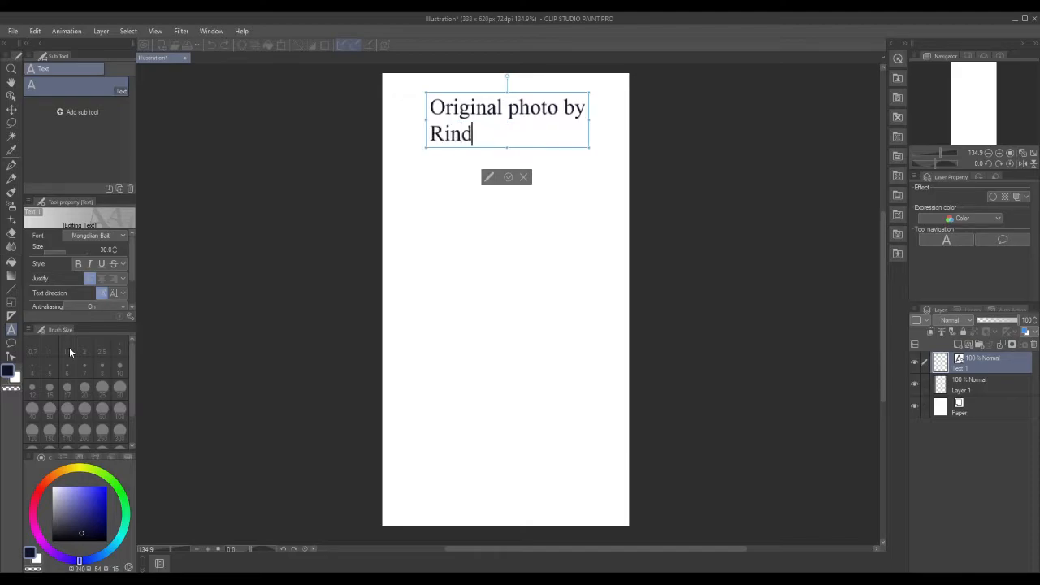
{"action": "key", "text": "BackSpace"}
{"action": "key", "text": "BackSpace"}
{"action": "type", "text": "ra"}
{"action": "type", "text": "170 "}
{"action": "type", "text": "om"}
{"action": "key", "text": "BackSpace"}
{"action": "type", "text": "n"}
{"action": "key", "text": "Return"}
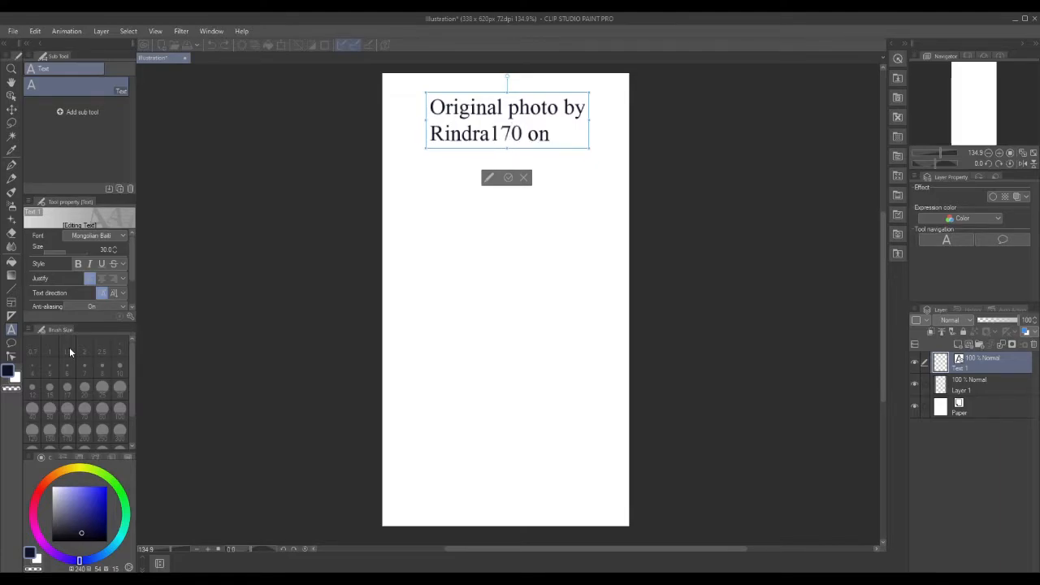
{"action": "type", "text": "Sh"}
{"action": "key", "text": "BackSpace"}
{"action": "key", "text": "BackSpace"}
{"action": "type", "text": "ww"}
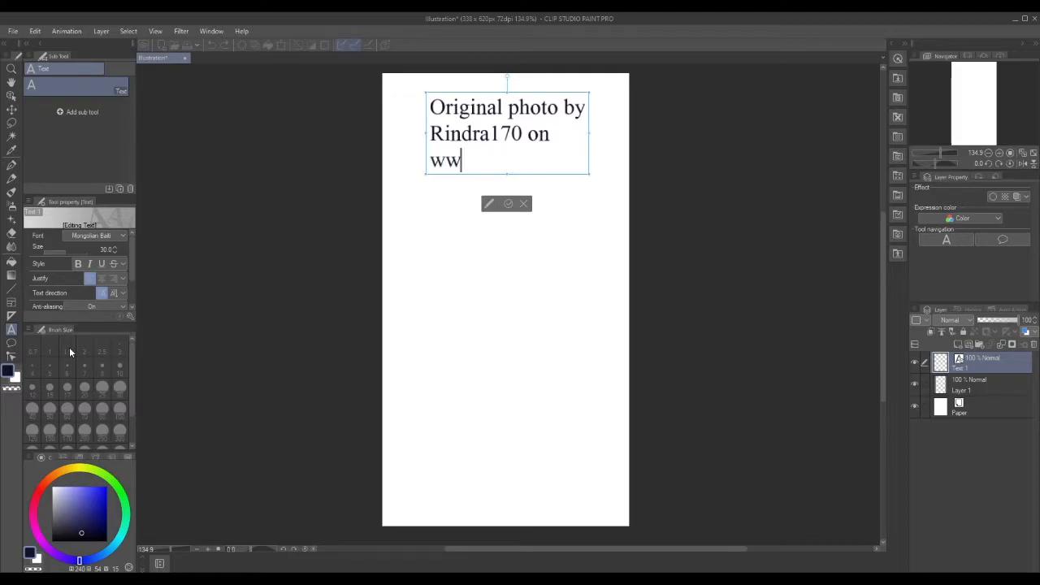
{"action": "type", "text": "w.shutterstock.com"}
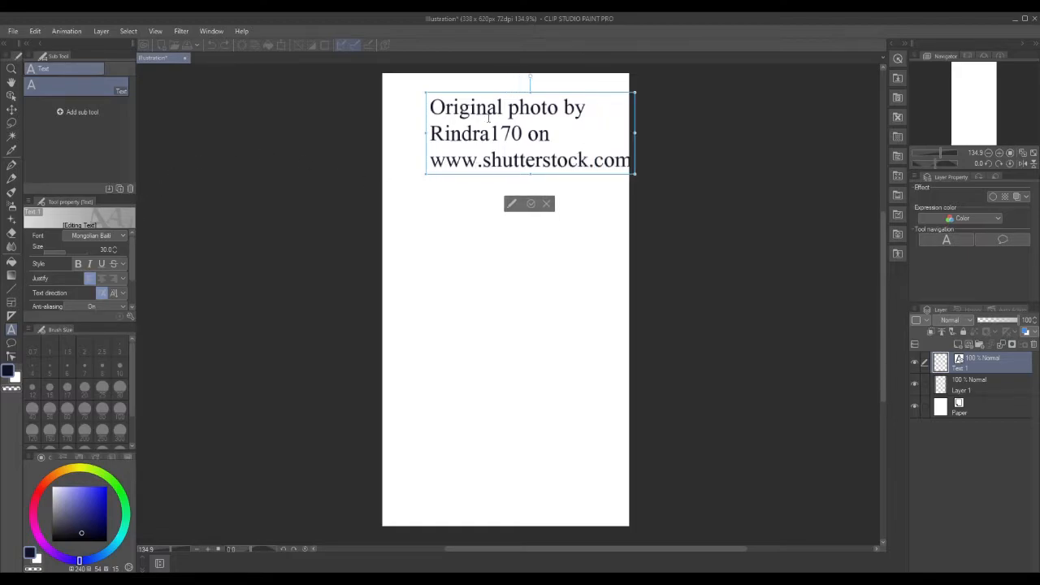
{"action": "mouse_move", "coordinate": [533, 98]}
{"action": "left_mouse_down"}
{"action": "mouse_move", "coordinate": [491, 94]}
{"action": "mouse_move", "coordinate": [521, 87]}
{"action": "left_mouse_up"}
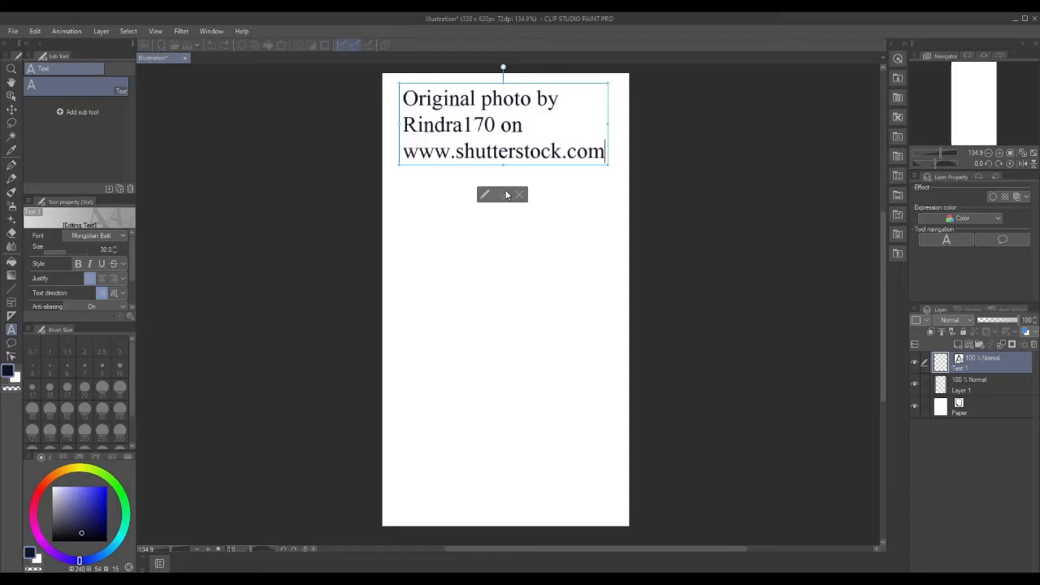
{"action": "left_click", "coordinate": [504, 196]}
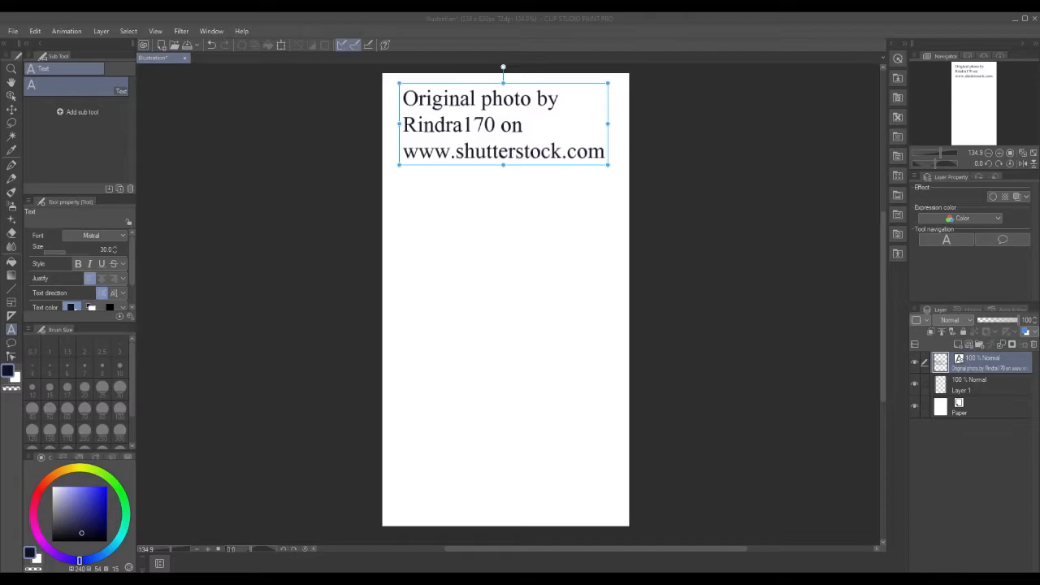
Leave text editing and switch to the Rough pencil sub tool at size 10.
{"action": "left_click", "coordinate": [11, 70]}
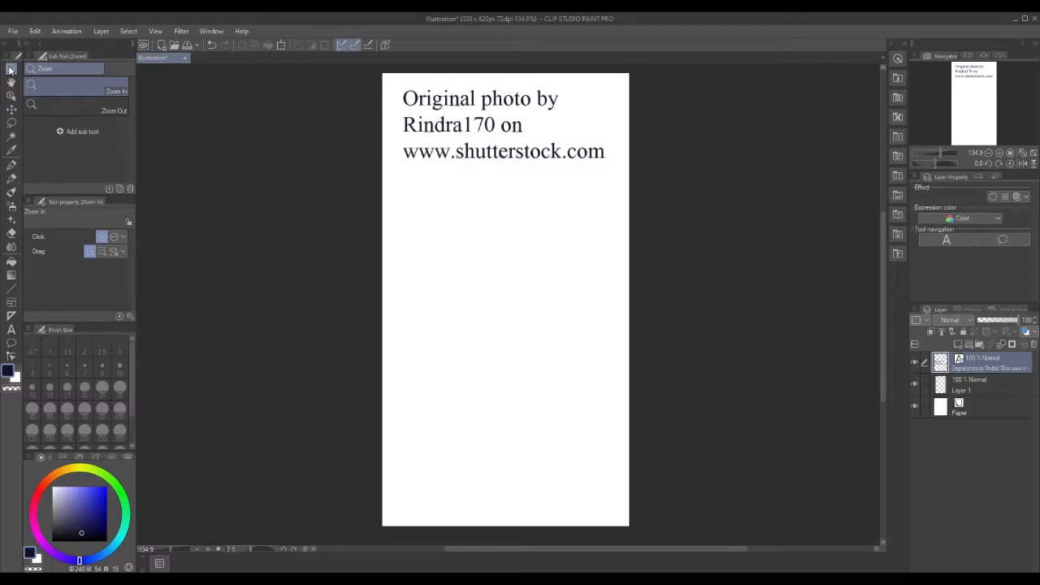
{"action": "left_click", "coordinate": [12, 179]}
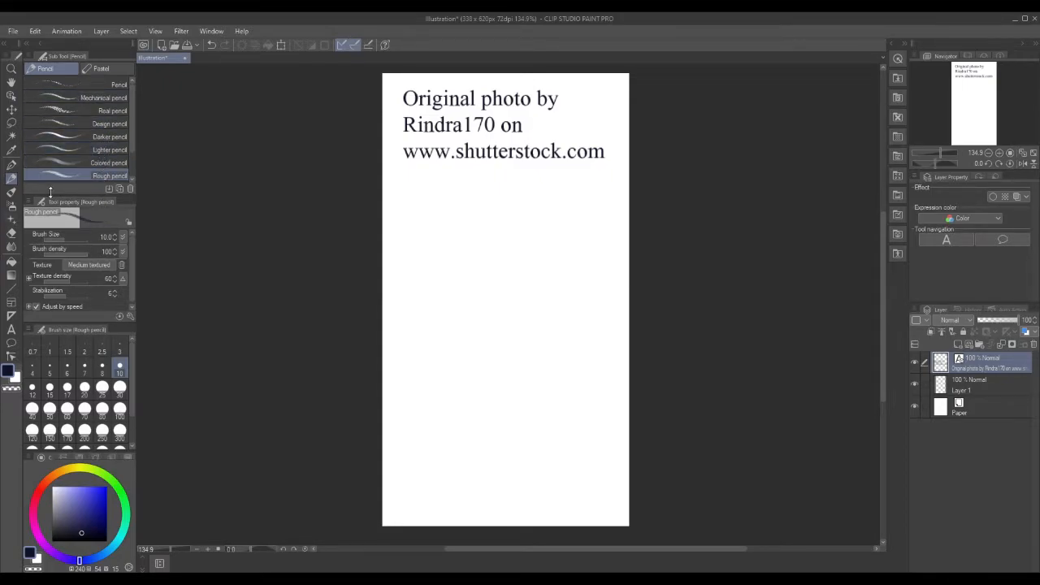
Switch to the plain Pencil sub tool at brush size 5.
{"action": "key", "text": "p"}
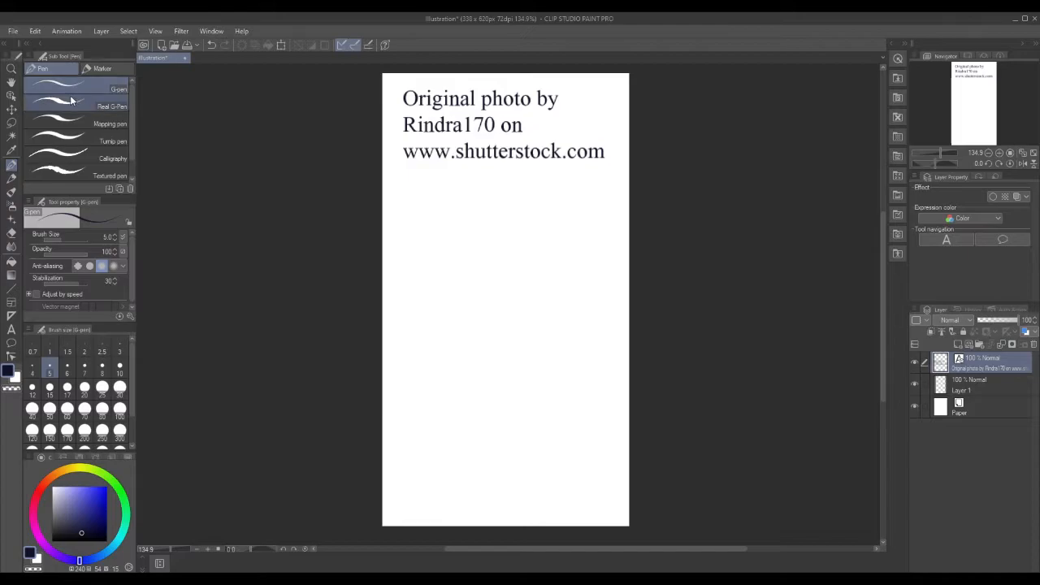
{"action": "left_click", "coordinate": [12, 180]}
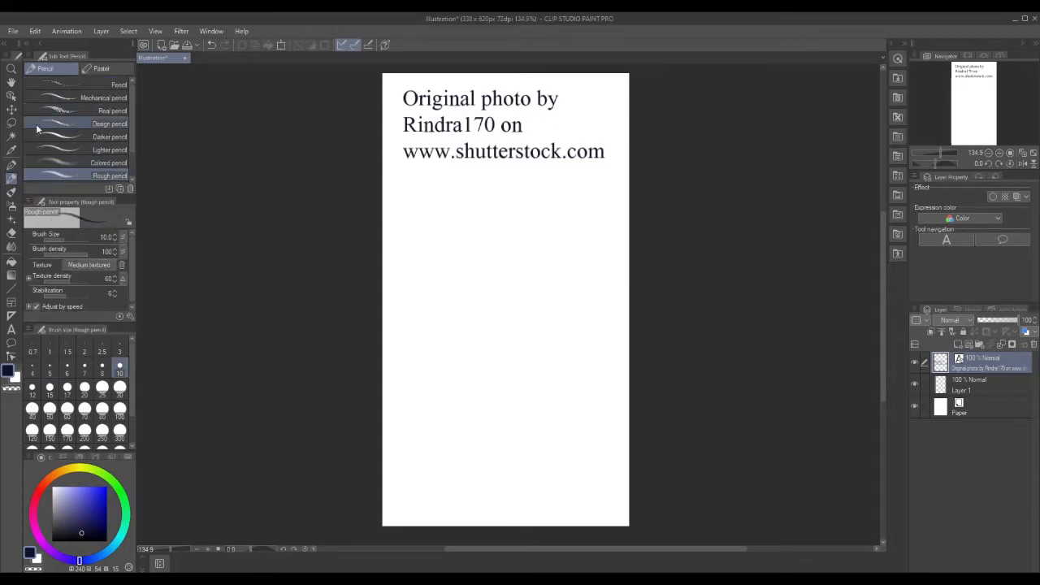
{"action": "left_click", "coordinate": [80, 86]}
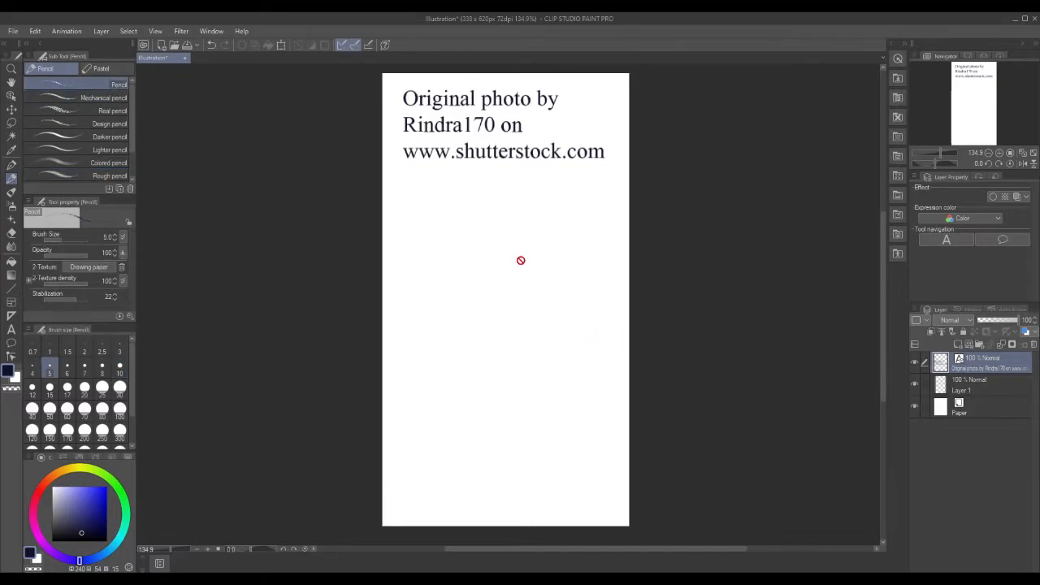
On Layer 1, draw a size-20 test stroke, then undo it via Edit > Undo.
{"action": "left_click", "coordinate": [978, 394]}
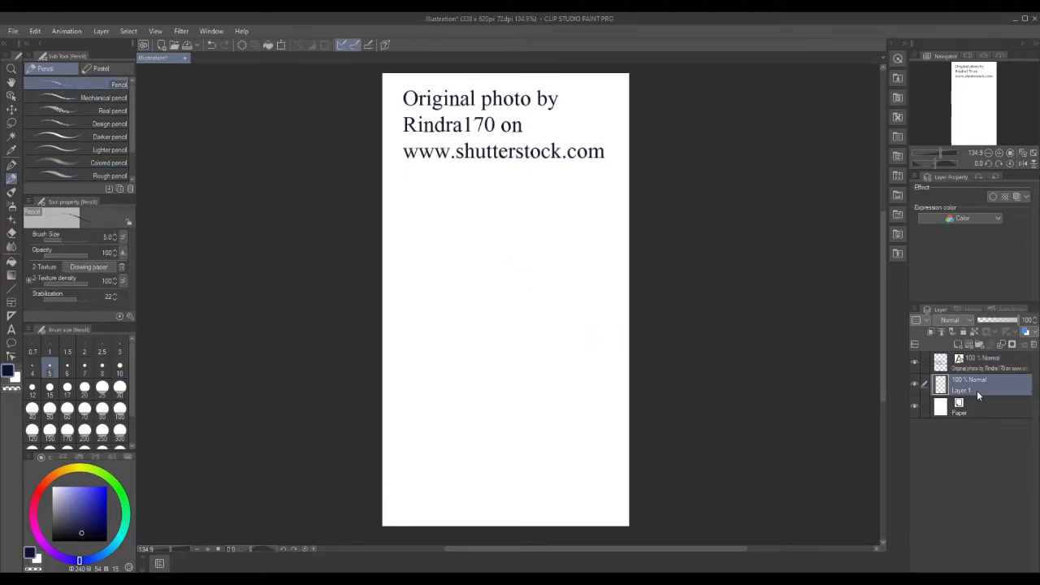
{"action": "left_click", "coordinate": [84, 388]}
{"action": "mouse_move", "coordinate": [480, 270]}
{"action": "left_mouse_down"}
{"action": "mouse_move", "coordinate": [495, 250]}
{"action": "mouse_move", "coordinate": [529, 257]}
{"action": "mouse_move", "coordinate": [526, 294]}
{"action": "mouse_move", "coordinate": [563, 246]}
{"action": "mouse_move", "coordinate": [535, 215]}
{"action": "mouse_move", "coordinate": [569, 206]}
{"action": "mouse_move", "coordinate": [594, 228]}
{"action": "left_mouse_up"}
{"action": "left_click", "coordinate": [989, 369]}
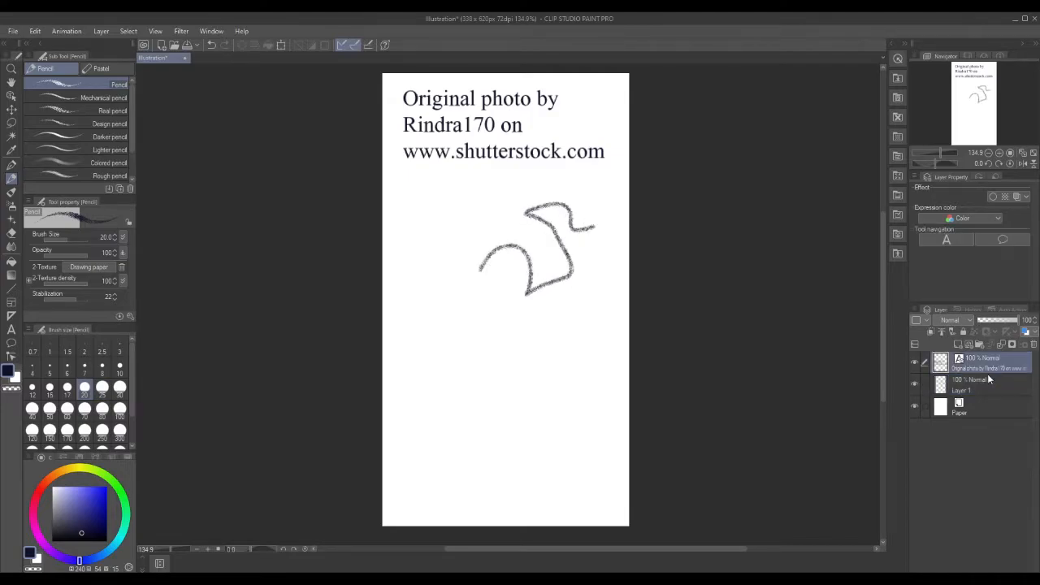
{"action": "left_click", "coordinate": [974, 385]}
{"action": "left_click", "coordinate": [35, 31]}
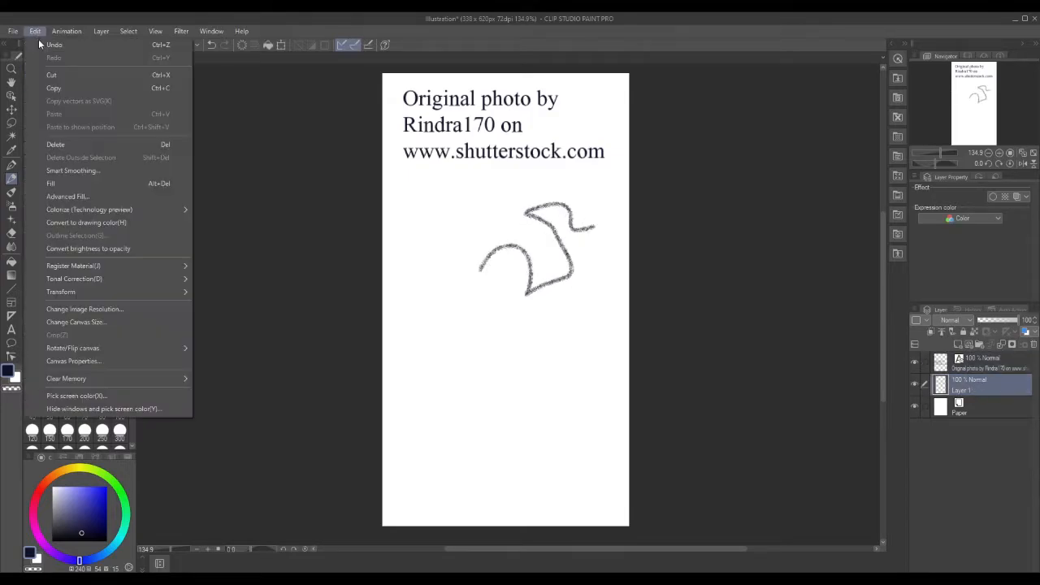
{"action": "left_click", "coordinate": [43, 42]}
Draw test loops and wavy lines with Pencil at size 7, Real pencil and Rough pencil.
{"action": "left_click", "coordinate": [84, 366]}
{"action": "mouse_move", "coordinate": [443, 283]}
{"action": "left_mouse_down"}
{"action": "mouse_move", "coordinate": [457, 264]}
{"action": "mouse_move", "coordinate": [569, 277]}
{"action": "mouse_move", "coordinate": [543, 231]}
{"action": "mouse_move", "coordinate": [469, 240]}
{"action": "left_mouse_up"}
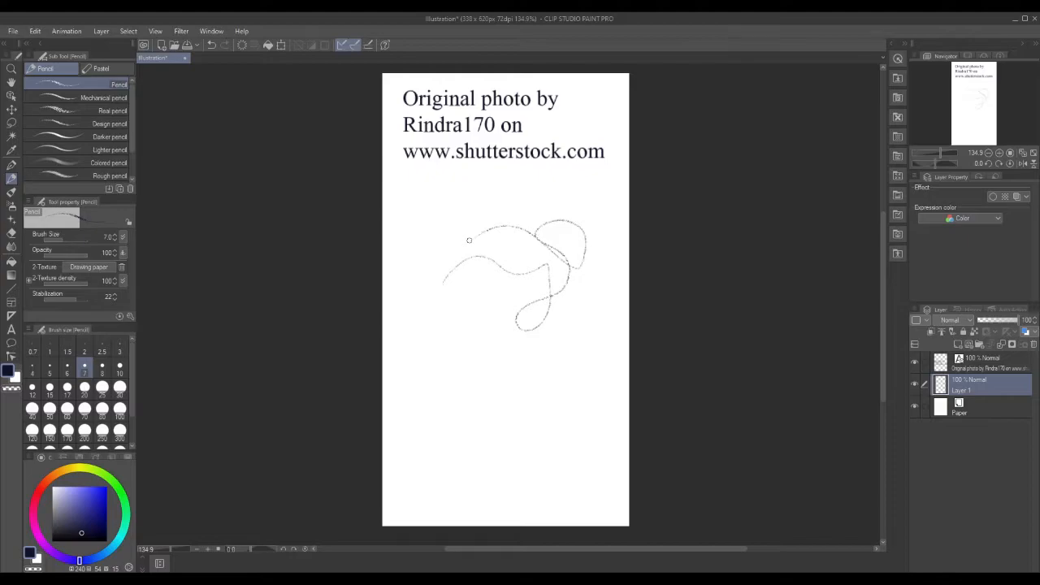
{"action": "left_click", "coordinate": [55, 112]}
{"action": "mouse_move", "coordinate": [419, 341]}
{"action": "left_mouse_down"}
{"action": "mouse_move", "coordinate": [512, 365]}
{"action": "mouse_move", "coordinate": [564, 360]}
{"action": "mouse_move", "coordinate": [606, 241]}
{"action": "mouse_move", "coordinate": [586, 200]}
{"action": "mouse_move", "coordinate": [560, 195]}
{"action": "mouse_move", "coordinate": [615, 207]}
{"action": "mouse_move", "coordinate": [620, 285]}
{"action": "mouse_move", "coordinate": [604, 342]}
{"action": "left_mouse_up"}
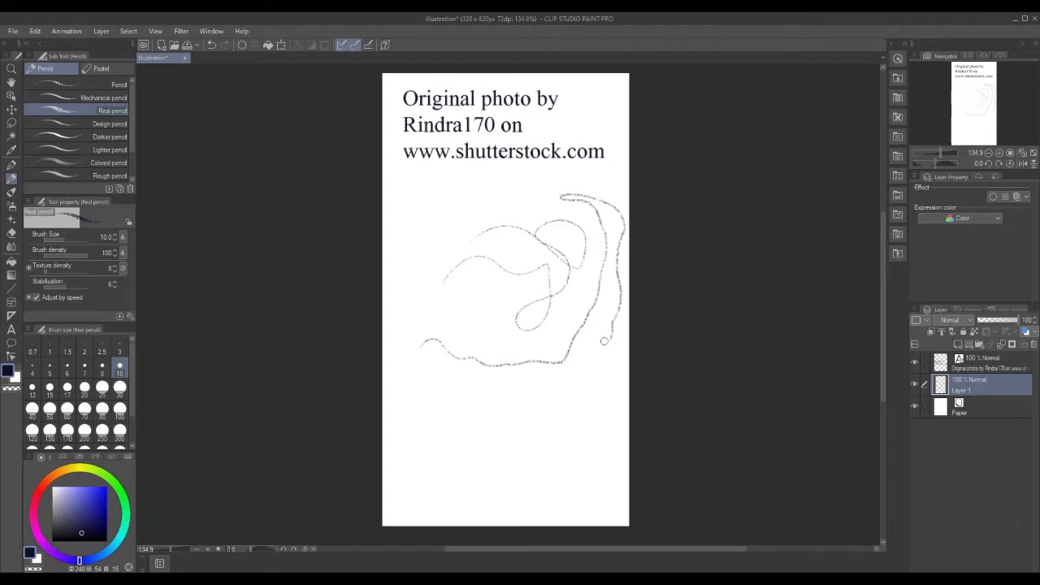
{"action": "left_click", "coordinate": [53, 174]}
{"action": "mouse_move", "coordinate": [412, 415]}
{"action": "left_mouse_down"}
{"action": "mouse_move", "coordinate": [437, 399]}
{"action": "mouse_move", "coordinate": [479, 415]}
{"action": "mouse_move", "coordinate": [572, 414]}
{"action": "mouse_move", "coordinate": [592, 443]}
{"action": "mouse_move", "coordinate": [565, 477]}
{"action": "mouse_move", "coordinate": [599, 384]}
{"action": "mouse_move", "coordinate": [446, 387]}
{"action": "left_mouse_up"}
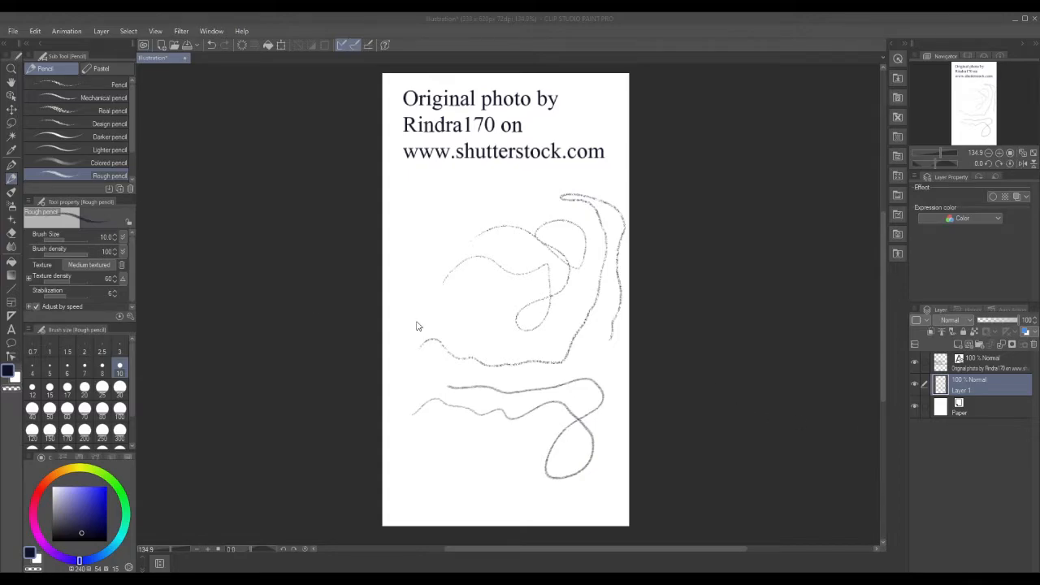
Erase all test strokes with the Hard eraser at size 30, then reset its size to 10.
{"action": "left_click", "coordinate": [11, 233]}
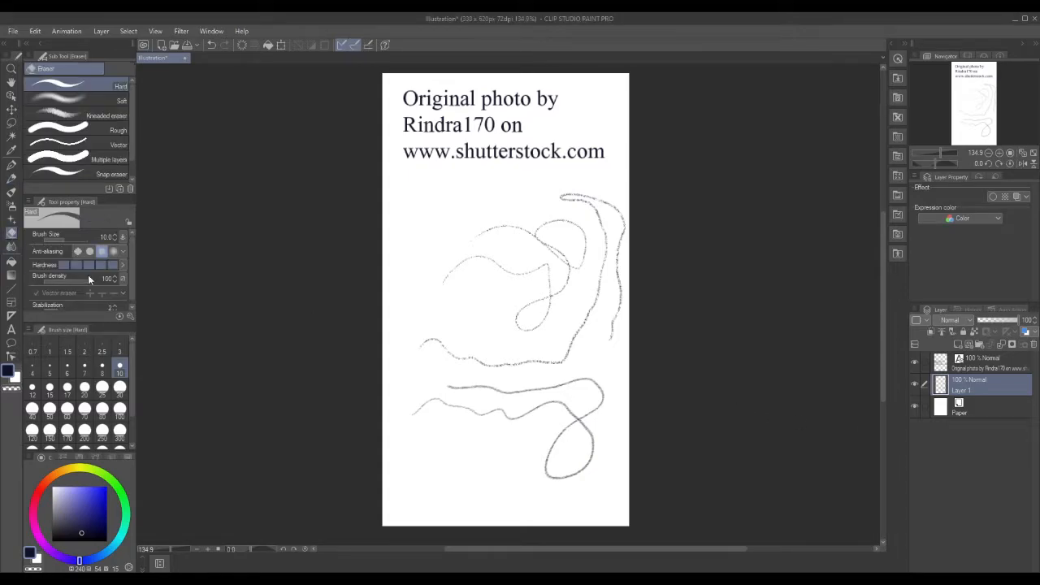
{"action": "left_click", "coordinate": [119, 388]}
{"action": "mouse_move", "coordinate": [434, 415]}
{"action": "left_mouse_down"}
{"action": "mouse_move", "coordinate": [526, 371]}
{"action": "mouse_move", "coordinate": [469, 422]}
{"action": "mouse_move", "coordinate": [528, 407]}
{"action": "mouse_move", "coordinate": [557, 451]}
{"action": "mouse_move", "coordinate": [592, 447]}
{"action": "mouse_move", "coordinate": [566, 485]}
{"action": "mouse_move", "coordinate": [497, 338]}
{"action": "mouse_move", "coordinate": [403, 373]}
{"action": "mouse_move", "coordinate": [401, 362]}
{"action": "mouse_move", "coordinate": [482, 307]}
{"action": "mouse_move", "coordinate": [495, 230]}
{"action": "mouse_move", "coordinate": [546, 221]}
{"action": "mouse_move", "coordinate": [544, 203]}
{"action": "mouse_move", "coordinate": [566, 189]}
{"action": "mouse_move", "coordinate": [630, 199]}
{"action": "mouse_move", "coordinate": [547, 273]}
{"action": "mouse_move", "coordinate": [547, 248]}
{"action": "mouse_move", "coordinate": [610, 264]}
{"action": "mouse_move", "coordinate": [612, 254]}
{"action": "mouse_move", "coordinate": [568, 272]}
{"action": "mouse_move", "coordinate": [489, 348]}
{"action": "mouse_move", "coordinate": [608, 274]}
{"action": "mouse_move", "coordinate": [564, 343]}
{"action": "mouse_move", "coordinate": [621, 316]}
{"action": "mouse_move", "coordinate": [594, 328]}
{"action": "left_mouse_up"}
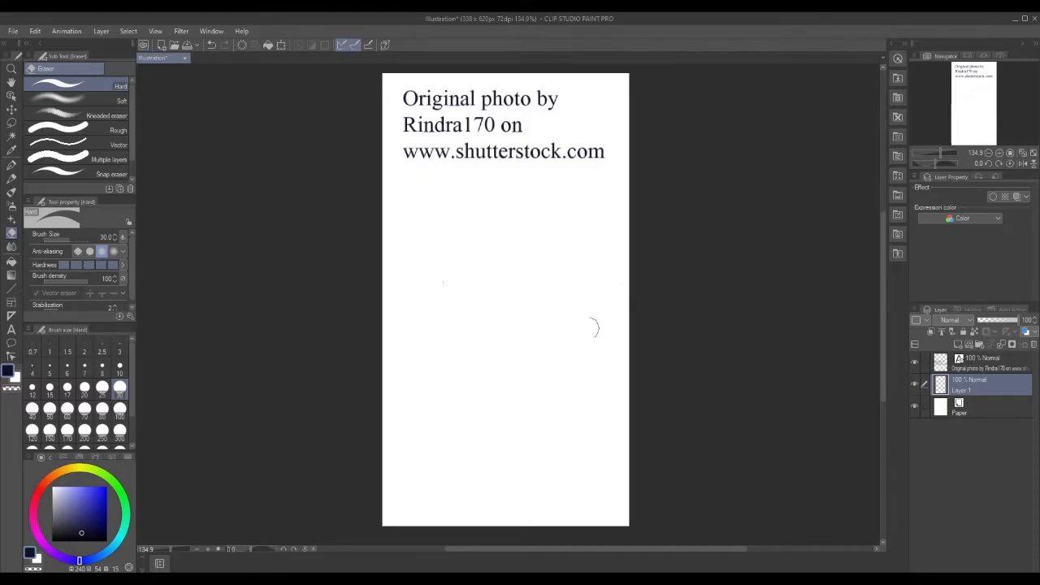
{"action": "left_click", "coordinate": [119, 369]}
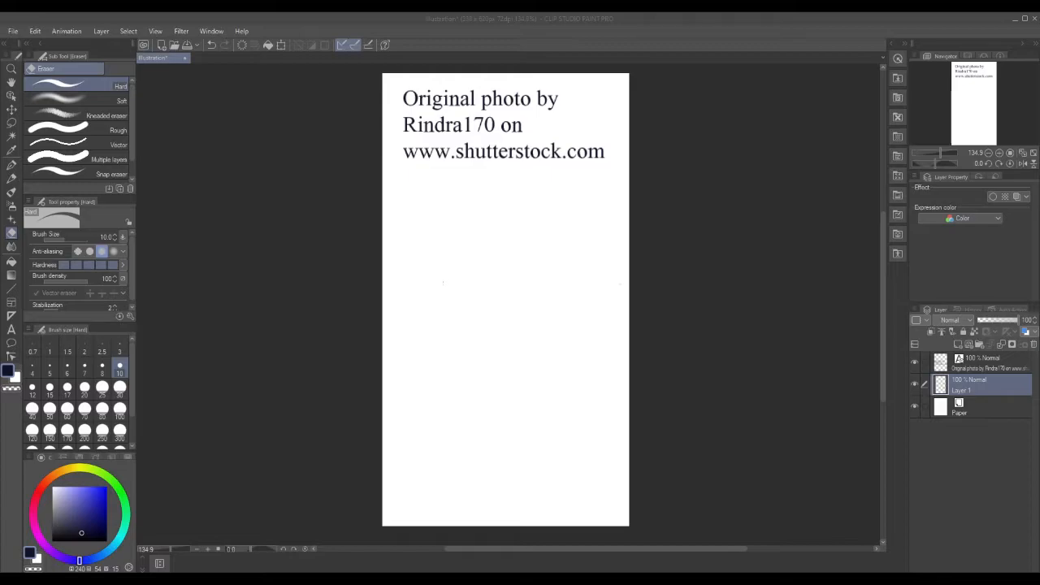
Choose the Real pencil brush and zoom the canvas view in.
{"action": "left_click", "coordinate": [12, 181]}
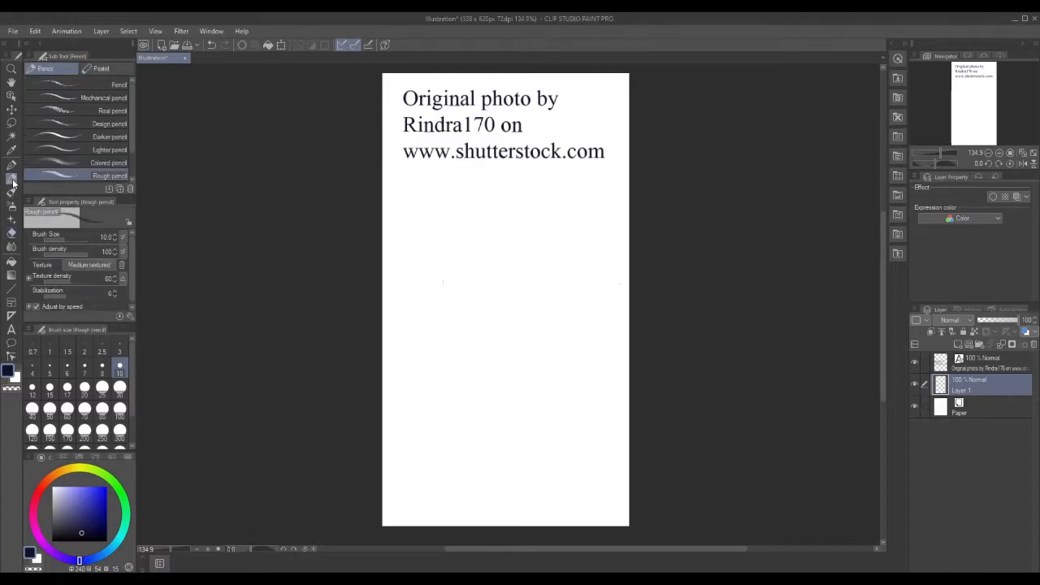
{"action": "left_click", "coordinate": [78, 112]}
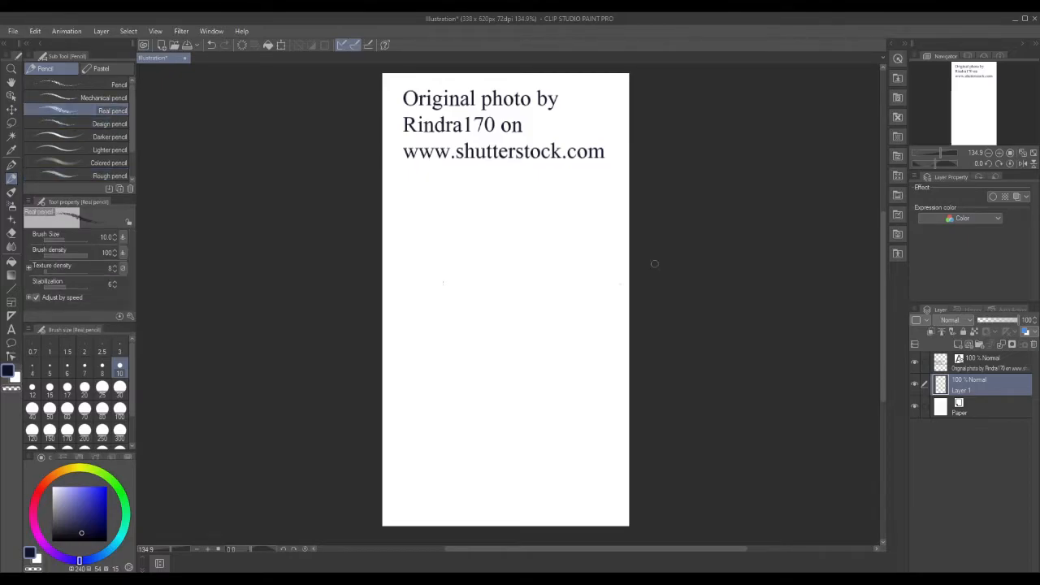
{"action": "left_click", "coordinate": [11, 69]}
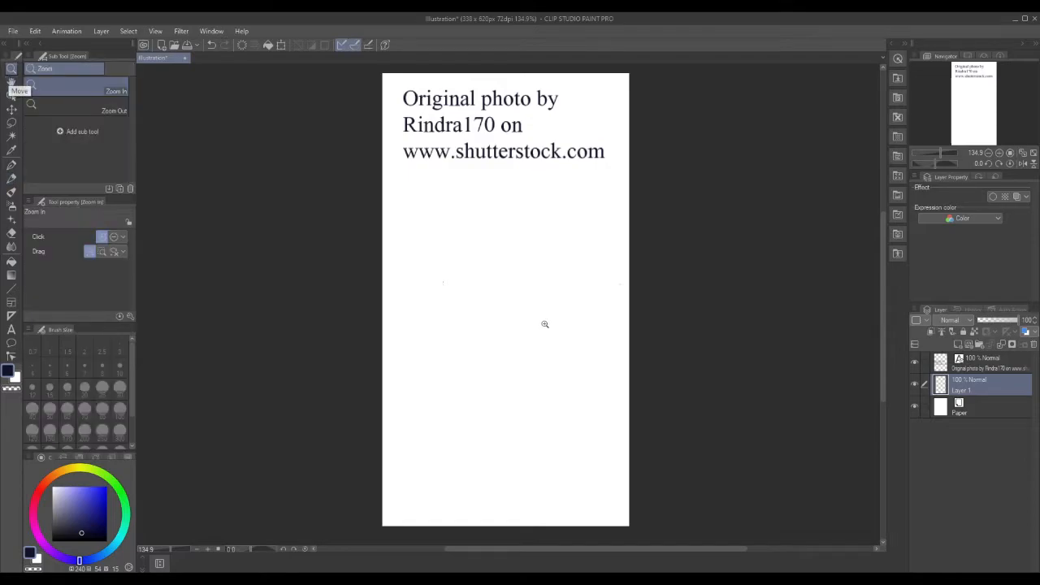
{"action": "left_click_drag", "start_coordinate": [547, 325], "coordinate": [557, 318]}
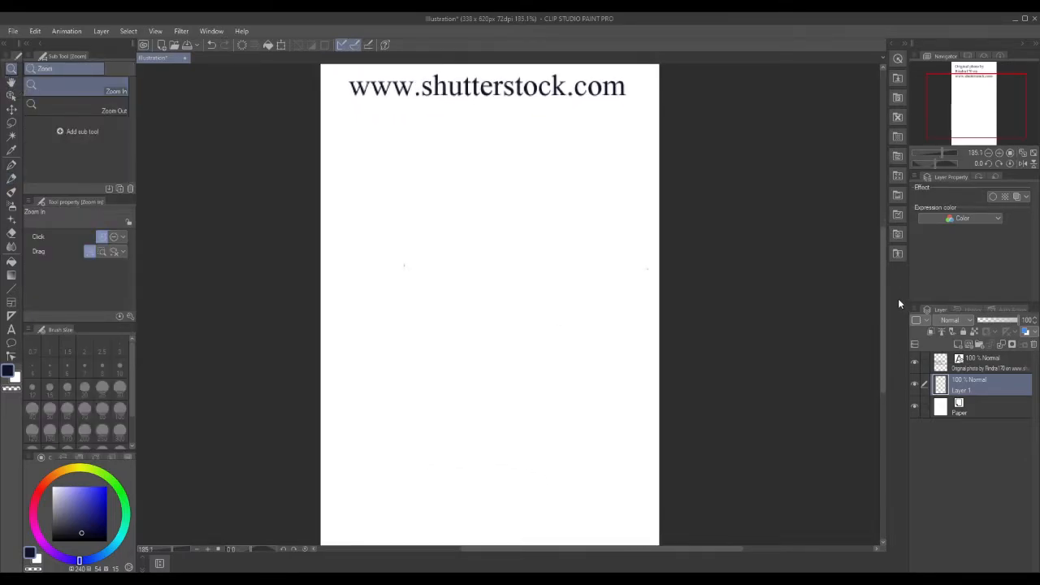
{"action": "left_click_drag", "start_coordinate": [884, 298], "coordinate": [883, 303]}
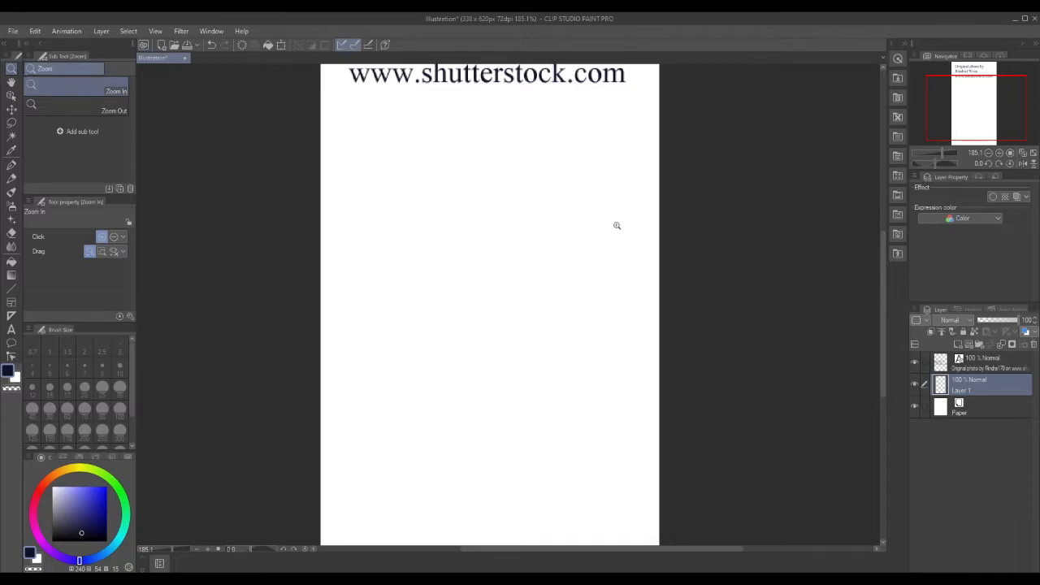
{"action": "left_click", "coordinate": [619, 274]}
{"action": "scroll", "coordinate": [620, 275], "scroll_direction": "down", "scroll_amount": 3}
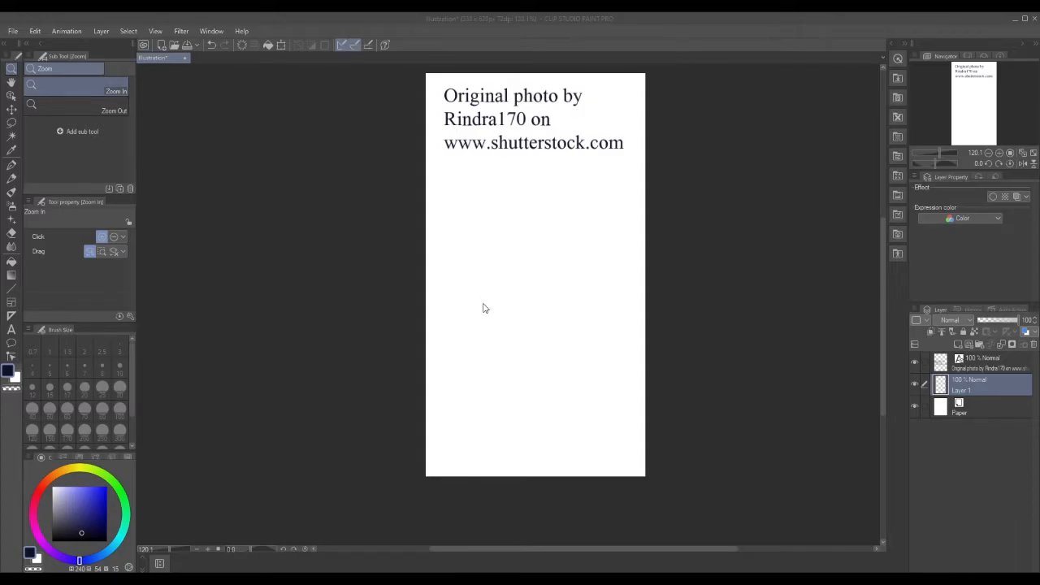
Set the main drawing colour to a bright red on the colour wheel.
{"action": "left_click", "coordinate": [39, 491]}
{"action": "left_click", "coordinate": [105, 488]}
{"action": "left_click", "coordinate": [105, 488]}
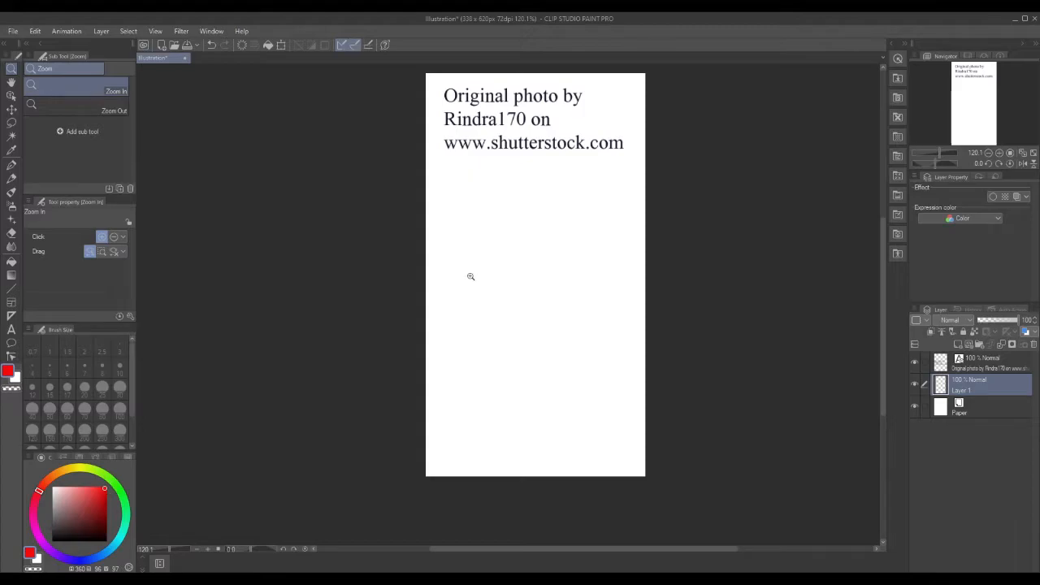
Sketch a loose red oval on the left of the canvas with the Real pencil.
{"action": "left_click", "coordinate": [11, 179]}
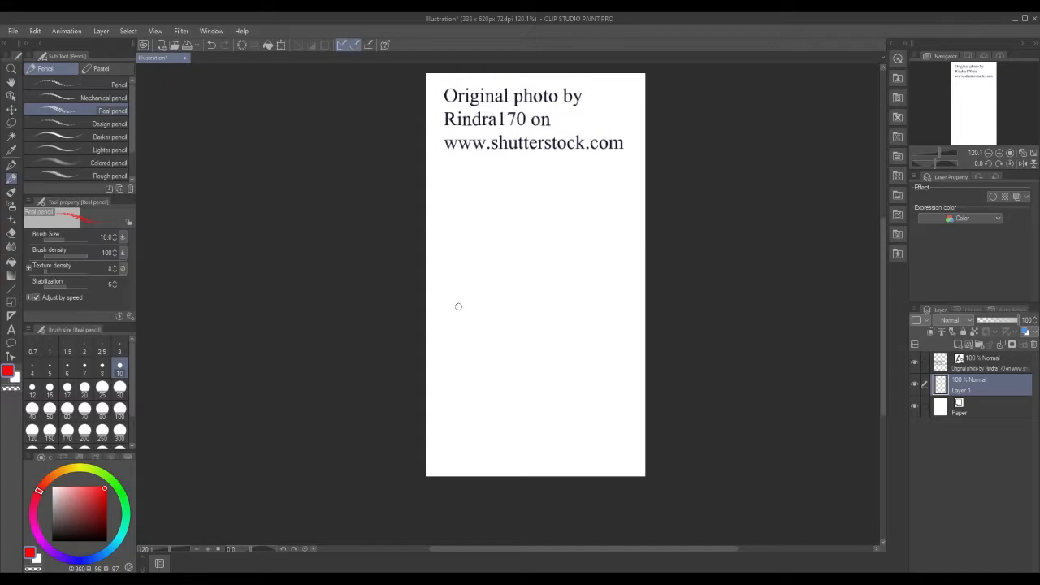
{"action": "mouse_move", "coordinate": [469, 301]}
{"action": "left_mouse_down"}
{"action": "mouse_move", "coordinate": [444, 328]}
{"action": "mouse_move", "coordinate": [459, 354]}
{"action": "mouse_move", "coordinate": [476, 350]}
{"action": "mouse_move", "coordinate": [469, 300]}
{"action": "left_mouse_up"}
{"action": "mouse_move", "coordinate": [442, 310]}
{"action": "left_mouse_down"}
{"action": "mouse_move", "coordinate": [442, 349]}
{"action": "mouse_move", "coordinate": [465, 361]}
{"action": "left_mouse_up"}
{"action": "key", "text": "x"}
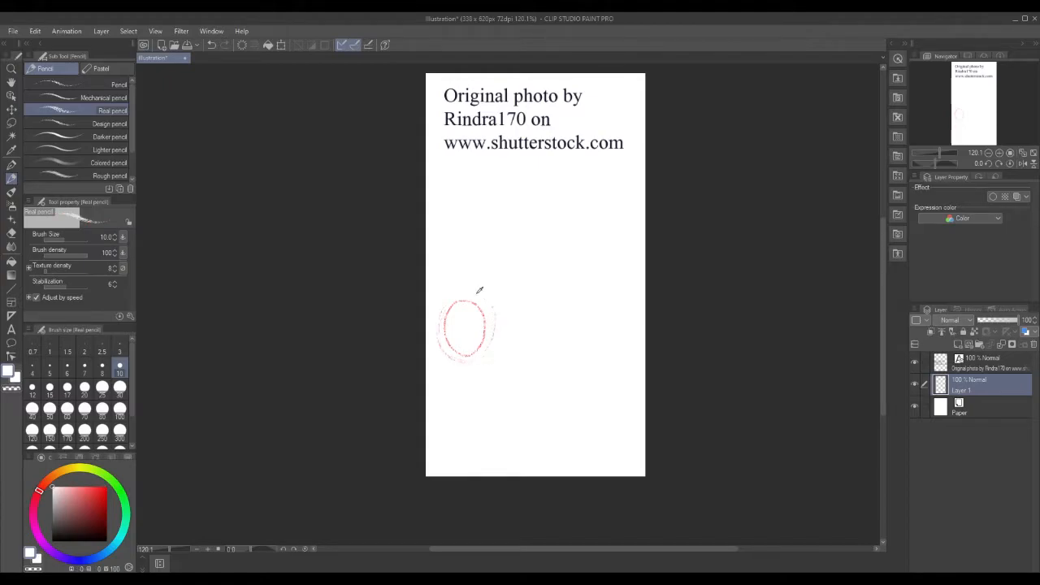
{"action": "key", "text": "x"}
Lasso the red oval, nudge it slightly right with Scale/Rotate, deselect, and reselect the Real pencil.
{"action": "left_click", "coordinate": [12, 126]}
{"action": "mouse_move", "coordinate": [453, 278]}
{"action": "left_mouse_down"}
{"action": "mouse_move", "coordinate": [502, 366]}
{"action": "mouse_move", "coordinate": [448, 368]}
{"action": "mouse_move", "coordinate": [431, 320]}
{"action": "mouse_move", "coordinate": [447, 279]}
{"action": "left_mouse_up"}
{"action": "left_click", "coordinate": [513, 400]}
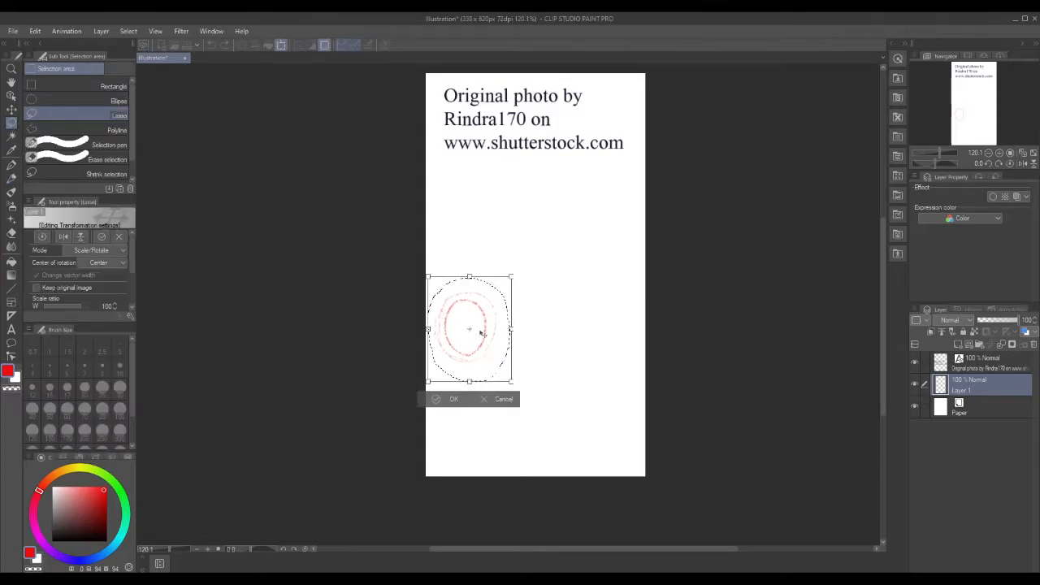
{"action": "left_click", "coordinate": [445, 401]}
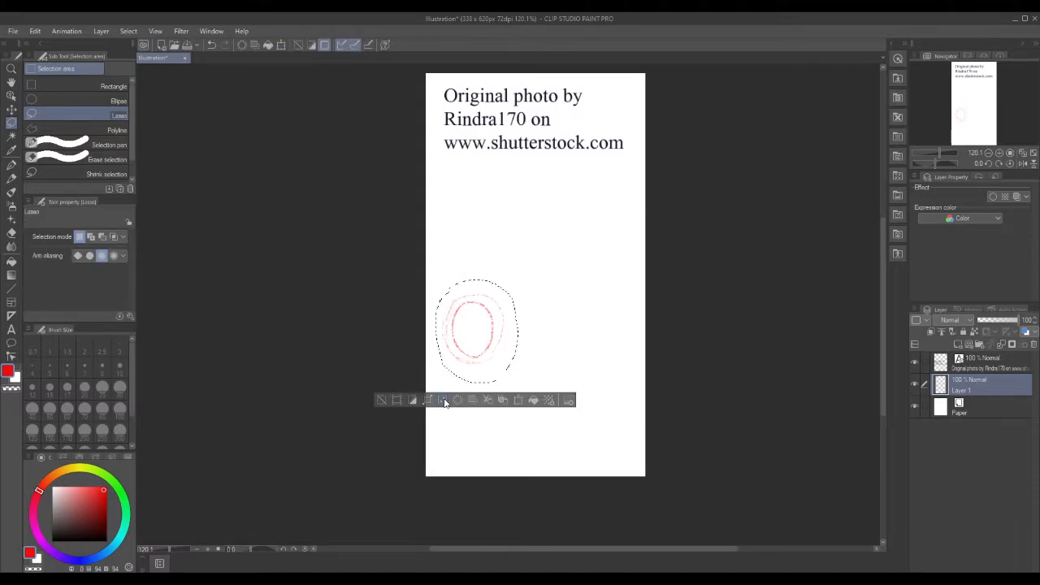
{"action": "left_click", "coordinate": [382, 400]}
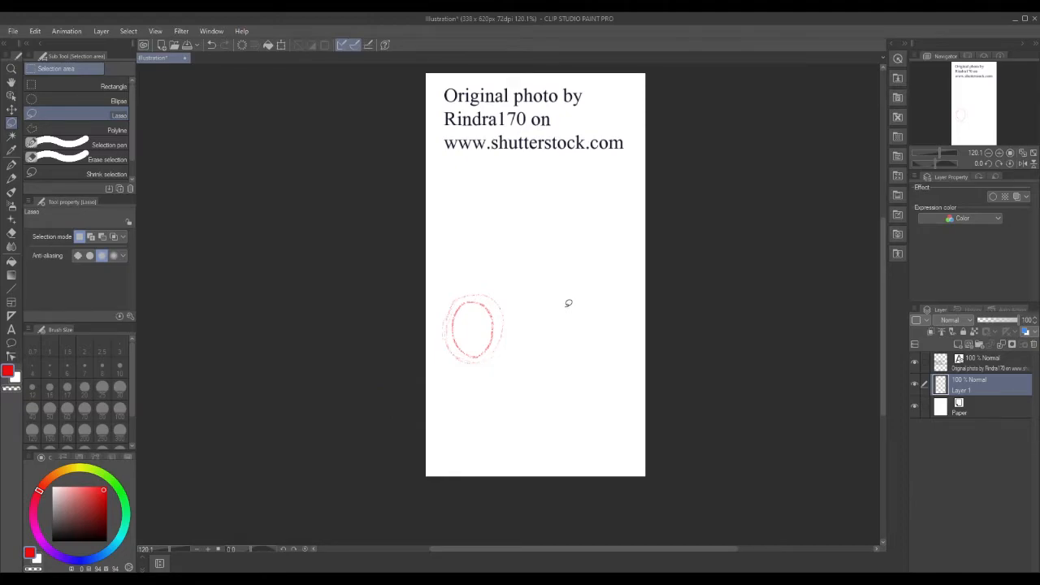
{"action": "mouse_move", "coordinate": [565, 305]}
{"action": "left_mouse_down"}
{"action": "mouse_move", "coordinate": [556, 328]}
{"action": "mouse_move", "coordinate": [573, 356]}
{"action": "left_mouse_up"}
{"action": "left_click", "coordinate": [468, 375]}
{"action": "left_click", "coordinate": [11, 178]}
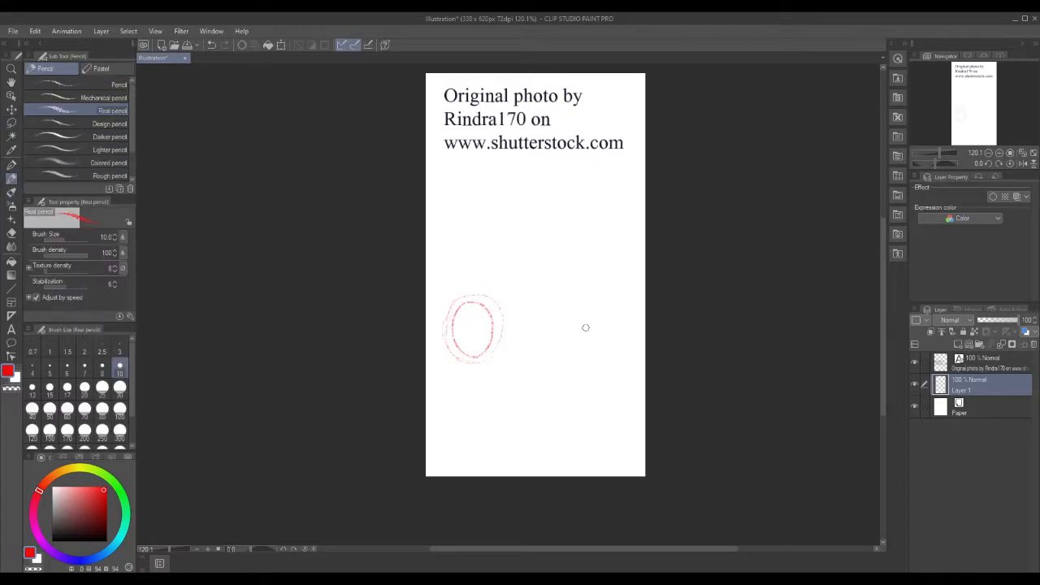
Sketch a second, larger red oval to the right of the first with the Real pencil.
{"action": "mouse_move", "coordinate": [576, 311]}
{"action": "left_mouse_down"}
{"action": "mouse_move", "coordinate": [560, 355]}
{"action": "mouse_move", "coordinate": [589, 363]}
{"action": "mouse_move", "coordinate": [602, 347]}
{"action": "mouse_move", "coordinate": [589, 314]}
{"action": "mouse_move", "coordinate": [574, 311]}
{"action": "mouse_move", "coordinate": [561, 364]}
{"action": "left_mouse_up"}
{"action": "mouse_move", "coordinate": [552, 306]}
{"action": "left_mouse_down"}
{"action": "mouse_move", "coordinate": [551, 361]}
{"action": "mouse_move", "coordinate": [578, 372]}
{"action": "mouse_move", "coordinate": [598, 361]}
{"action": "mouse_move", "coordinate": [595, 369]}
{"action": "mouse_move", "coordinate": [615, 337]}
{"action": "mouse_move", "coordinate": [600, 309]}
{"action": "mouse_move", "coordinate": [569, 300]}
{"action": "mouse_move", "coordinate": [555, 322]}
{"action": "left_mouse_up"}
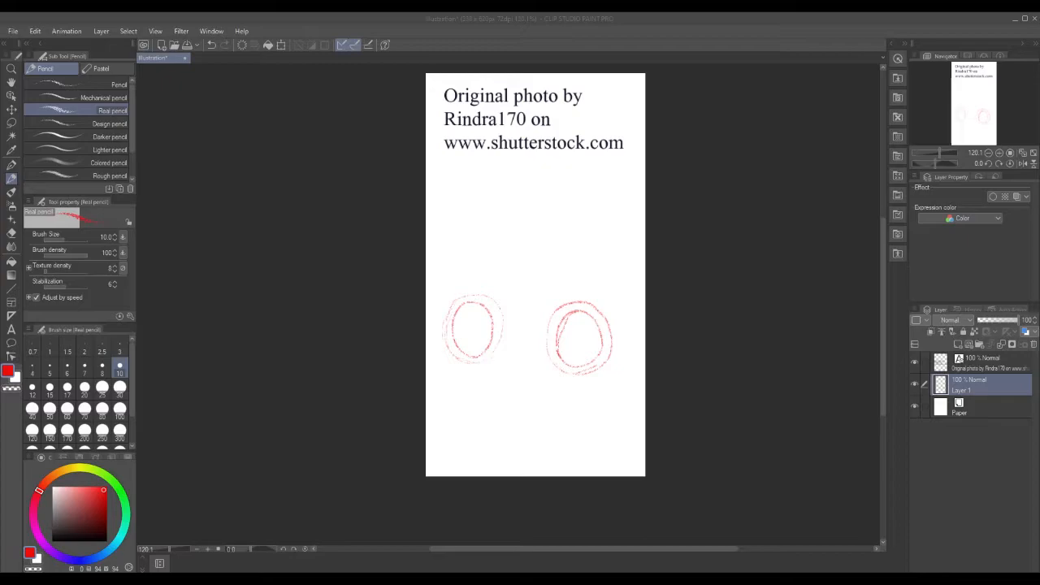
{"action": "left_click", "coordinate": [470, 331]}
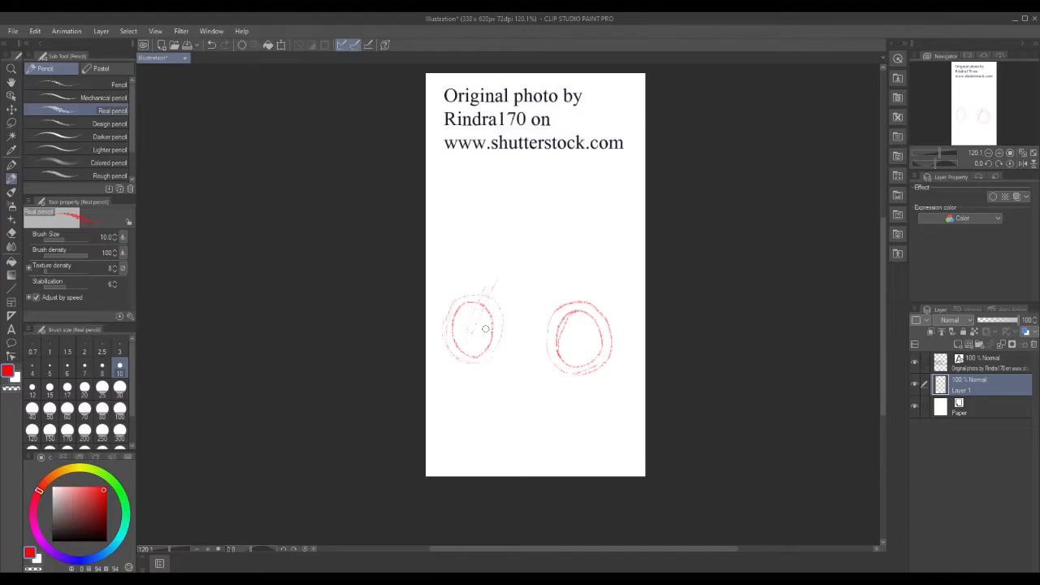
Sketch the red fork rising above the front wheel, the handlebar end, and crank hub scribbles.
{"action": "mouse_move", "coordinate": [486, 283]}
{"action": "left_mouse_down"}
{"action": "mouse_move", "coordinate": [495, 261]}
{"action": "mouse_move", "coordinate": [487, 256]}
{"action": "mouse_move", "coordinate": [492, 276]}
{"action": "mouse_move", "coordinate": [488, 247]}
{"action": "mouse_move", "coordinate": [474, 245]}
{"action": "left_mouse_up"}
{"action": "mouse_move", "coordinate": [506, 258]}
{"action": "left_mouse_down"}
{"action": "mouse_move", "coordinate": [520, 256]}
{"action": "mouse_move", "coordinate": [503, 268]}
{"action": "left_mouse_up"}
{"action": "mouse_move", "coordinate": [529, 333]}
{"action": "left_mouse_down"}
{"action": "mouse_move", "coordinate": [534, 313]}
{"action": "mouse_move", "coordinate": [527, 329]}
{"action": "mouse_move", "coordinate": [530, 320]}
{"action": "mouse_move", "coordinate": [545, 353]}
{"action": "mouse_move", "coordinate": [529, 361]}
{"action": "mouse_move", "coordinate": [537, 357]}
{"action": "left_mouse_up"}
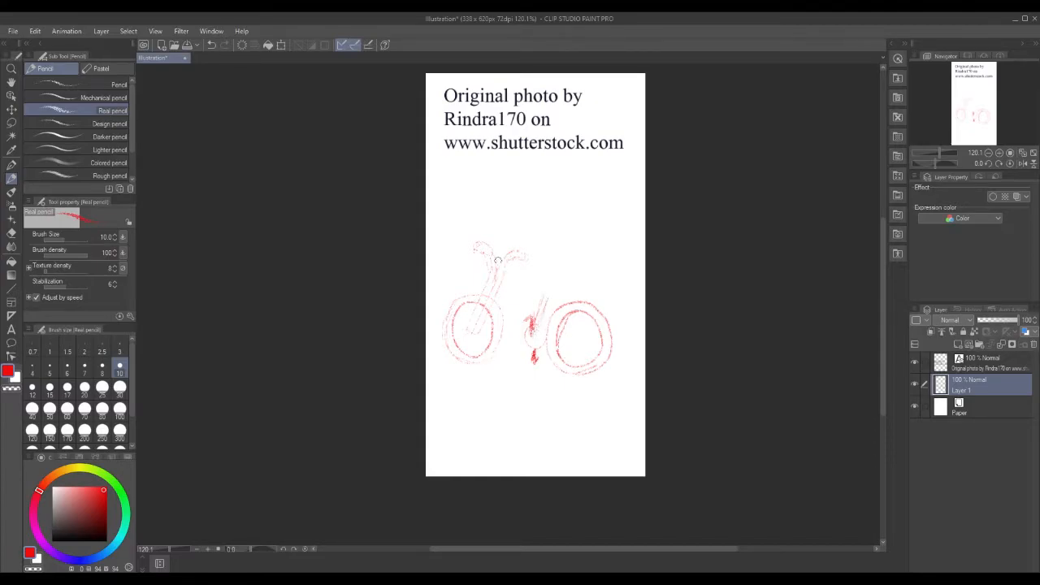
Draw the bicycle's top tube, down tube, chainstay, seat stay, handlebar and seat in red.
{"action": "mouse_move", "coordinate": [502, 275]}
{"action": "left_mouse_down"}
{"action": "mouse_move", "coordinate": [554, 298]}
{"action": "mouse_move", "coordinate": [532, 285]}
{"action": "left_mouse_up"}
{"action": "left_click_drag", "start_coordinate": [493, 293], "coordinate": [527, 336]}
{"action": "left_click_drag", "start_coordinate": [498, 290], "coordinate": [524, 324]}
{"action": "left_click_drag", "start_coordinate": [557, 342], "coordinate": [579, 343]}
{"action": "left_click_drag", "start_coordinate": [548, 300], "coordinate": [568, 332]}
{"action": "mouse_move", "coordinate": [539, 276]}
{"action": "left_mouse_down"}
{"action": "mouse_move", "coordinate": [560, 280]}
{"action": "mouse_move", "coordinate": [568, 266]}
{"action": "left_mouse_up"}
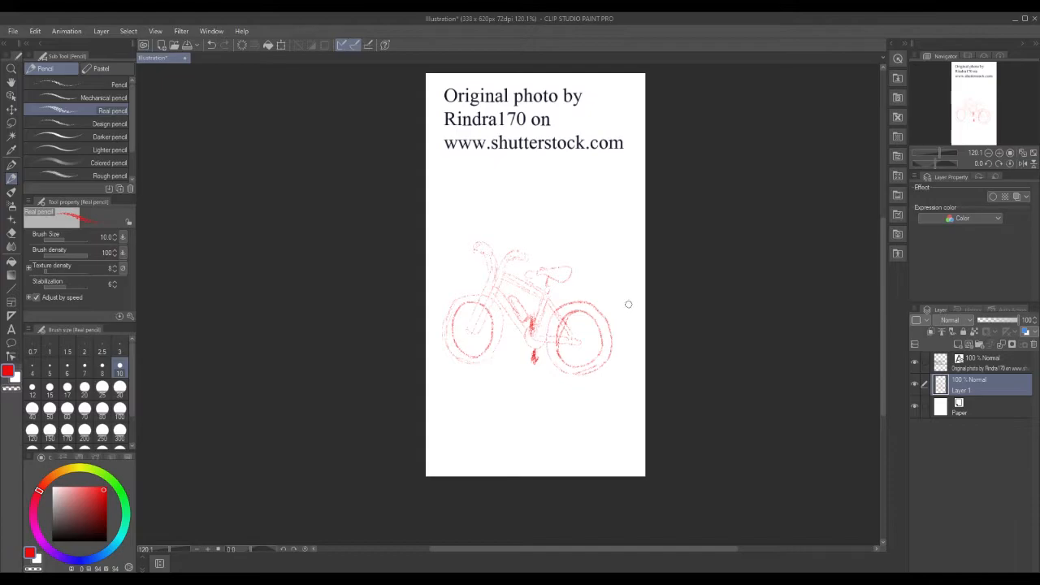
{"action": "mouse_move", "coordinate": [551, 286]}
{"action": "left_mouse_down"}
{"action": "mouse_move", "coordinate": [611, 291]}
{"action": "mouse_move", "coordinate": [613, 278]}
{"action": "mouse_move", "coordinate": [572, 274]}
{"action": "mouse_move", "coordinate": [615, 282]}
{"action": "left_mouse_up"}
Rough in four long horizontal sign planks stacked above the bicycle.
{"action": "left_click_drag", "start_coordinate": [536, 249], "coordinate": [621, 252]}
{"action": "left_click_drag", "start_coordinate": [535, 255], "coordinate": [615, 254]}
{"action": "mouse_move", "coordinate": [517, 235]}
{"action": "left_mouse_down"}
{"action": "mouse_move", "coordinate": [571, 220]}
{"action": "mouse_move", "coordinate": [634, 233]}
{"action": "left_mouse_up"}
{"action": "mouse_move", "coordinate": [548, 236]}
{"action": "left_mouse_down"}
{"action": "mouse_move", "coordinate": [625, 241]}
{"action": "mouse_move", "coordinate": [634, 230]}
{"action": "left_mouse_up"}
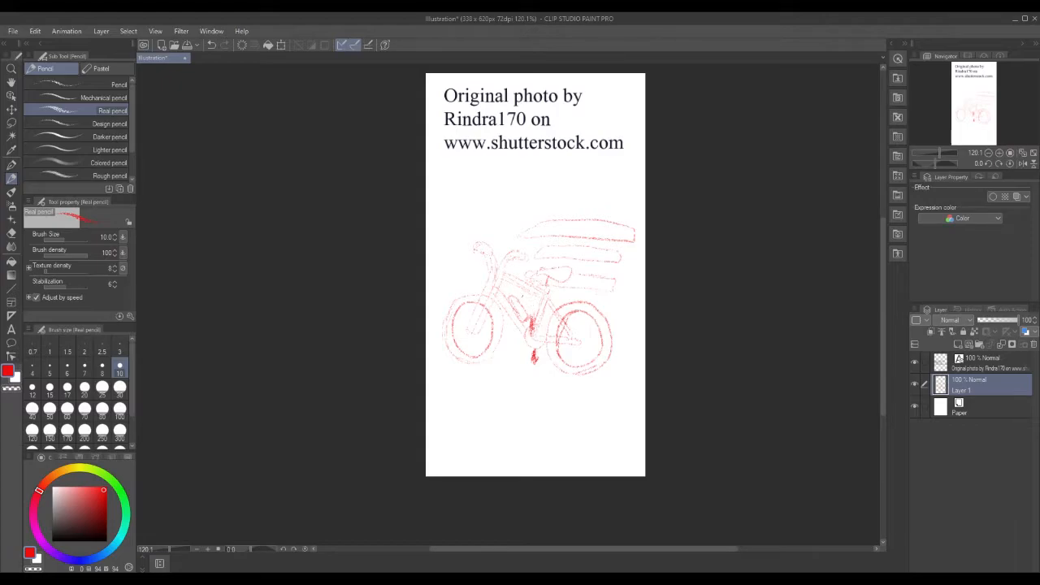
Retrace the top tube darker and sketch a short post above the top sign plank.
{"action": "left_click_drag", "start_coordinate": [505, 277], "coordinate": [544, 297]}
{"action": "mouse_move", "coordinate": [596, 217]}
{"action": "left_mouse_down"}
{"action": "mouse_move", "coordinate": [601, 205]}
{"action": "mouse_move", "coordinate": [606, 213]}
{"action": "left_mouse_up"}
Drag the photo credit text box to the canvas bottom, then return to Layer 1 and the Real pencil.
{"action": "left_click", "coordinate": [976, 371]}
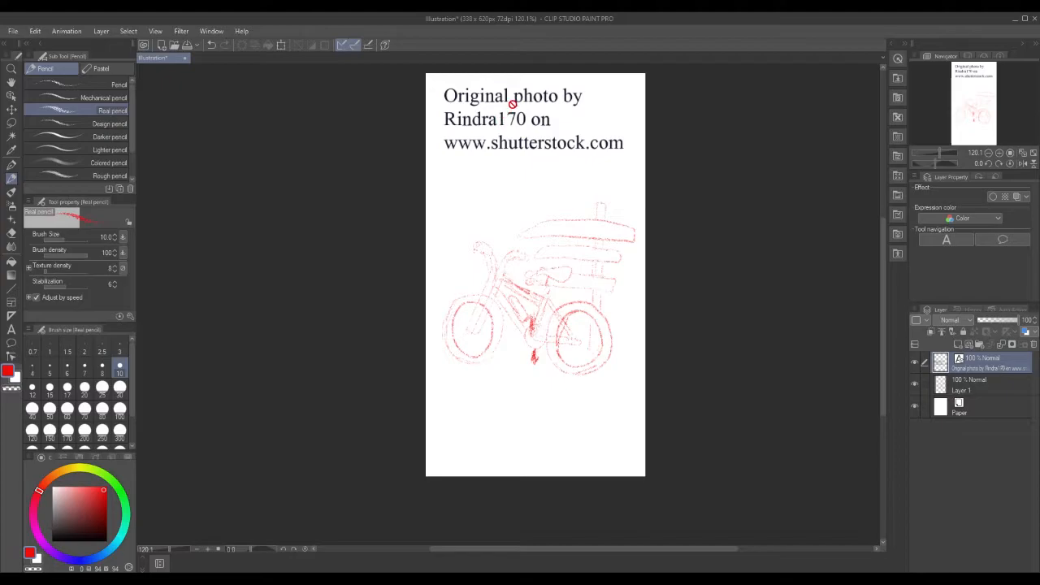
{"action": "left_click", "coordinate": [11, 328]}
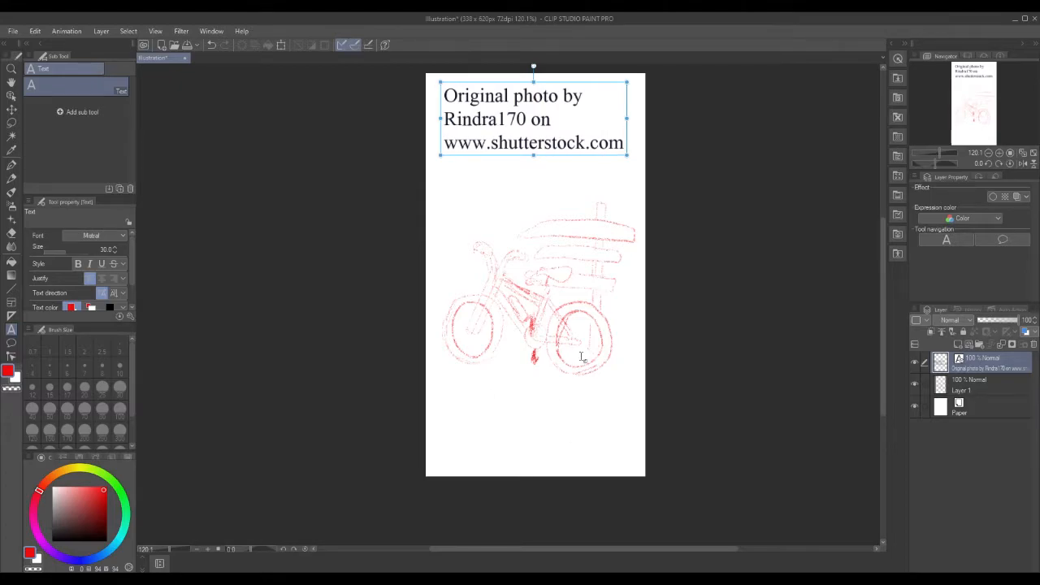
{"action": "left_click", "coordinate": [615, 86]}
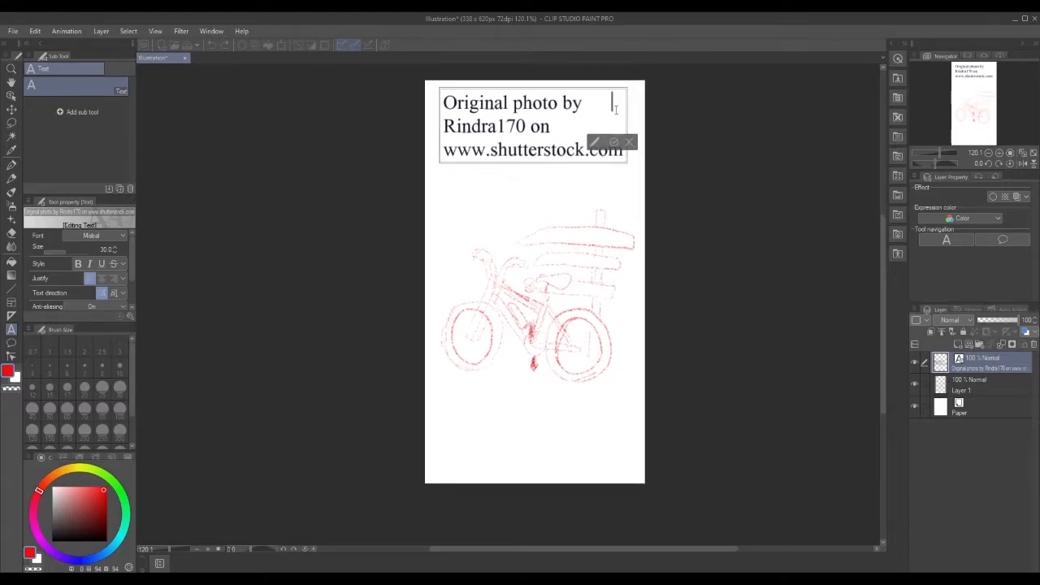
{"action": "key", "text": "Escape"}
{"action": "left_click_drag", "start_coordinate": [606, 99], "coordinate": [606, 413]}
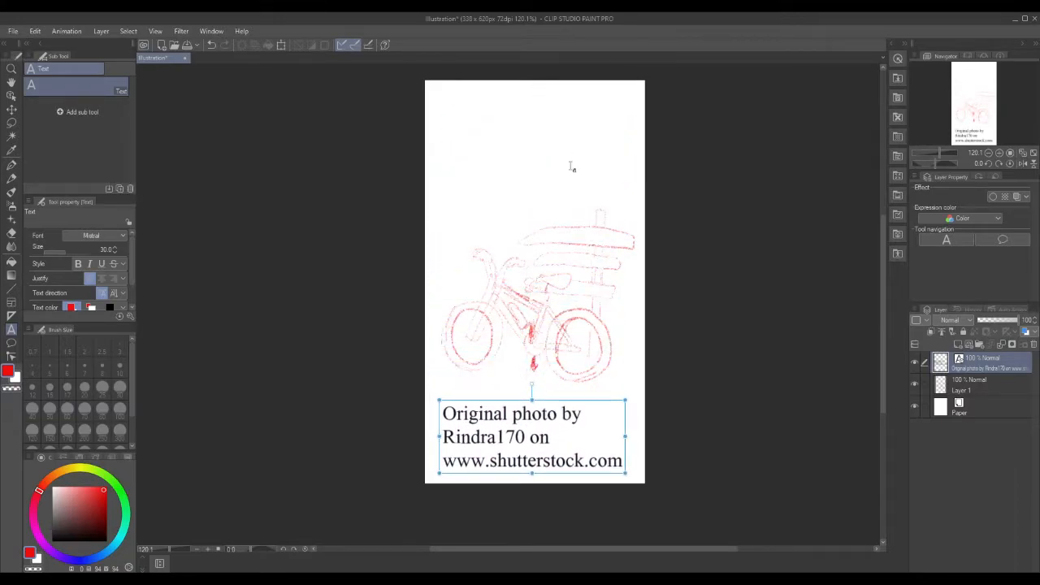
{"action": "left_click", "coordinate": [971, 394]}
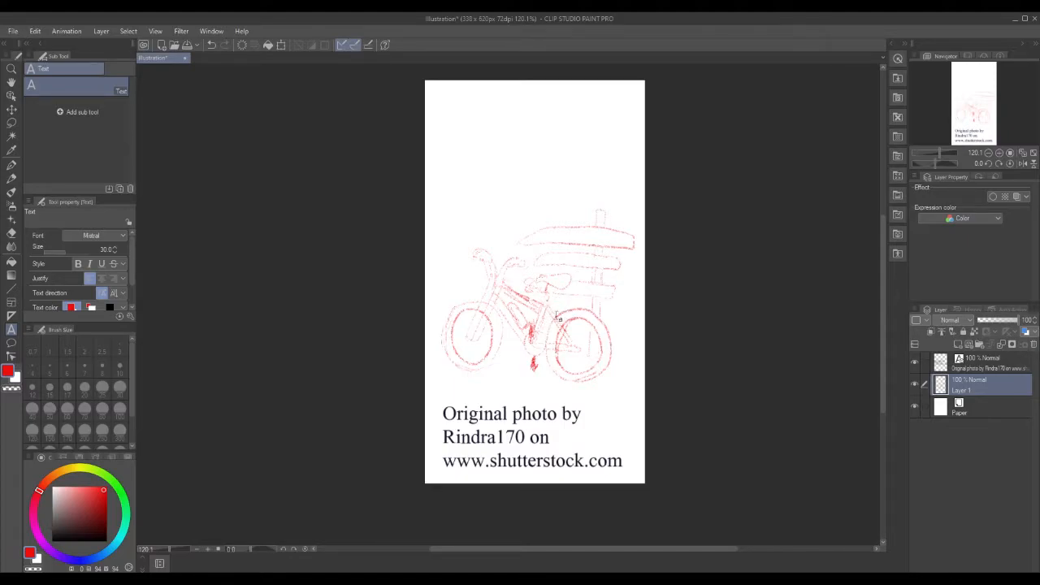
{"action": "left_click", "coordinate": [547, 216]}
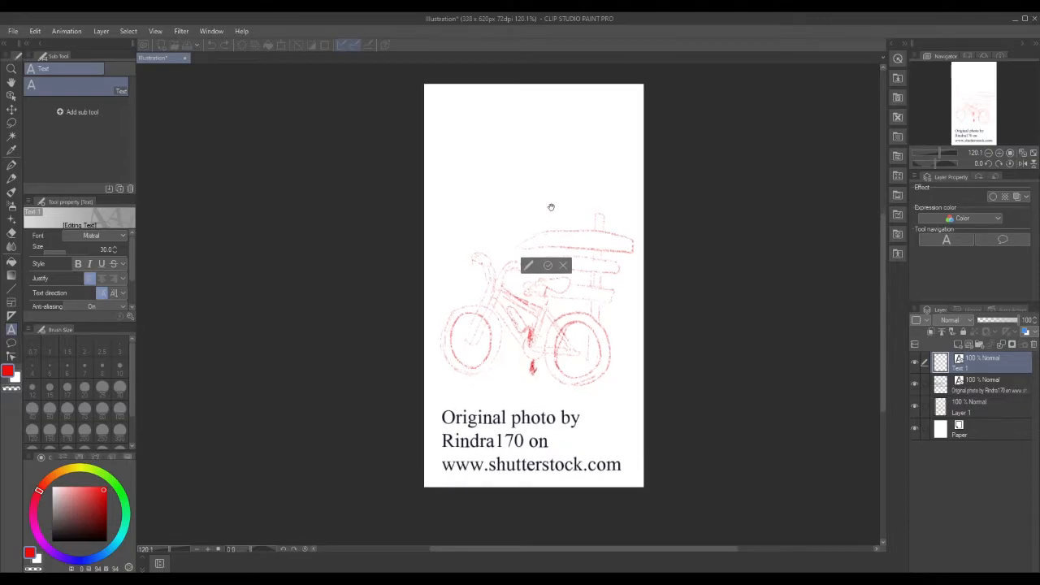
{"action": "left_click", "coordinate": [11, 178]}
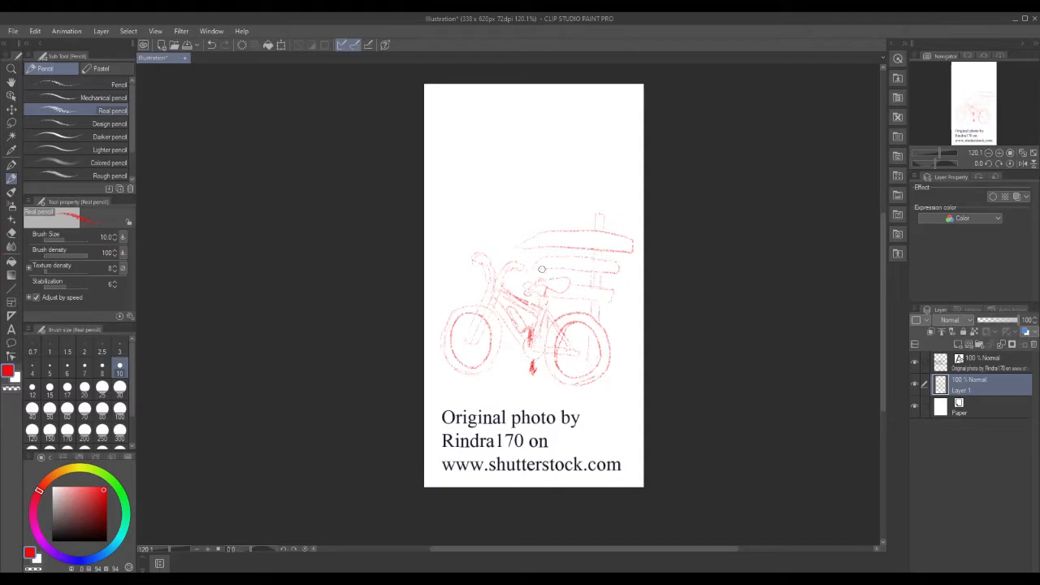
Join the plank ends, outline the post top, and draw a tall pole carrying a triangular flag.
{"action": "left_click_drag", "start_coordinate": [540, 249], "coordinate": [538, 262]}
{"action": "mouse_move", "coordinate": [547, 229]}
{"action": "left_mouse_down"}
{"action": "mouse_move", "coordinate": [542, 215]}
{"action": "mouse_move", "coordinate": [539, 231]}
{"action": "mouse_move", "coordinate": [541, 213]}
{"action": "mouse_move", "coordinate": [553, 222]}
{"action": "left_mouse_up"}
{"action": "left_click_drag", "start_coordinate": [534, 210], "coordinate": [536, 168]}
{"action": "left_click_drag", "start_coordinate": [538, 104], "coordinate": [542, 117]}
{"action": "left_click_drag", "start_coordinate": [540, 106], "coordinate": [564, 191]}
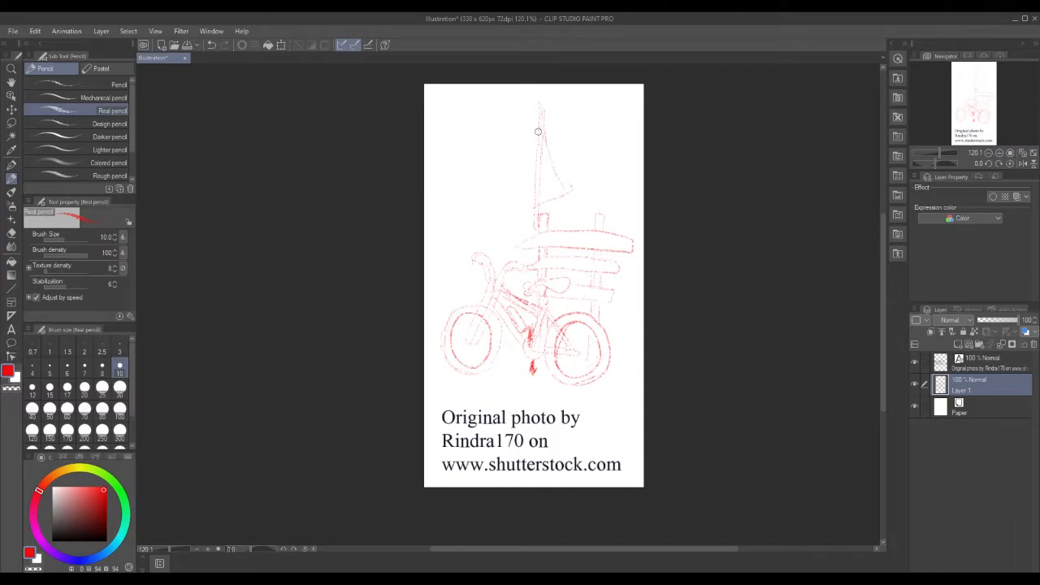
{"action": "mouse_move", "coordinate": [538, 132]}
{"action": "left_mouse_down"}
{"action": "mouse_move", "coordinate": [533, 208]}
{"action": "mouse_move", "coordinate": [550, 214]}
{"action": "left_mouse_up"}
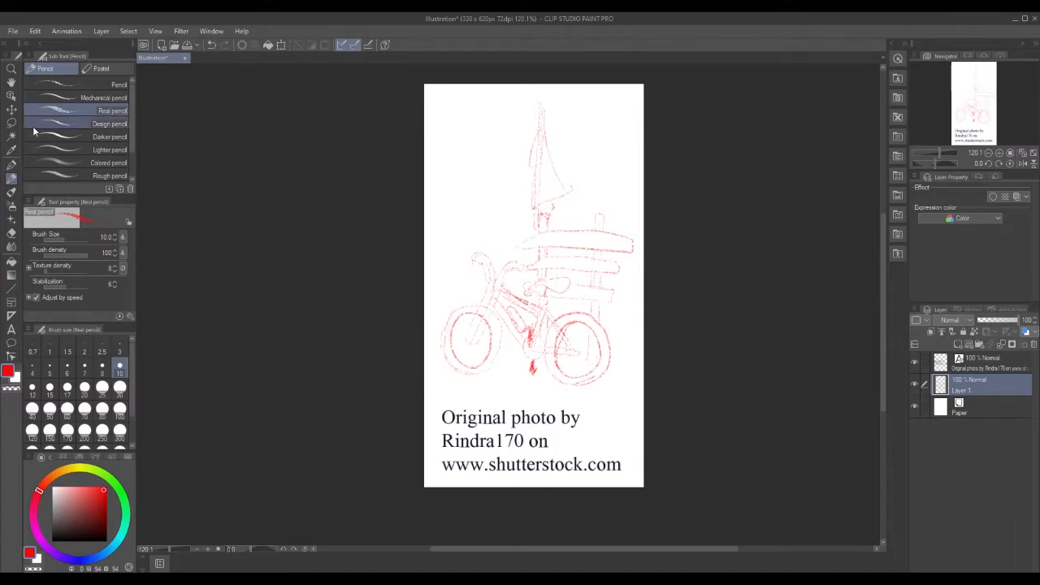
Lasso the flag and pole top, scale them smaller and higher with Scale/Rotate, then deselect.
{"action": "key", "text": "m"}
{"action": "mouse_move", "coordinate": [517, 202]}
{"action": "left_mouse_down"}
{"action": "mouse_move", "coordinate": [538, 216]}
{"action": "mouse_move", "coordinate": [577, 188]}
{"action": "mouse_move", "coordinate": [559, 122]}
{"action": "mouse_move", "coordinate": [525, 137]}
{"action": "mouse_move", "coordinate": [519, 207]}
{"action": "left_mouse_up"}
{"action": "left_click", "coordinate": [587, 241]}
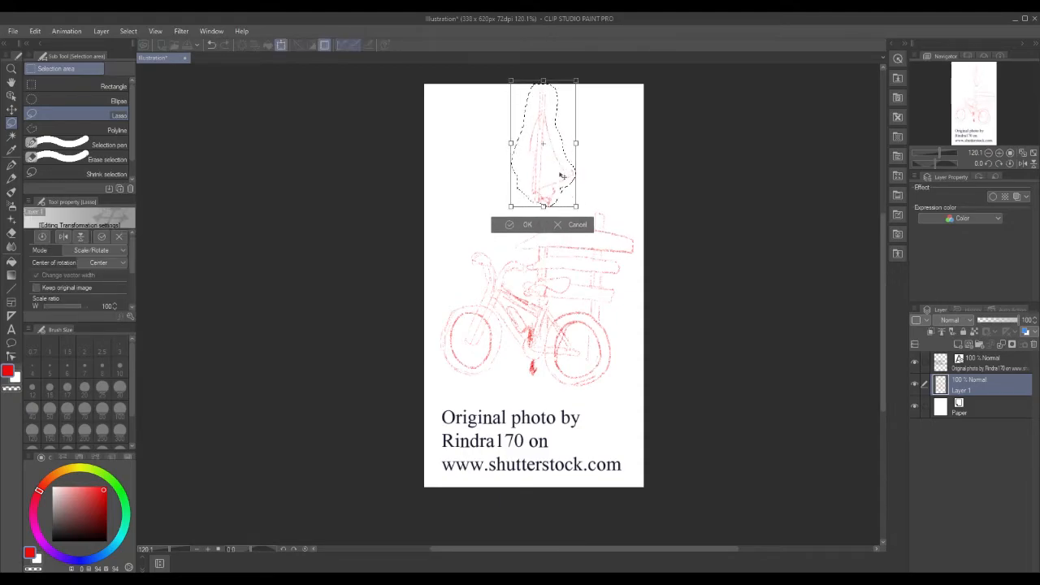
{"action": "left_click", "coordinate": [524, 224]}
{"action": "left_click", "coordinate": [449, 224]}
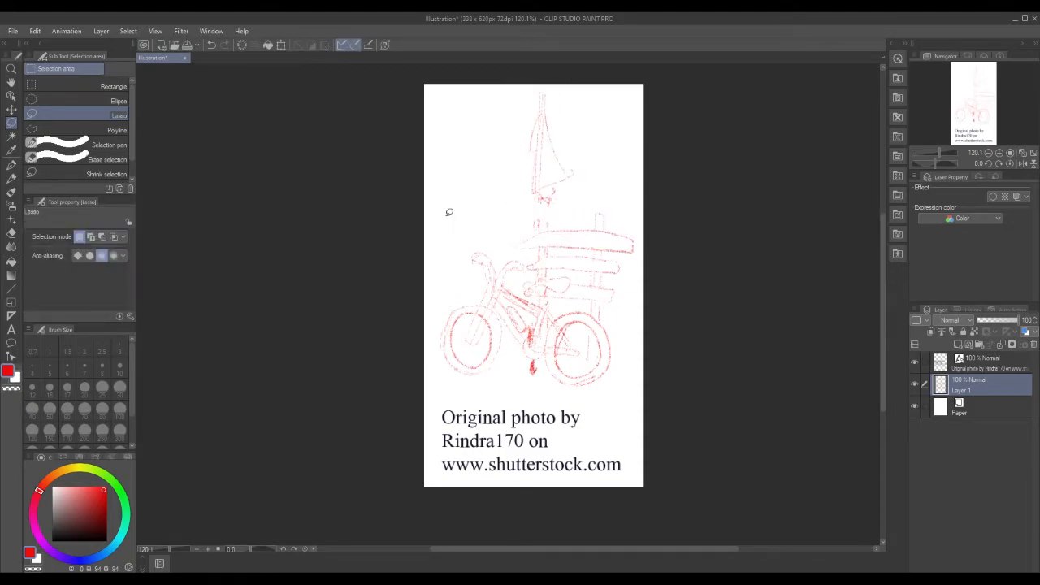
{"action": "left_click", "coordinate": [542, 207]}
{"action": "left_click", "coordinate": [450, 243]}
Try a G-pen line joining the mast to the post, undo it, and reselect the Real pencil.
{"action": "key", "text": "p"}
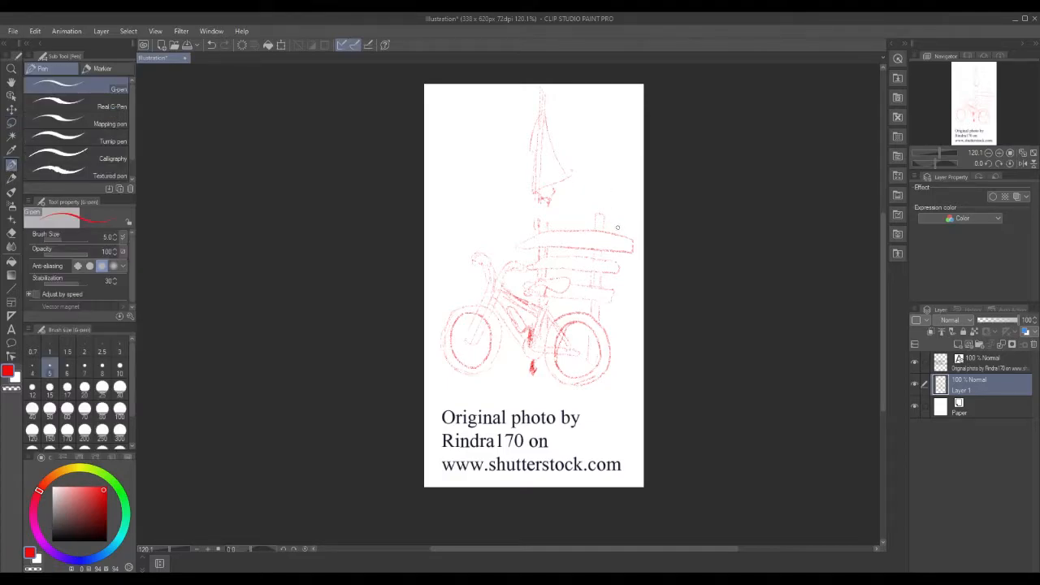
{"action": "left_click_drag", "start_coordinate": [537, 199], "coordinate": [535, 229]}
{"action": "left_click", "coordinate": [35, 31]}
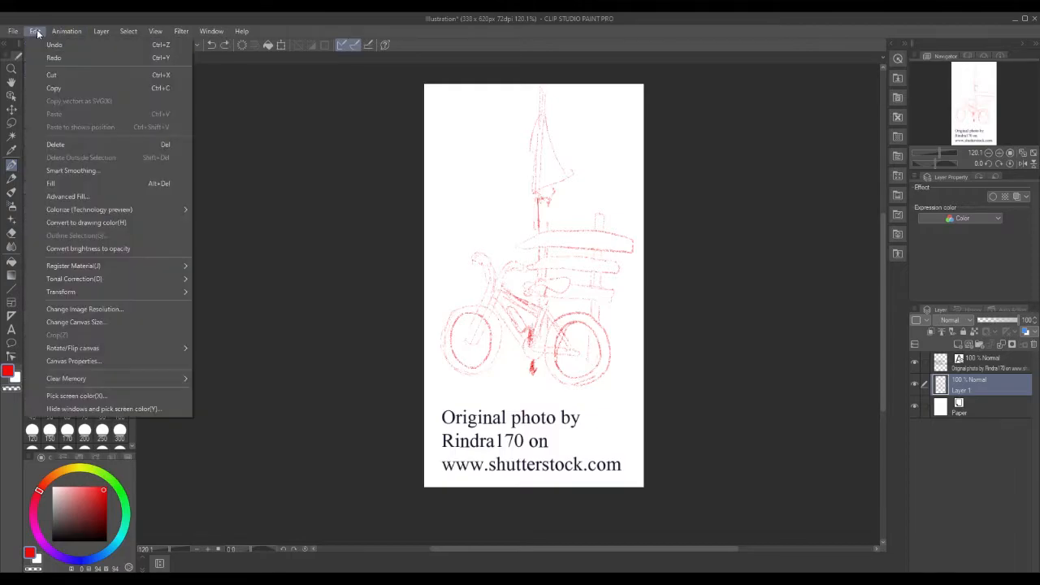
{"action": "left_click", "coordinate": [43, 41]}
{"action": "left_click", "coordinate": [12, 180]}
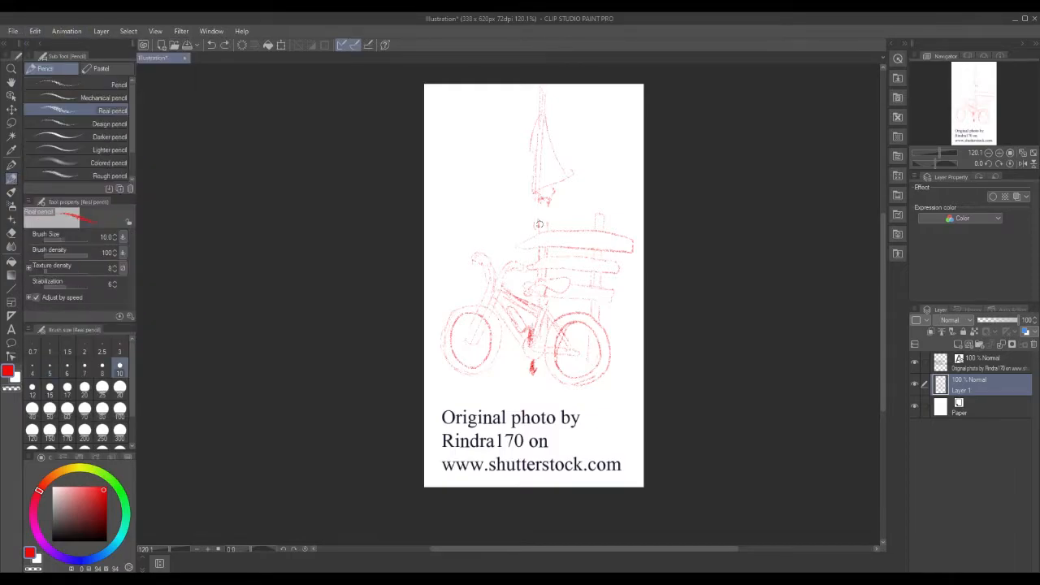
Reconnect the mast to the signpost, then sketch ground lines and foliage scribbles around the wheels.
{"action": "mouse_move", "coordinate": [537, 198]}
{"action": "left_mouse_down"}
{"action": "mouse_move", "coordinate": [537, 231]}
{"action": "mouse_move", "coordinate": [535, 197]}
{"action": "mouse_move", "coordinate": [548, 199]}
{"action": "mouse_move", "coordinate": [546, 217]}
{"action": "mouse_move", "coordinate": [545, 198]}
{"action": "left_mouse_up"}
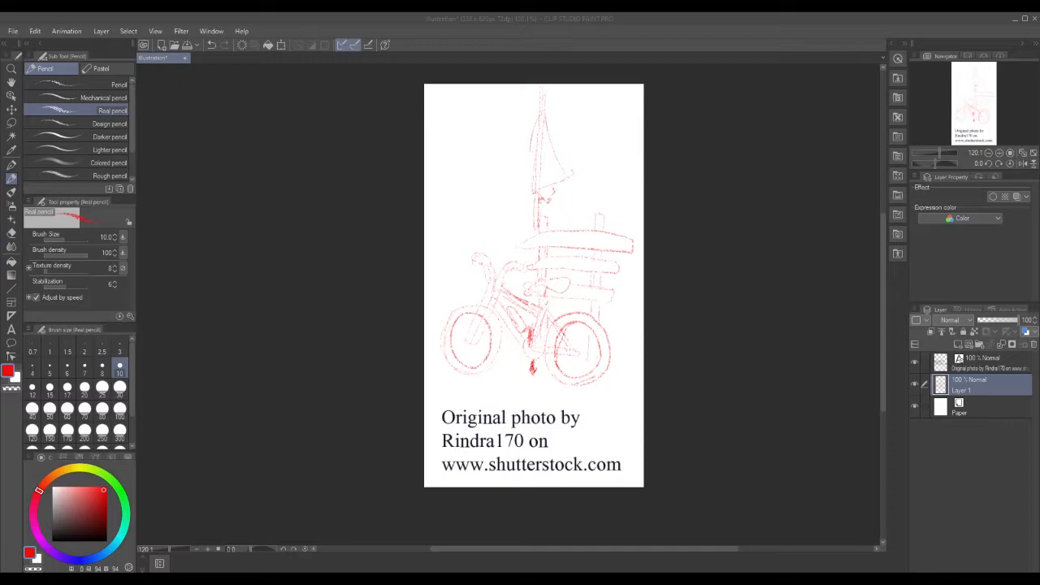
{"action": "left_click_drag", "start_coordinate": [431, 359], "coordinate": [527, 358]}
{"action": "left_click_drag", "start_coordinate": [614, 368], "coordinate": [624, 370]}
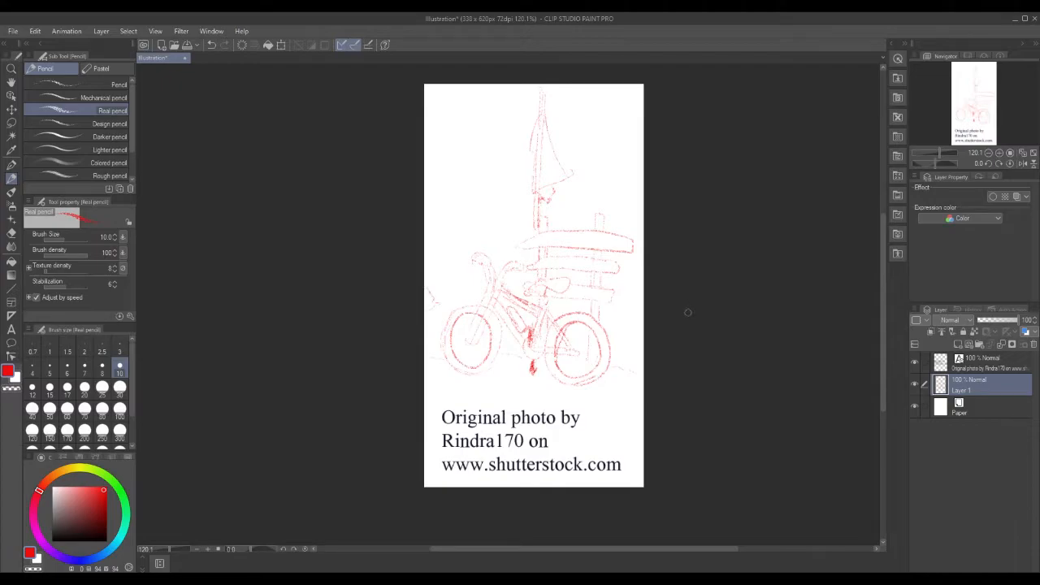
{"action": "mouse_move", "coordinate": [636, 350]}
{"action": "left_mouse_down"}
{"action": "mouse_move", "coordinate": [629, 307]}
{"action": "mouse_move", "coordinate": [632, 319]}
{"action": "left_mouse_up"}
Choose the Rough pencil and add a new raster Layer 2 above Layer 1.
{"action": "left_click", "coordinate": [73, 176]}
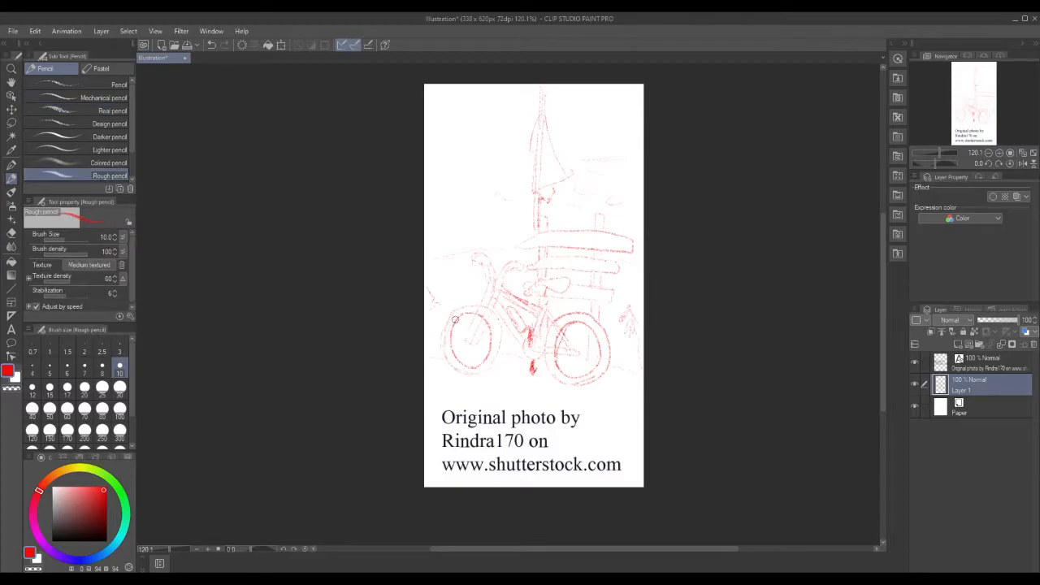
{"action": "left_click", "coordinate": [958, 345]}
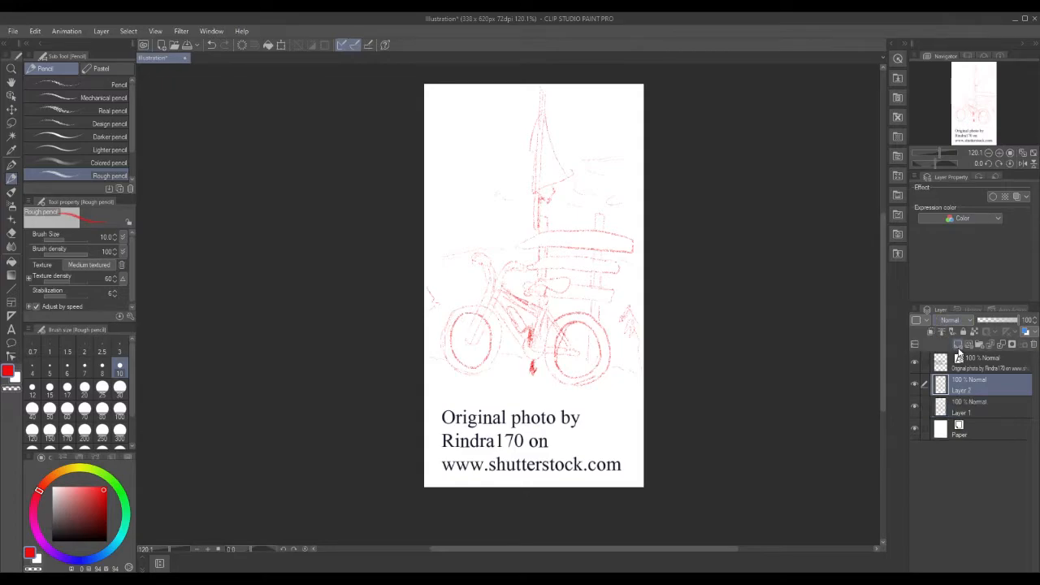
Add a new raster layer and fade the red sketch on Layer 1 to 74% opacity.
{"action": "left_click", "coordinate": [959, 347]}
{"action": "left_click", "coordinate": [974, 408]}
{"action": "left_click", "coordinate": [976, 427]}
{"action": "left_click", "coordinate": [1011, 321]}
{"action": "left_click_drag", "start_coordinate": [1012, 324], "coordinate": [1007, 330]}
On Layer 2, undo a red test stroke and trace the wheel in blue.
{"action": "left_click", "coordinate": [995, 405]}
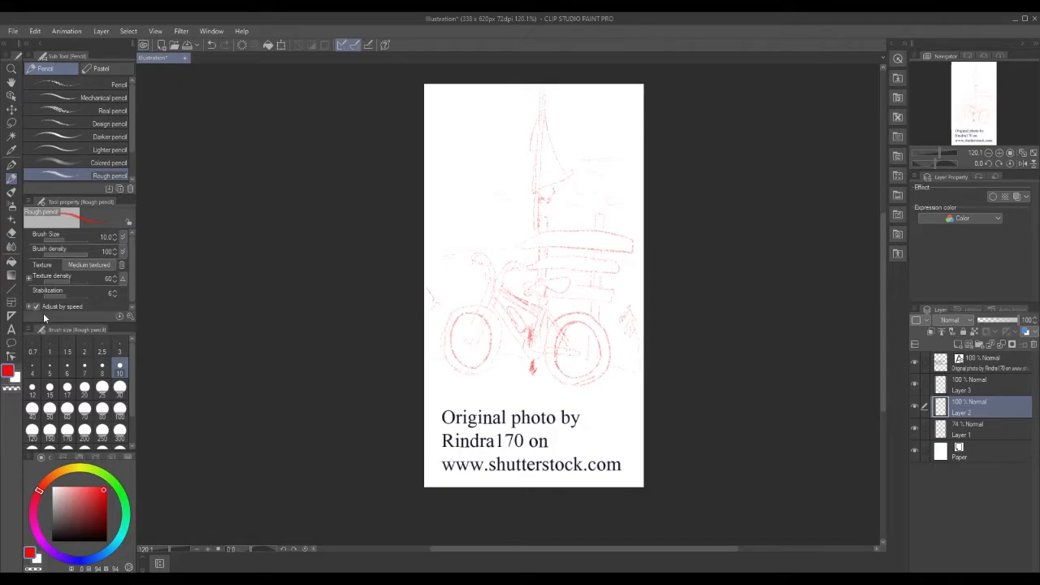
{"action": "left_click_drag", "start_coordinate": [448, 337], "coordinate": [458, 370]}
{"action": "left_click", "coordinate": [35, 31]}
{"action": "left_click", "coordinate": [49, 41]}
{"action": "left_click", "coordinate": [84, 559]}
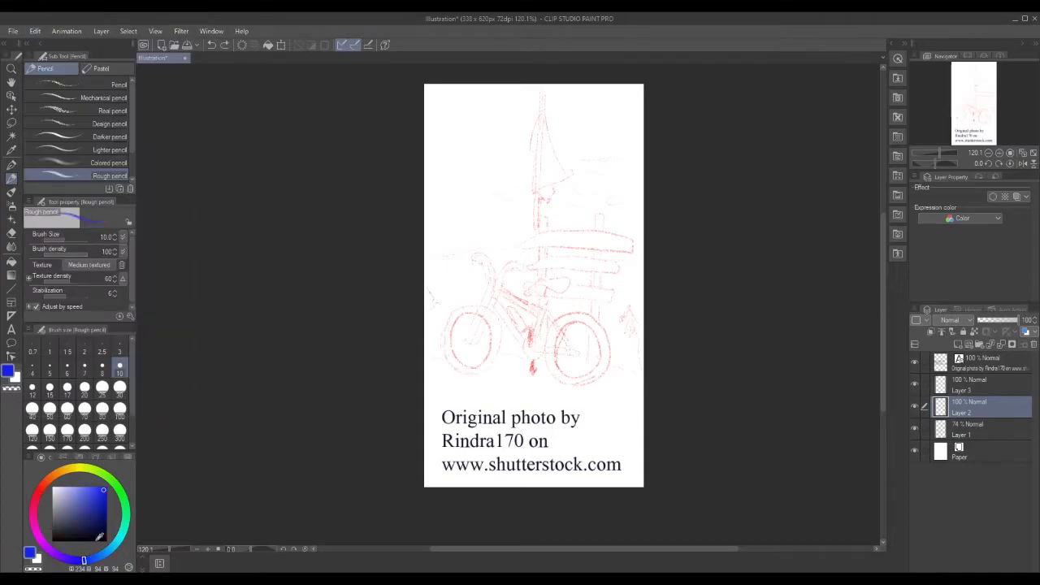
{"action": "mouse_move", "coordinate": [456, 318]}
{"action": "left_mouse_down"}
{"action": "mouse_move", "coordinate": [448, 348]}
{"action": "mouse_move", "coordinate": [468, 369]}
{"action": "mouse_move", "coordinate": [493, 352]}
{"action": "mouse_move", "coordinate": [492, 326]}
{"action": "mouse_move", "coordinate": [472, 313]}
{"action": "mouse_move", "coordinate": [457, 317]}
{"action": "mouse_move", "coordinate": [479, 315]}
{"action": "left_mouse_up"}
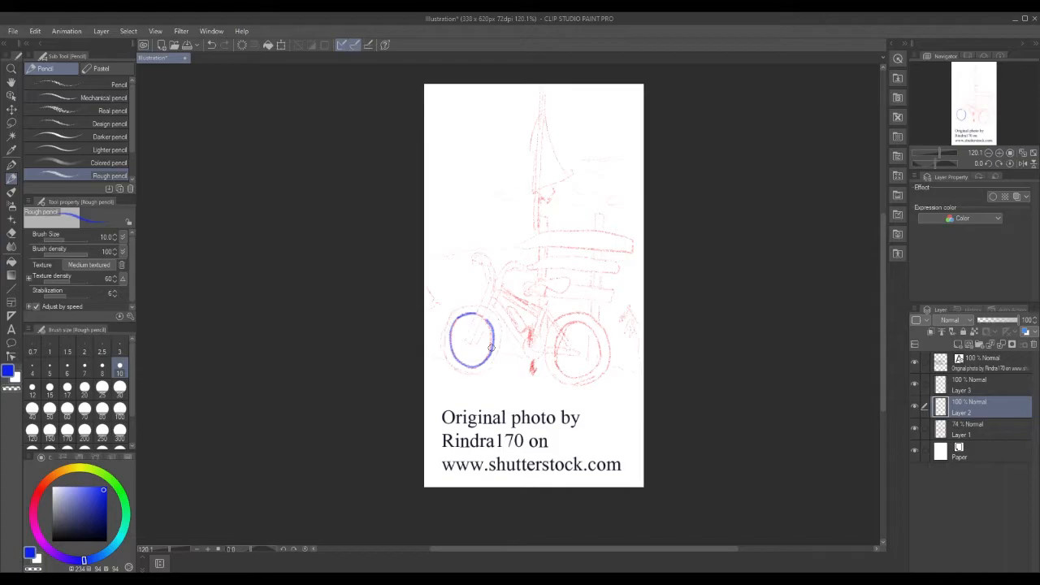
Undo the blue front-wheel stroke with Edit > Undo and set the Rough pencil to size 7.
{"action": "left_click", "coordinate": [37, 31]}
{"action": "left_click", "coordinate": [36, 31]}
{"action": "left_click", "coordinate": [38, 32]}
{"action": "left_click", "coordinate": [38, 32]}
{"action": "left_click", "coordinate": [37, 32]}
{"action": "left_click", "coordinate": [51, 45]}
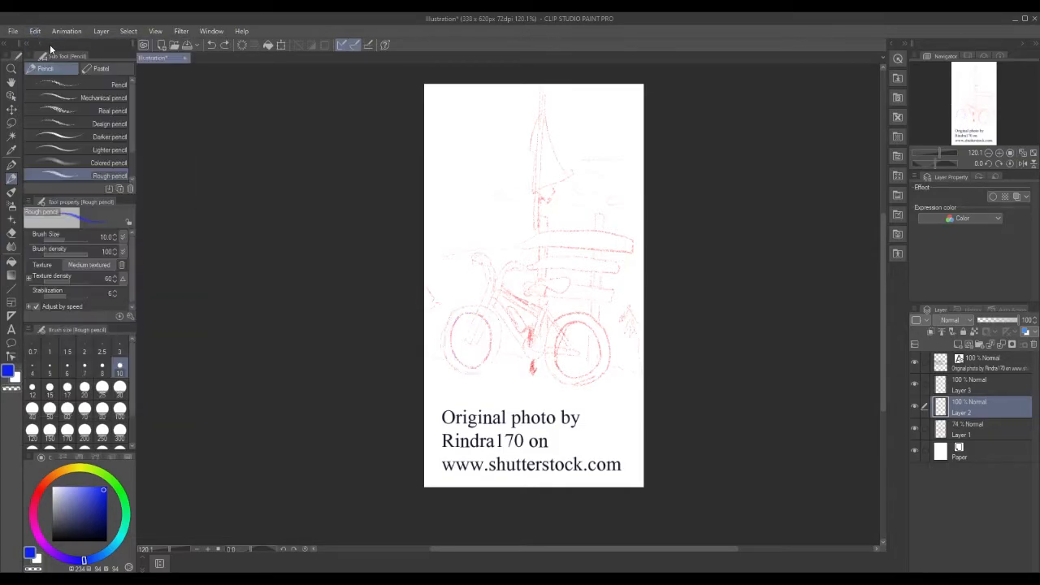
{"action": "left_click", "coordinate": [83, 365]}
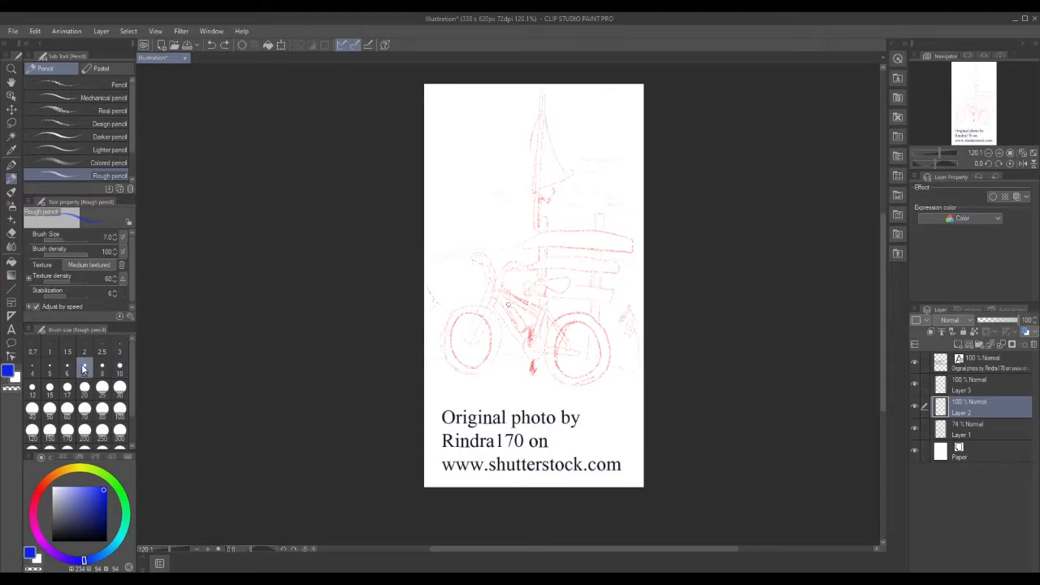
Trace the front wheel's left edge, the fork above it and two spokes in blue.
{"action": "mouse_move", "coordinate": [475, 314]}
{"action": "left_mouse_down"}
{"action": "mouse_move", "coordinate": [451, 329]}
{"action": "mouse_move", "coordinate": [448, 357]}
{"action": "mouse_move", "coordinate": [478, 368]}
{"action": "mouse_move", "coordinate": [495, 339]}
{"action": "mouse_move", "coordinate": [483, 318]}
{"action": "left_mouse_up"}
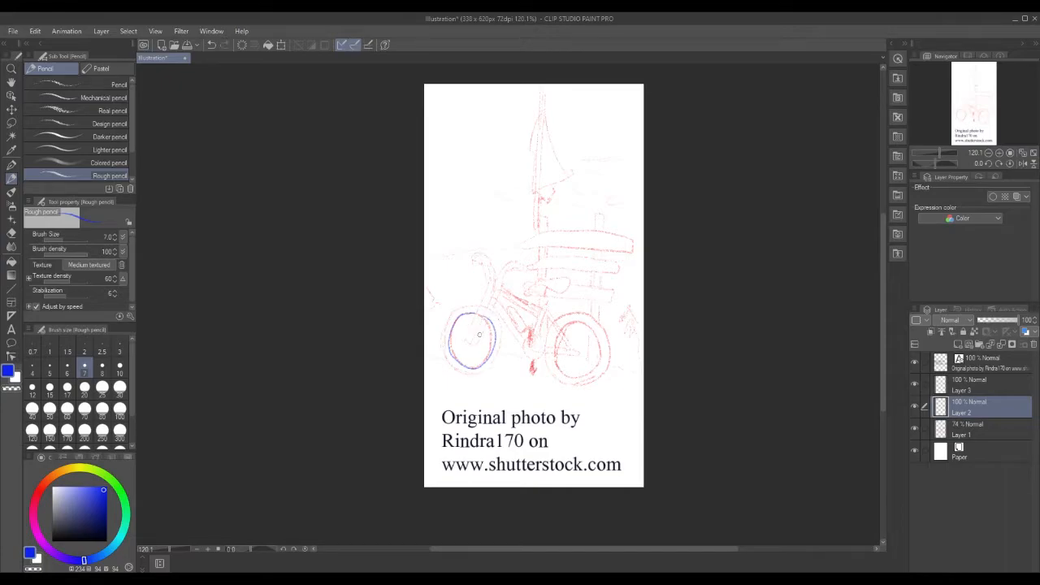
{"action": "mouse_move", "coordinate": [442, 329]}
{"action": "left_mouse_down"}
{"action": "mouse_move", "coordinate": [455, 370]}
{"action": "mouse_move", "coordinate": [480, 374]}
{"action": "mouse_move", "coordinate": [502, 343]}
{"action": "mouse_move", "coordinate": [490, 308]}
{"action": "mouse_move", "coordinate": [451, 311]}
{"action": "mouse_move", "coordinate": [441, 342]}
{"action": "mouse_move", "coordinate": [481, 340]}
{"action": "mouse_move", "coordinate": [472, 324]}
{"action": "mouse_move", "coordinate": [482, 314]}
{"action": "left_mouse_up"}
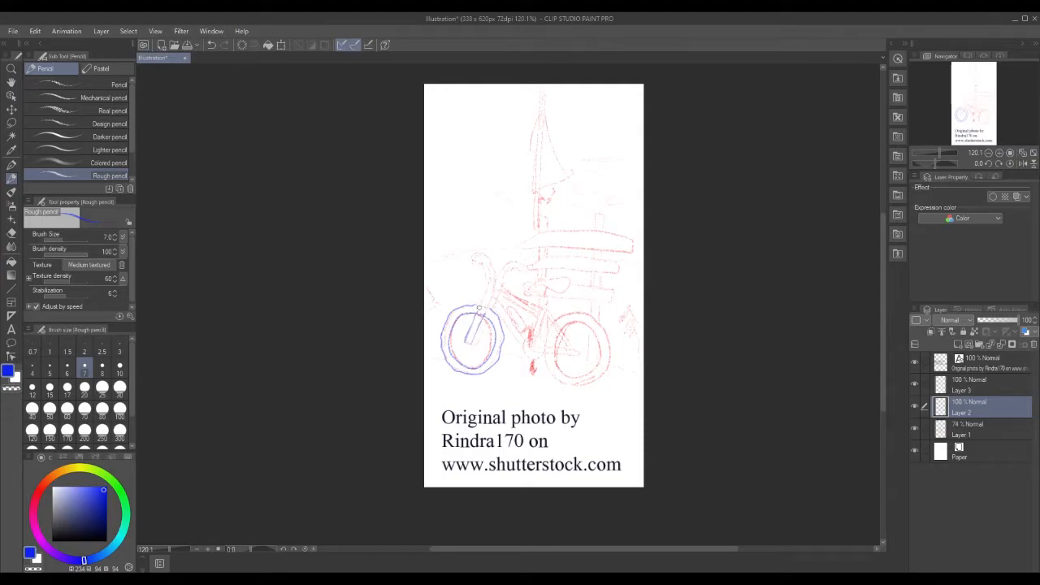
{"action": "mouse_move", "coordinate": [478, 312]}
{"action": "left_mouse_down"}
{"action": "mouse_move", "coordinate": [488, 293]}
{"action": "mouse_move", "coordinate": [496, 301]}
{"action": "left_mouse_up"}
{"action": "left_click_drag", "start_coordinate": [477, 343], "coordinate": [488, 325]}
{"action": "left_click_drag", "start_coordinate": [484, 329], "coordinate": [480, 343]}
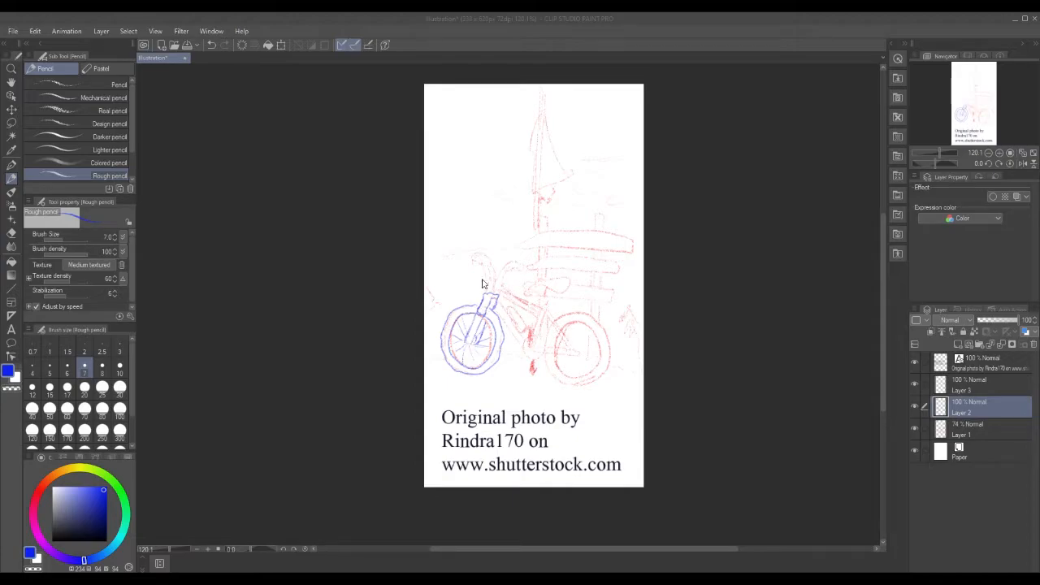
Trace the fork up to the handlebar, the head tube and the right handlebar grip.
{"action": "mouse_move", "coordinate": [490, 298]}
{"action": "left_mouse_down"}
{"action": "mouse_move", "coordinate": [486, 264]}
{"action": "mouse_move", "coordinate": [486, 292]}
{"action": "mouse_move", "coordinate": [492, 268]}
{"action": "mouse_move", "coordinate": [493, 279]}
{"action": "mouse_move", "coordinate": [474, 254]}
{"action": "mouse_move", "coordinate": [481, 267]}
{"action": "mouse_move", "coordinate": [476, 256]}
{"action": "mouse_move", "coordinate": [488, 255]}
{"action": "mouse_move", "coordinate": [477, 252]}
{"action": "mouse_move", "coordinate": [492, 252]}
{"action": "mouse_move", "coordinate": [462, 260]}
{"action": "left_mouse_up"}
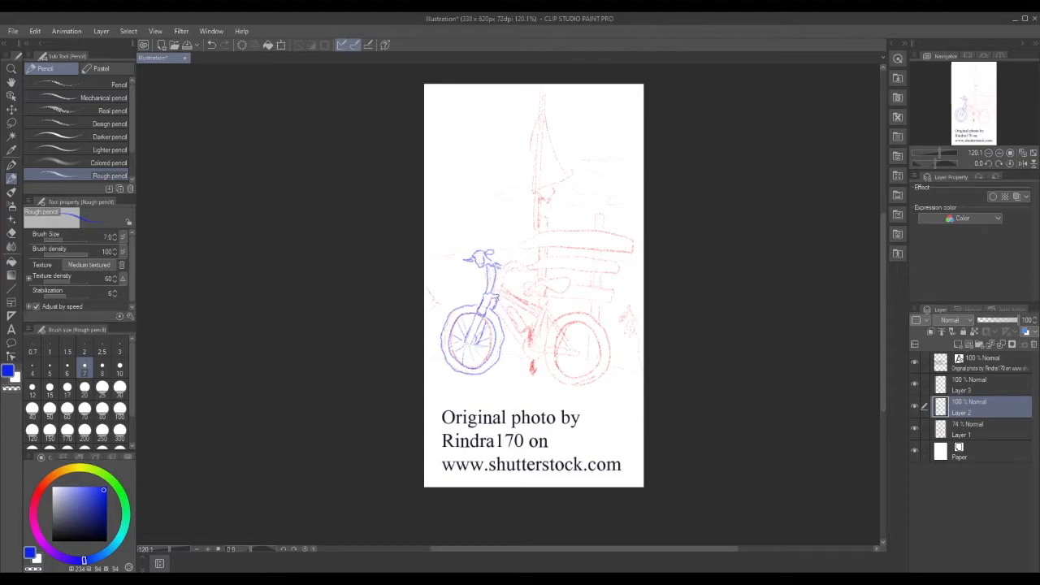
{"action": "left_click_drag", "start_coordinate": [497, 294], "coordinate": [503, 272]}
{"action": "left_click_drag", "start_coordinate": [523, 267], "coordinate": [511, 265]}
{"action": "left_click_drag", "start_coordinate": [517, 271], "coordinate": [513, 268]}
Trace the down tube, the bottle on the frame and the horizontal chainstay below it.
{"action": "left_click_drag", "start_coordinate": [502, 310], "coordinate": [519, 338]}
{"action": "left_click_drag", "start_coordinate": [491, 306], "coordinate": [518, 346]}
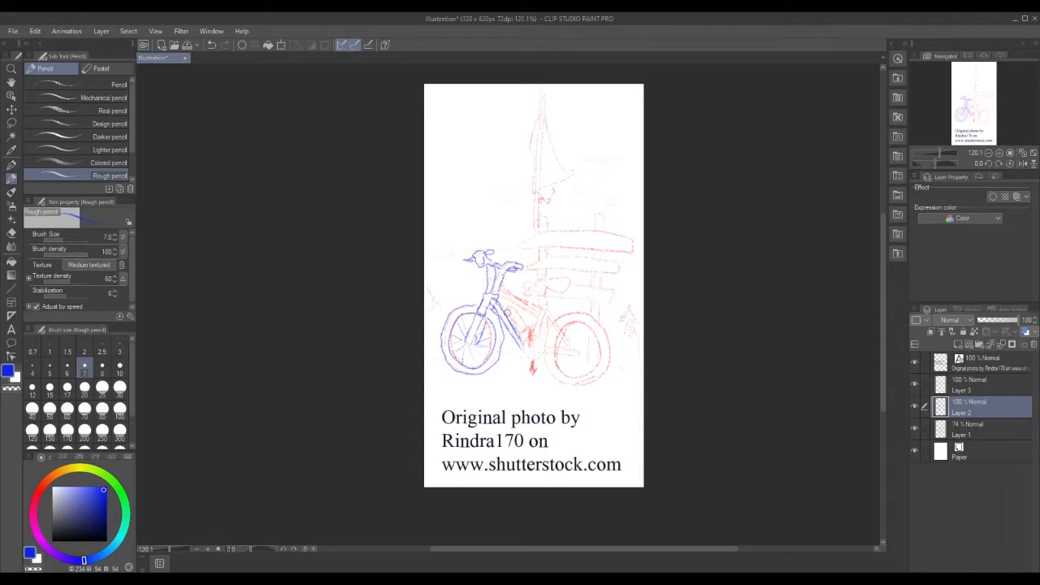
{"action": "left_click_drag", "start_coordinate": [530, 346], "coordinate": [529, 332]}
{"action": "mouse_move", "coordinate": [526, 330]}
{"action": "left_mouse_down"}
{"action": "mouse_move", "coordinate": [531, 341]}
{"action": "mouse_move", "coordinate": [524, 330]}
{"action": "left_mouse_up"}
{"action": "left_click_drag", "start_coordinate": [510, 317], "coordinate": [518, 322]}
{"action": "left_click_drag", "start_coordinate": [525, 328], "coordinate": [517, 331]}
{"action": "mouse_move", "coordinate": [520, 353]}
{"action": "left_mouse_down"}
{"action": "mouse_move", "coordinate": [539, 361]}
{"action": "mouse_move", "coordinate": [542, 350]}
{"action": "left_mouse_up"}
{"action": "left_click_drag", "start_coordinate": [534, 360], "coordinate": [533, 374]}
{"action": "left_click_drag", "start_coordinate": [529, 348], "coordinate": [580, 352]}
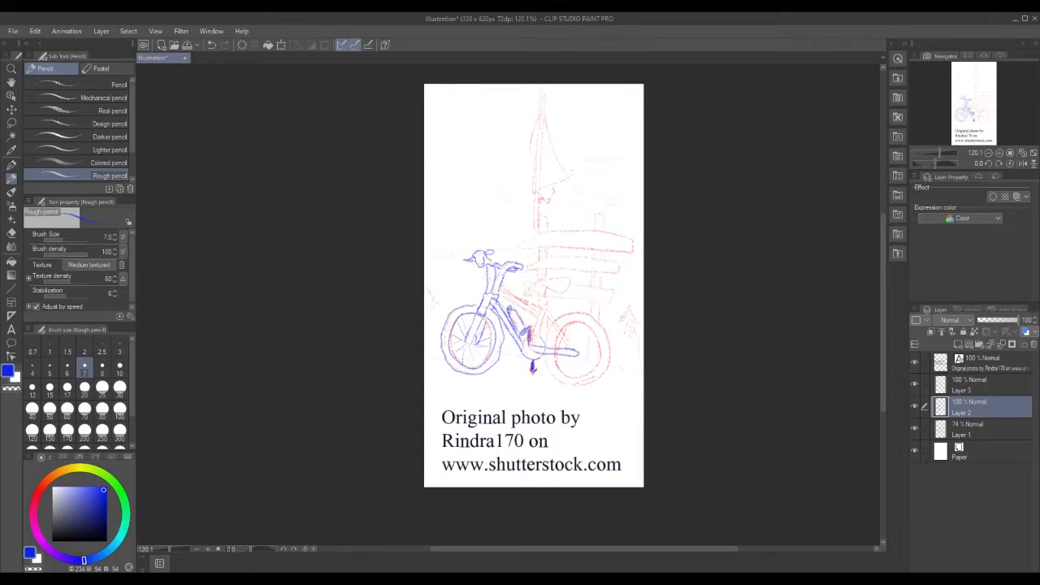
Trace the seat tube, top tube, rear wheel rim and saddle in blue.
{"action": "left_click_drag", "start_coordinate": [545, 316], "coordinate": [568, 341]}
{"action": "left_click_drag", "start_coordinate": [544, 302], "coordinate": [538, 332]}
{"action": "left_click_drag", "start_coordinate": [502, 294], "coordinate": [541, 314]}
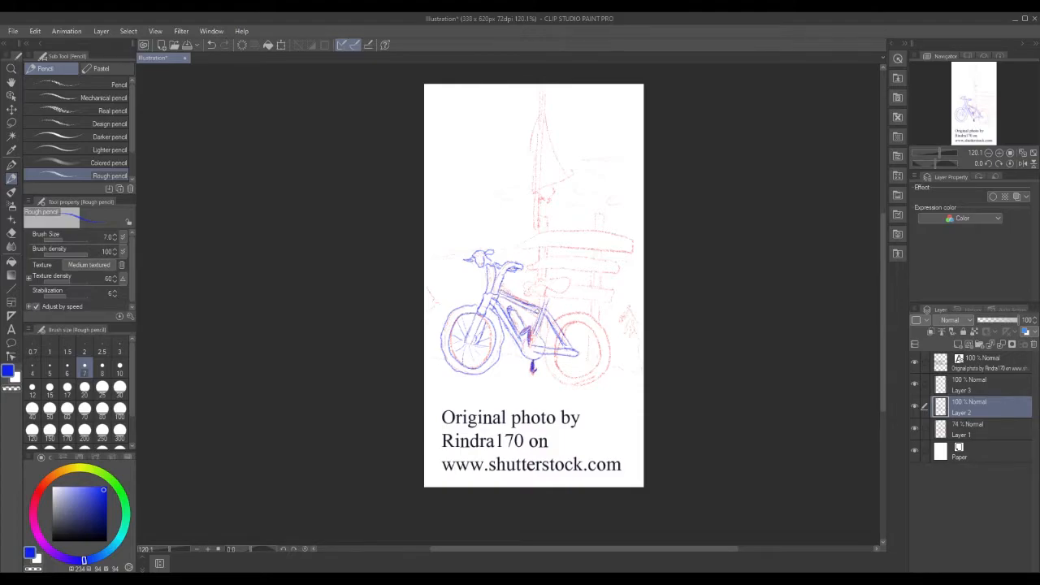
{"action": "mouse_move", "coordinate": [548, 346]}
{"action": "left_mouse_down"}
{"action": "mouse_move", "coordinate": [575, 378]}
{"action": "mouse_move", "coordinate": [598, 362]}
{"action": "mouse_move", "coordinate": [587, 328]}
{"action": "mouse_move", "coordinate": [556, 345]}
{"action": "left_mouse_up"}
{"action": "mouse_move", "coordinate": [576, 384]}
{"action": "left_mouse_down"}
{"action": "mouse_move", "coordinate": [609, 352]}
{"action": "mouse_move", "coordinate": [598, 323]}
{"action": "mouse_move", "coordinate": [574, 313]}
{"action": "mouse_move", "coordinate": [546, 346]}
{"action": "left_mouse_up"}
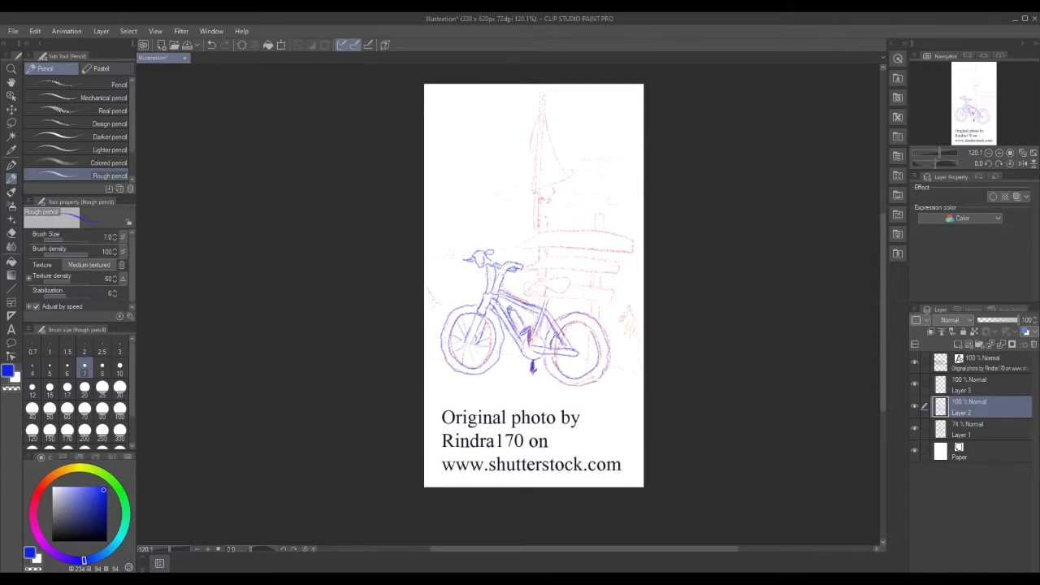
{"action": "left_click_drag", "start_coordinate": [560, 327], "coordinate": [591, 330]}
{"action": "left_click_drag", "start_coordinate": [590, 304], "coordinate": [595, 366]}
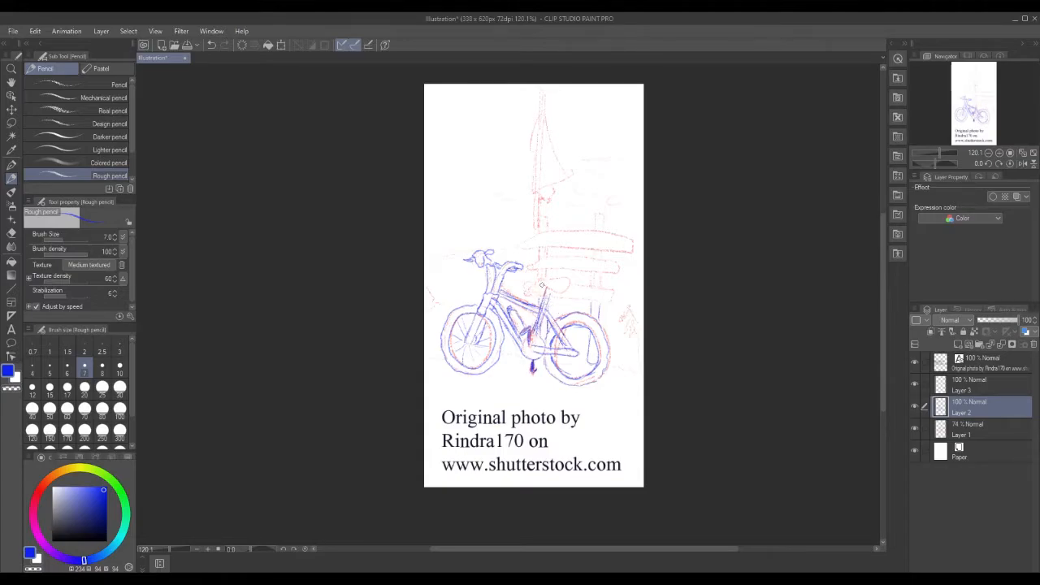
{"action": "mouse_move", "coordinate": [536, 281]}
{"action": "left_mouse_down"}
{"action": "mouse_move", "coordinate": [569, 284]}
{"action": "mouse_move", "coordinate": [542, 279]}
{"action": "mouse_move", "coordinate": [556, 278]}
{"action": "left_mouse_up"}
Begin a signpost plank, the small figure at the right edge and the signpost's post.
{"action": "mouse_move", "coordinate": [603, 301]}
{"action": "left_mouse_down"}
{"action": "mouse_move", "coordinate": [607, 286]}
{"action": "mouse_move", "coordinate": [529, 286]}
{"action": "mouse_move", "coordinate": [543, 295]}
{"action": "left_mouse_up"}
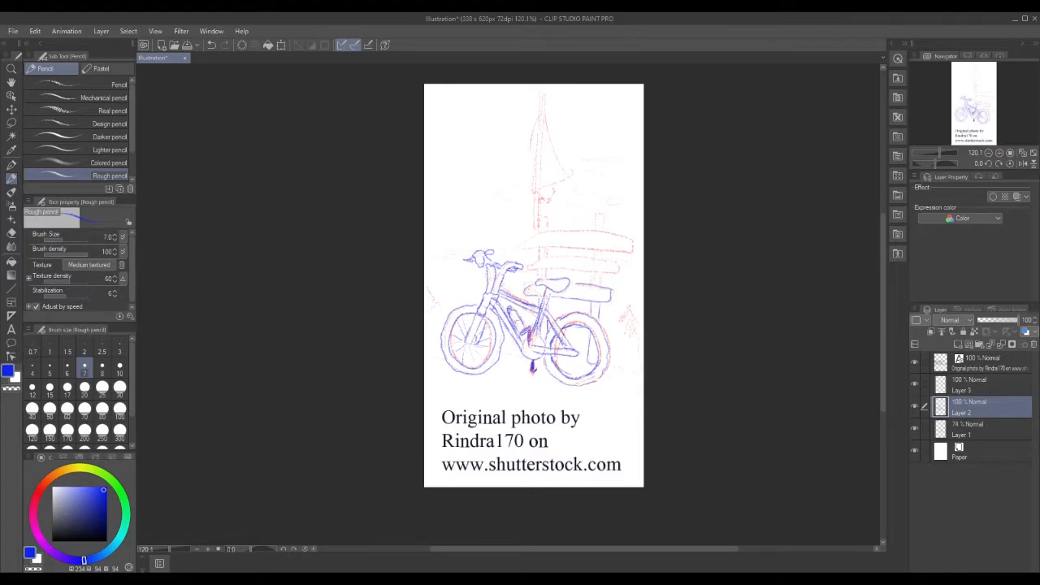
{"action": "mouse_move", "coordinate": [641, 357]}
{"action": "left_mouse_down"}
{"action": "mouse_move", "coordinate": [631, 317]}
{"action": "mouse_move", "coordinate": [629, 342]}
{"action": "mouse_move", "coordinate": [620, 317]}
{"action": "mouse_move", "coordinate": [629, 307]}
{"action": "mouse_move", "coordinate": [641, 322]}
{"action": "left_mouse_up"}
{"action": "left_click_drag", "start_coordinate": [596, 274], "coordinate": [599, 286]}
Outline the top edges of the signpost planks and the rounded post top, then the mast's left edge.
{"action": "mouse_move", "coordinate": [530, 267]}
{"action": "left_mouse_down"}
{"action": "mouse_move", "coordinate": [618, 271]}
{"action": "mouse_move", "coordinate": [612, 261]}
{"action": "mouse_move", "coordinate": [555, 256]}
{"action": "mouse_move", "coordinate": [529, 270]}
{"action": "left_mouse_up"}
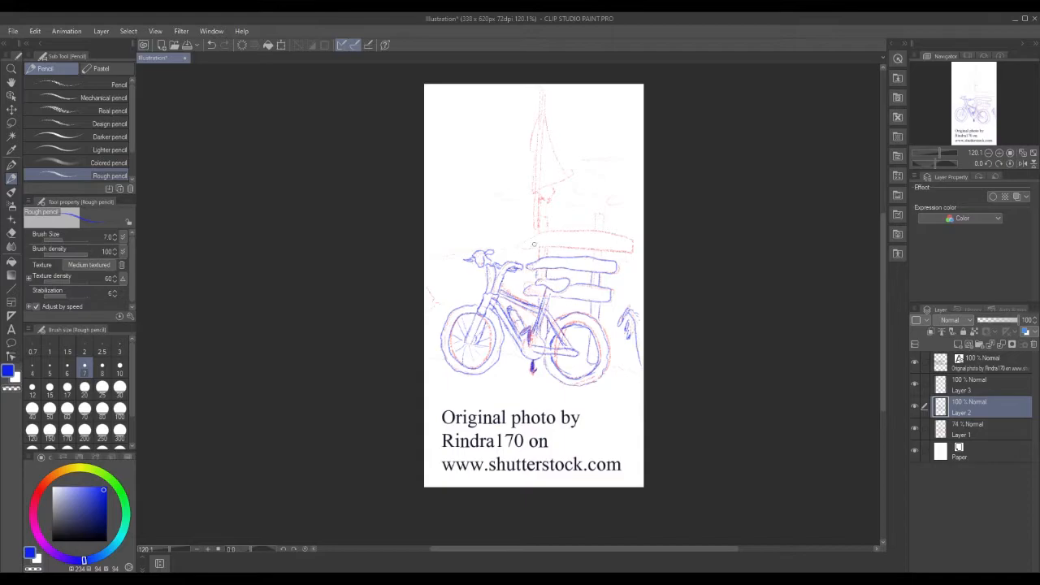
{"action": "mouse_move", "coordinate": [518, 245]}
{"action": "left_mouse_down"}
{"action": "mouse_move", "coordinate": [621, 252]}
{"action": "mouse_move", "coordinate": [633, 238]}
{"action": "mouse_move", "coordinate": [540, 234]}
{"action": "mouse_move", "coordinate": [518, 245]}
{"action": "left_mouse_up"}
{"action": "mouse_move", "coordinate": [525, 242]}
{"action": "left_mouse_down"}
{"action": "mouse_move", "coordinate": [580, 230]}
{"action": "mouse_move", "coordinate": [631, 235]}
{"action": "mouse_move", "coordinate": [628, 243]}
{"action": "left_mouse_up"}
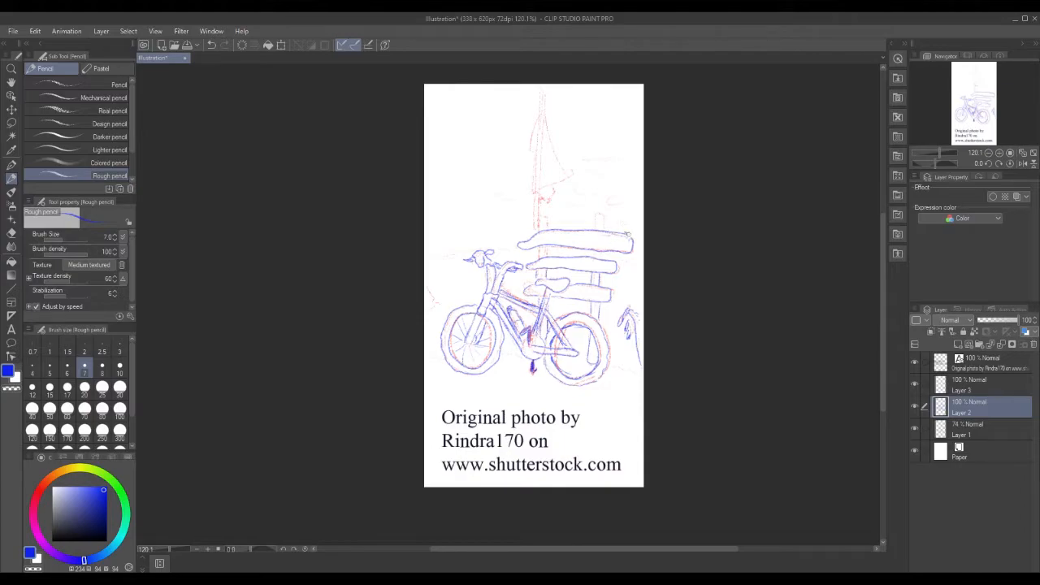
{"action": "mouse_move", "coordinate": [597, 232]}
{"action": "left_mouse_down"}
{"action": "mouse_move", "coordinate": [603, 216]}
{"action": "mouse_move", "coordinate": [603, 234]}
{"action": "left_mouse_up"}
{"action": "mouse_move", "coordinate": [538, 258]}
{"action": "left_mouse_down"}
{"action": "mouse_move", "coordinate": [546, 216]}
{"action": "mouse_move", "coordinate": [537, 221]}
{"action": "left_mouse_up"}
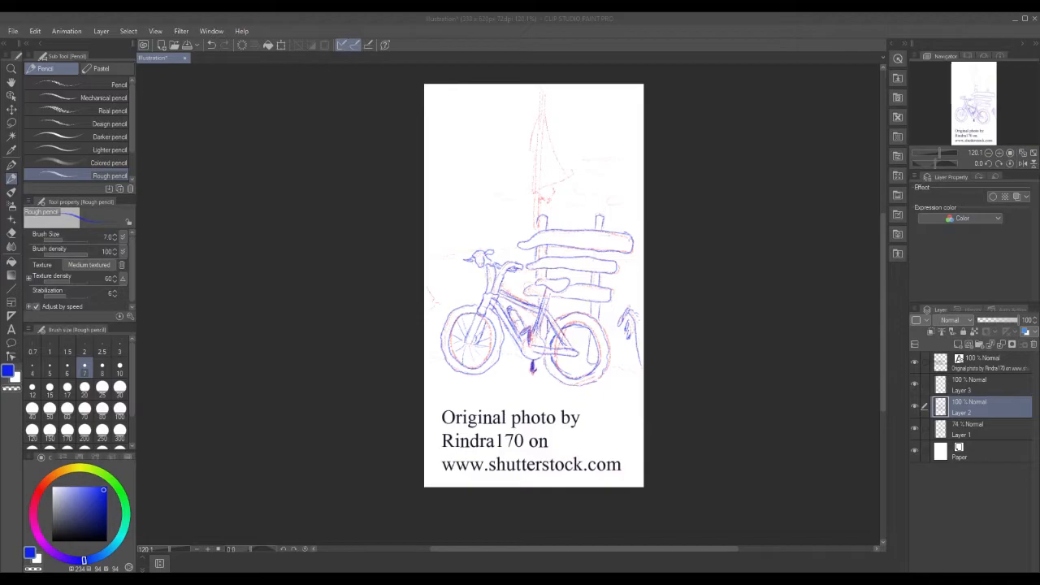
{"action": "left_click_drag", "start_coordinate": [535, 194], "coordinate": [534, 221]}
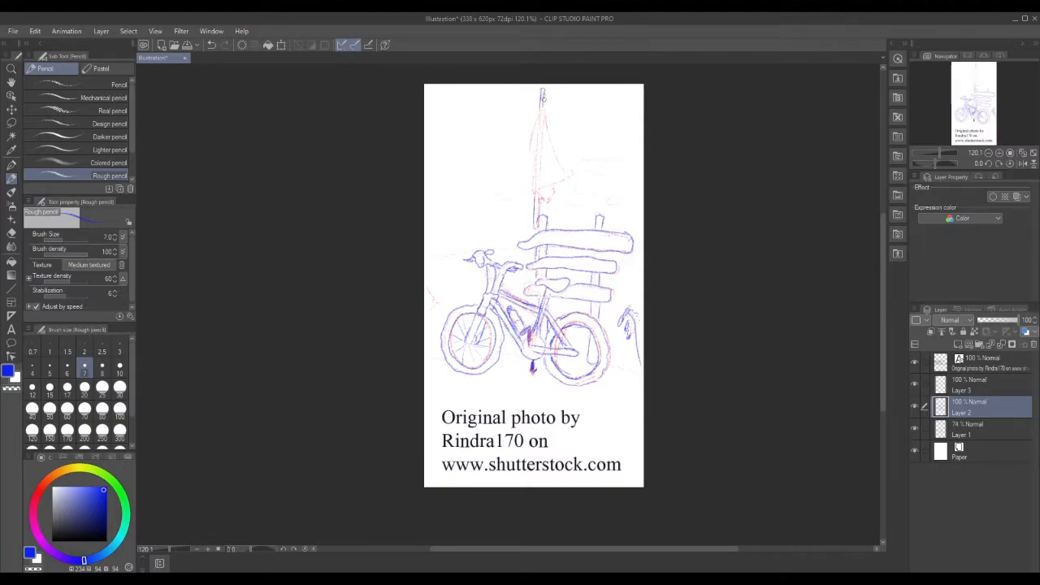
Outline the pennant flag below the pole tip, with its edges and fold shading marks.
{"action": "mouse_move", "coordinate": [543, 98]}
{"action": "left_mouse_down"}
{"action": "mouse_move", "coordinate": [531, 174]}
{"action": "mouse_move", "coordinate": [542, 190]}
{"action": "mouse_move", "coordinate": [567, 175]}
{"action": "mouse_move", "coordinate": [539, 106]}
{"action": "left_mouse_up"}
{"action": "mouse_move", "coordinate": [560, 157]}
{"action": "left_mouse_down"}
{"action": "mouse_move", "coordinate": [574, 178]}
{"action": "mouse_move", "coordinate": [536, 192]}
{"action": "left_mouse_up"}
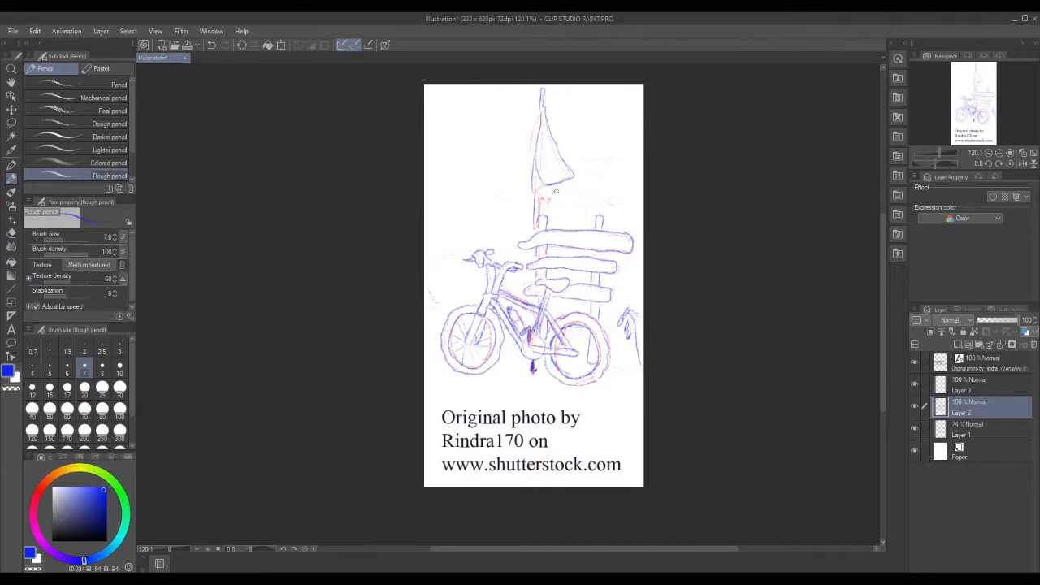
{"action": "left_click_drag", "start_coordinate": [560, 185], "coordinate": [546, 202]}
{"action": "left_click_drag", "start_coordinate": [540, 193], "coordinate": [556, 189]}
{"action": "left_click_drag", "start_coordinate": [543, 177], "coordinate": [554, 176]}
{"action": "mouse_move", "coordinate": [537, 117]}
{"action": "left_mouse_down"}
{"action": "mouse_move", "coordinate": [533, 142]}
{"action": "mouse_move", "coordinate": [542, 108]}
{"action": "mouse_move", "coordinate": [532, 156]}
{"action": "left_mouse_up"}
{"action": "left_click_drag", "start_coordinate": [550, 156], "coordinate": [554, 175]}
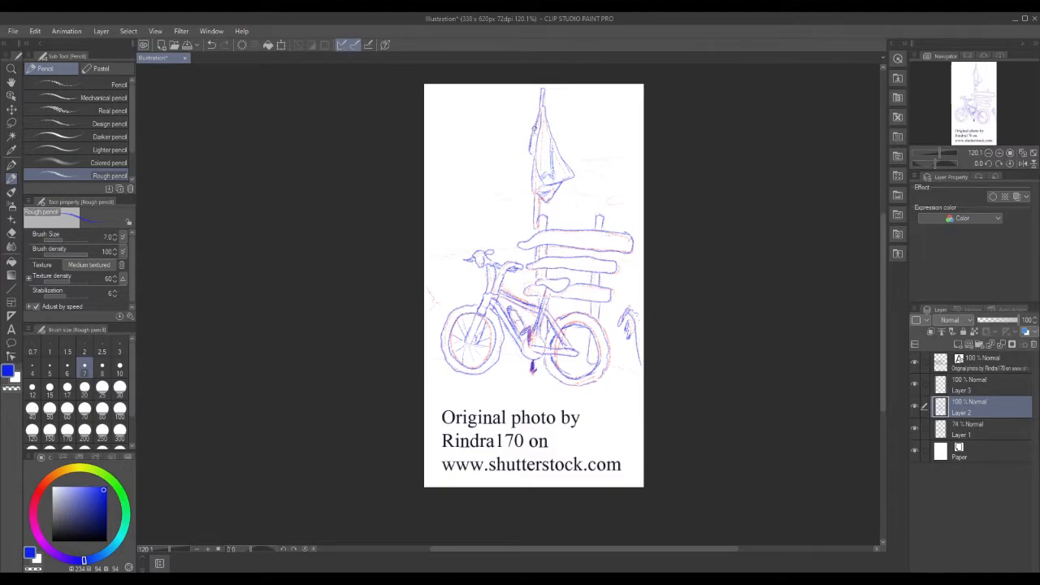
{"action": "left_click_drag", "start_coordinate": [539, 114], "coordinate": [542, 108]}
{"action": "left_click_drag", "start_coordinate": [540, 117], "coordinate": [532, 151]}
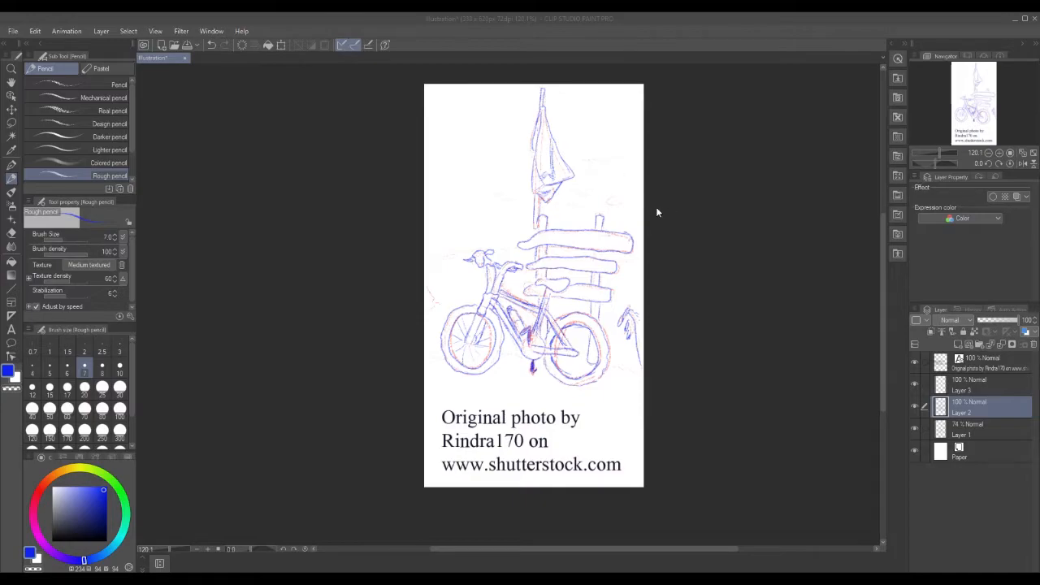
Sketch a small cloud and wavy sky lines on both sides of the flag pole.
{"action": "mouse_move", "coordinate": [608, 169]}
{"action": "left_mouse_down"}
{"action": "mouse_move", "coordinate": [594, 158]}
{"action": "mouse_move", "coordinate": [583, 170]}
{"action": "mouse_move", "coordinate": [605, 173]}
{"action": "mouse_move", "coordinate": [609, 160]}
{"action": "mouse_move", "coordinate": [585, 158]}
{"action": "mouse_move", "coordinate": [639, 162]}
{"action": "left_mouse_up"}
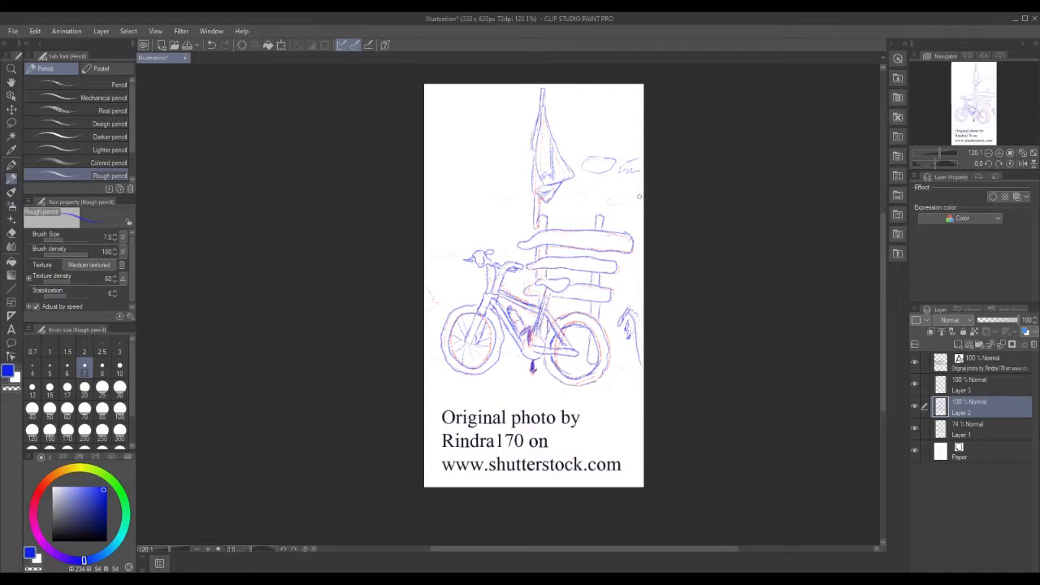
{"action": "left_click_drag", "start_coordinate": [580, 184], "coordinate": [636, 191]}
{"action": "mouse_move", "coordinate": [505, 195]}
{"action": "left_mouse_down"}
{"action": "mouse_move", "coordinate": [527, 200]}
{"action": "mouse_move", "coordinate": [531, 183]}
{"action": "left_mouse_up"}
{"action": "left_click_drag", "start_coordinate": [505, 221], "coordinate": [525, 219]}
{"action": "left_click_drag", "start_coordinate": [622, 223], "coordinate": [637, 221]}
Add small marks along the canvas's left edge and trace the front wheel's lower part.
{"action": "left_click_drag", "start_coordinate": [426, 291], "coordinate": [435, 309]}
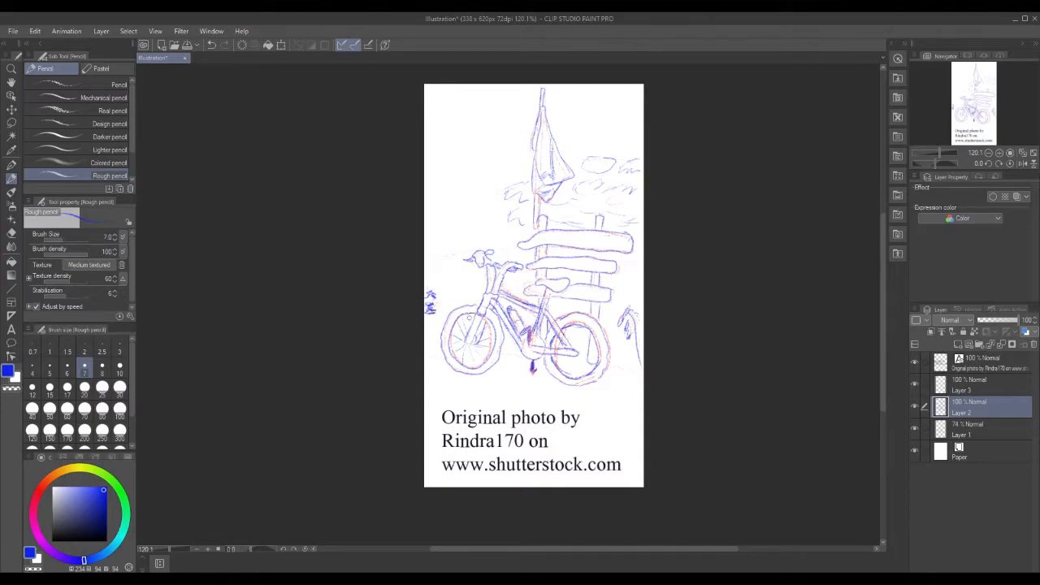
{"action": "mouse_move", "coordinate": [439, 345]}
{"action": "left_mouse_down"}
{"action": "mouse_move", "coordinate": [426, 345]}
{"action": "mouse_move", "coordinate": [430, 338]}
{"action": "left_mouse_up"}
{"action": "mouse_move", "coordinate": [439, 357]}
{"action": "left_mouse_down"}
{"action": "mouse_move", "coordinate": [429, 356]}
{"action": "mouse_move", "coordinate": [444, 356]}
{"action": "left_mouse_up"}
{"action": "left_click_drag", "start_coordinate": [462, 359], "coordinate": [527, 370]}
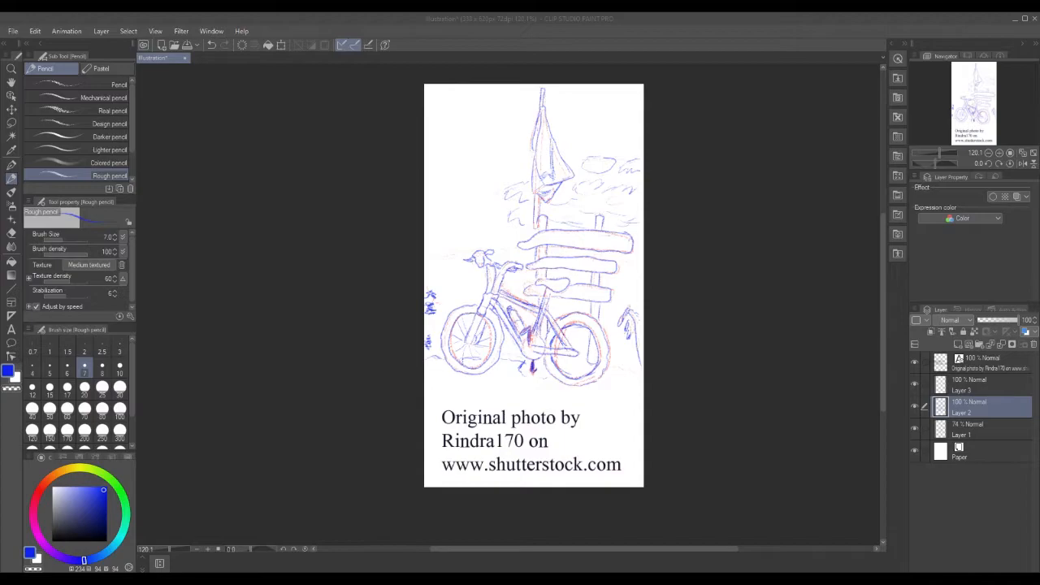
{"action": "left_click", "coordinate": [555, 161]}
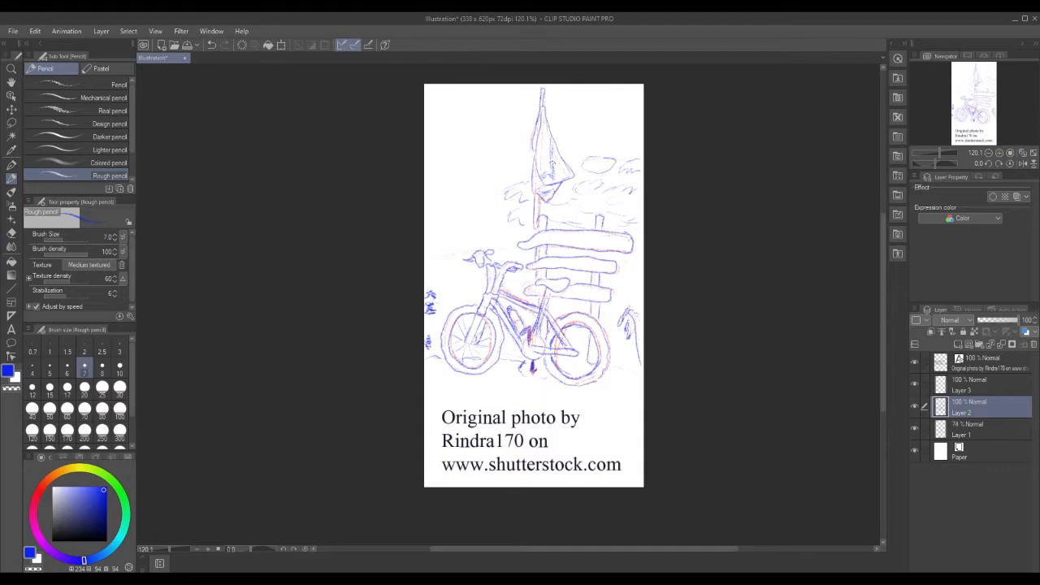
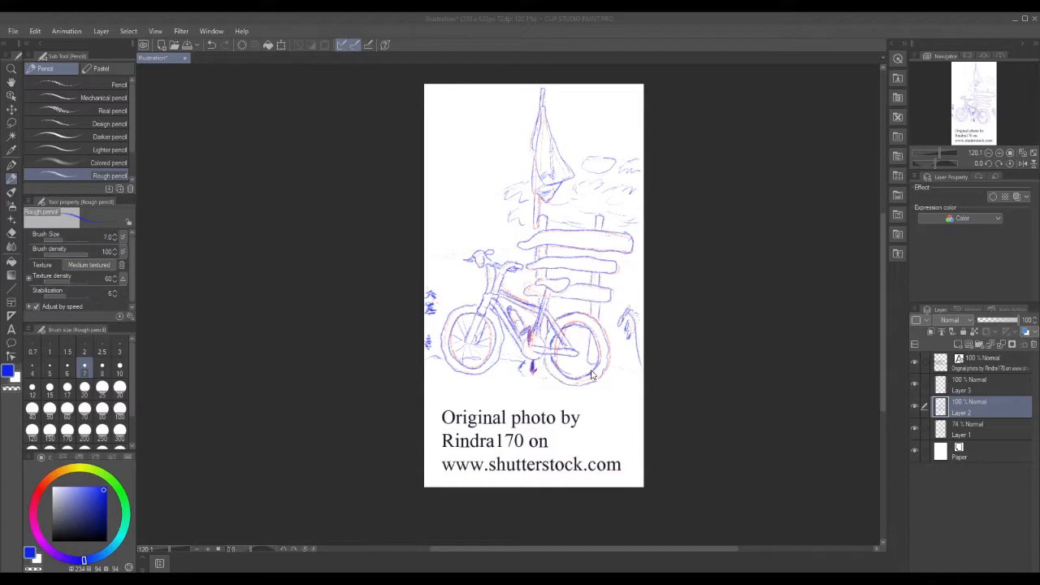
Pencil a stroke below the pedal, spokes in the rear wheel and a small shape beside it.
{"action": "mouse_move", "coordinate": [525, 365]}
{"action": "left_mouse_down"}
{"action": "mouse_move", "coordinate": [548, 380]}
{"action": "mouse_move", "coordinate": [591, 372]}
{"action": "mouse_move", "coordinate": [589, 334]}
{"action": "mouse_move", "coordinate": [573, 327]}
{"action": "mouse_move", "coordinate": [573, 370]}
{"action": "mouse_move", "coordinate": [557, 365]}
{"action": "left_mouse_up"}
{"action": "mouse_move", "coordinate": [568, 352]}
{"action": "left_mouse_down"}
{"action": "mouse_move", "coordinate": [555, 344]}
{"action": "mouse_move", "coordinate": [567, 328]}
{"action": "mouse_move", "coordinate": [570, 373]}
{"action": "left_mouse_up"}
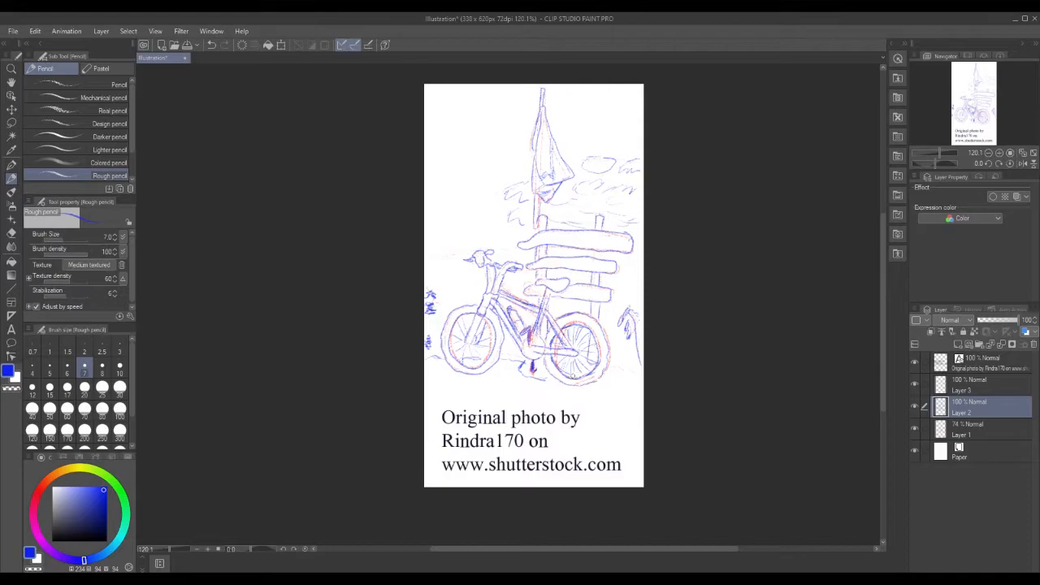
{"action": "mouse_move", "coordinate": [607, 367]}
{"action": "left_mouse_down"}
{"action": "mouse_move", "coordinate": [617, 375]}
{"action": "mouse_move", "coordinate": [604, 378]}
{"action": "mouse_move", "coordinate": [636, 390]}
{"action": "mouse_move", "coordinate": [619, 390]}
{"action": "mouse_move", "coordinate": [617, 376]}
{"action": "mouse_move", "coordinate": [627, 382]}
{"action": "mouse_move", "coordinate": [615, 385]}
{"action": "left_mouse_up"}
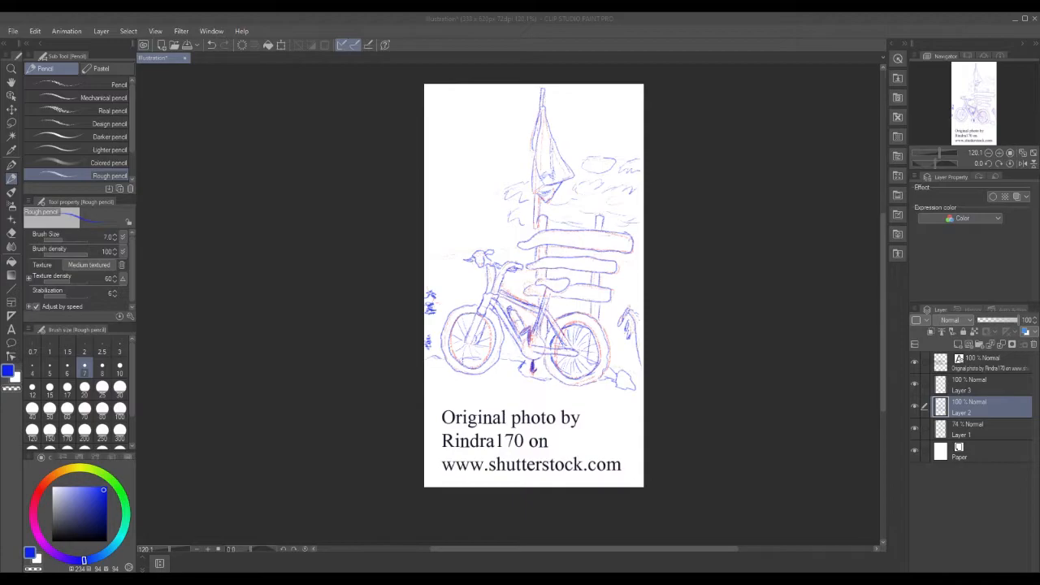
Switch to Layer 3 with the G-pen in black for inking.
{"action": "left_click", "coordinate": [983, 387]}
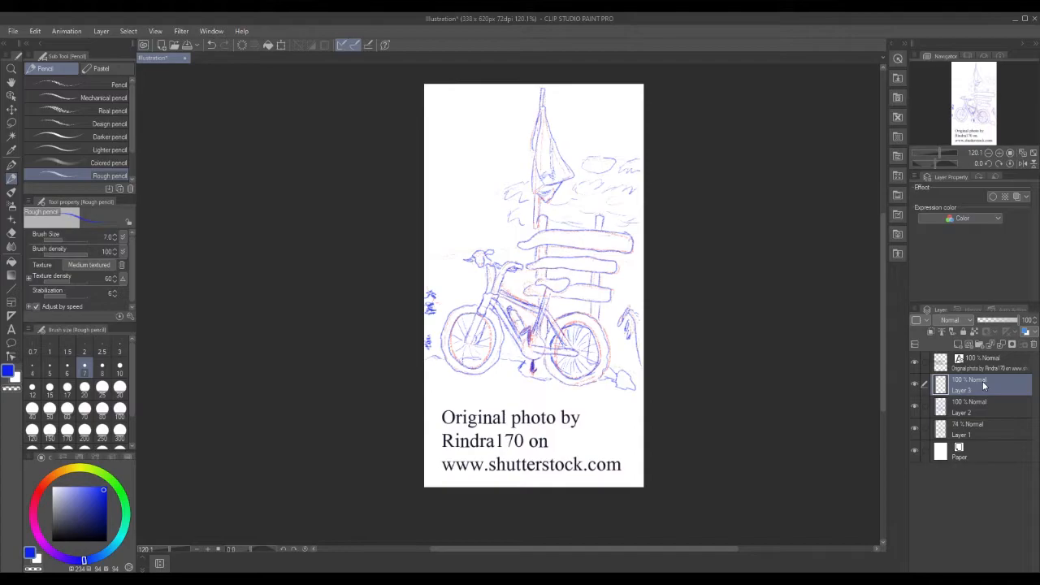
{"action": "left_click", "coordinate": [11, 164]}
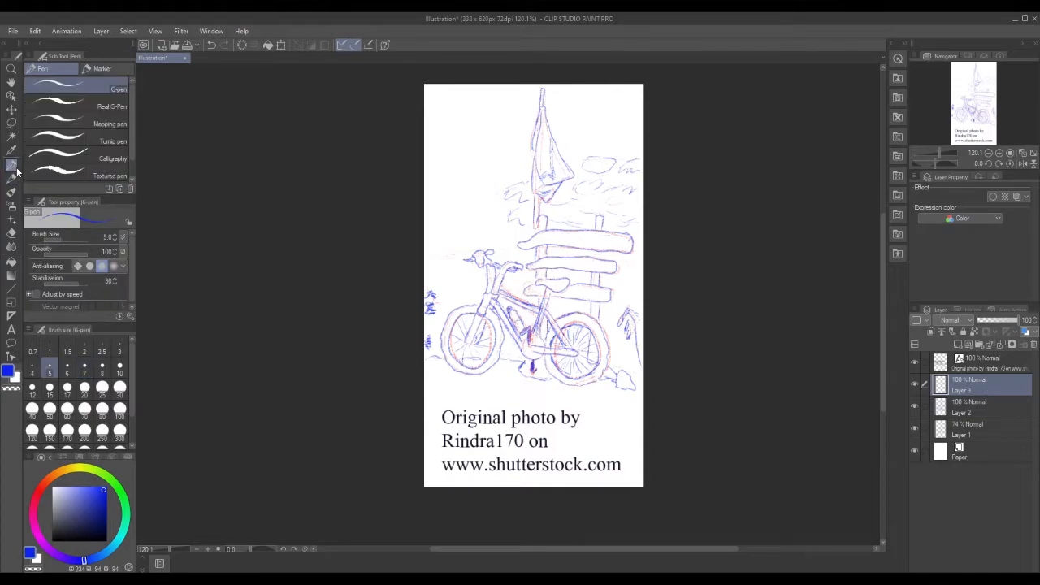
{"action": "left_click", "coordinate": [106, 539]}
Ink the front wheel's left edge, the head tube line, down tube, water bottle and top tube.
{"action": "mouse_move", "coordinate": [476, 312]}
{"action": "left_mouse_down"}
{"action": "mouse_move", "coordinate": [448, 335]}
{"action": "mouse_move", "coordinate": [447, 352]}
{"action": "mouse_move", "coordinate": [462, 365]}
{"action": "mouse_move", "coordinate": [480, 372]}
{"action": "mouse_move", "coordinate": [497, 336]}
{"action": "mouse_move", "coordinate": [474, 313]}
{"action": "mouse_move", "coordinate": [465, 347]}
{"action": "mouse_move", "coordinate": [485, 292]}
{"action": "mouse_move", "coordinate": [478, 314]}
{"action": "mouse_move", "coordinate": [497, 294]}
{"action": "mouse_move", "coordinate": [520, 351]}
{"action": "mouse_move", "coordinate": [526, 339]}
{"action": "left_mouse_up"}
{"action": "mouse_move", "coordinate": [487, 310]}
{"action": "left_mouse_down"}
{"action": "mouse_move", "coordinate": [502, 354]}
{"action": "mouse_move", "coordinate": [469, 375]}
{"action": "mouse_move", "coordinate": [447, 364]}
{"action": "mouse_move", "coordinate": [442, 335]}
{"action": "mouse_move", "coordinate": [446, 318]}
{"action": "mouse_move", "coordinate": [480, 309]}
{"action": "mouse_move", "coordinate": [451, 315]}
{"action": "left_mouse_up"}
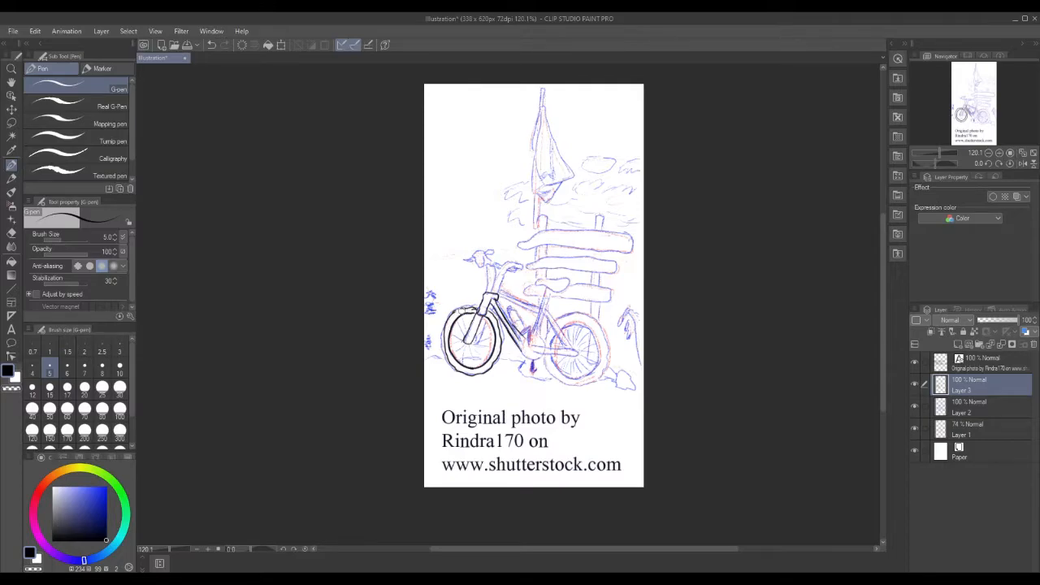
{"action": "mouse_move", "coordinate": [525, 339]}
{"action": "left_mouse_down"}
{"action": "mouse_move", "coordinate": [527, 358]}
{"action": "mouse_move", "coordinate": [543, 345]}
{"action": "mouse_move", "coordinate": [531, 335]}
{"action": "mouse_move", "coordinate": [542, 360]}
{"action": "mouse_move", "coordinate": [531, 328]}
{"action": "mouse_move", "coordinate": [521, 334]}
{"action": "mouse_move", "coordinate": [536, 369]}
{"action": "left_mouse_up"}
{"action": "mouse_move", "coordinate": [508, 314]}
{"action": "left_mouse_down"}
{"action": "mouse_move", "coordinate": [529, 328]}
{"action": "mouse_move", "coordinate": [509, 311]}
{"action": "left_mouse_up"}
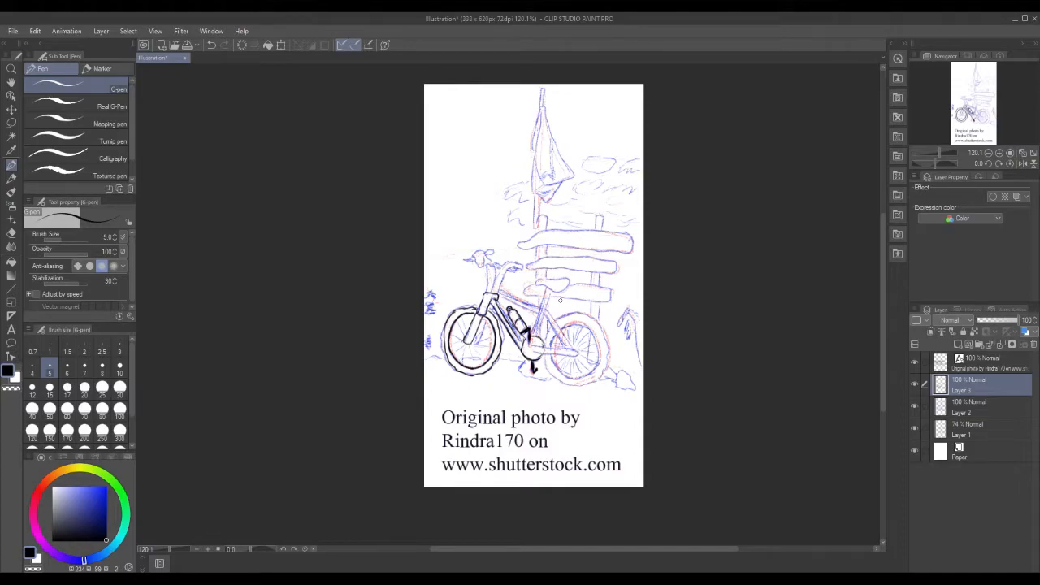
{"action": "mouse_move", "coordinate": [498, 289]}
{"action": "left_mouse_down"}
{"action": "mouse_move", "coordinate": [538, 308]}
{"action": "mouse_move", "coordinate": [498, 292]}
{"action": "left_mouse_up"}
Ink the head tube top, the handlebar stem and the handlebar extending right.
{"action": "left_click_drag", "start_coordinate": [488, 283], "coordinate": [490, 291]}
{"action": "mouse_move", "coordinate": [491, 290]}
{"action": "left_mouse_down"}
{"action": "mouse_move", "coordinate": [494, 264]}
{"action": "mouse_move", "coordinate": [474, 257]}
{"action": "mouse_move", "coordinate": [477, 265]}
{"action": "mouse_move", "coordinate": [485, 251]}
{"action": "mouse_move", "coordinate": [491, 265]}
{"action": "mouse_move", "coordinate": [491, 251]}
{"action": "mouse_move", "coordinate": [464, 265]}
{"action": "left_mouse_up"}
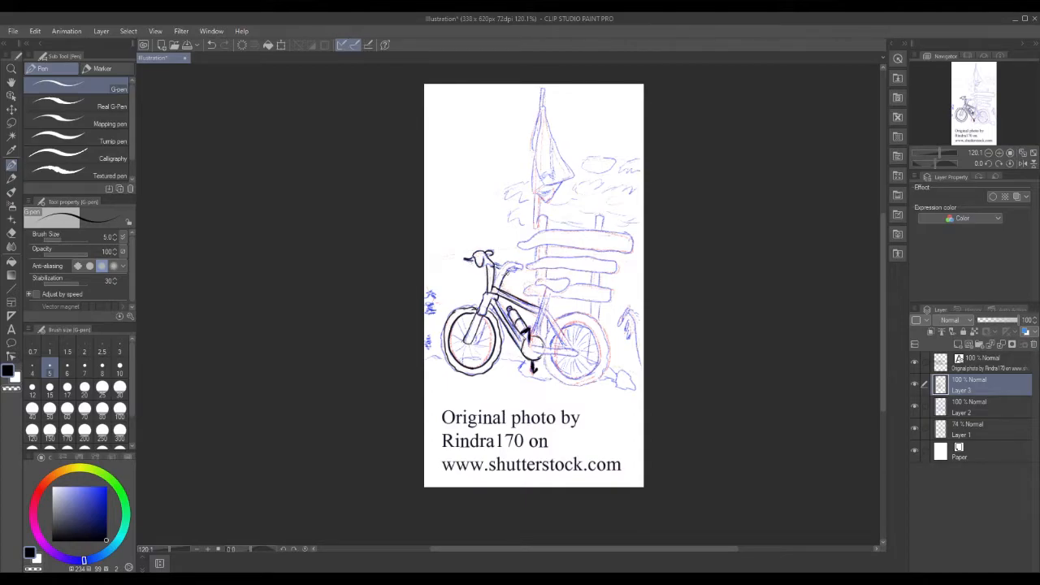
{"action": "left_click_drag", "start_coordinate": [514, 267], "coordinate": [525, 266]}
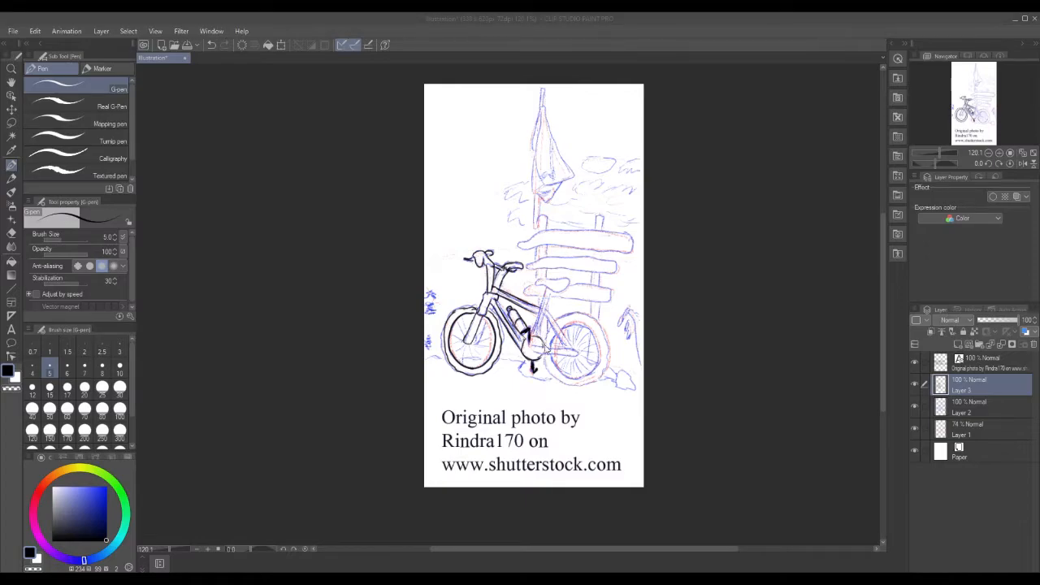
Ink the crank stroke, seat stay, both sides of the seat tube and the saddle outline.
{"action": "left_click_drag", "start_coordinate": [535, 346], "coordinate": [576, 352]}
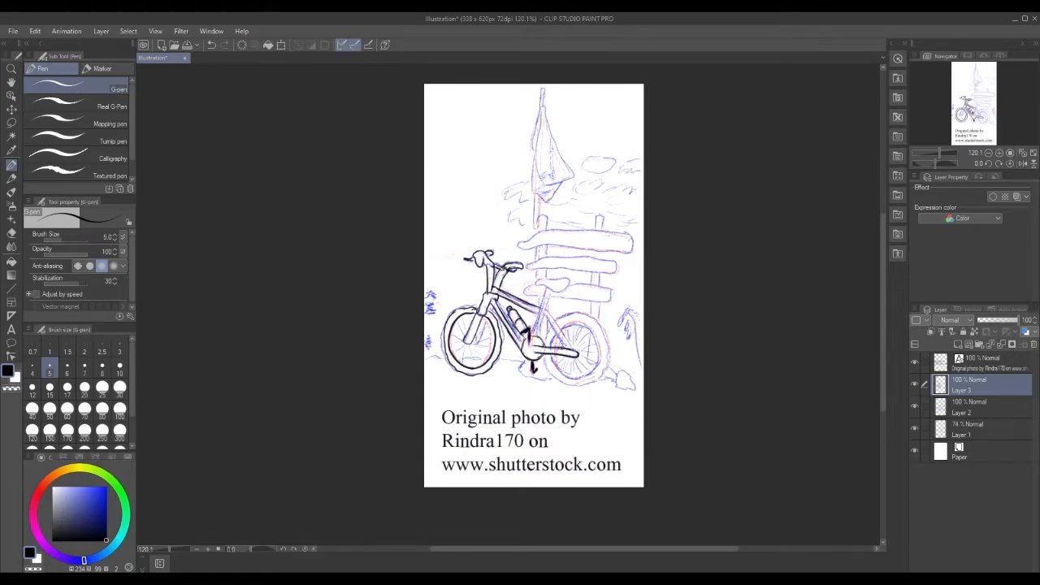
{"action": "left_click_drag", "start_coordinate": [546, 309], "coordinate": [570, 352]}
{"action": "left_click_drag", "start_coordinate": [546, 315], "coordinate": [564, 347]}
{"action": "left_click_drag", "start_coordinate": [538, 331], "coordinate": [549, 298]}
{"action": "left_click_drag", "start_coordinate": [545, 299], "coordinate": [533, 333]}
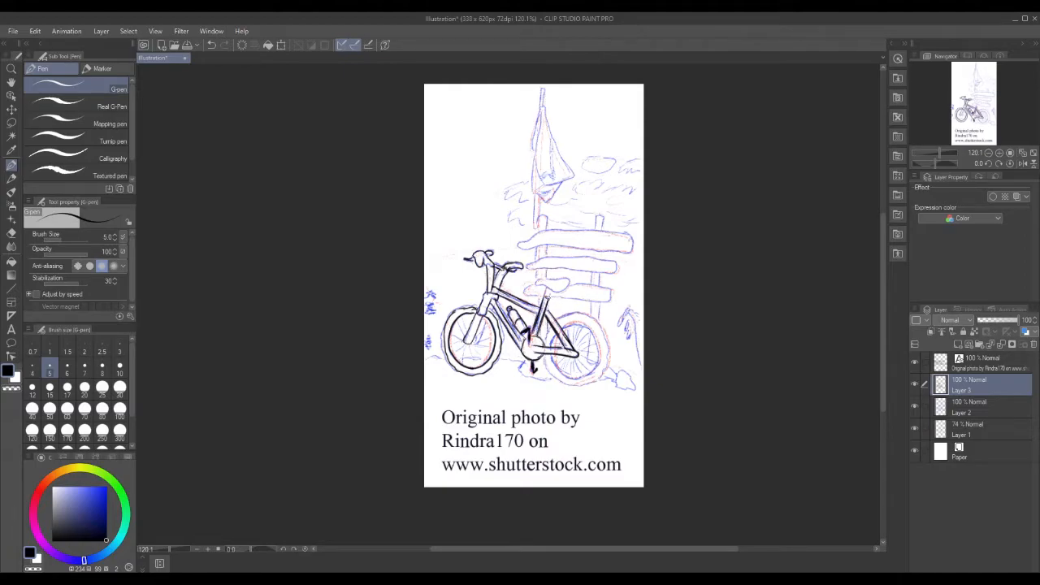
{"action": "mouse_move", "coordinate": [535, 280]}
{"action": "left_mouse_down"}
{"action": "mouse_move", "coordinate": [554, 294]}
{"action": "mouse_move", "coordinate": [570, 286]}
{"action": "mouse_move", "coordinate": [537, 279]}
{"action": "mouse_move", "coordinate": [572, 324]}
{"action": "mouse_move", "coordinate": [594, 325]}
{"action": "mouse_move", "coordinate": [599, 352]}
{"action": "mouse_move", "coordinate": [583, 377]}
{"action": "mouse_move", "coordinate": [552, 360]}
{"action": "left_mouse_up"}
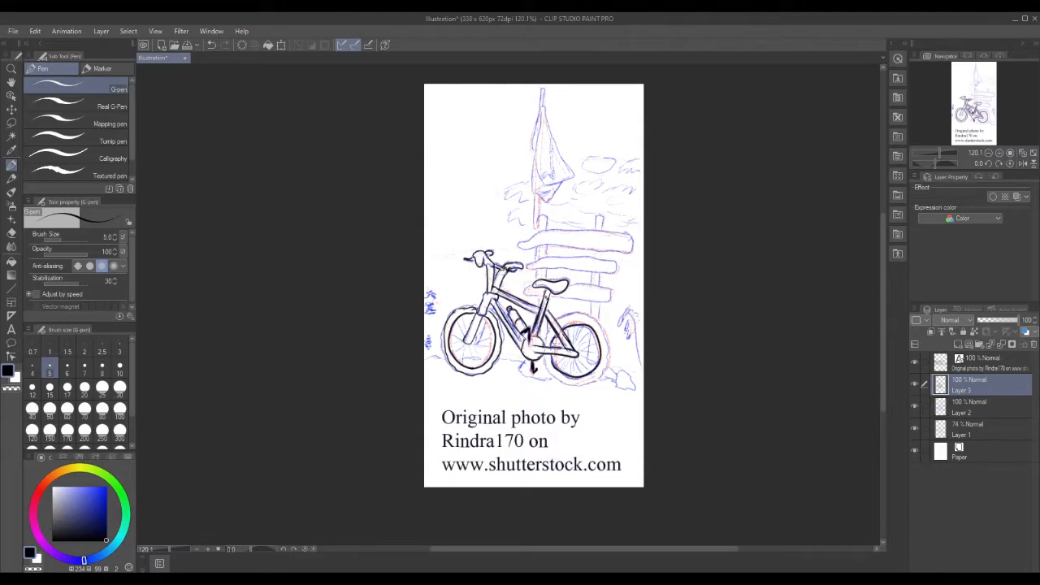
Add a stroke beside the rear wheel and tread marks on the rear tyre's rim and lower edge.
{"action": "mouse_move", "coordinate": [547, 355]}
{"action": "left_mouse_down"}
{"action": "mouse_move", "coordinate": [574, 387]}
{"action": "mouse_move", "coordinate": [605, 366]}
{"action": "mouse_move", "coordinate": [608, 334]}
{"action": "mouse_move", "coordinate": [587, 315]}
{"action": "mouse_move", "coordinate": [563, 320]}
{"action": "left_mouse_up"}
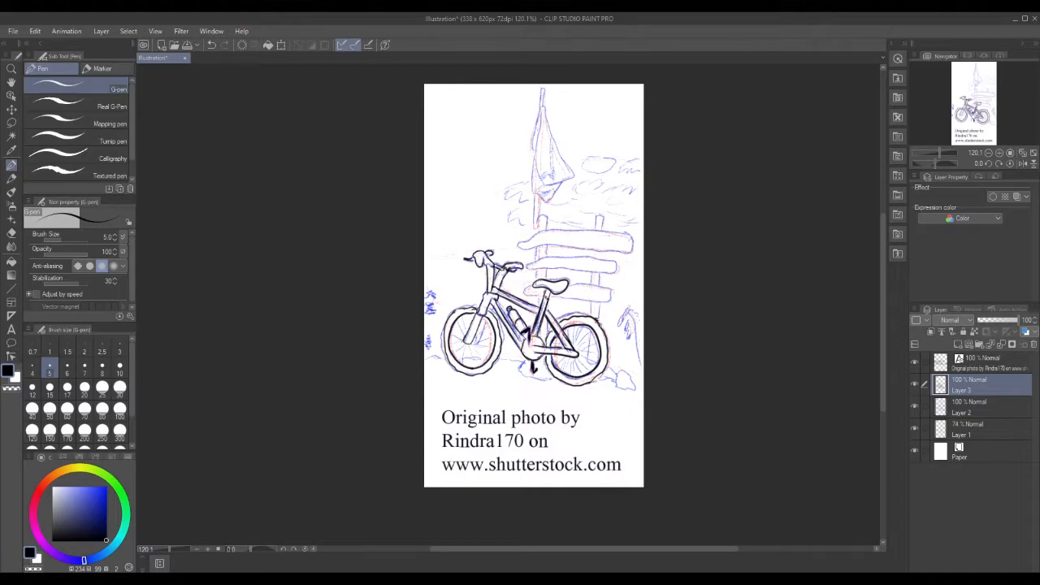
{"action": "left_click_drag", "start_coordinate": [608, 334], "coordinate": [610, 341]}
{"action": "mouse_move", "coordinate": [600, 375]}
{"action": "left_mouse_down"}
{"action": "mouse_move", "coordinate": [581, 387]}
{"action": "mouse_move", "coordinate": [545, 367]}
{"action": "left_mouse_up"}
Hatch tread around the rest of the rear tyre's upper rim and lower-right edge.
{"action": "mouse_move", "coordinate": [562, 326]}
{"action": "left_mouse_down"}
{"action": "mouse_move", "coordinate": [578, 319]}
{"action": "mouse_move", "coordinate": [564, 327]}
{"action": "mouse_move", "coordinate": [607, 328]}
{"action": "mouse_move", "coordinate": [608, 369]}
{"action": "mouse_move", "coordinate": [573, 382]}
{"action": "mouse_move", "coordinate": [604, 373]}
{"action": "left_mouse_up"}
{"action": "mouse_move", "coordinate": [599, 360]}
{"action": "left_mouse_down"}
{"action": "mouse_move", "coordinate": [606, 369]}
{"action": "mouse_move", "coordinate": [610, 357]}
{"action": "left_mouse_up"}
{"action": "mouse_move", "coordinate": [553, 374]}
{"action": "left_mouse_down"}
{"action": "mouse_move", "coordinate": [567, 379]}
{"action": "mouse_move", "coordinate": [553, 363]}
{"action": "mouse_move", "coordinate": [557, 335]}
{"action": "mouse_move", "coordinate": [552, 343]}
{"action": "mouse_move", "coordinate": [579, 324]}
{"action": "left_mouse_up"}
{"action": "left_click_drag", "start_coordinate": [566, 321], "coordinate": [575, 329]}
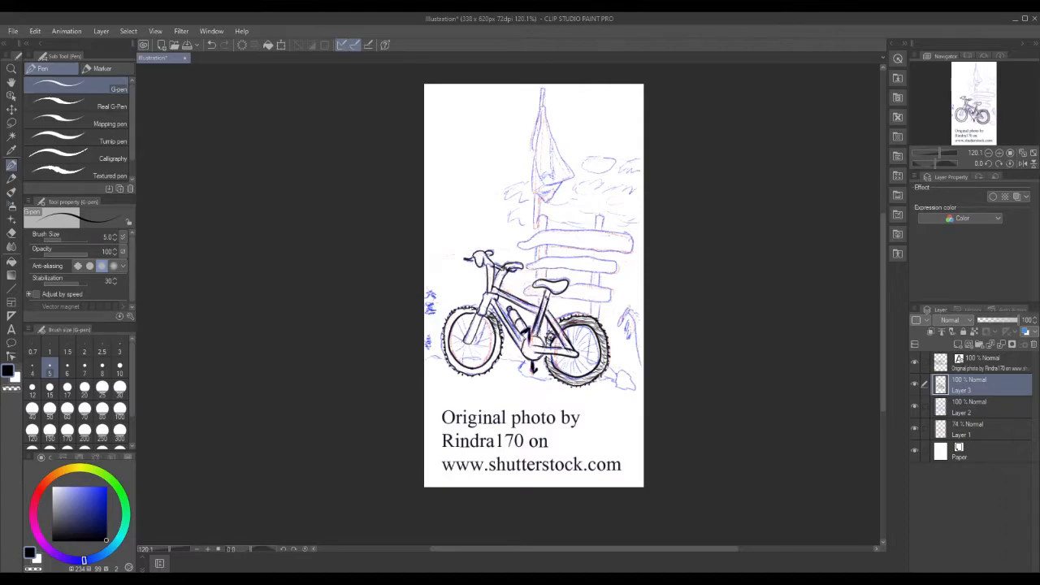
Hatch tread all around the front tyre, then ink the saddle's upper-left edge.
{"action": "mouse_move", "coordinate": [495, 337]}
{"action": "left_mouse_down"}
{"action": "mouse_move", "coordinate": [504, 343]}
{"action": "mouse_move", "coordinate": [494, 362]}
{"action": "left_mouse_up"}
{"action": "left_click_drag", "start_coordinate": [485, 359], "coordinate": [488, 373]}
{"action": "left_click_drag", "start_coordinate": [485, 362], "coordinate": [494, 366]}
{"action": "mouse_move", "coordinate": [490, 355]}
{"action": "left_mouse_down"}
{"action": "mouse_move", "coordinate": [497, 361]}
{"action": "mouse_move", "coordinate": [483, 373]}
{"action": "mouse_move", "coordinate": [466, 373]}
{"action": "left_mouse_up"}
{"action": "left_click_drag", "start_coordinate": [455, 362], "coordinate": [473, 374]}
{"action": "left_click_drag", "start_coordinate": [452, 363], "coordinate": [460, 365]}
{"action": "left_click_drag", "start_coordinate": [447, 352], "coordinate": [453, 358]}
{"action": "left_click_drag", "start_coordinate": [447, 349], "coordinate": [450, 354]}
{"action": "left_click_drag", "start_coordinate": [440, 342], "coordinate": [447, 353]}
{"action": "mouse_move", "coordinate": [443, 341]}
{"action": "left_mouse_down"}
{"action": "mouse_move", "coordinate": [452, 350]}
{"action": "mouse_move", "coordinate": [450, 340]}
{"action": "left_mouse_up"}
{"action": "left_click_drag", "start_coordinate": [443, 329], "coordinate": [451, 338]}
{"action": "left_click_drag", "start_coordinate": [444, 325], "coordinate": [453, 334]}
{"action": "mouse_move", "coordinate": [446, 324]}
{"action": "left_mouse_down"}
{"action": "mouse_move", "coordinate": [452, 333]}
{"action": "mouse_move", "coordinate": [470, 314]}
{"action": "left_mouse_up"}
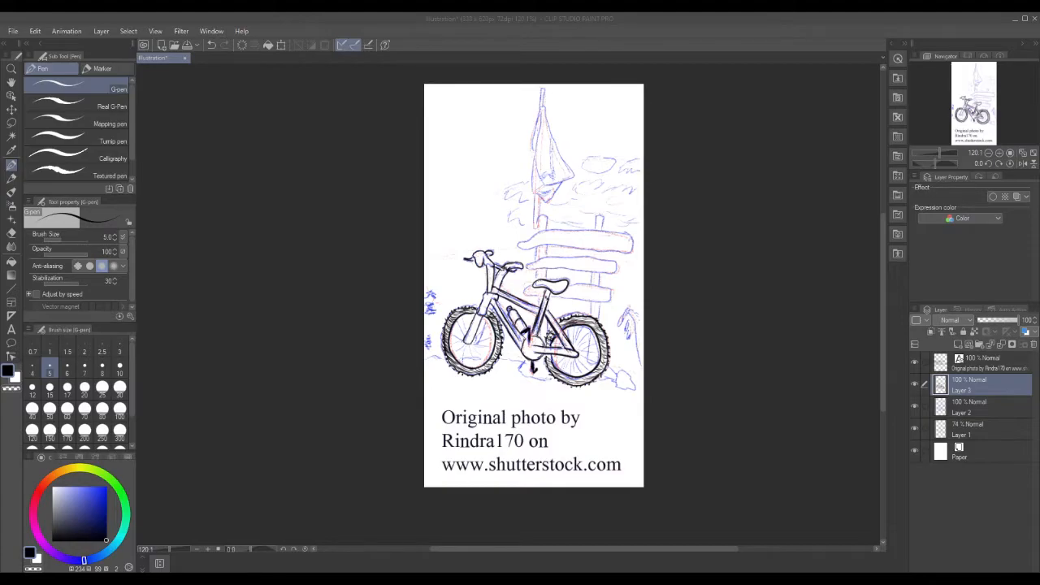
{"action": "left_click_drag", "start_coordinate": [538, 287], "coordinate": [572, 283]}
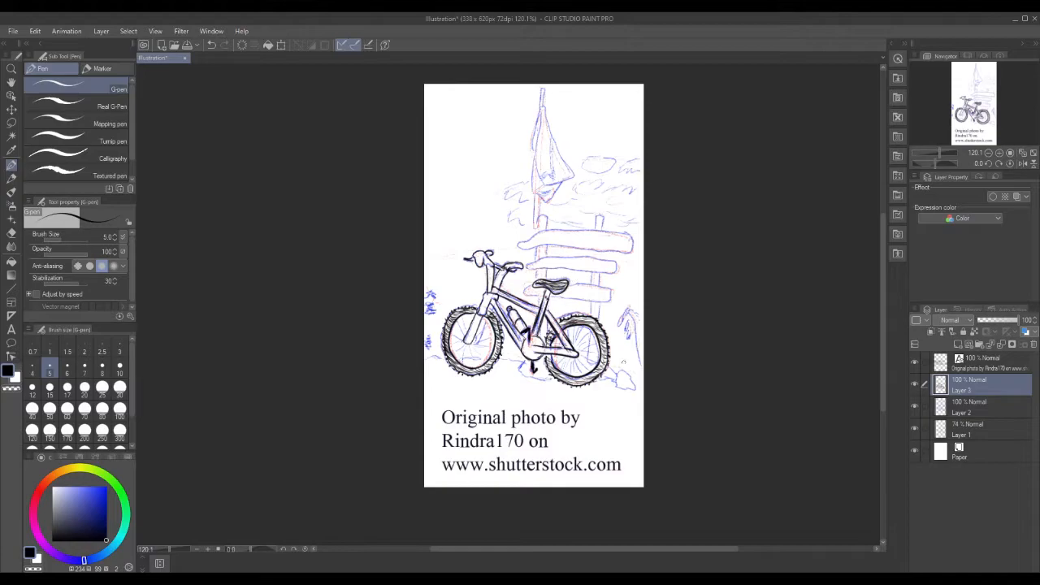
Ink a small rock by the rear wheel and the spokes of both wheels.
{"action": "mouse_move", "coordinate": [619, 371]}
{"action": "left_mouse_down"}
{"action": "mouse_move", "coordinate": [612, 377]}
{"action": "mouse_move", "coordinate": [626, 371]}
{"action": "mouse_move", "coordinate": [638, 389]}
{"action": "mouse_move", "coordinate": [609, 387]}
{"action": "mouse_move", "coordinate": [636, 391]}
{"action": "mouse_move", "coordinate": [580, 351]}
{"action": "mouse_move", "coordinate": [577, 330]}
{"action": "left_mouse_up"}
{"action": "mouse_move", "coordinate": [595, 336]}
{"action": "left_mouse_down"}
{"action": "mouse_move", "coordinate": [577, 350]}
{"action": "mouse_move", "coordinate": [570, 328]}
{"action": "mouse_move", "coordinate": [555, 342]}
{"action": "mouse_move", "coordinate": [553, 360]}
{"action": "mouse_move", "coordinate": [580, 380]}
{"action": "mouse_move", "coordinate": [580, 355]}
{"action": "left_mouse_up"}
{"action": "mouse_move", "coordinate": [467, 335]}
{"action": "left_mouse_down"}
{"action": "mouse_move", "coordinate": [462, 316]}
{"action": "mouse_move", "coordinate": [450, 344]}
{"action": "mouse_move", "coordinate": [460, 358]}
{"action": "mouse_move", "coordinate": [453, 351]}
{"action": "left_mouse_up"}
{"action": "left_click_drag", "start_coordinate": [472, 343], "coordinate": [464, 364]}
{"action": "mouse_move", "coordinate": [473, 345]}
{"action": "left_mouse_down"}
{"action": "mouse_move", "coordinate": [481, 366]}
{"action": "mouse_move", "coordinate": [487, 331]}
{"action": "left_mouse_up"}
{"action": "left_click_drag", "start_coordinate": [475, 334], "coordinate": [489, 325]}
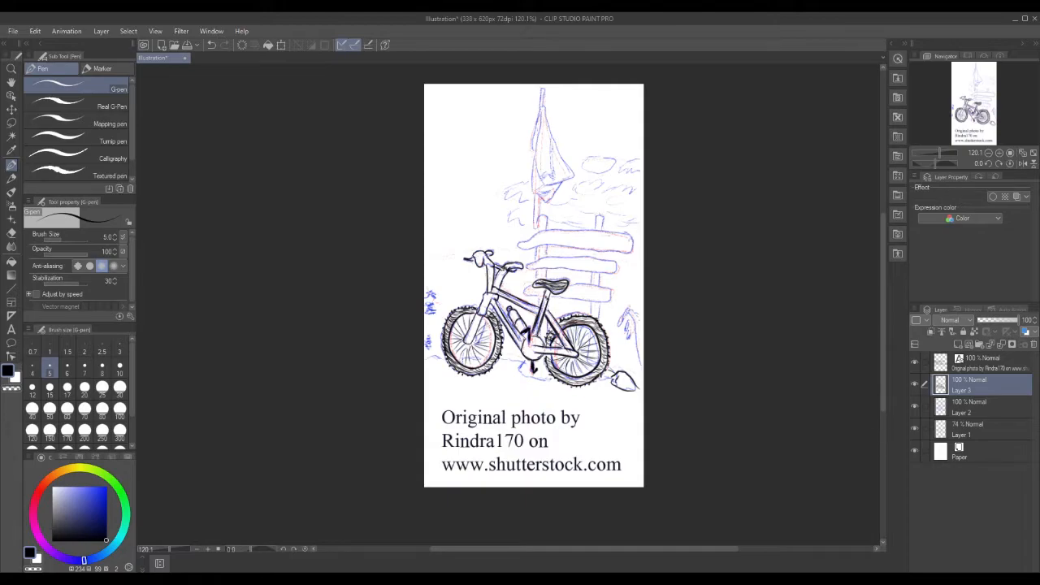
Ink ground lines, the rock's right side, the left-edge plants, the signpost pole and lower plank.
{"action": "mouse_move", "coordinate": [527, 361]}
{"action": "left_mouse_down"}
{"action": "mouse_move", "coordinate": [523, 376]}
{"action": "mouse_move", "coordinate": [558, 384]}
{"action": "left_mouse_up"}
{"action": "left_click_drag", "start_coordinate": [429, 360], "coordinate": [528, 363]}
{"action": "mouse_move", "coordinate": [634, 381]}
{"action": "left_mouse_down"}
{"action": "mouse_move", "coordinate": [645, 390]}
{"action": "mouse_move", "coordinate": [636, 319]}
{"action": "mouse_move", "coordinate": [620, 309]}
{"action": "mouse_move", "coordinate": [619, 318]}
{"action": "mouse_move", "coordinate": [642, 309]}
{"action": "mouse_move", "coordinate": [623, 334]}
{"action": "mouse_move", "coordinate": [633, 334]}
{"action": "left_mouse_up"}
{"action": "left_click_drag", "start_coordinate": [430, 342], "coordinate": [428, 348]}
{"action": "mouse_move", "coordinate": [434, 308]}
{"action": "left_mouse_down"}
{"action": "mouse_move", "coordinate": [424, 316]}
{"action": "mouse_move", "coordinate": [430, 300]}
{"action": "left_mouse_up"}
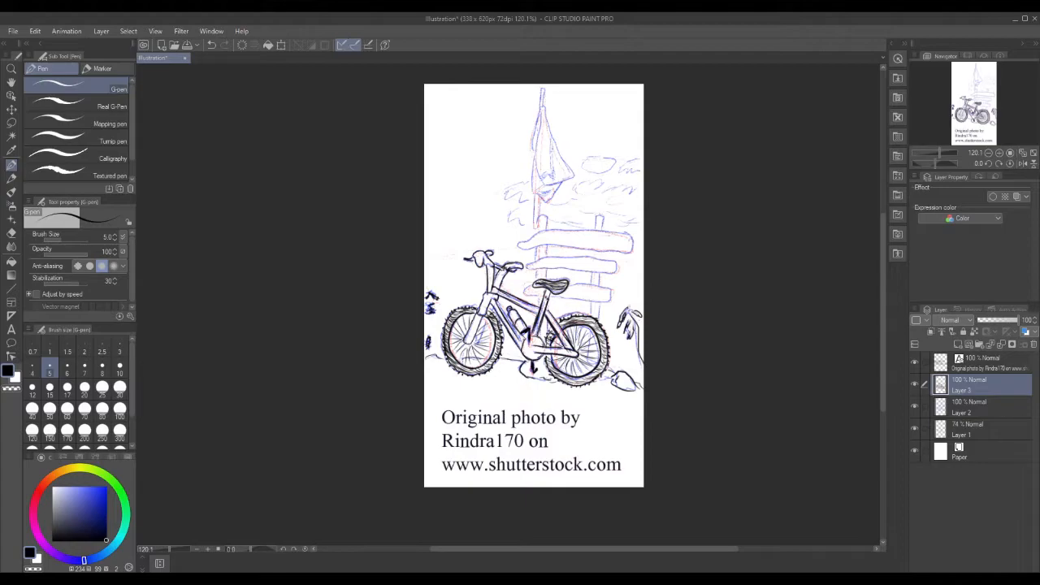
{"action": "left_click_drag", "start_coordinate": [592, 302], "coordinate": [597, 324]}
{"action": "mouse_move", "coordinate": [527, 290]}
{"action": "left_mouse_down"}
{"action": "mouse_move", "coordinate": [613, 298]}
{"action": "mouse_move", "coordinate": [573, 282]}
{"action": "mouse_move", "coordinate": [528, 283]}
{"action": "mouse_move", "coordinate": [515, 294]}
{"action": "mouse_move", "coordinate": [530, 297]}
{"action": "left_mouse_up"}
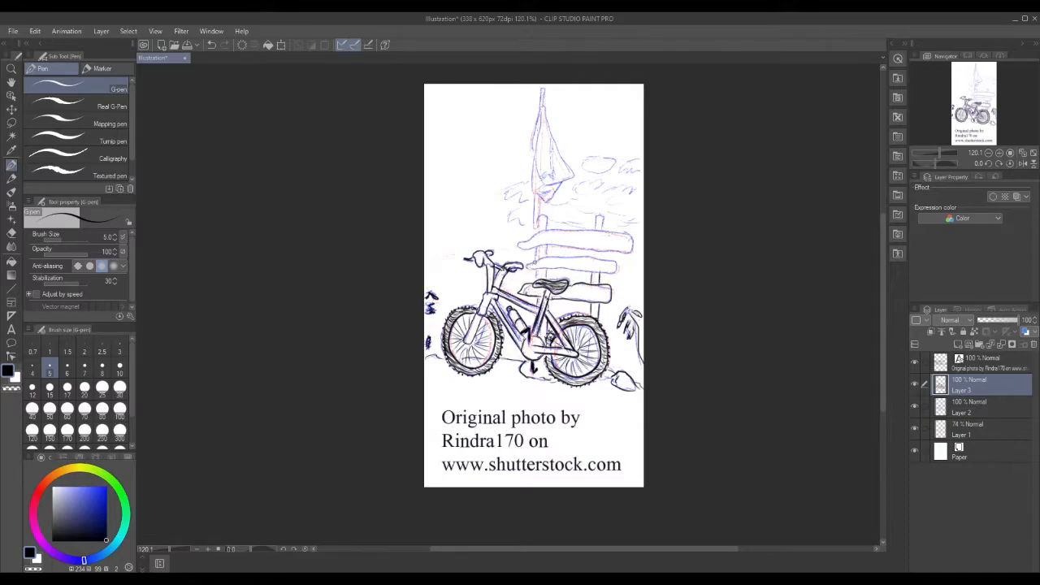
Ink the lower plank's top edge, both post tops and the flag's edge down from the pole top.
{"action": "mouse_move", "coordinate": [536, 268]}
{"action": "left_mouse_down"}
{"action": "mouse_move", "coordinate": [619, 270]}
{"action": "mouse_move", "coordinate": [589, 257]}
{"action": "mouse_move", "coordinate": [531, 260]}
{"action": "left_mouse_up"}
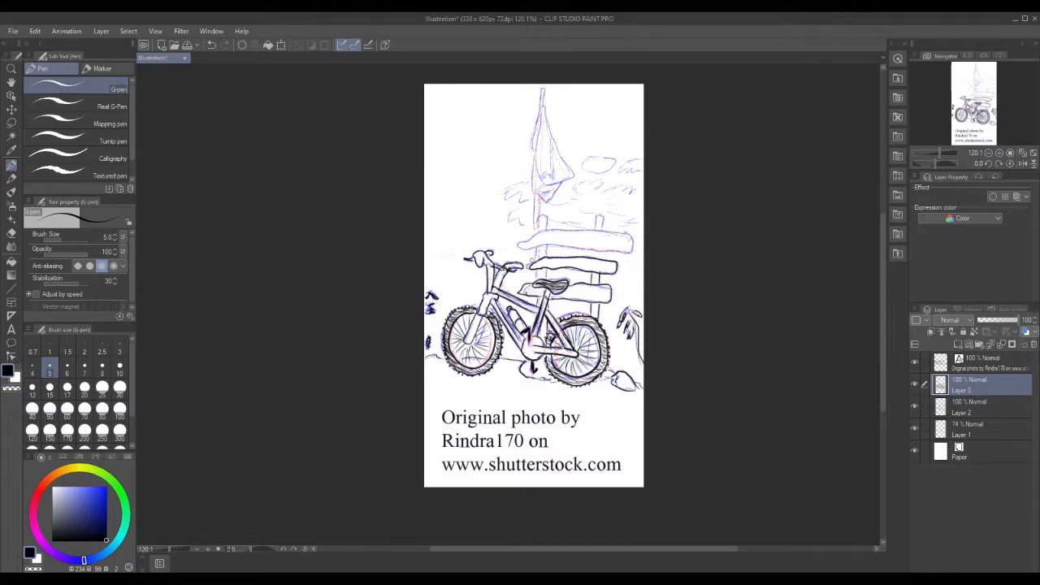
{"action": "mouse_move", "coordinate": [594, 227]}
{"action": "left_mouse_down"}
{"action": "mouse_move", "coordinate": [601, 212]}
{"action": "mouse_move", "coordinate": [607, 233]}
{"action": "left_mouse_up"}
{"action": "mouse_move", "coordinate": [535, 235]}
{"action": "left_mouse_down"}
{"action": "mouse_move", "coordinate": [547, 213]}
{"action": "mouse_move", "coordinate": [550, 235]}
{"action": "left_mouse_up"}
{"action": "mouse_move", "coordinate": [541, 107]}
{"action": "left_mouse_down"}
{"action": "mouse_move", "coordinate": [574, 176]}
{"action": "mouse_move", "coordinate": [560, 181]}
{"action": "mouse_move", "coordinate": [538, 167]}
{"action": "mouse_move", "coordinate": [546, 185]}
{"action": "mouse_move", "coordinate": [564, 180]}
{"action": "left_mouse_up"}
{"action": "mouse_move", "coordinate": [542, 113]}
{"action": "left_mouse_down"}
{"action": "mouse_move", "coordinate": [532, 189]}
{"action": "mouse_move", "coordinate": [545, 200]}
{"action": "mouse_move", "coordinate": [559, 187]}
{"action": "left_mouse_up"}
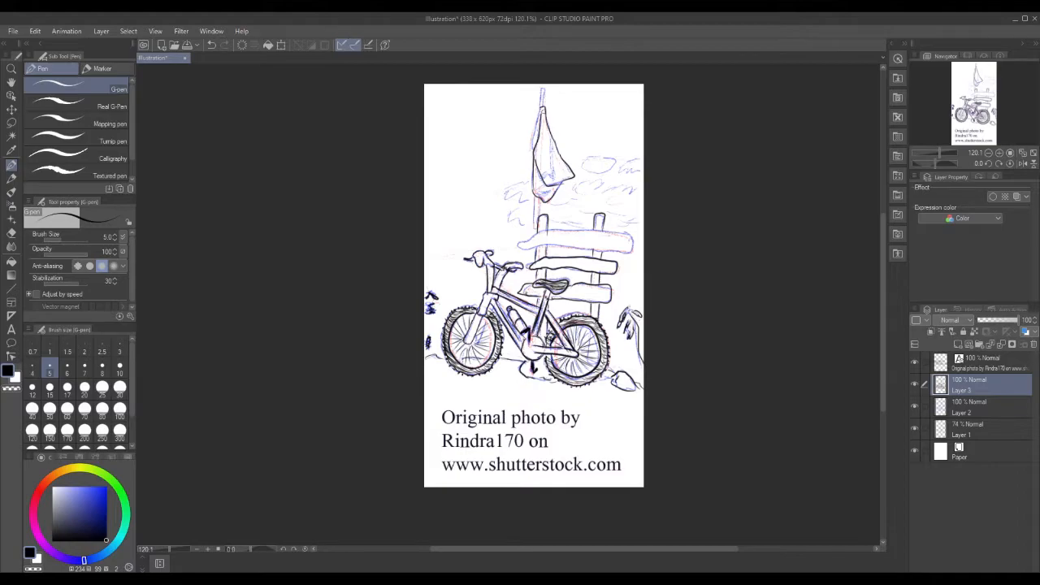
Restore black as the pen colour, then ink the flag's edges, lower fold and the pole beneath.
{"action": "left_click", "coordinate": [541, 122], "text": "alt"}
{"action": "left_click", "coordinate": [540, 122], "text": "alt"}
{"action": "left_click_drag", "start_coordinate": [534, 128], "coordinate": [533, 151]}
{"action": "mouse_move", "coordinate": [542, 187]}
{"action": "left_mouse_down"}
{"action": "mouse_move", "coordinate": [558, 185]}
{"action": "mouse_move", "coordinate": [544, 193]}
{"action": "mouse_move", "coordinate": [550, 143]}
{"action": "mouse_move", "coordinate": [554, 163]}
{"action": "mouse_move", "coordinate": [552, 174]}
{"action": "mouse_move", "coordinate": [535, 127]}
{"action": "left_mouse_up"}
{"action": "mouse_move", "coordinate": [535, 149]}
{"action": "left_mouse_down"}
{"action": "mouse_move", "coordinate": [534, 134]}
{"action": "mouse_move", "coordinate": [533, 163]}
{"action": "mouse_move", "coordinate": [536, 125]}
{"action": "mouse_move", "coordinate": [530, 149]}
{"action": "left_mouse_up"}
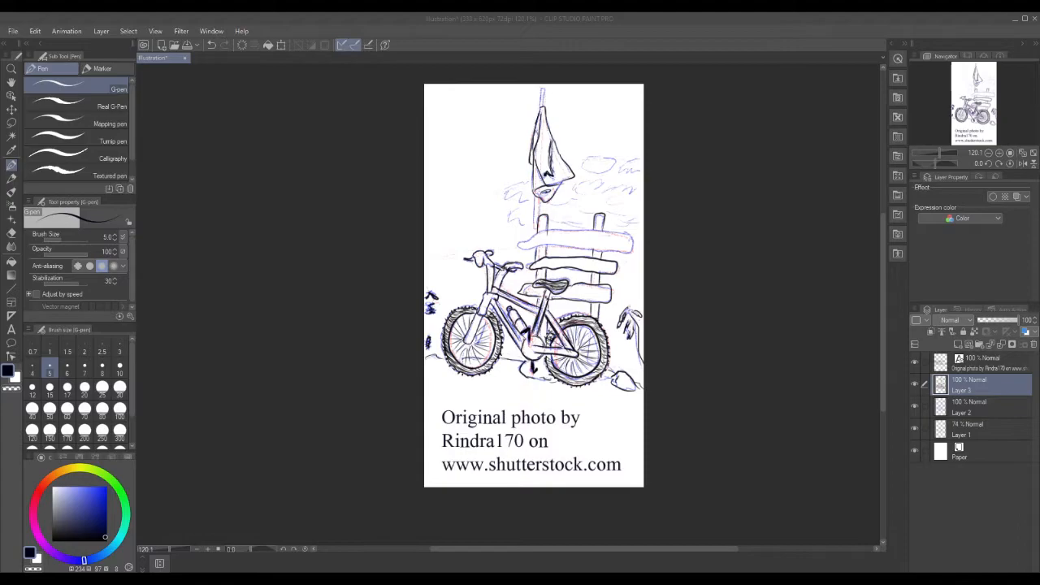
{"action": "mouse_move", "coordinate": [534, 195]}
{"action": "left_mouse_down"}
{"action": "mouse_move", "coordinate": [534, 229]}
{"action": "mouse_move", "coordinate": [541, 221]}
{"action": "left_mouse_up"}
Ink the flagpole tip, the clouds around the flag and pole, and the top plank's upper edge.
{"action": "left_click_drag", "start_coordinate": [539, 89], "coordinate": [544, 106]}
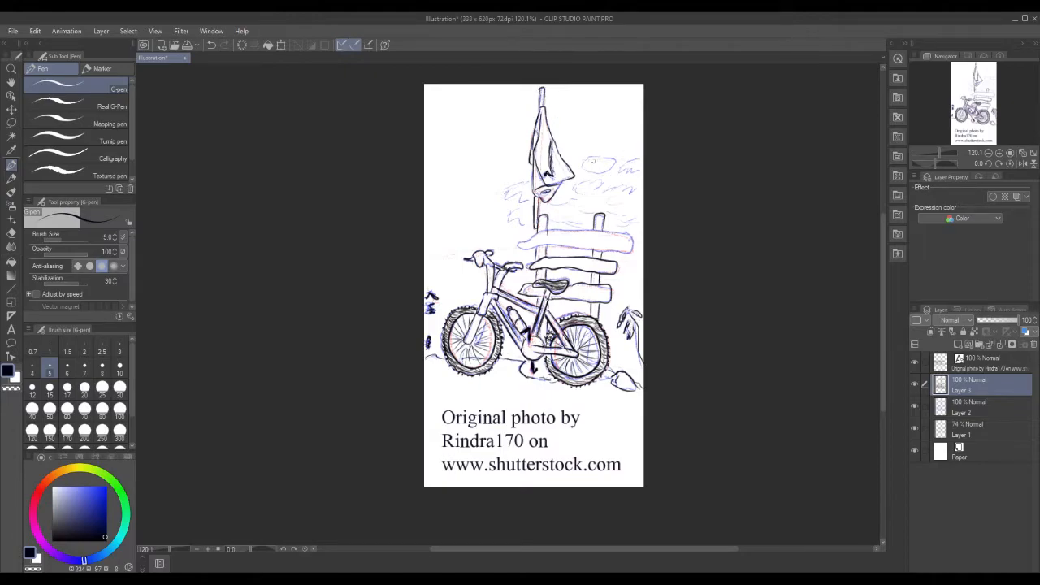
{"action": "mouse_move", "coordinate": [614, 156]}
{"action": "left_mouse_down"}
{"action": "mouse_move", "coordinate": [584, 162]}
{"action": "mouse_move", "coordinate": [620, 172]}
{"action": "mouse_move", "coordinate": [637, 152]}
{"action": "mouse_move", "coordinate": [643, 168]}
{"action": "left_mouse_up"}
{"action": "mouse_move", "coordinate": [533, 177]}
{"action": "left_mouse_down"}
{"action": "mouse_move", "coordinate": [504, 195]}
{"action": "mouse_move", "coordinate": [525, 205]}
{"action": "left_mouse_up"}
{"action": "left_click_drag", "start_coordinate": [572, 178], "coordinate": [637, 190]}
{"action": "left_click_drag", "start_coordinate": [550, 208], "coordinate": [635, 203]}
{"action": "mouse_move", "coordinate": [512, 211]}
{"action": "left_mouse_down"}
{"action": "mouse_move", "coordinate": [498, 219]}
{"action": "mouse_move", "coordinate": [525, 231]}
{"action": "mouse_move", "coordinate": [530, 248]}
{"action": "mouse_move", "coordinate": [614, 252]}
{"action": "mouse_move", "coordinate": [633, 234]}
{"action": "mouse_move", "coordinate": [623, 231]}
{"action": "left_mouse_up"}
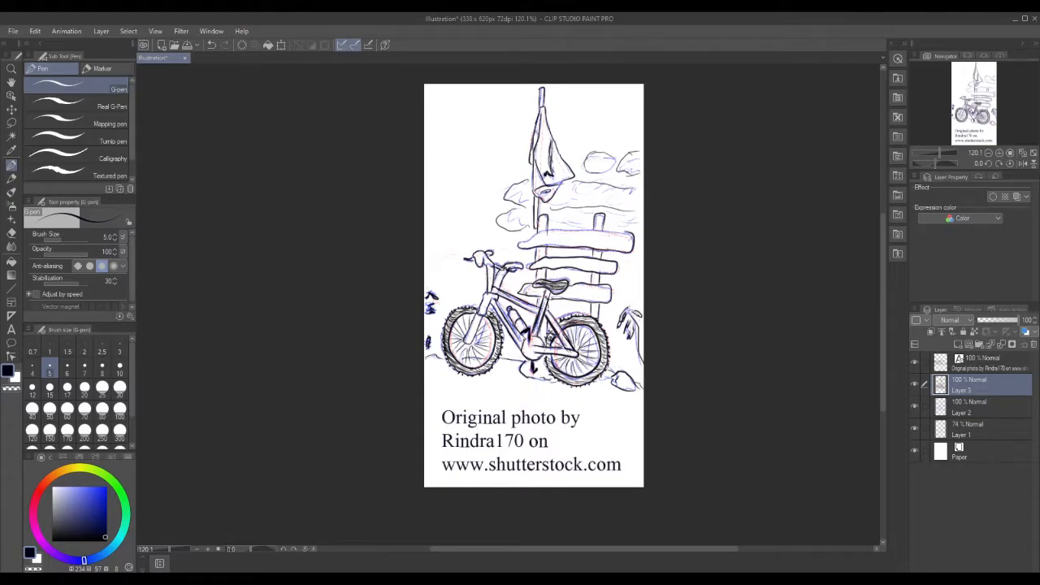
{"action": "mouse_move", "coordinate": [523, 243]}
{"action": "left_mouse_down"}
{"action": "mouse_move", "coordinate": [566, 229]}
{"action": "mouse_move", "coordinate": [631, 234]}
{"action": "left_mouse_up"}
Hand-letter BUKIT BATANG on the top plank and darken the second board's lower edge.
{"action": "left_click_drag", "start_coordinate": [542, 234], "coordinate": [572, 245]}
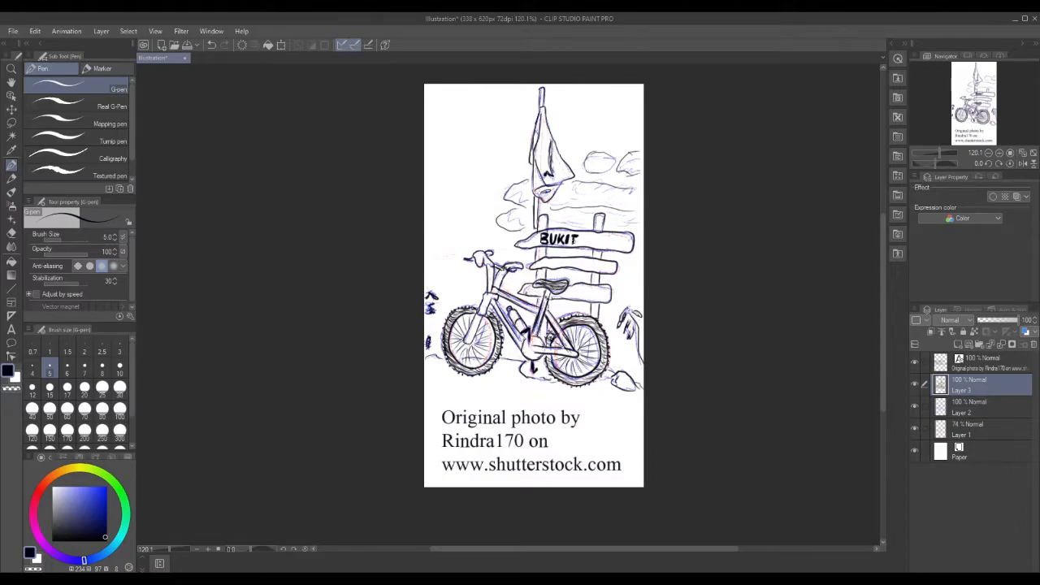
{"action": "left_click_drag", "start_coordinate": [584, 234], "coordinate": [593, 244]}
{"action": "mouse_move", "coordinate": [592, 245]}
{"action": "left_mouse_down"}
{"action": "mouse_move", "coordinate": [606, 237]}
{"action": "mouse_move", "coordinate": [602, 248]}
{"action": "left_mouse_up"}
{"action": "mouse_move", "coordinate": [606, 246]}
{"action": "left_mouse_down"}
{"action": "mouse_move", "coordinate": [610, 235]}
{"action": "mouse_move", "coordinate": [615, 250]}
{"action": "mouse_move", "coordinate": [630, 239]}
{"action": "left_mouse_up"}
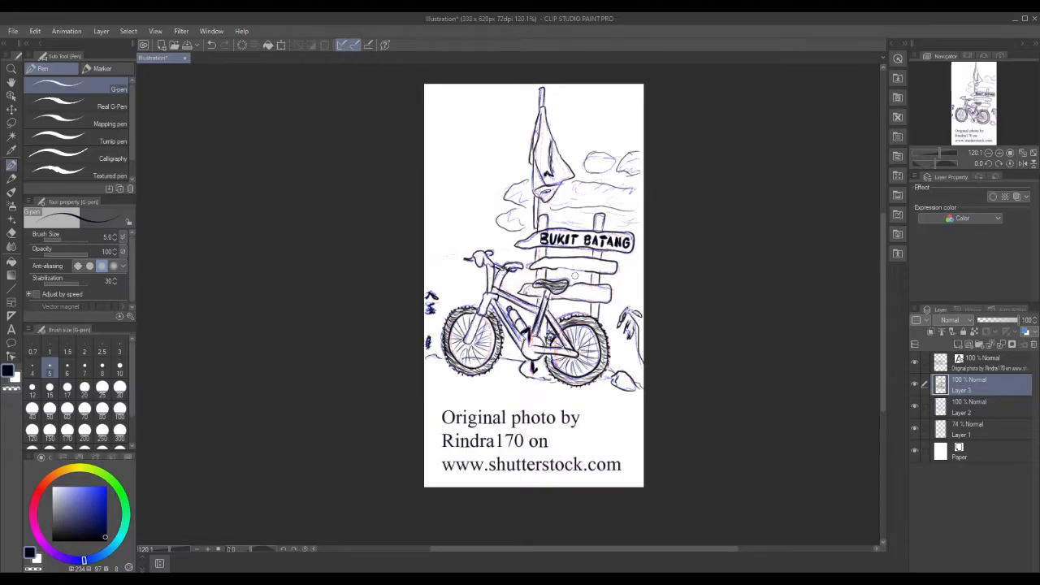
{"action": "left_click_drag", "start_coordinate": [562, 270], "coordinate": [594, 271]}
Letter 182 MDPL on the middle plank and ink the lower plank's top edge.
{"action": "left_click_drag", "start_coordinate": [572, 258], "coordinate": [578, 269]}
{"action": "left_click_drag", "start_coordinate": [589, 267], "coordinate": [596, 270]}
{"action": "left_click_drag", "start_coordinate": [596, 265], "coordinate": [609, 272]}
{"action": "left_click_drag", "start_coordinate": [570, 285], "coordinate": [602, 285]}
Hand-letter a word on the third signboard.
{"action": "left_click_drag", "start_coordinate": [572, 289], "coordinate": [596, 295]}
{"action": "left_click_drag", "start_coordinate": [596, 291], "coordinate": [599, 297]}
{"action": "left_click_drag", "start_coordinate": [601, 293], "coordinate": [607, 298]}
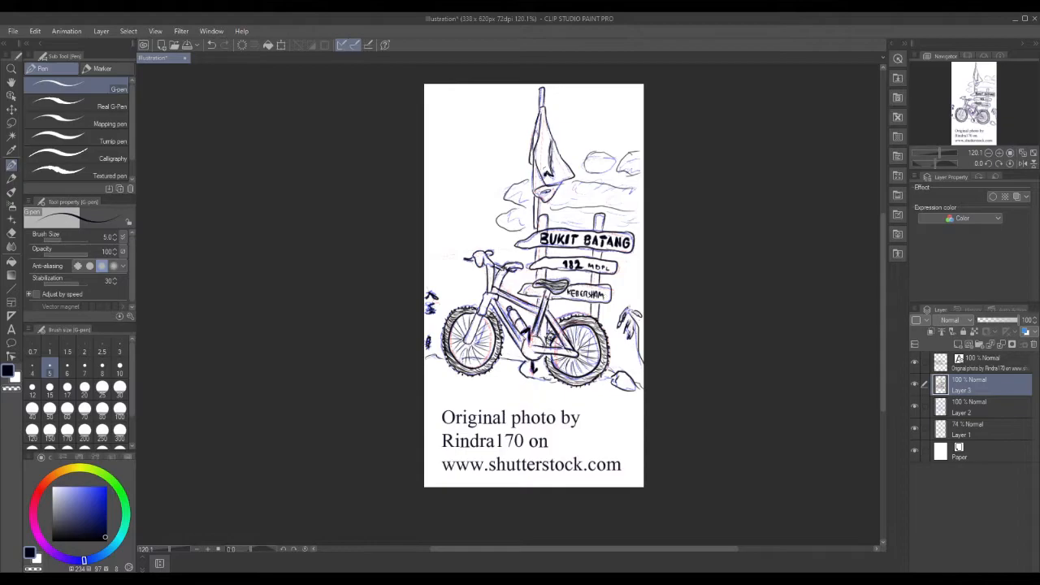
Hatch shading lines across the lower and middle parts of the flag.
{"action": "left_click_drag", "start_coordinate": [534, 159], "coordinate": [543, 173]}
{"action": "left_click_drag", "start_coordinate": [554, 174], "coordinate": [564, 179]}
{"action": "left_click_drag", "start_coordinate": [544, 167], "coordinate": [558, 171]}
{"action": "left_click_drag", "start_coordinate": [544, 163], "coordinate": [563, 171]}
{"action": "left_click_drag", "start_coordinate": [547, 157], "coordinate": [565, 168]}
{"action": "left_click_drag", "start_coordinate": [537, 155], "coordinate": [560, 161]}
{"action": "mouse_move", "coordinate": [538, 150]}
{"action": "left_mouse_down"}
{"action": "mouse_move", "coordinate": [560, 160]}
{"action": "mouse_move", "coordinate": [548, 120]}
{"action": "left_mouse_up"}
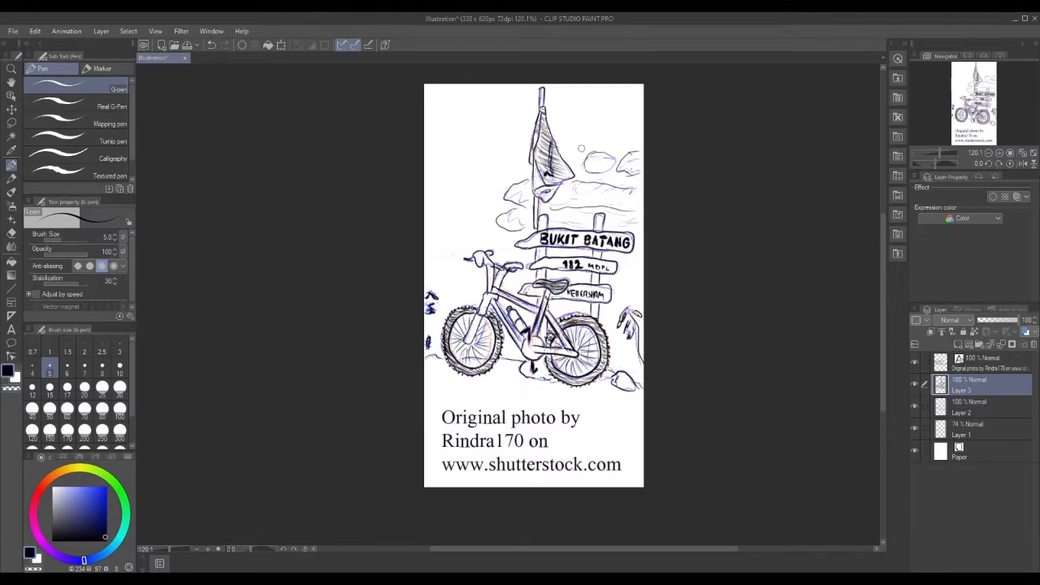
Ink cloud outlines in the sky around the flag, undoing and redrawing the left-edge cloud.
{"action": "mouse_move", "coordinate": [585, 173]}
{"action": "left_mouse_down"}
{"action": "mouse_move", "coordinate": [612, 168]}
{"action": "mouse_move", "coordinate": [611, 158]}
{"action": "left_mouse_up"}
{"action": "mouse_move", "coordinate": [426, 221]}
{"action": "left_mouse_down"}
{"action": "mouse_move", "coordinate": [455, 221]}
{"action": "mouse_move", "coordinate": [443, 233]}
{"action": "mouse_move", "coordinate": [453, 234]}
{"action": "mouse_move", "coordinate": [484, 217]}
{"action": "mouse_move", "coordinate": [442, 222]}
{"action": "mouse_move", "coordinate": [457, 233]}
{"action": "mouse_move", "coordinate": [481, 225]}
{"action": "left_mouse_up"}
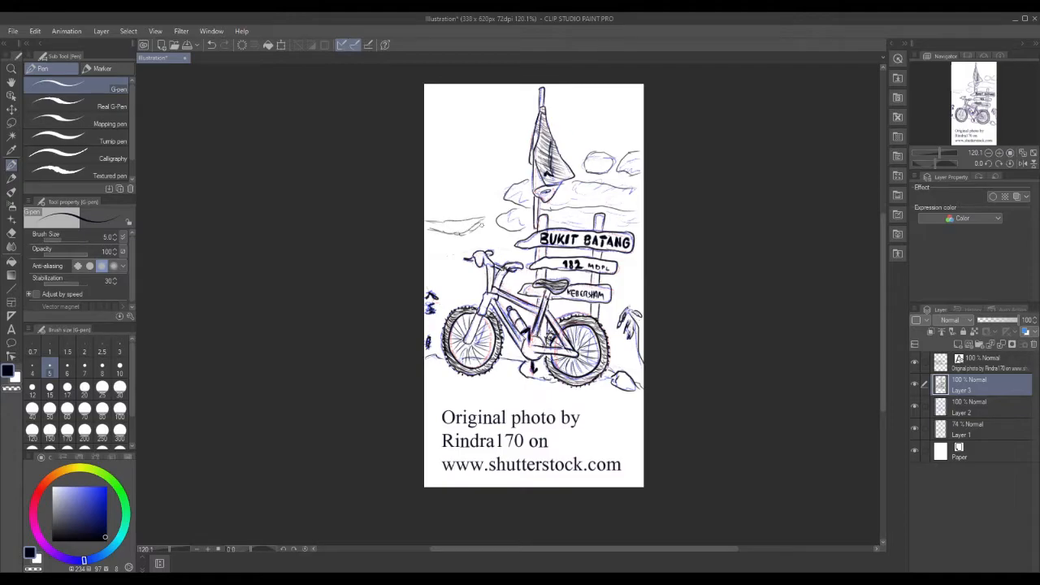
{"action": "key", "text": "ctrl+z"}
{"action": "key", "text": "ctrl+z"}
{"action": "key", "text": "ctrl+z"}
{"action": "key", "text": "ctrl+z"}
{"action": "key", "text": "ctrl+z"}
{"action": "key", "text": "ctrl+z"}
{"action": "key", "text": "ctrl+z"}
{"action": "key", "text": "ctrl+z"}
{"action": "mouse_move", "coordinate": [431, 222]}
{"action": "left_mouse_down"}
{"action": "mouse_move", "coordinate": [464, 234]}
{"action": "mouse_move", "coordinate": [491, 216]}
{"action": "mouse_move", "coordinate": [470, 230]}
{"action": "left_mouse_up"}
{"action": "mouse_move", "coordinate": [462, 172]}
{"action": "left_mouse_down"}
{"action": "mouse_move", "coordinate": [481, 169]}
{"action": "mouse_move", "coordinate": [471, 175]}
{"action": "left_mouse_up"}
{"action": "left_click_drag", "start_coordinate": [469, 170], "coordinate": [474, 173]}
{"action": "left_click_drag", "start_coordinate": [498, 163], "coordinate": [521, 161]}
Draw a horizon ground line from the left edge behind the bike to the signpost.
{"action": "left_click_drag", "start_coordinate": [439, 276], "coordinate": [520, 282]}
{"action": "left_click_drag", "start_coordinate": [453, 279], "coordinate": [479, 276]}
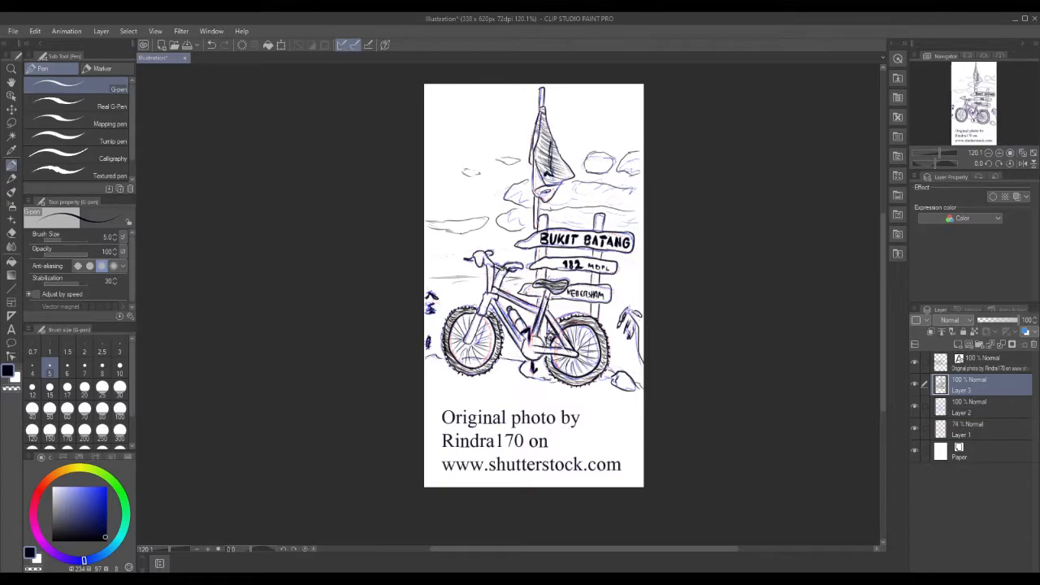
{"action": "left_click_drag", "start_coordinate": [549, 277], "coordinate": [603, 278]}
{"action": "left_click_drag", "start_coordinate": [521, 280], "coordinate": [539, 276]}
{"action": "left_click_drag", "start_coordinate": [622, 281], "coordinate": [639, 279]}
Ink dark strokes on the bike's handlebar and front stem.
{"action": "mouse_move", "coordinate": [474, 257]}
{"action": "left_mouse_down"}
{"action": "mouse_move", "coordinate": [491, 267]}
{"action": "mouse_move", "coordinate": [485, 255]}
{"action": "left_mouse_up"}
{"action": "left_click_drag", "start_coordinate": [498, 269], "coordinate": [500, 275]}
{"action": "mouse_move", "coordinate": [497, 265]}
{"action": "left_mouse_down"}
{"action": "mouse_move", "coordinate": [487, 293]}
{"action": "mouse_move", "coordinate": [520, 304]}
{"action": "mouse_move", "coordinate": [492, 273]}
{"action": "mouse_move", "coordinate": [481, 298]}
{"action": "mouse_move", "coordinate": [523, 299]}
{"action": "mouse_move", "coordinate": [536, 311]}
{"action": "left_mouse_up"}
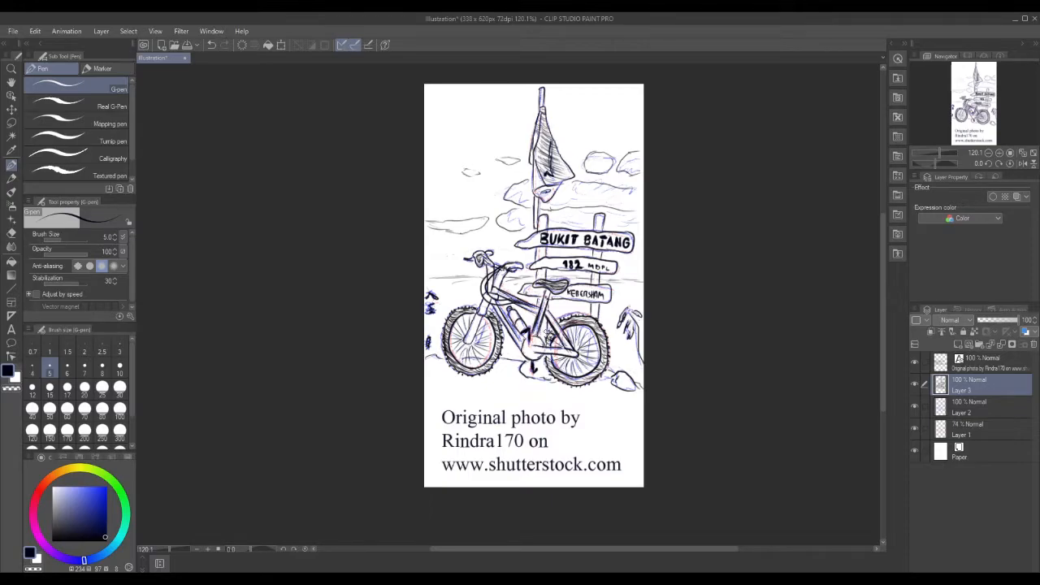
Ink around both wheel hubs, the crank and bottom bracket, and the down tube.
{"action": "mouse_move", "coordinate": [570, 340]}
{"action": "left_mouse_down"}
{"action": "mouse_move", "coordinate": [583, 351]}
{"action": "mouse_move", "coordinate": [571, 357]}
{"action": "mouse_move", "coordinate": [582, 356]}
{"action": "mouse_move", "coordinate": [567, 350]}
{"action": "left_mouse_up"}
{"action": "mouse_move", "coordinate": [465, 331]}
{"action": "left_mouse_down"}
{"action": "mouse_move", "coordinate": [472, 350]}
{"action": "mouse_move", "coordinate": [480, 335]}
{"action": "mouse_move", "coordinate": [462, 328]}
{"action": "mouse_move", "coordinate": [479, 340]}
{"action": "mouse_move", "coordinate": [461, 344]}
{"action": "mouse_move", "coordinate": [473, 351]}
{"action": "mouse_move", "coordinate": [462, 352]}
{"action": "mouse_move", "coordinate": [477, 341]}
{"action": "mouse_move", "coordinate": [457, 359]}
{"action": "left_mouse_up"}
{"action": "left_click_drag", "start_coordinate": [573, 359], "coordinate": [585, 346]}
{"action": "mouse_move", "coordinate": [575, 351]}
{"action": "left_mouse_down"}
{"action": "mouse_move", "coordinate": [586, 343]}
{"action": "mouse_move", "coordinate": [572, 358]}
{"action": "mouse_move", "coordinate": [585, 351]}
{"action": "left_mouse_up"}
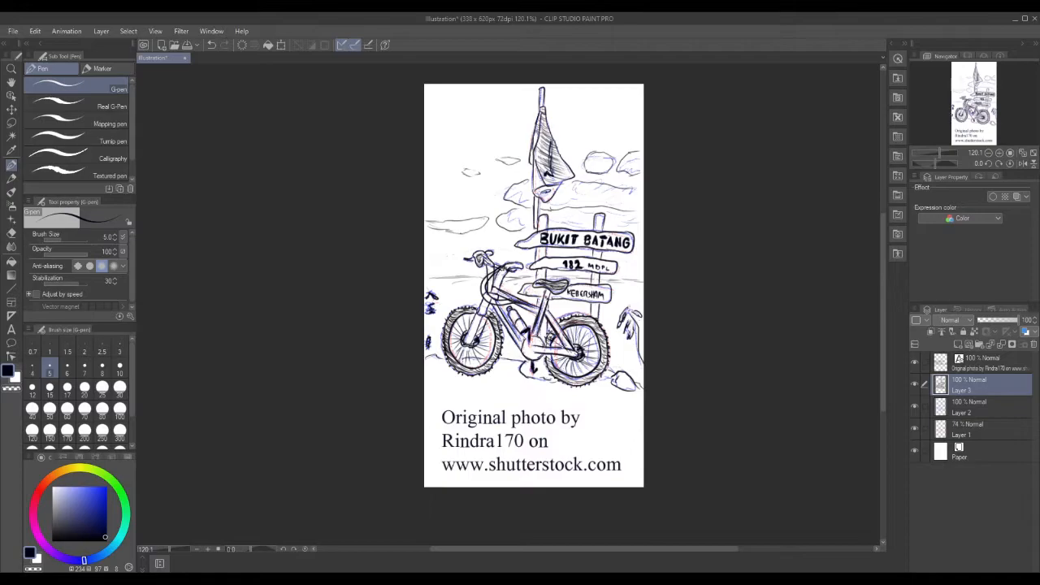
{"action": "left_click_drag", "start_coordinate": [524, 350], "coordinate": [534, 354]}
{"action": "mouse_move", "coordinate": [499, 308]}
{"action": "left_mouse_down"}
{"action": "mouse_move", "coordinate": [525, 341]}
{"action": "mouse_move", "coordinate": [499, 320]}
{"action": "mouse_move", "coordinate": [516, 345]}
{"action": "mouse_move", "coordinate": [544, 345]}
{"action": "left_mouse_up"}
Undo the last down-tube stroke and ink the rear wheel's inner and lower rim.
{"action": "key", "text": "ctrl+z"}
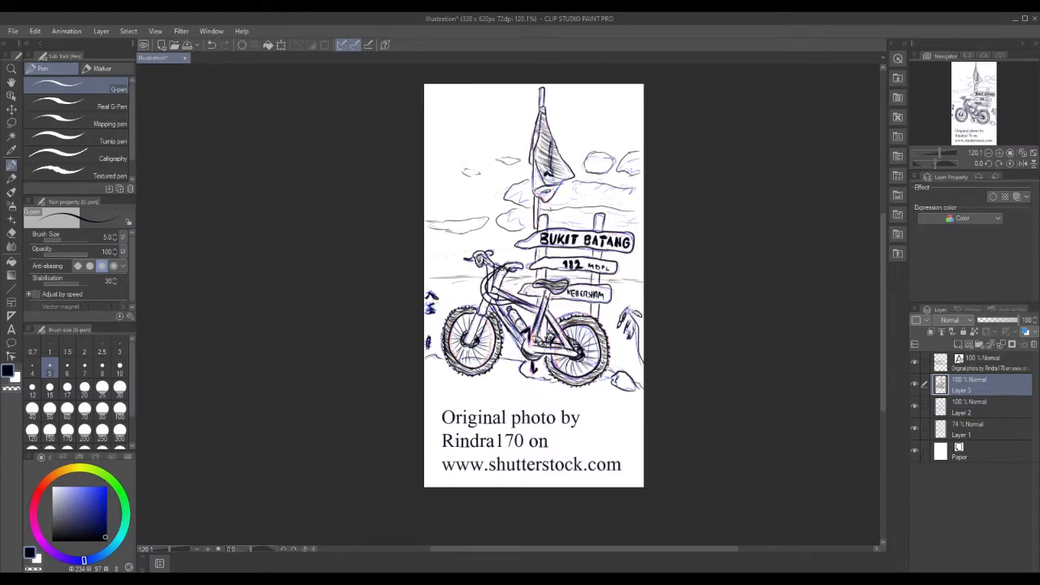
{"action": "mouse_move", "coordinate": [585, 321]}
{"action": "left_mouse_down"}
{"action": "mouse_move", "coordinate": [596, 326]}
{"action": "mouse_move", "coordinate": [586, 323]}
{"action": "left_mouse_up"}
{"action": "mouse_move", "coordinate": [551, 365]}
{"action": "left_mouse_down"}
{"action": "mouse_move", "coordinate": [581, 382]}
{"action": "mouse_move", "coordinate": [610, 350]}
{"action": "left_mouse_up"}
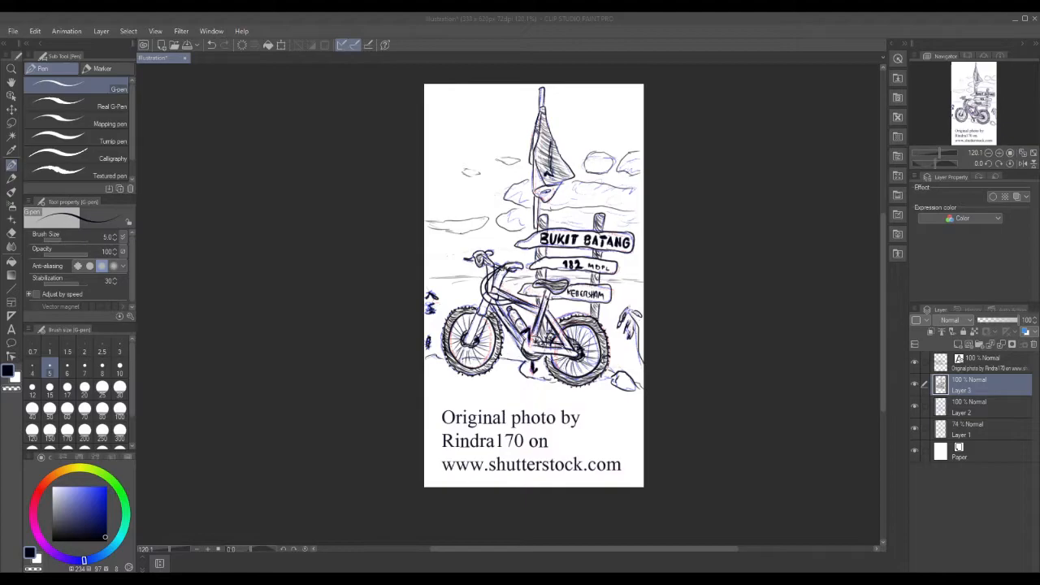
Thicken the ink on the handlebar grip and darken the front tyre.
{"action": "left_click", "coordinate": [586, 268]}
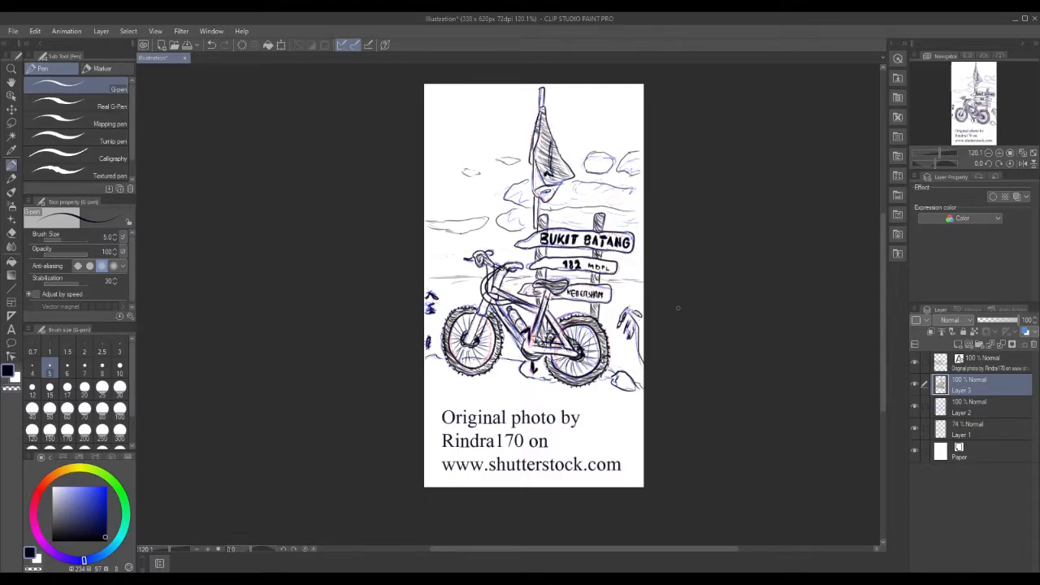
{"action": "left_click_drag", "start_coordinate": [508, 267], "coordinate": [522, 265]}
{"action": "mouse_move", "coordinate": [489, 360]}
{"action": "left_mouse_down"}
{"action": "mouse_move", "coordinate": [497, 364]}
{"action": "mouse_move", "coordinate": [499, 335]}
{"action": "left_mouse_up"}
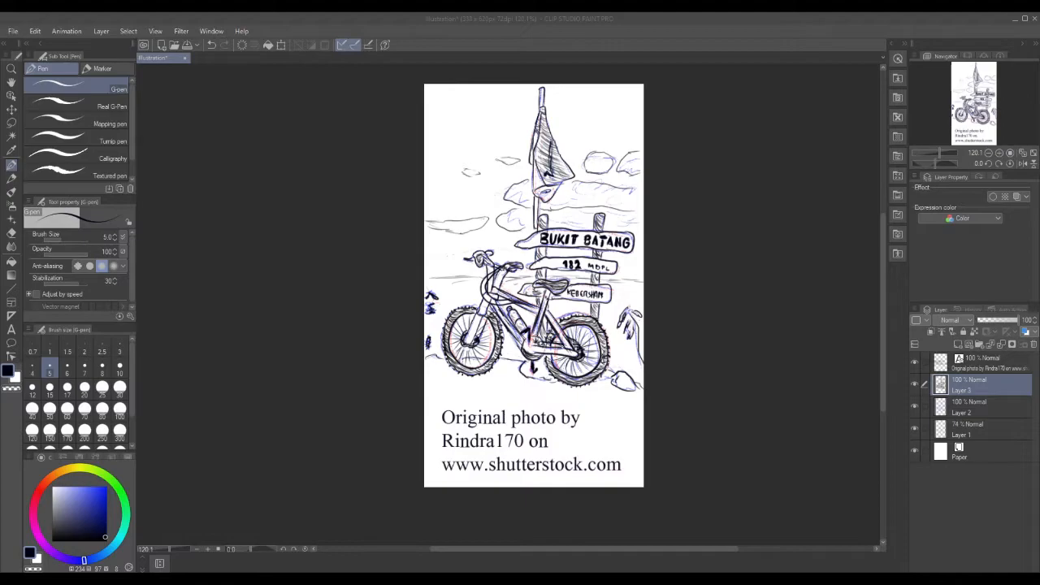
Hatch along the flag's left edge and add a dark stroke on the handlebar cables.
{"action": "left_click", "coordinate": [564, 171]}
{"action": "mouse_move", "coordinate": [549, 153]}
{"action": "left_mouse_down"}
{"action": "mouse_move", "coordinate": [562, 160]}
{"action": "mouse_move", "coordinate": [548, 158]}
{"action": "mouse_move", "coordinate": [549, 169]}
{"action": "mouse_move", "coordinate": [569, 171]}
{"action": "mouse_move", "coordinate": [549, 144]}
{"action": "mouse_move", "coordinate": [548, 107]}
{"action": "mouse_move", "coordinate": [539, 134]}
{"action": "left_mouse_up"}
{"action": "left_click_drag", "start_coordinate": [534, 145], "coordinate": [541, 121]}
{"action": "left_click_drag", "start_coordinate": [539, 119], "coordinate": [545, 111]}
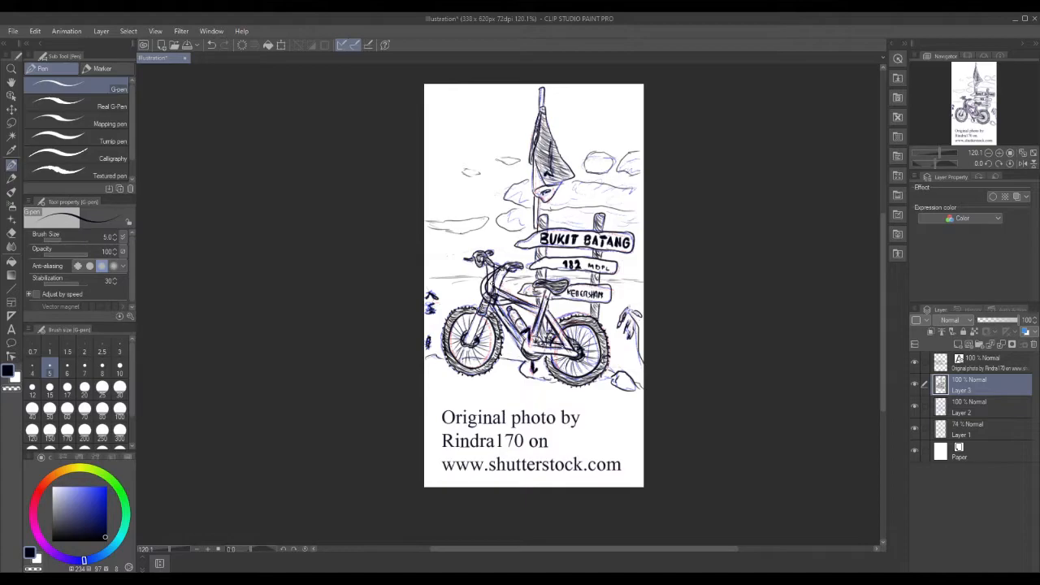
{"action": "left_click_drag", "start_coordinate": [494, 285], "coordinate": [502, 271]}
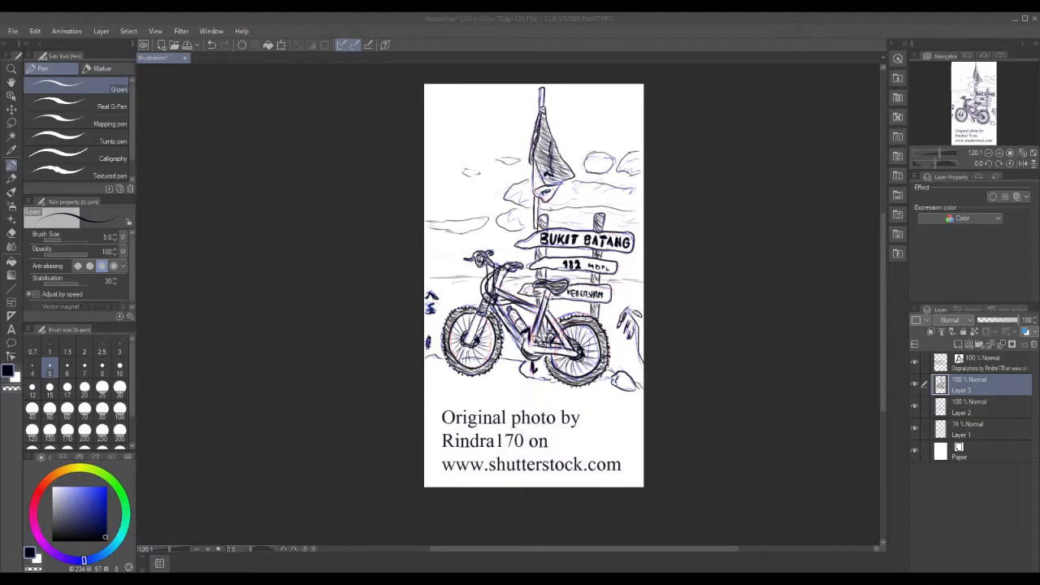
{"action": "left_click", "coordinate": [630, 233]}
Save the bicycle illustration as 2021-09-04.
{"action": "left_click", "coordinate": [11, 31]}
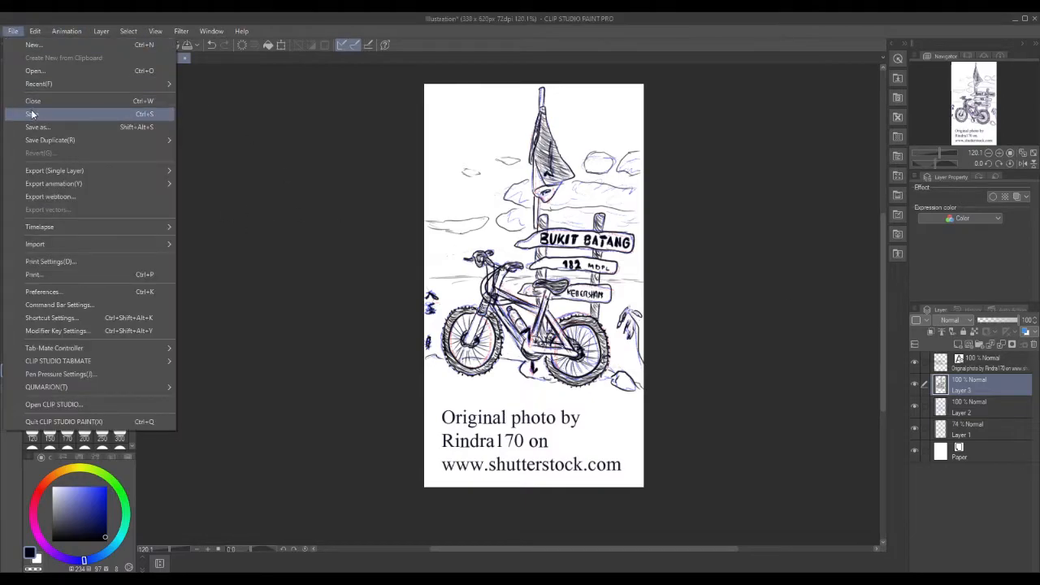
{"action": "left_click", "coordinate": [31, 114]}
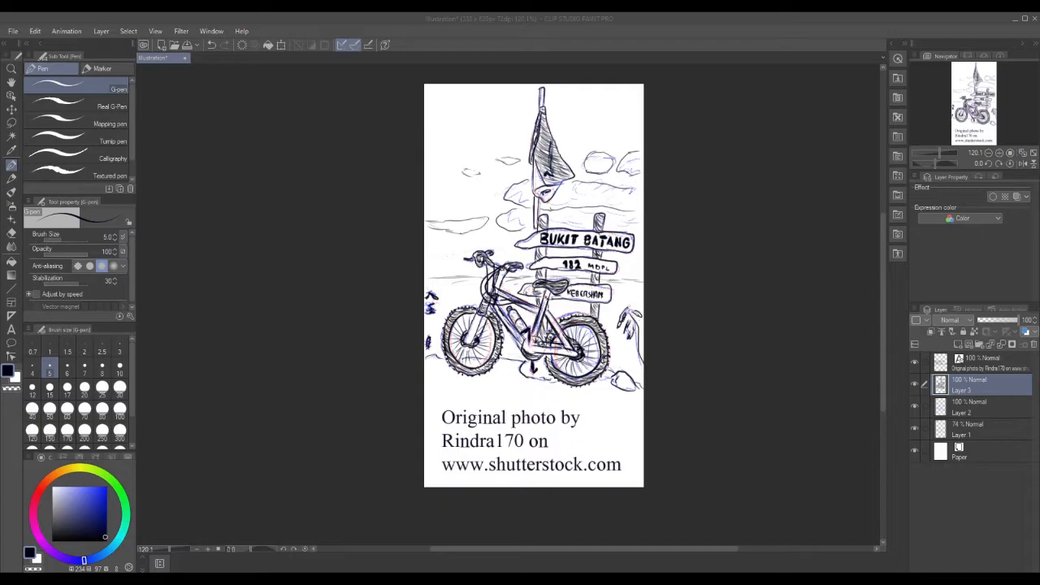
{"action": "key", "text": "Return"}
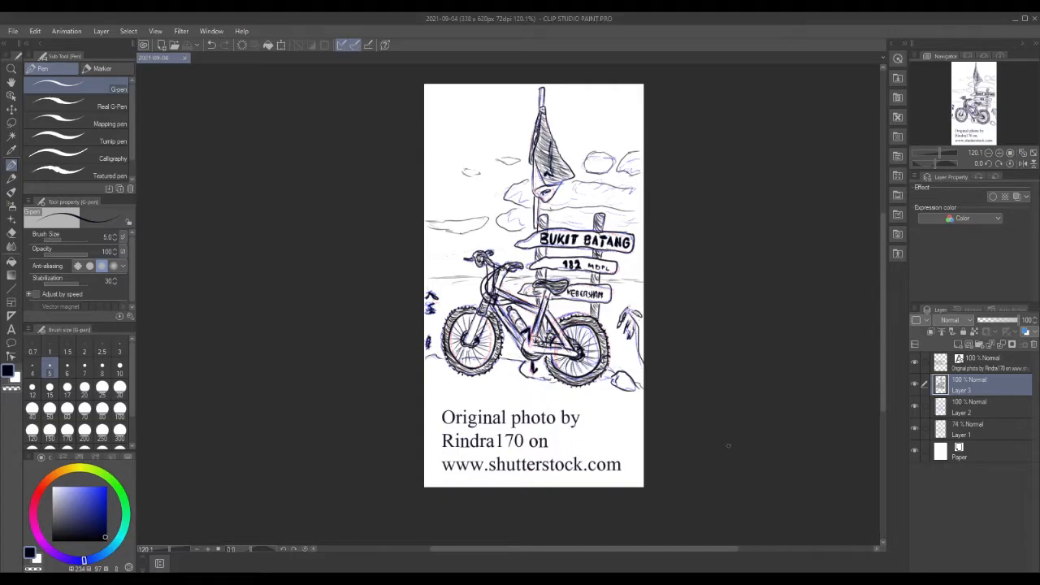
Close the illustration and create a new 1000 × 2000 px canvas.
{"action": "left_click", "coordinate": [184, 58]}
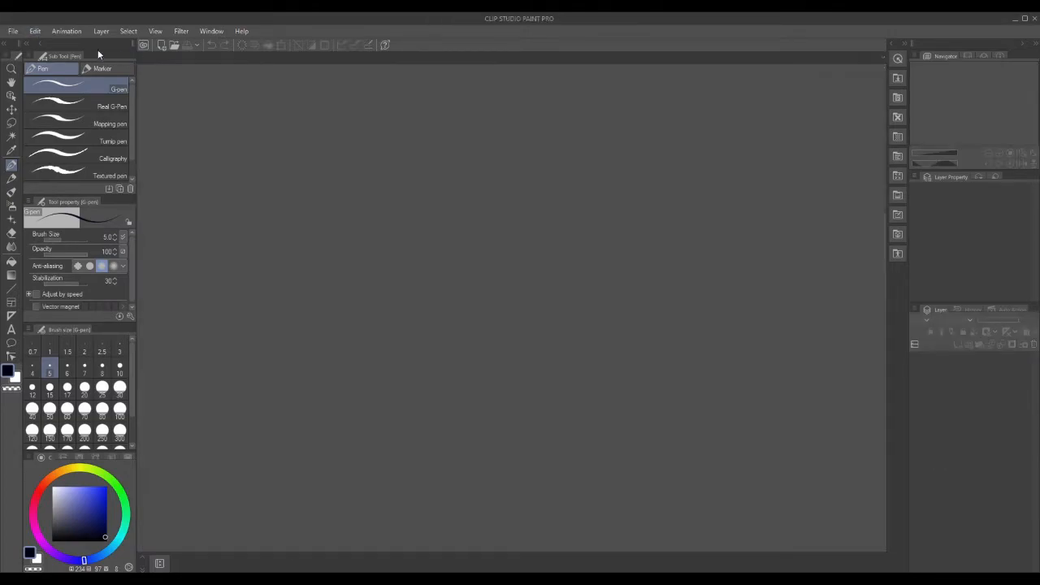
{"action": "left_click", "coordinate": [13, 30]}
{"action": "left_click", "coordinate": [24, 42]}
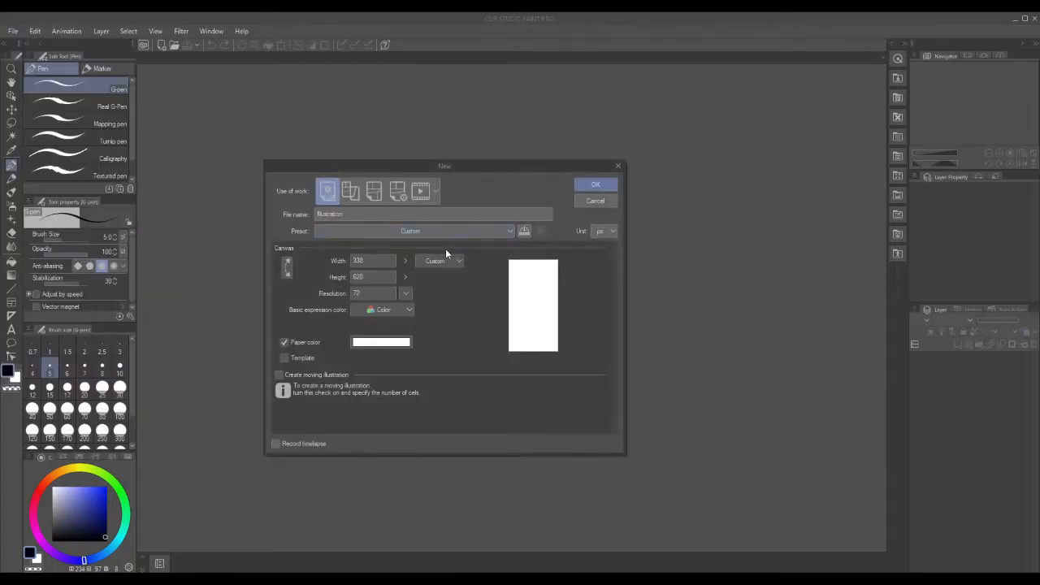
{"action": "left_click", "coordinate": [379, 261]}
{"action": "left_click_drag", "start_coordinate": [363, 261], "coordinate": [302, 260]}
{"action": "type", "text": "1000"}
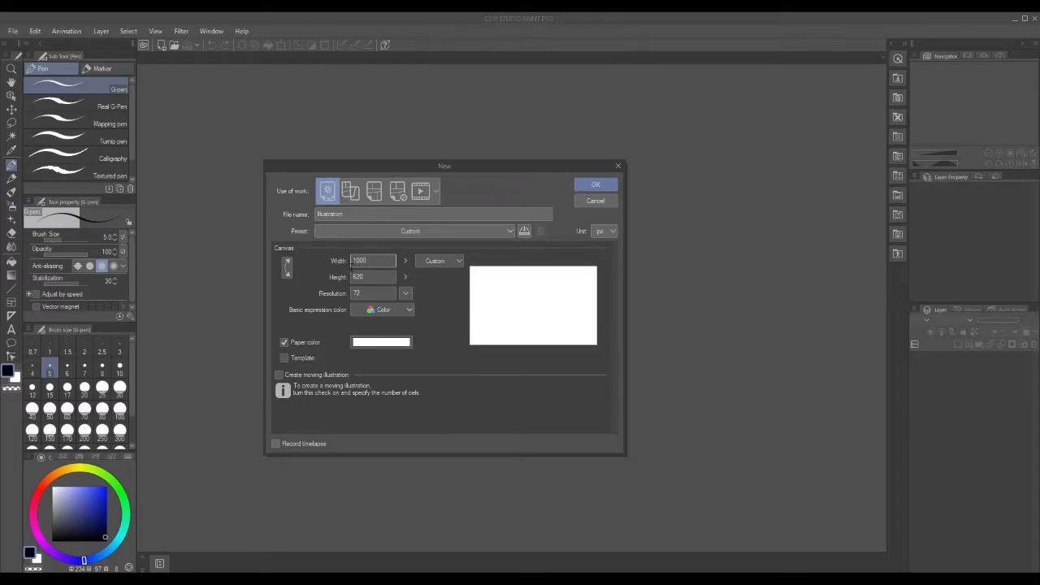
{"action": "key", "text": "Tab"}
{"action": "type", "text": "200"}
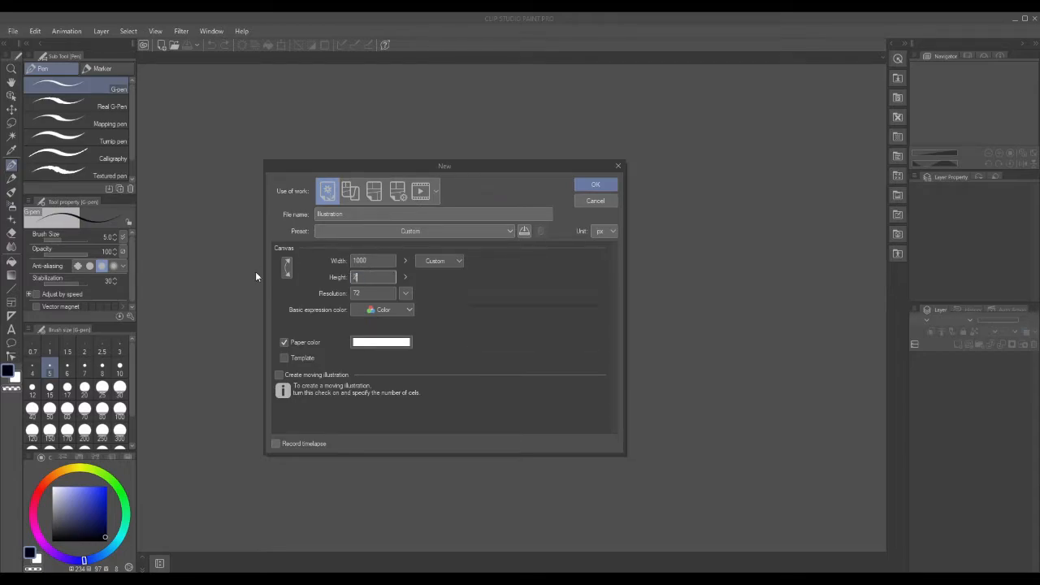
{"action": "type", "text": "0"}
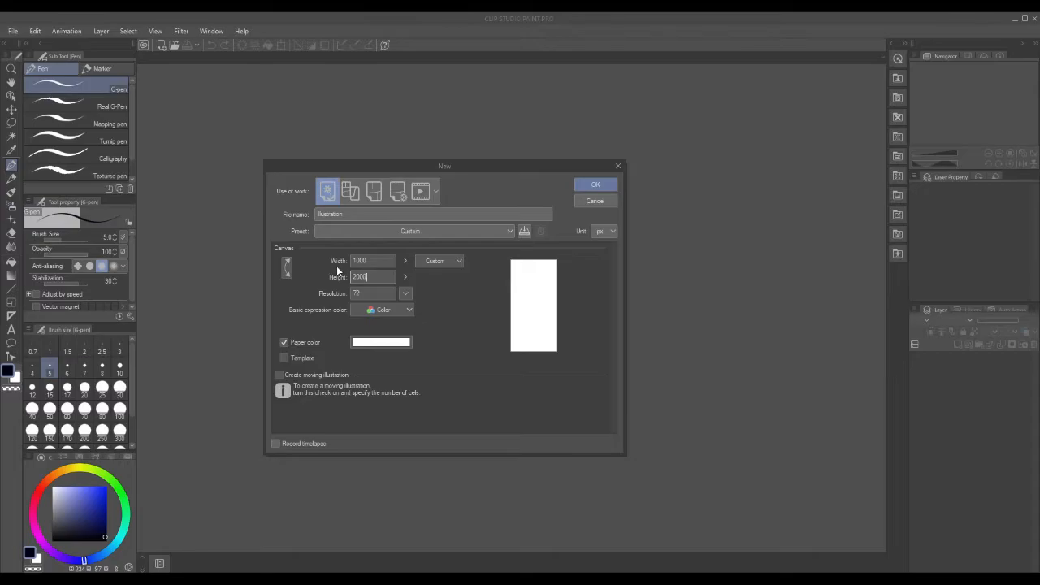
{"action": "left_click", "coordinate": [587, 187]}
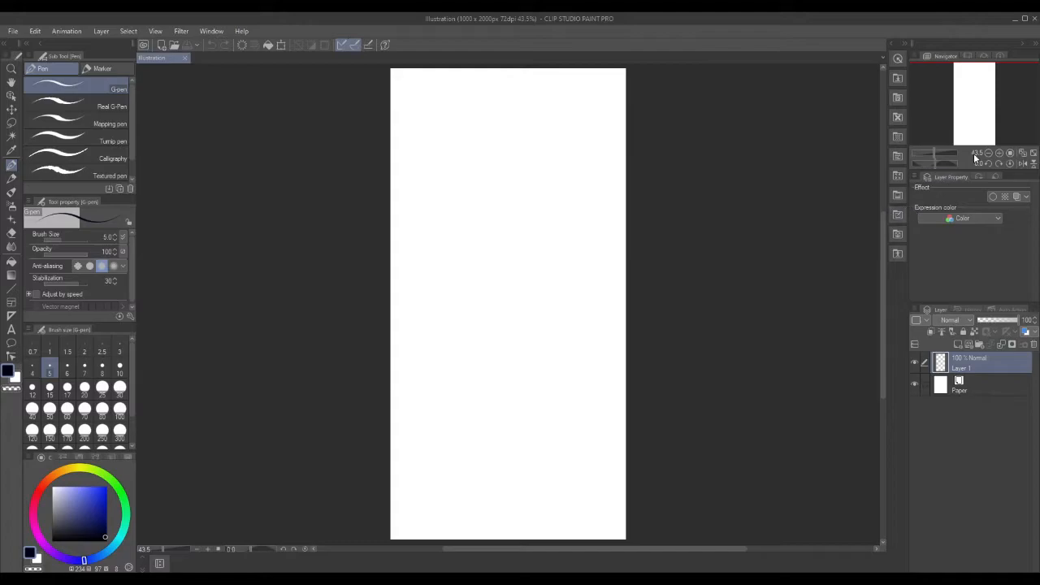
Zoom in twice on the new canvas, then close it.
{"action": "left_click", "coordinate": [1000, 153]}
{"action": "left_click", "coordinate": [999, 153]}
{"action": "left_click", "coordinate": [1000, 153]}
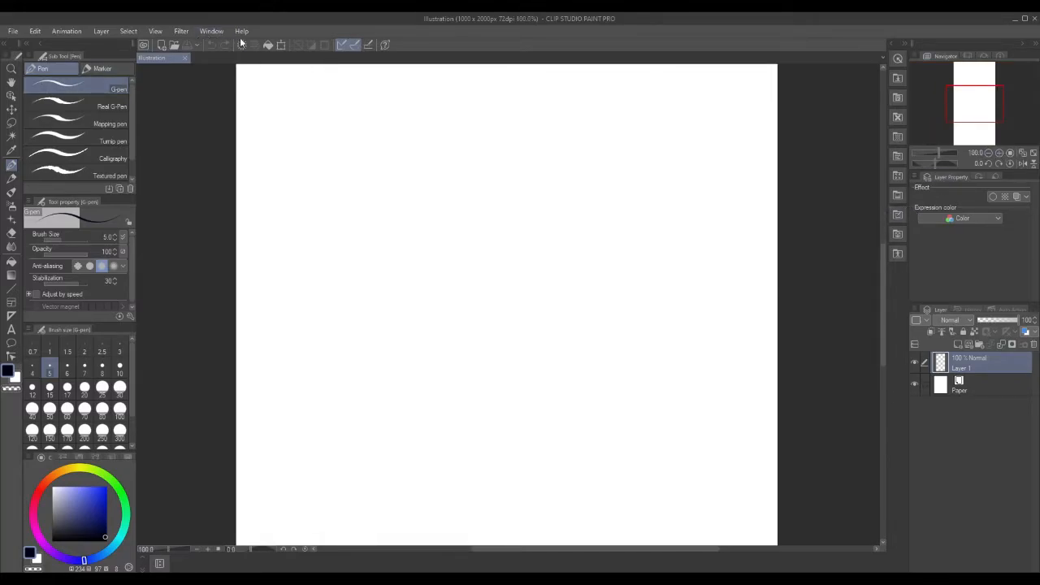
{"action": "left_click", "coordinate": [185, 58]}
Start a new canvas with width 500 px and height 1000 px.
{"action": "left_click", "coordinate": [14, 32]}
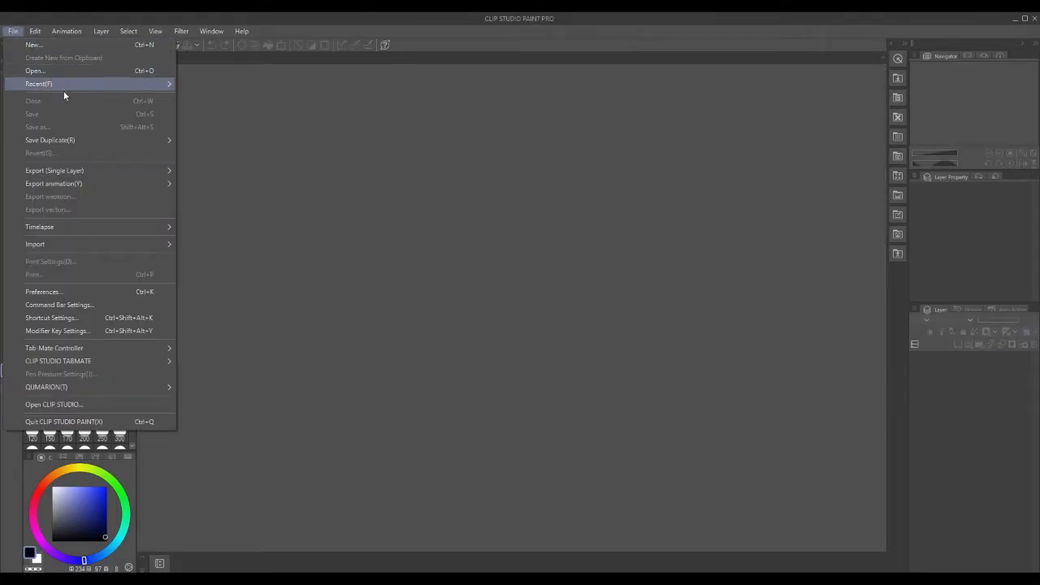
{"action": "left_click", "coordinate": [71, 45]}
{"action": "double_click", "coordinate": [384, 260]}
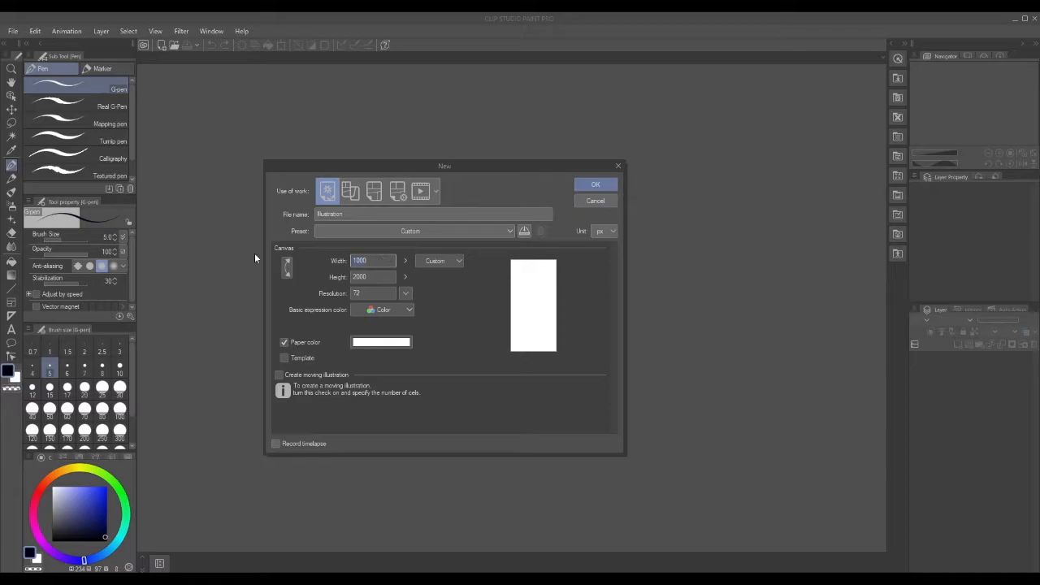
{"action": "type", "text": "500"}
{"action": "double_click", "coordinate": [370, 276]}
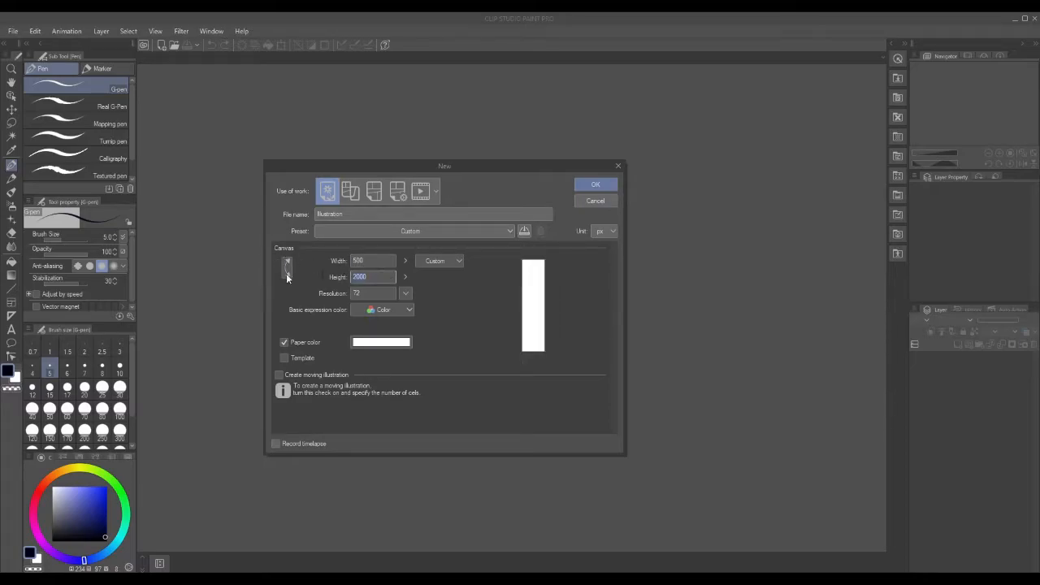
{"action": "type", "text": "1000"}
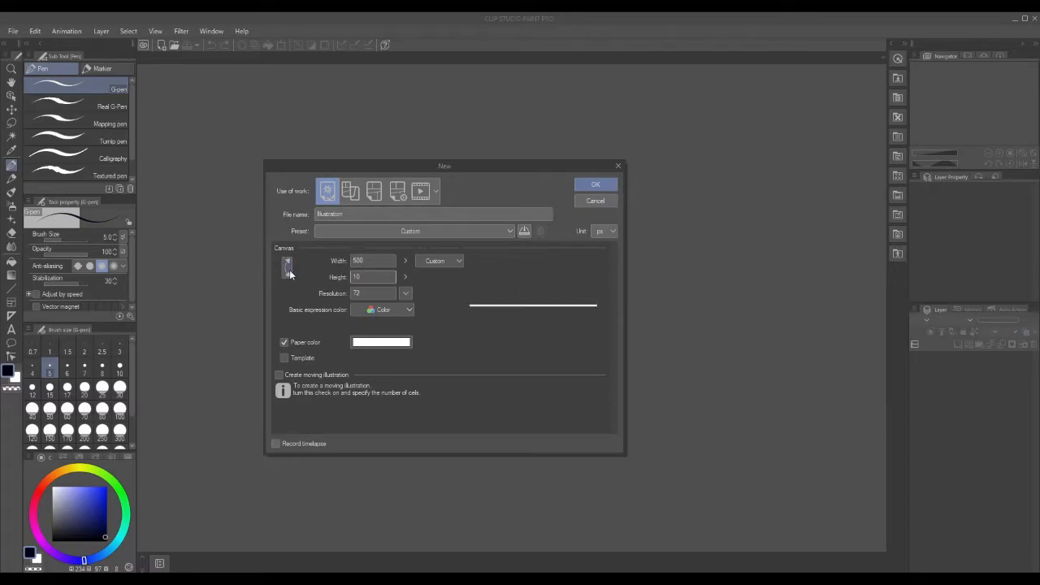
Create the 500 × 1000 canvas and set the G-pen size to 25.
{"action": "left_click", "coordinate": [593, 186]}
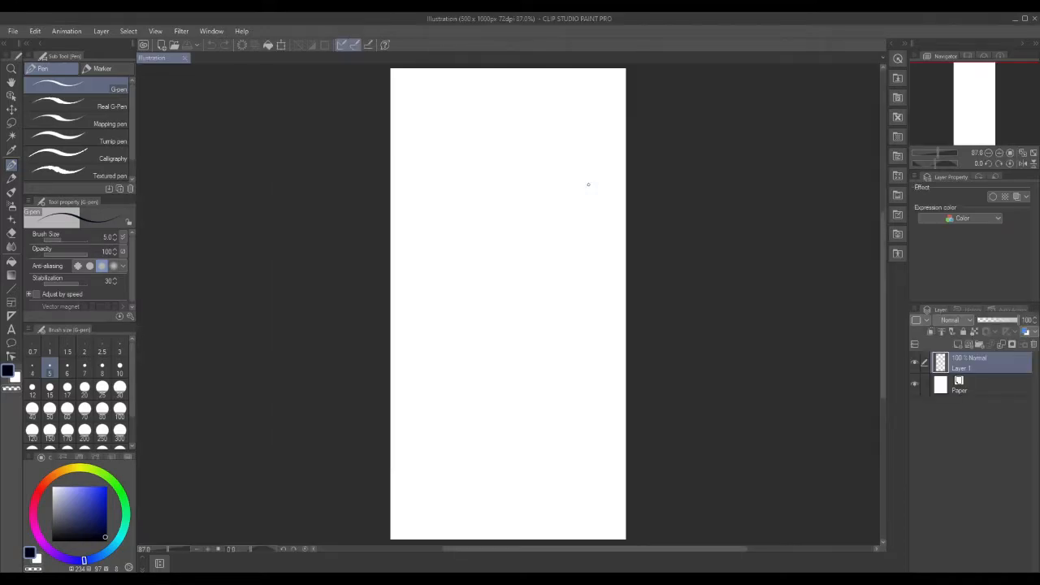
{"action": "left_click_drag", "start_coordinate": [883, 219], "coordinate": [884, 220]}
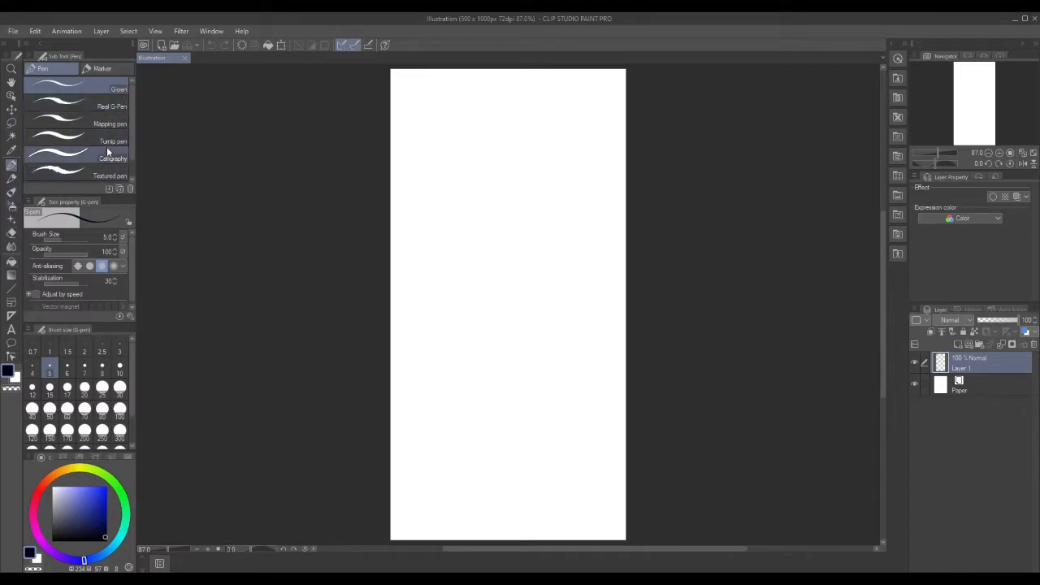
{"action": "left_click", "coordinate": [102, 388]}
Hand-letter 'On break!' near the top of the canvas.
{"action": "left_click_drag", "start_coordinate": [439, 99], "coordinate": [473, 144]}
{"action": "mouse_move", "coordinate": [506, 101]}
{"action": "left_mouse_down"}
{"action": "mouse_move", "coordinate": [520, 139]}
{"action": "mouse_move", "coordinate": [500, 146]}
{"action": "mouse_move", "coordinate": [511, 149]}
{"action": "mouse_move", "coordinate": [502, 159]}
{"action": "mouse_move", "coordinate": [501, 148]}
{"action": "mouse_move", "coordinate": [528, 139]}
{"action": "mouse_move", "coordinate": [516, 139]}
{"action": "mouse_move", "coordinate": [509, 99]}
{"action": "mouse_move", "coordinate": [507, 118]}
{"action": "mouse_move", "coordinate": [522, 121]}
{"action": "mouse_move", "coordinate": [502, 144]}
{"action": "mouse_move", "coordinate": [543, 124]}
{"action": "mouse_move", "coordinate": [583, 146]}
{"action": "left_mouse_up"}
{"action": "mouse_move", "coordinate": [592, 107]}
{"action": "left_mouse_down"}
{"action": "mouse_move", "coordinate": [591, 148]}
{"action": "mouse_move", "coordinate": [613, 146]}
{"action": "mouse_move", "coordinate": [612, 129]}
{"action": "left_mouse_up"}
{"action": "left_click", "coordinate": [609, 150]}
Hand-letter 'Back in' on the second line.
{"action": "left_click_drag", "start_coordinate": [411, 180], "coordinate": [409, 227]}
{"action": "mouse_move", "coordinate": [412, 177]}
{"action": "left_mouse_down"}
{"action": "mouse_move", "coordinate": [432, 187]}
{"action": "mouse_move", "coordinate": [408, 228]}
{"action": "mouse_move", "coordinate": [465, 232]}
{"action": "left_mouse_up"}
{"action": "mouse_move", "coordinate": [484, 212]}
{"action": "left_mouse_down"}
{"action": "mouse_move", "coordinate": [463, 224]}
{"action": "mouse_move", "coordinate": [507, 218]}
{"action": "mouse_move", "coordinate": [485, 231]}
{"action": "left_mouse_up"}
{"action": "mouse_move", "coordinate": [493, 185]}
{"action": "left_mouse_down"}
{"action": "mouse_move", "coordinate": [489, 231]}
{"action": "mouse_move", "coordinate": [512, 234]}
{"action": "left_mouse_up"}
{"action": "mouse_move", "coordinate": [535, 200]}
{"action": "left_mouse_down"}
{"action": "mouse_move", "coordinate": [536, 230]}
{"action": "mouse_move", "coordinate": [556, 211]}
{"action": "mouse_move", "coordinate": [573, 231]}
{"action": "left_mouse_up"}
{"action": "left_click", "coordinate": [537, 188]}
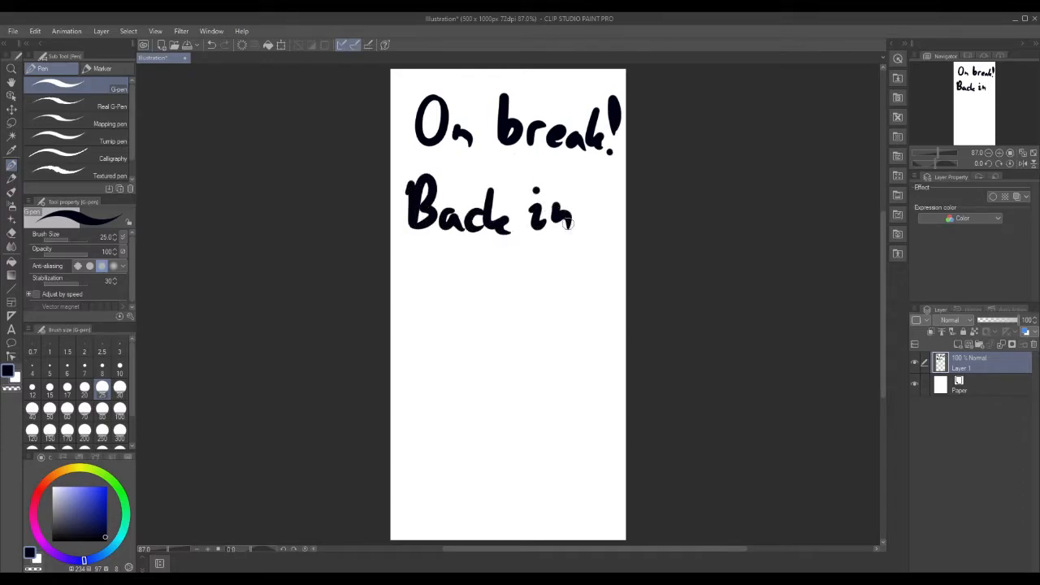
Hand-letter '5 mins!' on the third line.
{"action": "left_click_drag", "start_coordinate": [449, 255], "coordinate": [411, 306]}
{"action": "mouse_move", "coordinate": [470, 280]}
{"action": "left_mouse_down"}
{"action": "mouse_move", "coordinate": [471, 296]}
{"action": "mouse_move", "coordinate": [494, 286]}
{"action": "mouse_move", "coordinate": [506, 297]}
{"action": "mouse_move", "coordinate": [549, 301]}
{"action": "left_mouse_up"}
{"action": "left_click", "coordinate": [528, 275]}
{"action": "left_click_drag", "start_coordinate": [563, 285], "coordinate": [555, 297]}
{"action": "left_click_drag", "start_coordinate": [581, 242], "coordinate": [583, 280]}
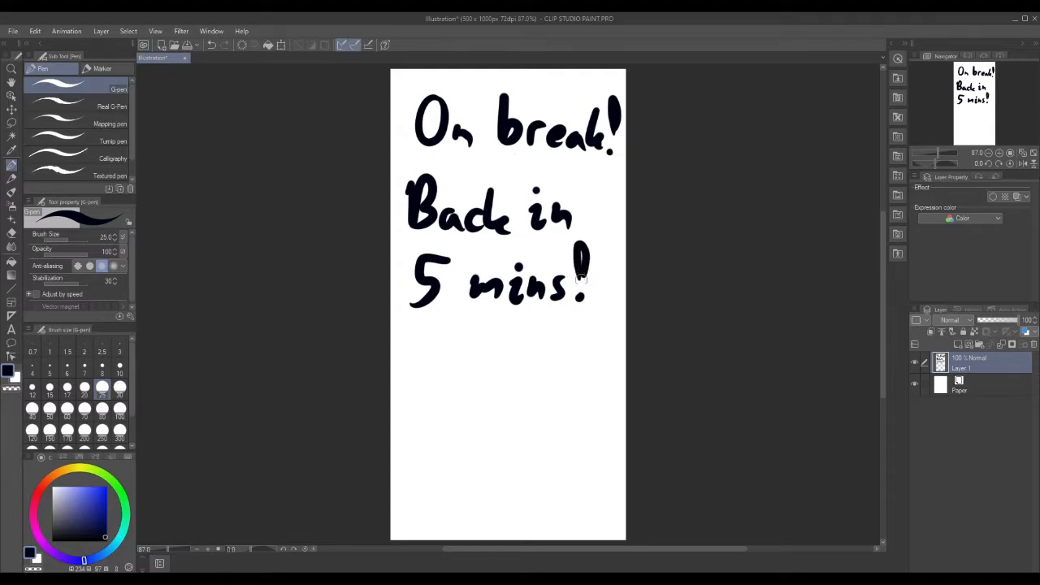
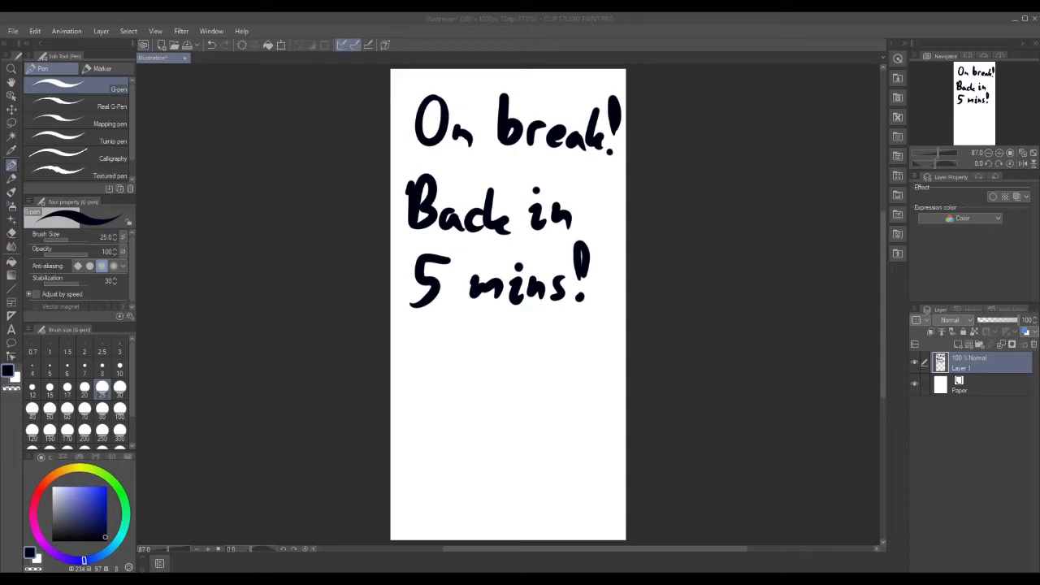
Reduce the G-pen brush size from 25 to 10 using the size preset.
{"action": "key", "text": "alt+Tab"}
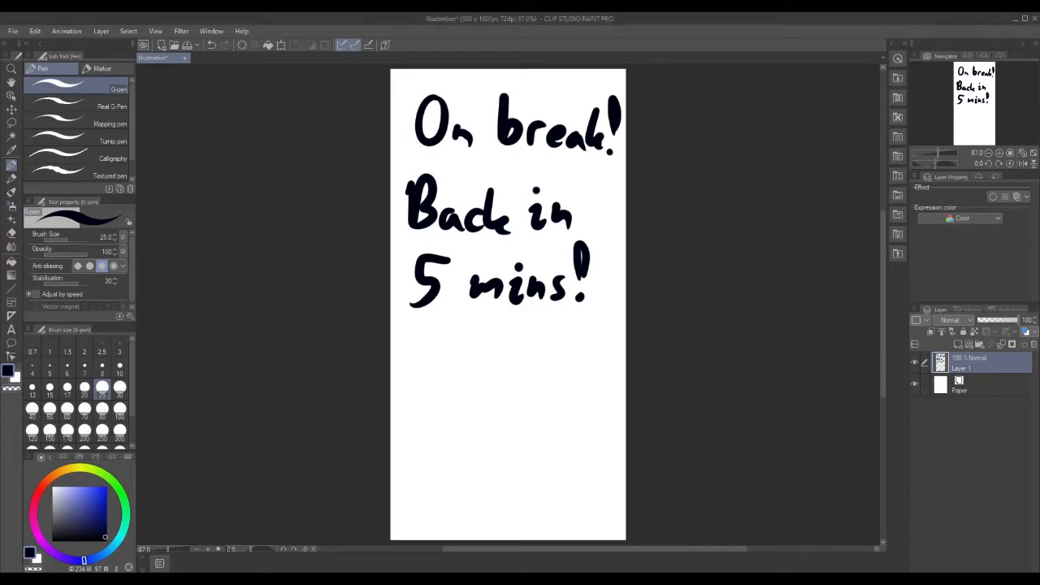
{"action": "key", "text": "alt+Tab"}
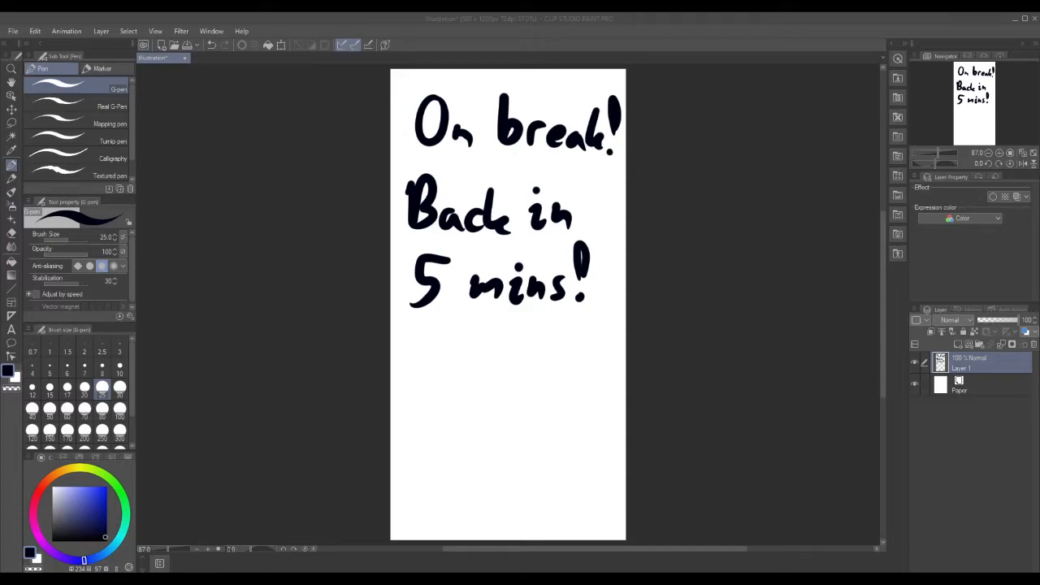
{"action": "left_click", "coordinate": [120, 368]}
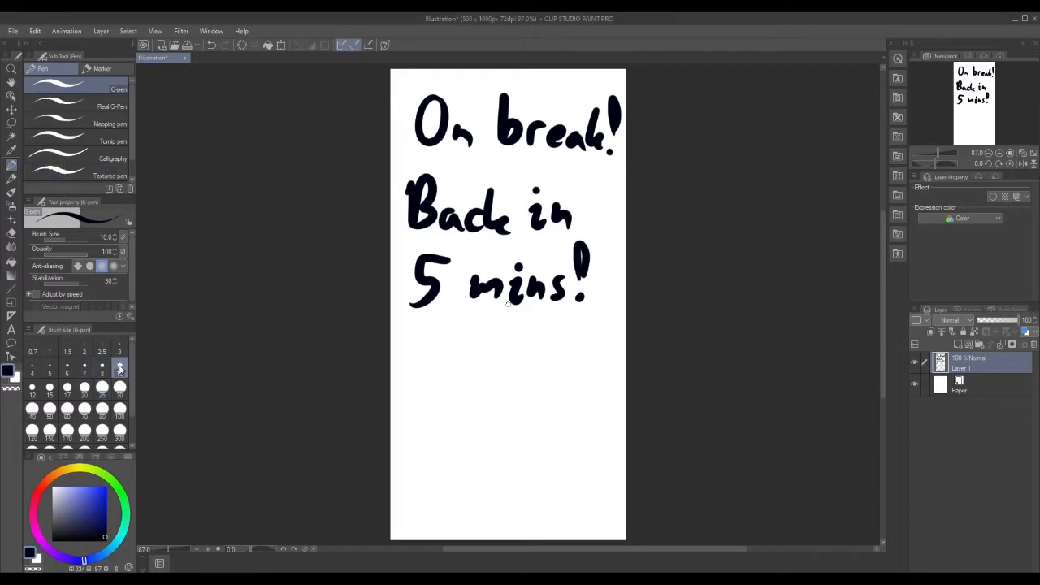
Erase all of the 'On break! Back in 5 mins!' lettering with the Hard eraser.
{"action": "left_click", "coordinate": [11, 234]}
{"action": "mouse_move", "coordinate": [587, 262]}
{"action": "left_mouse_down"}
{"action": "mouse_move", "coordinate": [558, 292]}
{"action": "mouse_move", "coordinate": [595, 244]}
{"action": "mouse_move", "coordinate": [580, 299]}
{"action": "mouse_move", "coordinate": [515, 298]}
{"action": "mouse_move", "coordinate": [560, 215]}
{"action": "mouse_move", "coordinate": [555, 282]}
{"action": "mouse_move", "coordinate": [633, 72]}
{"action": "mouse_move", "coordinate": [589, 112]}
{"action": "mouse_move", "coordinate": [548, 216]}
{"action": "mouse_move", "coordinate": [536, 211]}
{"action": "mouse_move", "coordinate": [549, 131]}
{"action": "left_mouse_up"}
{"action": "mouse_move", "coordinate": [533, 227]}
{"action": "left_mouse_down"}
{"action": "mouse_move", "coordinate": [503, 272]}
{"action": "mouse_move", "coordinate": [546, 200]}
{"action": "mouse_move", "coordinate": [534, 282]}
{"action": "mouse_move", "coordinate": [494, 304]}
{"action": "mouse_move", "coordinate": [481, 288]}
{"action": "mouse_move", "coordinate": [545, 81]}
{"action": "mouse_move", "coordinate": [508, 142]}
{"action": "mouse_move", "coordinate": [470, 280]}
{"action": "mouse_move", "coordinate": [451, 278]}
{"action": "mouse_move", "coordinate": [415, 300]}
{"action": "mouse_move", "coordinate": [469, 128]}
{"action": "mouse_move", "coordinate": [507, 75]}
{"action": "mouse_move", "coordinate": [482, 151]}
{"action": "mouse_move", "coordinate": [459, 89]}
{"action": "mouse_move", "coordinate": [404, 170]}
{"action": "left_mouse_up"}
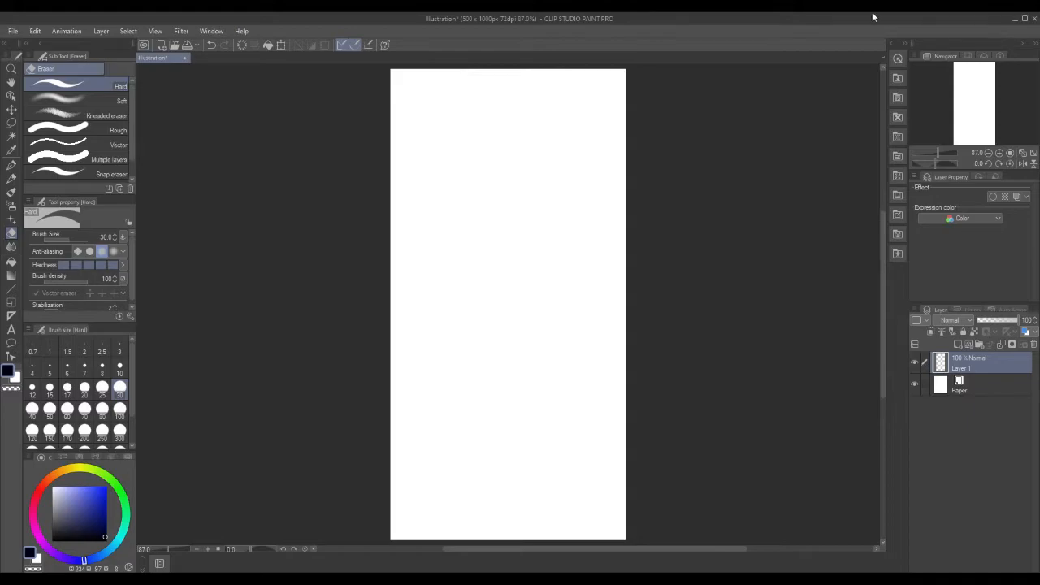
Open the 'practice 3' line drawing of the leaping armored winged girl.
{"action": "left_click", "coordinate": [16, 31]}
{"action": "left_click", "coordinate": [31, 72]}
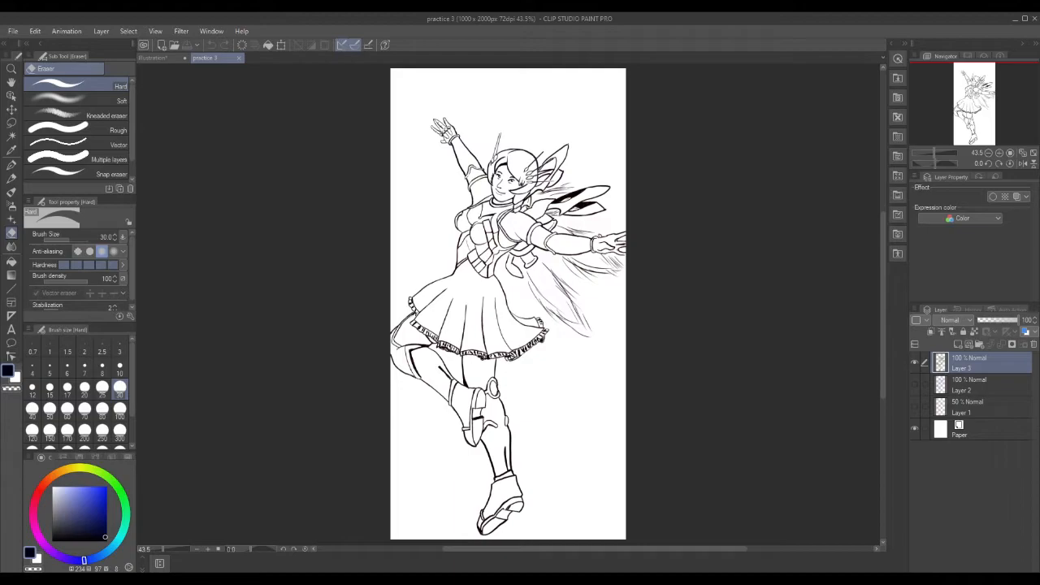
Erase the stray mark by the wing tip, save practice 3, and bring the reference browser alongside.
{"action": "left_click_drag", "start_coordinate": [607, 211], "coordinate": [615, 212]}
{"action": "left_click", "coordinate": [16, 31]}
{"action": "left_click", "coordinate": [46, 112]}
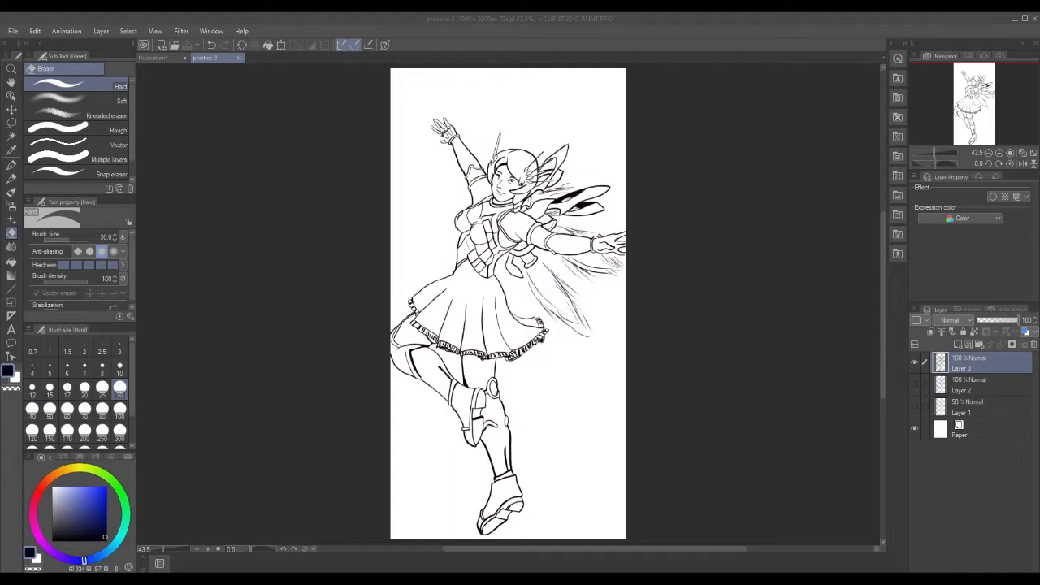
{"action": "mouse_move", "coordinate": [1039, 102]}
{"action": "left_mouse_down"}
{"action": "mouse_move", "coordinate": [1035, 81]}
{"action": "mouse_move", "coordinate": [345, 60]}
{"action": "mouse_move", "coordinate": [233, 67]}
{"action": "left_mouse_up"}
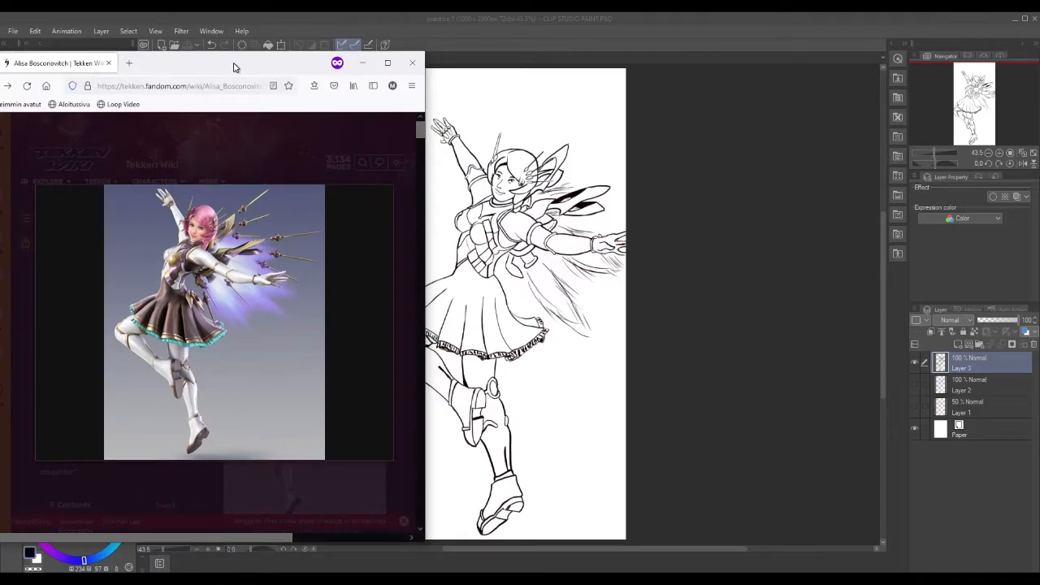
View the Tekken Wiki reference image enlarged, then minimize the Firefox window.
{"action": "left_click_drag", "start_coordinate": [234, 66], "coordinate": [232, 64]}
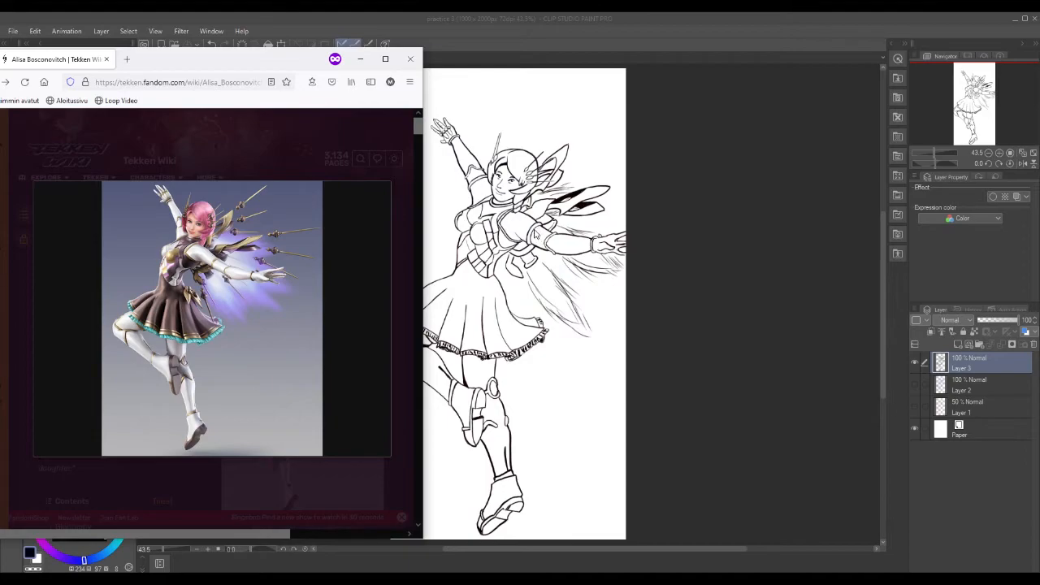
{"action": "mouse_move", "coordinate": [303, 254]}
{"action": "mouse_move", "coordinate": [209, 258]}
{"action": "left_click", "coordinate": [169, 263]}
{"action": "left_click", "coordinate": [410, 59]}
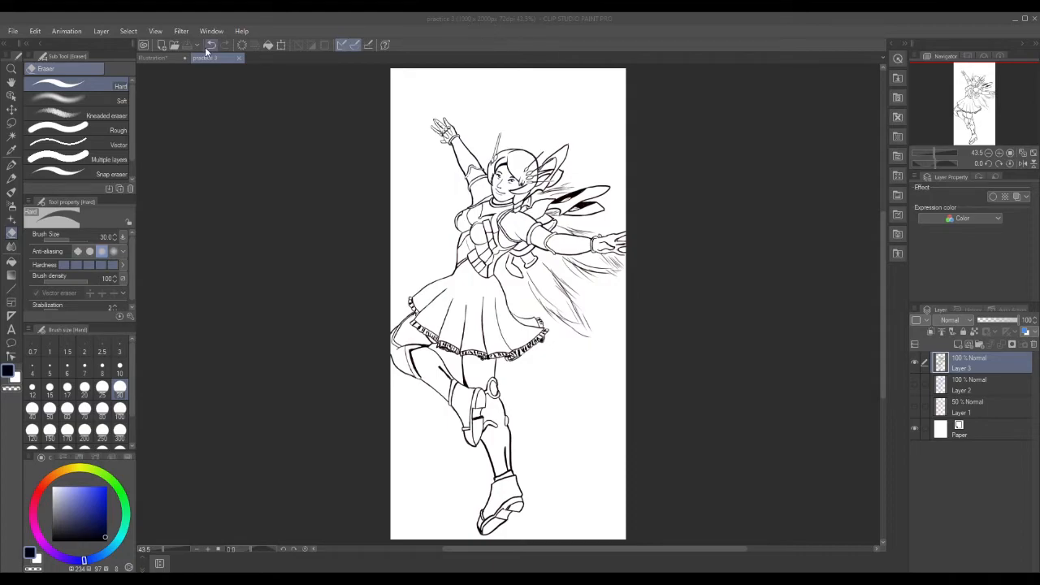
Close practice 3, keeping the blank Illustration canvas, and bring the image search over.
{"action": "left_click", "coordinate": [162, 58]}
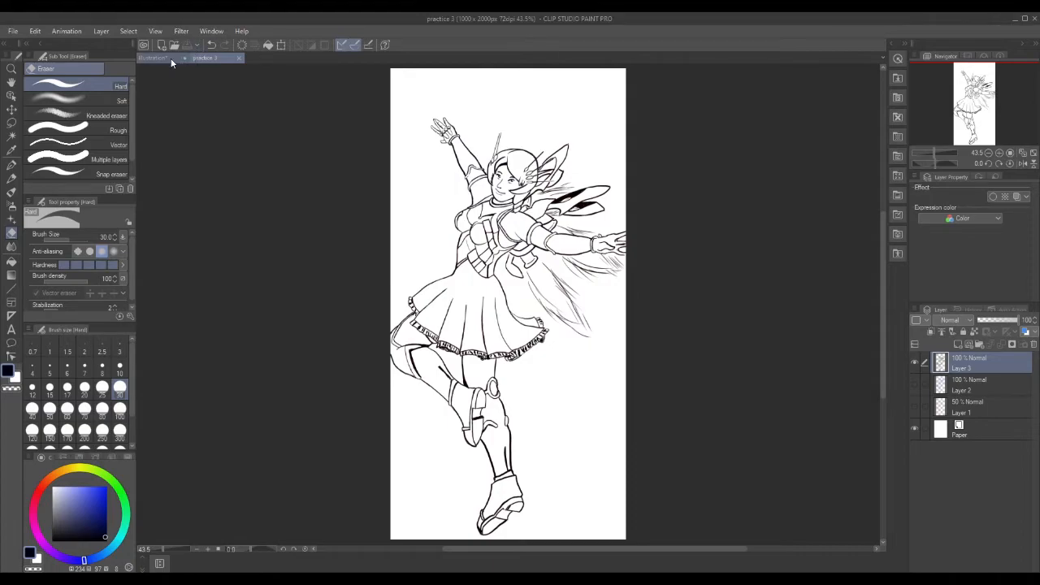
{"action": "left_click", "coordinate": [239, 59]}
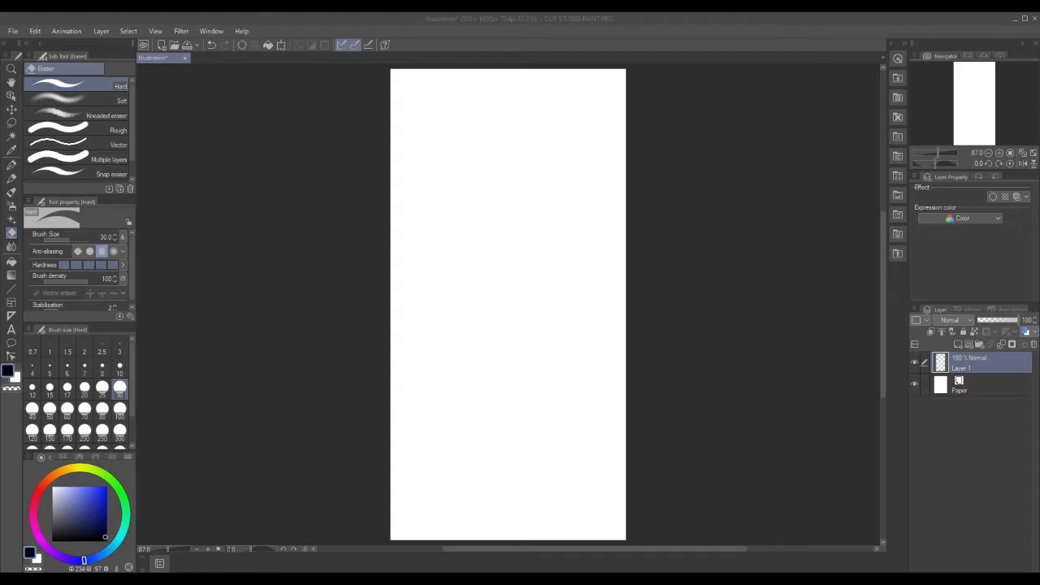
{"action": "left_click_drag", "start_coordinate": [1039, 111], "coordinate": [445, 125]}
{"action": "scroll", "coordinate": [530, 291], "scroll_direction": "down", "scroll_amount": 3}
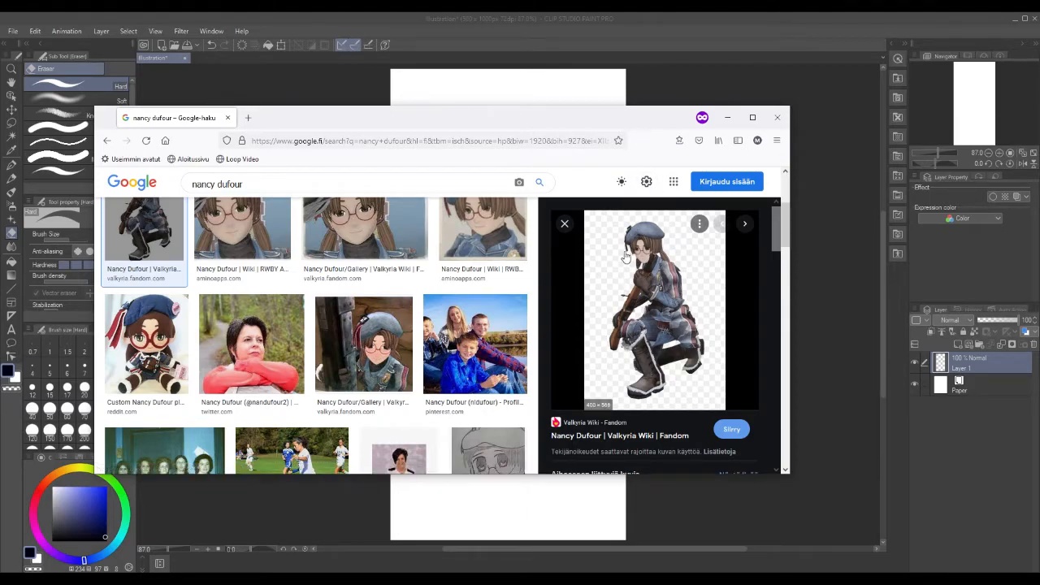
{"action": "scroll", "coordinate": [626, 256], "scroll_direction": "down", "scroll_amount": 1}
{"action": "scroll", "coordinate": [624, 256], "scroll_direction": "down", "scroll_amount": 3}
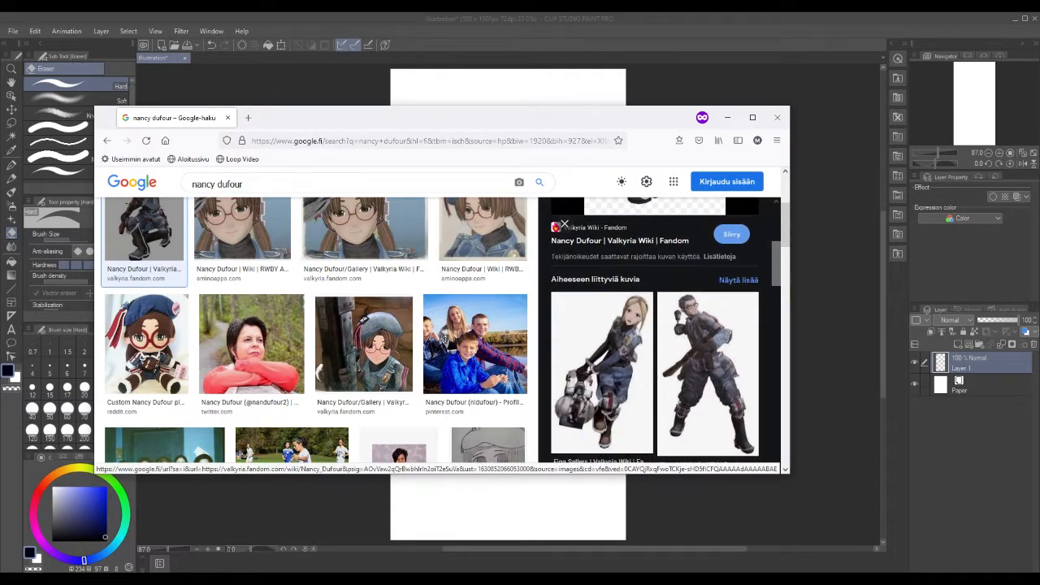
{"action": "scroll", "coordinate": [675, 259], "scroll_direction": "down", "scroll_amount": 3}
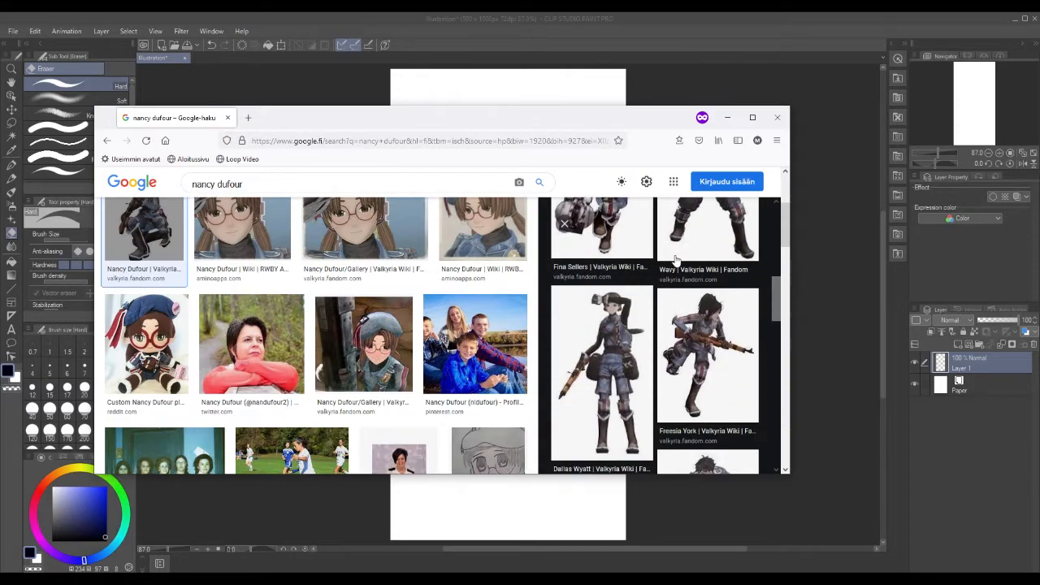
{"action": "scroll", "coordinate": [675, 258], "scroll_direction": "down", "scroll_amount": 1}
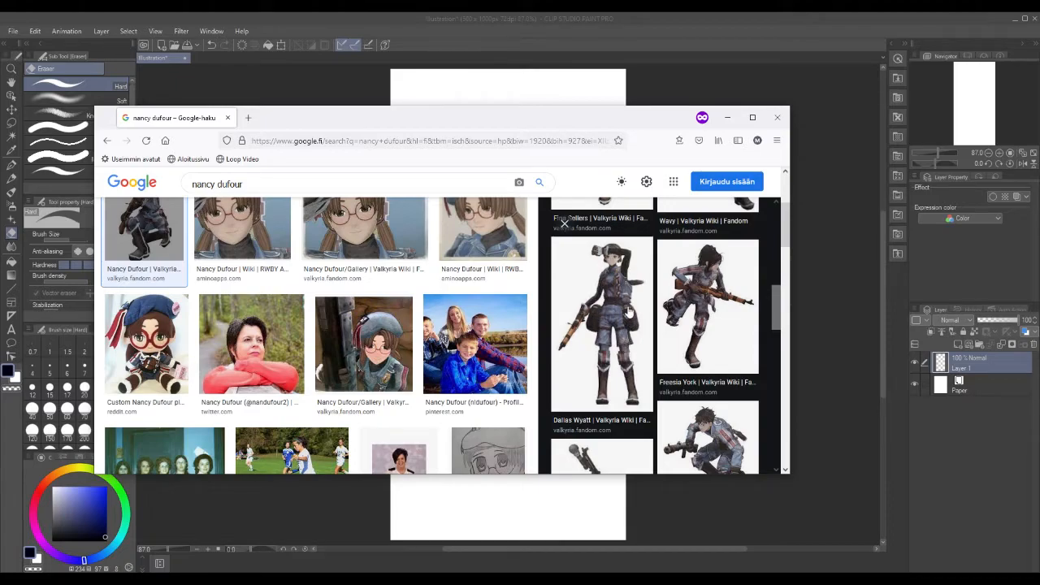
{"action": "scroll", "coordinate": [628, 311], "scroll_direction": "down", "scroll_amount": 2}
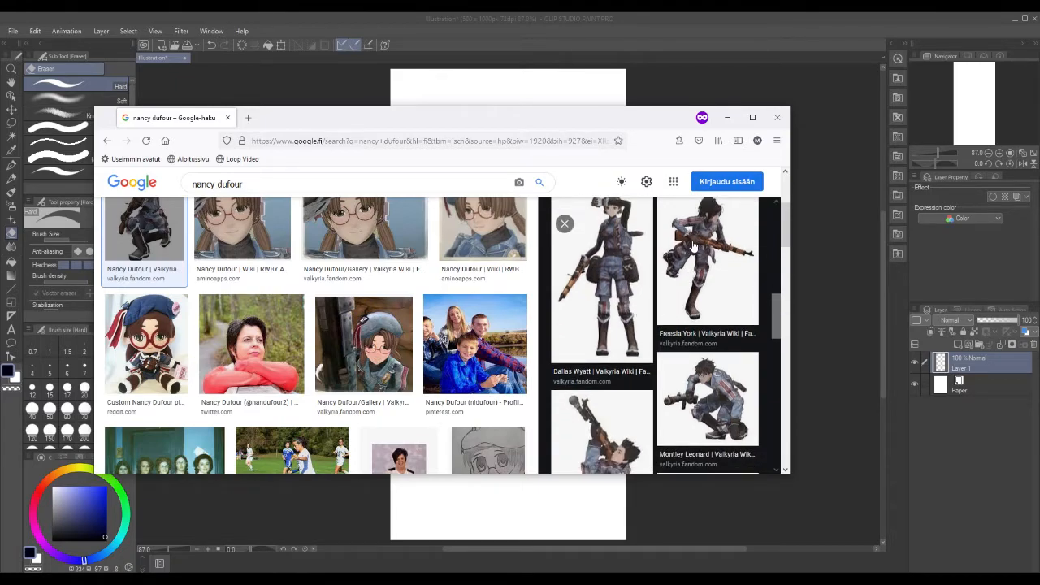
{"action": "scroll", "coordinate": [689, 261], "scroll_direction": "up", "scroll_amount": 1}
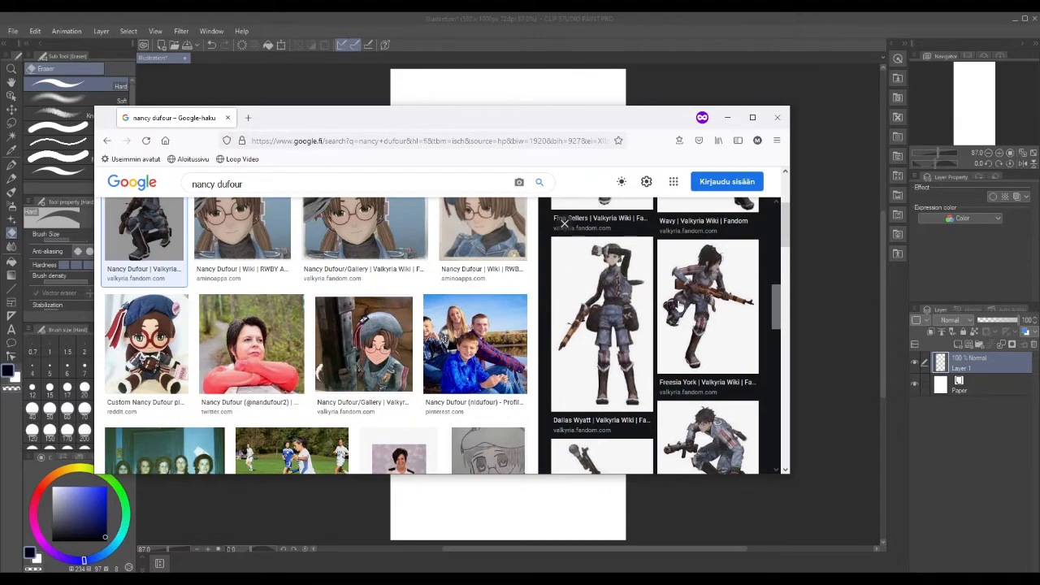
{"action": "scroll", "coordinate": [680, 304], "scroll_direction": "up", "scroll_amount": 3}
{"action": "scroll", "coordinate": [680, 304], "scroll_direction": "down", "scroll_amount": 1}
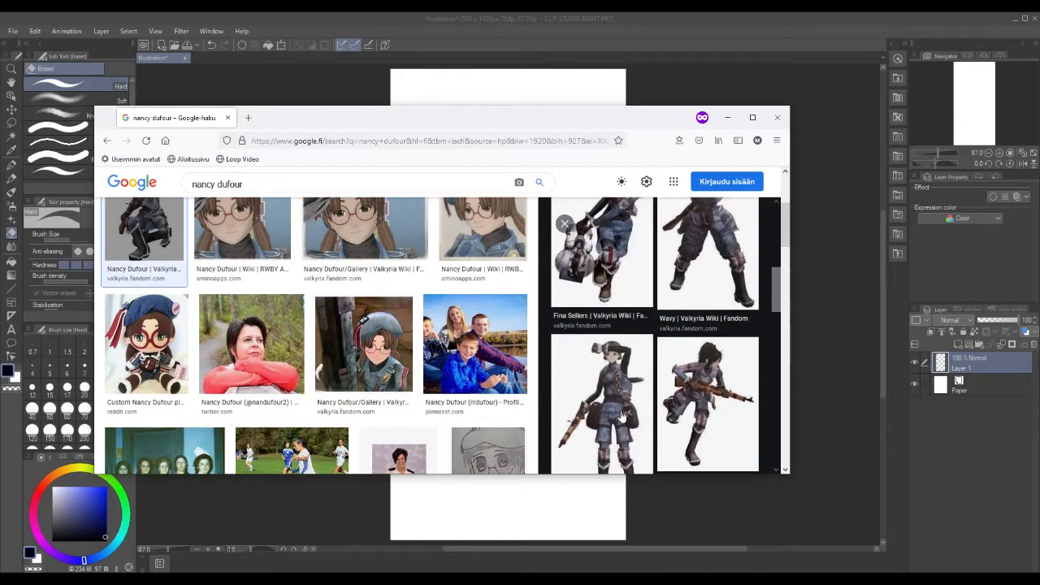
{"action": "left_click", "coordinate": [605, 379]}
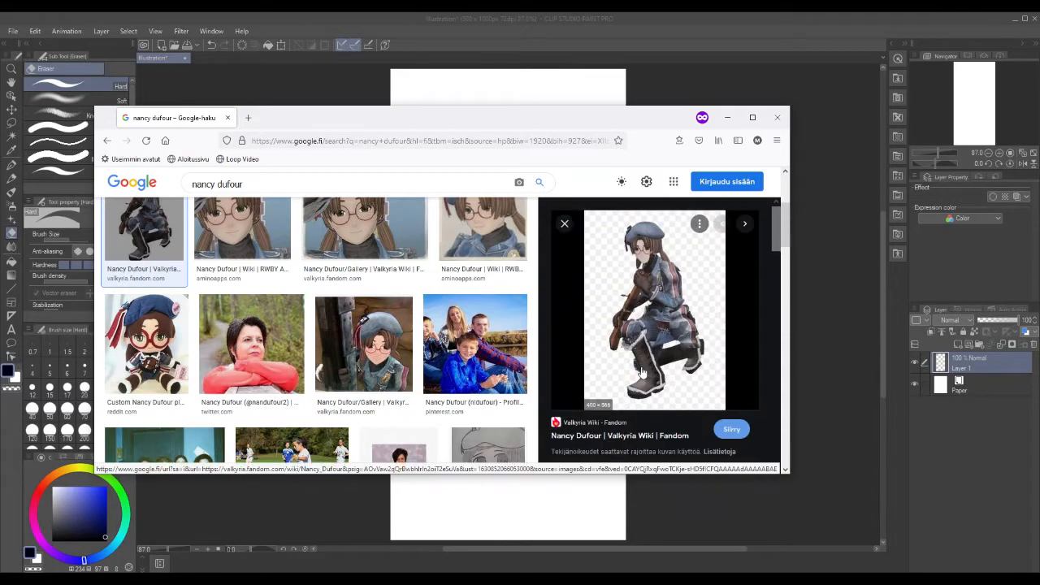
{"action": "scroll", "coordinate": [264, 314], "scroll_direction": "up", "scroll_amount": 1}
{"action": "left_click", "coordinate": [264, 315]}
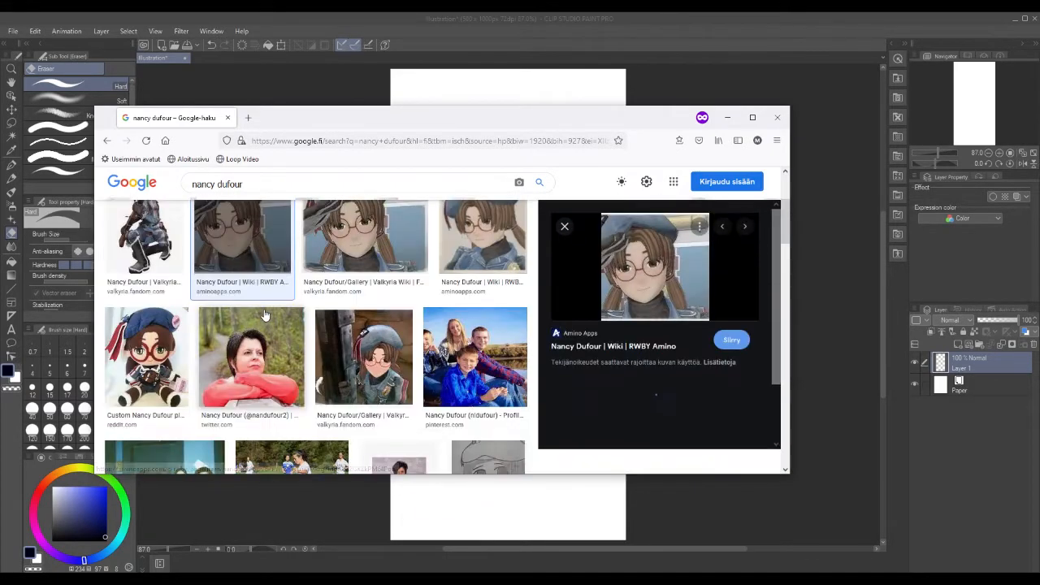
{"action": "scroll", "coordinate": [264, 315], "scroll_direction": "down", "scroll_amount": 1}
{"action": "scroll", "coordinate": [475, 361], "scroll_direction": "down", "scroll_amount": 2}
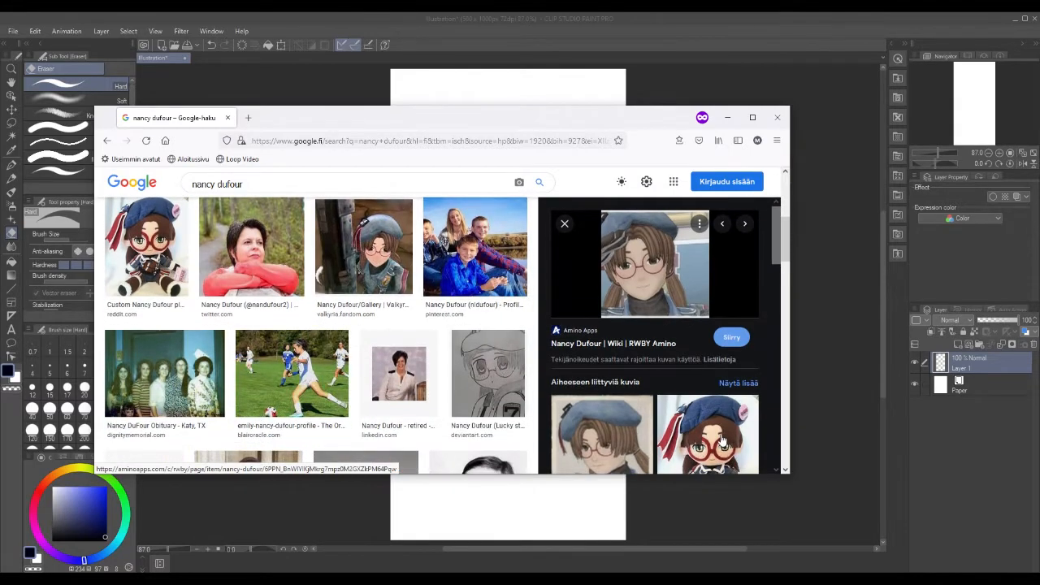
{"action": "left_click", "coordinate": [711, 431]}
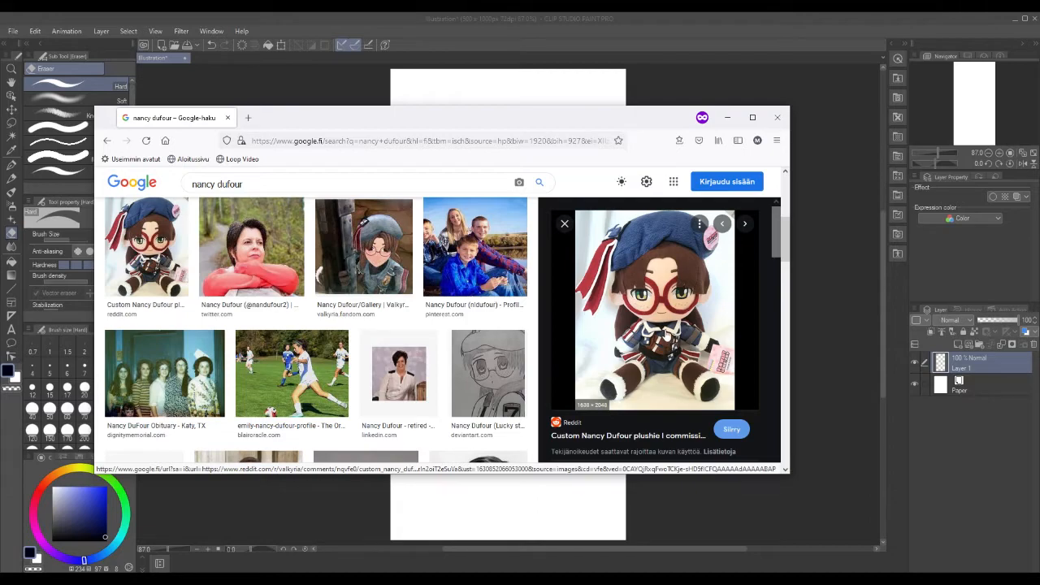
{"action": "scroll", "coordinate": [666, 335], "scroll_direction": "down", "scroll_amount": 1}
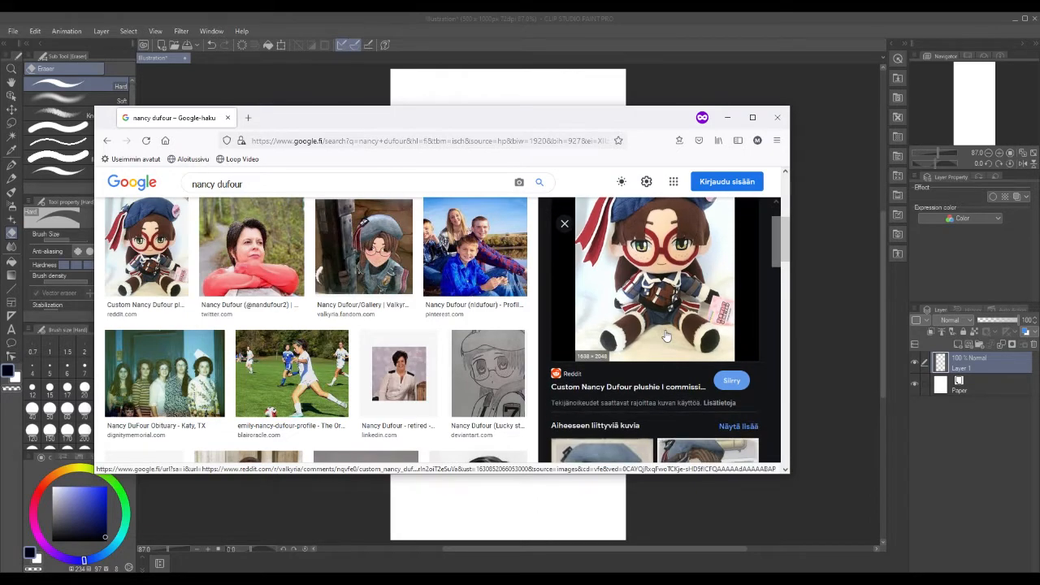
{"action": "scroll", "coordinate": [666, 335], "scroll_direction": "down", "scroll_amount": 1}
{"action": "scroll", "coordinate": [666, 335], "scroll_direction": "up", "scroll_amount": 2}
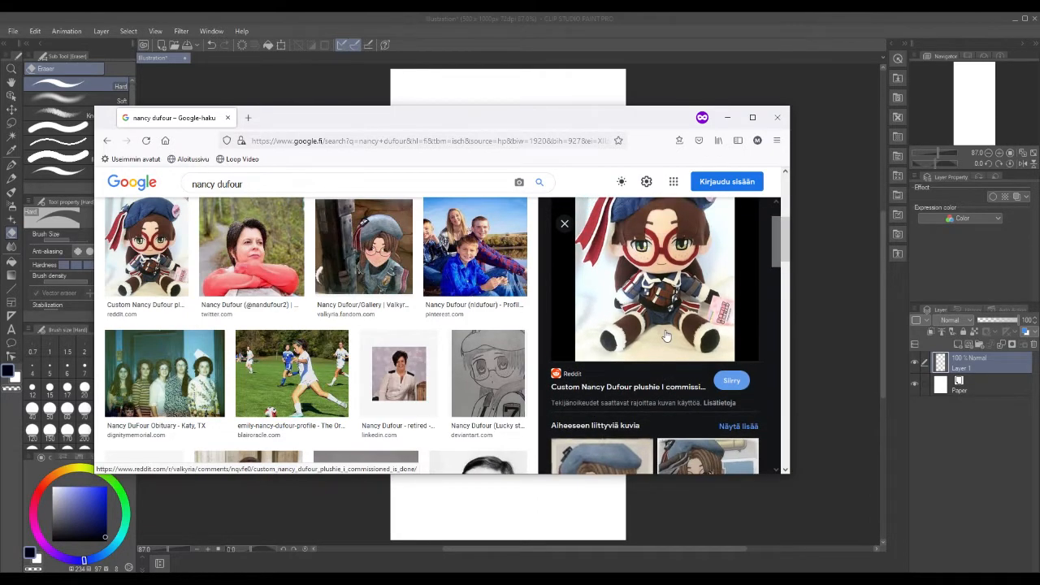
{"action": "left_click", "coordinate": [504, 367]}
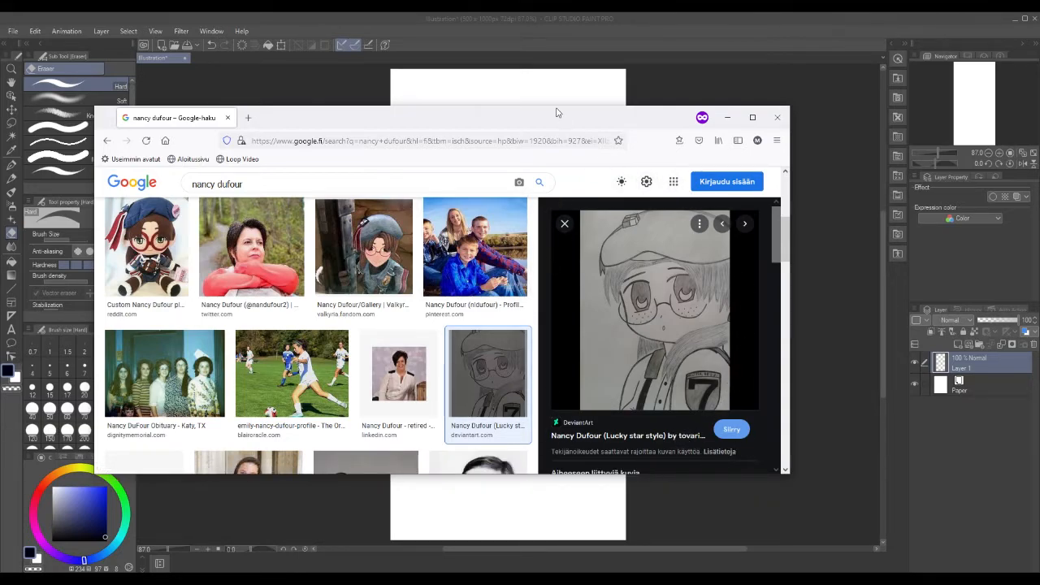
Paste the copied character image onto the Illustration canvas as a new Layer 2.
{"action": "left_click_drag", "start_coordinate": [557, 117], "coordinate": [1039, 126]}
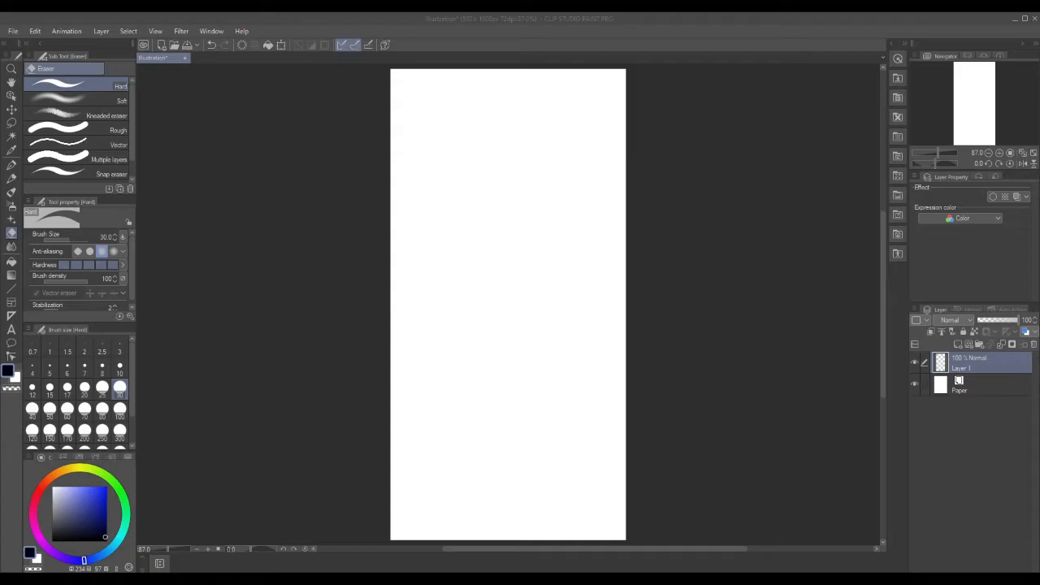
{"action": "left_click_drag", "start_coordinate": [1039, 174], "coordinate": [1039, 134]}
{"action": "left_click", "coordinate": [433, 18]}
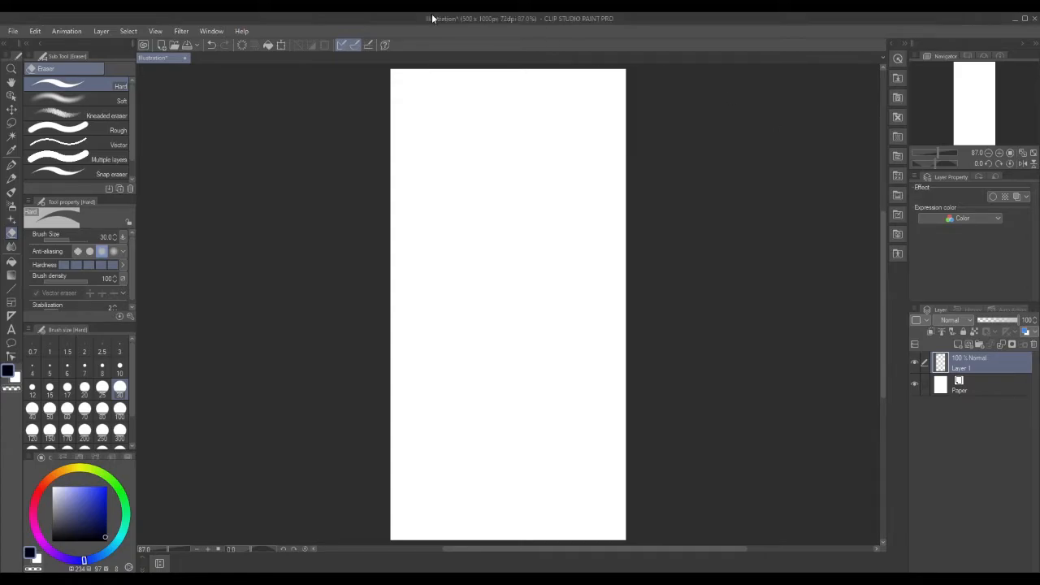
{"action": "key", "text": "ctrl+v"}
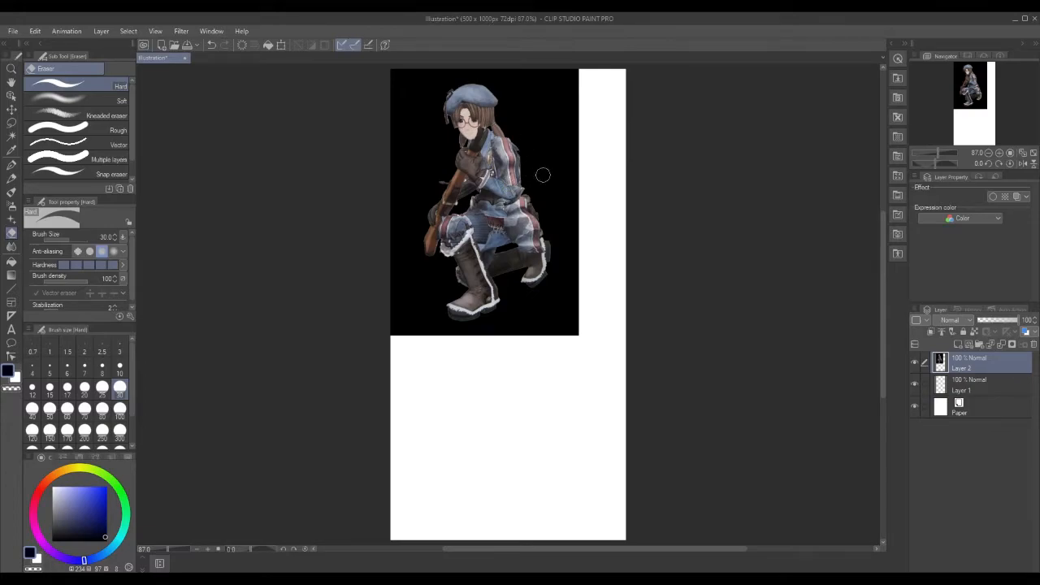
{"action": "left_click", "coordinate": [12, 123]}
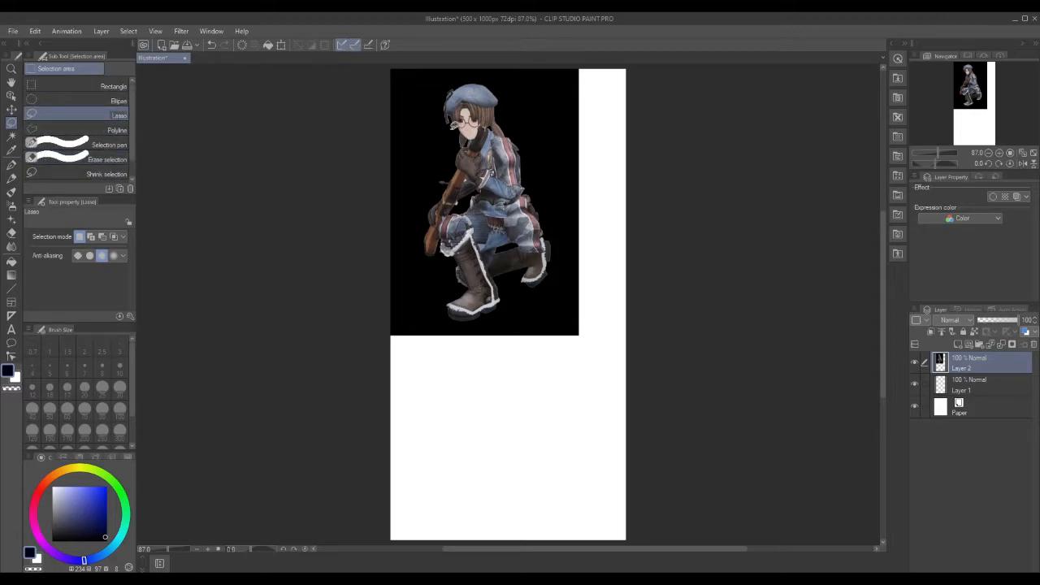
Lasso the character's head, try Cut and paste, then undo back to the plain selection.
{"action": "mouse_move", "coordinate": [474, 134]}
{"action": "left_mouse_down"}
{"action": "mouse_move", "coordinate": [444, 118]}
{"action": "mouse_move", "coordinate": [445, 93]}
{"action": "mouse_move", "coordinate": [459, 77]}
{"action": "mouse_move", "coordinate": [486, 75]}
{"action": "mouse_move", "coordinate": [503, 104]}
{"action": "mouse_move", "coordinate": [476, 135]}
{"action": "left_mouse_up"}
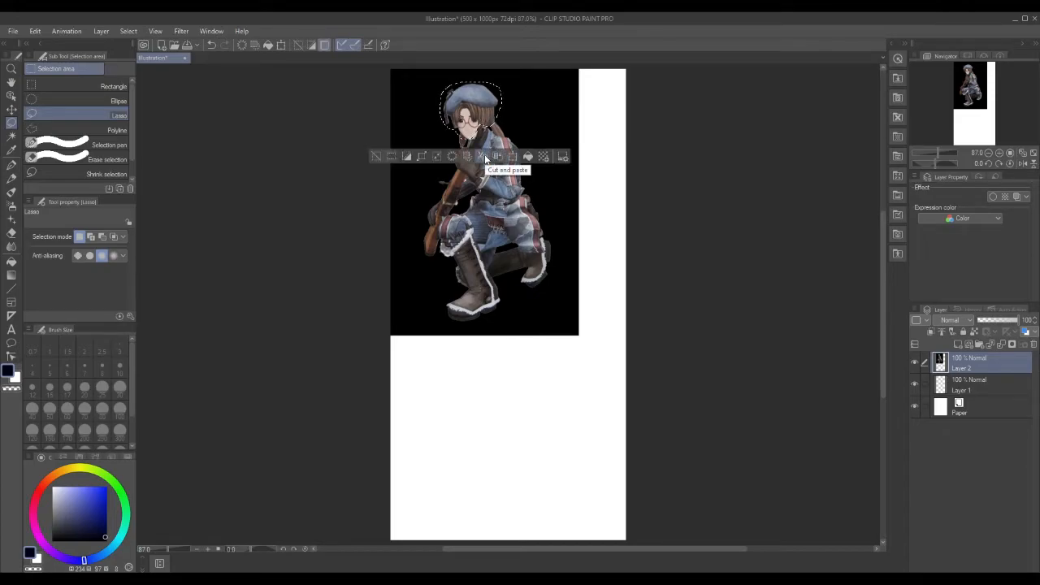
{"action": "left_click", "coordinate": [486, 159]}
{"action": "mouse_move", "coordinate": [475, 114]}
{"action": "left_mouse_down"}
{"action": "mouse_move", "coordinate": [569, 126]}
{"action": "mouse_move", "coordinate": [606, 143]}
{"action": "mouse_move", "coordinate": [469, 114]}
{"action": "mouse_move", "coordinate": [479, 114]}
{"action": "left_mouse_up"}
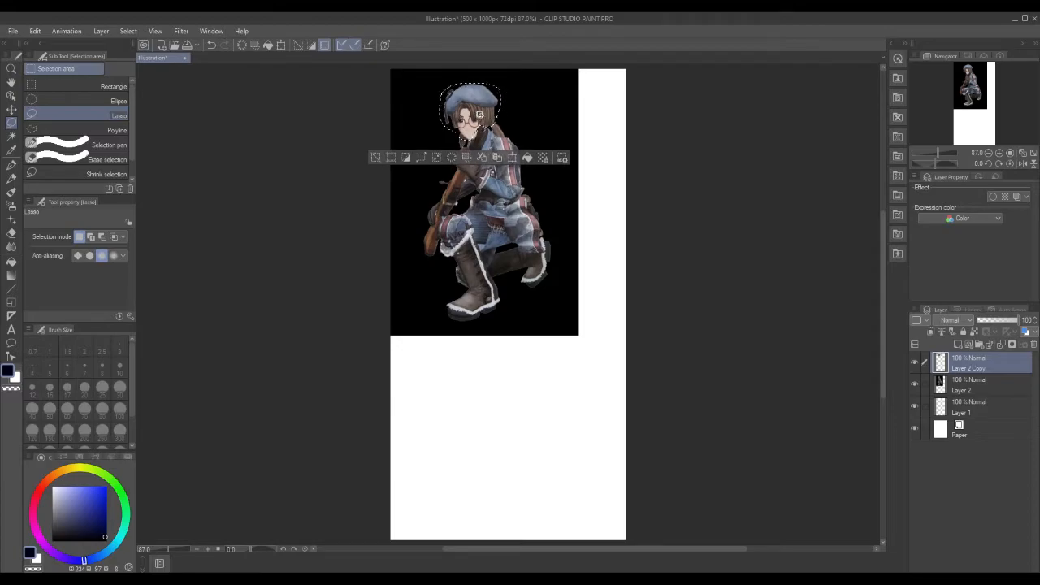
{"action": "left_click", "coordinate": [36, 32]}
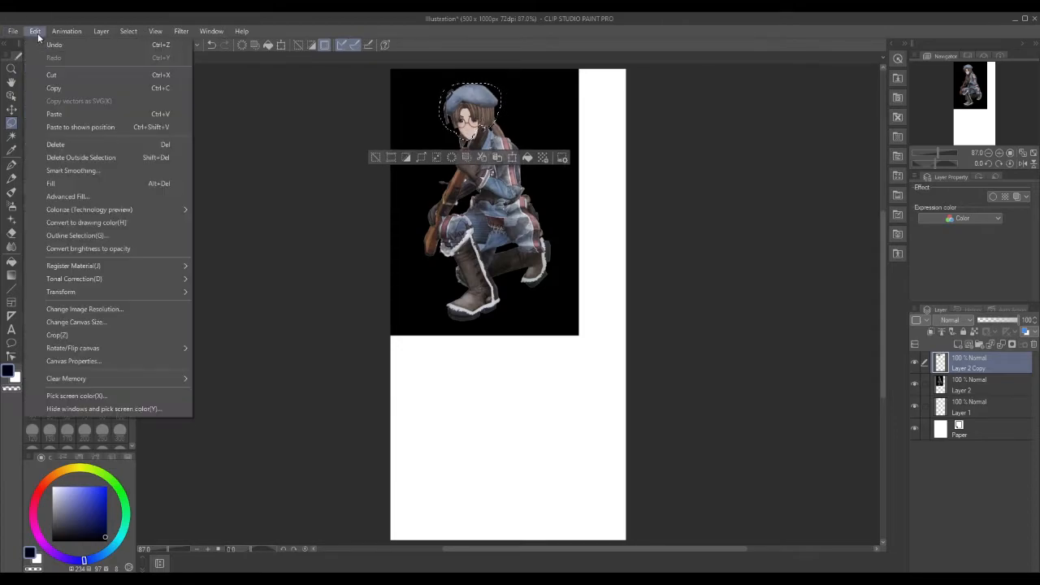
{"action": "left_click", "coordinate": [43, 45]}
{"action": "left_click", "coordinate": [36, 32]}
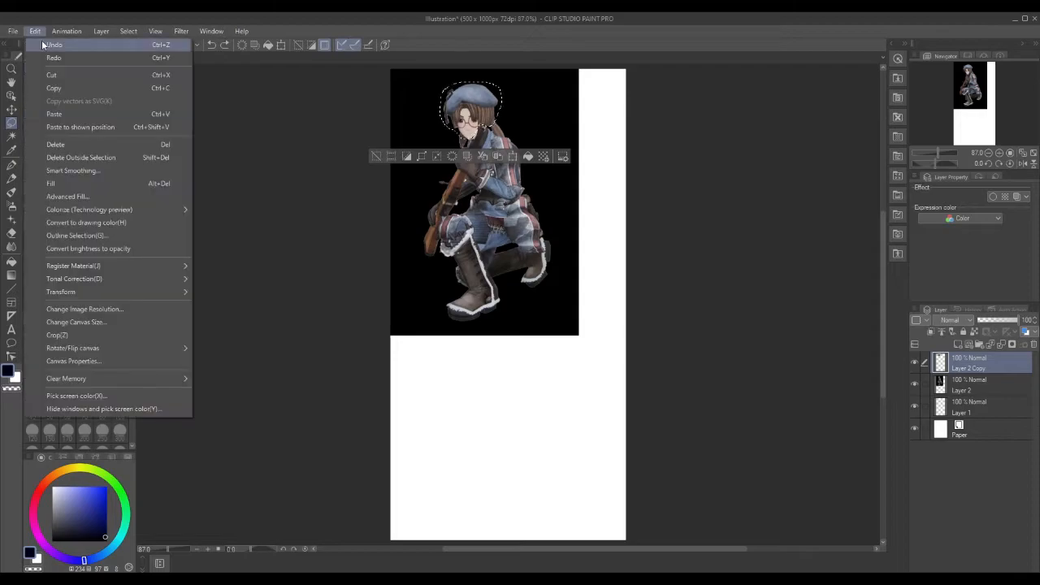
{"action": "left_click", "coordinate": [43, 45]}
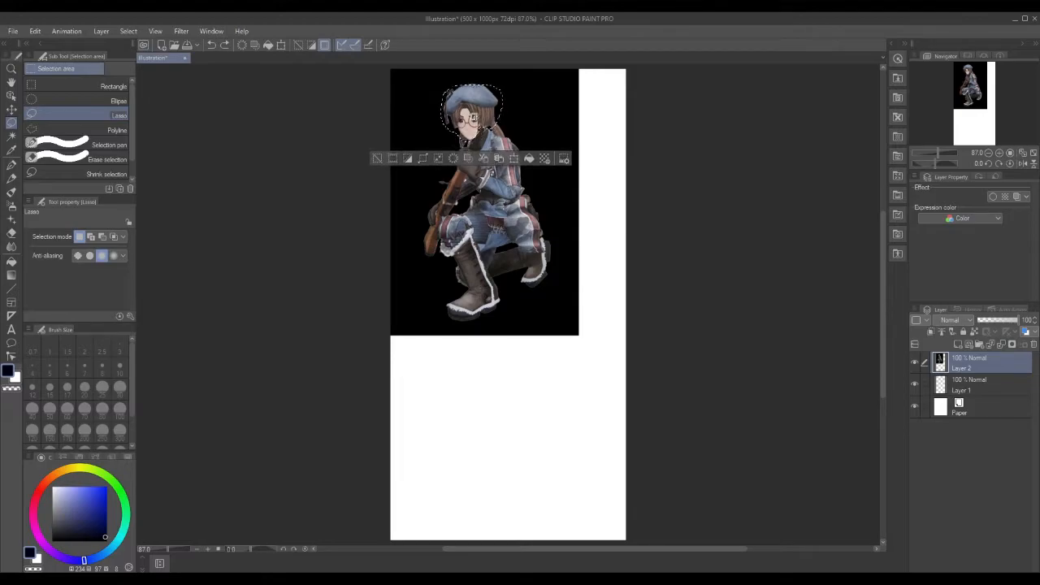
Copy the lasso-selected head onto a new Layer 2 Copy.
{"action": "left_click", "coordinate": [499, 159]}
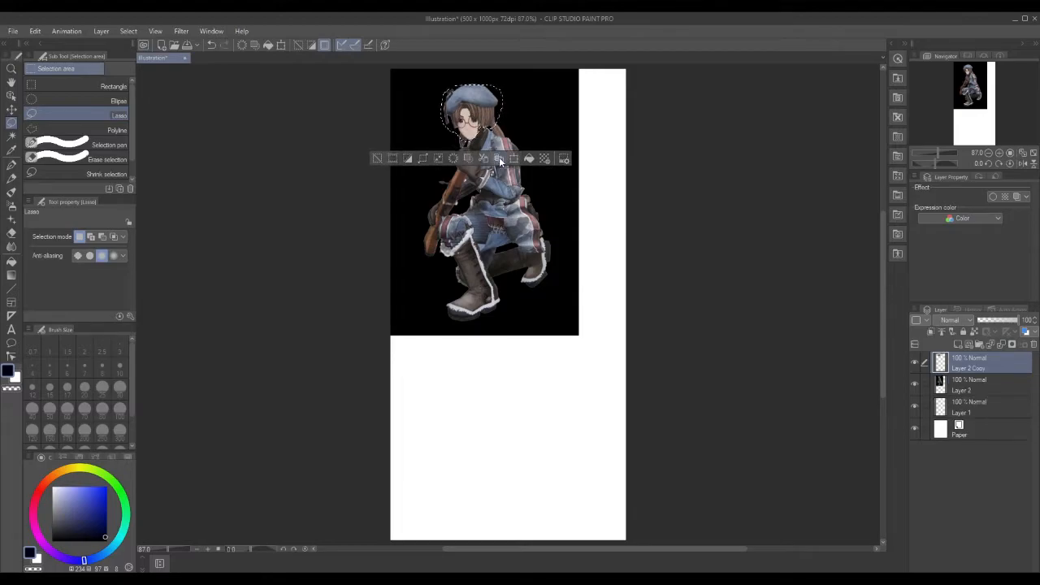
{"action": "mouse_move", "coordinate": [532, 204]}
{"action": "left_mouse_down"}
{"action": "mouse_move", "coordinate": [509, 234]}
{"action": "mouse_move", "coordinate": [518, 391]}
{"action": "mouse_move", "coordinate": [457, 104]}
{"action": "left_mouse_up"}
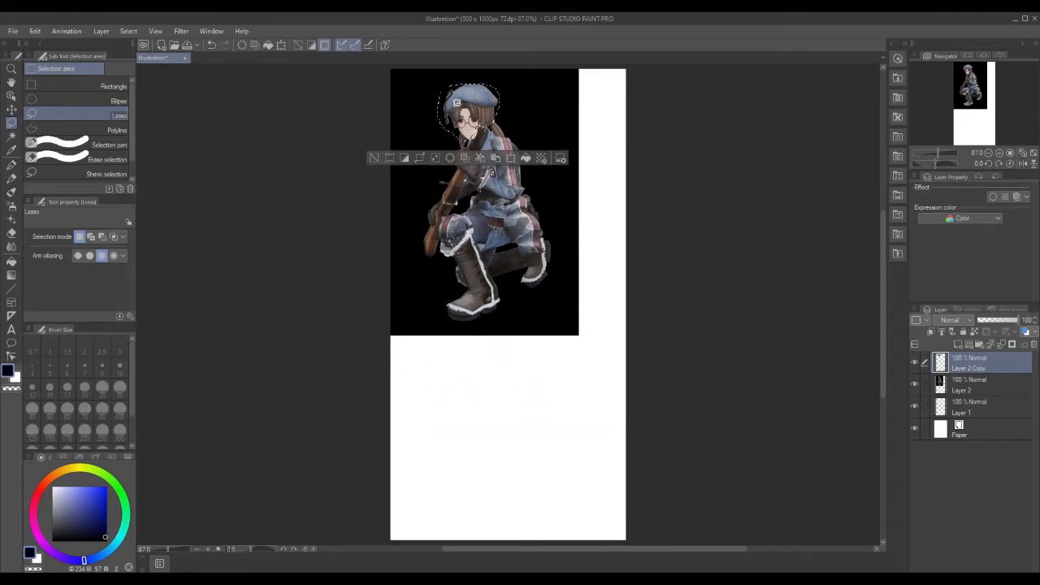
{"action": "left_click_drag", "start_coordinate": [466, 115], "coordinate": [470, 115]}
Try moving the copied head with Scale/Rotate, then cancel the transformation.
{"action": "left_click", "coordinate": [514, 158]}
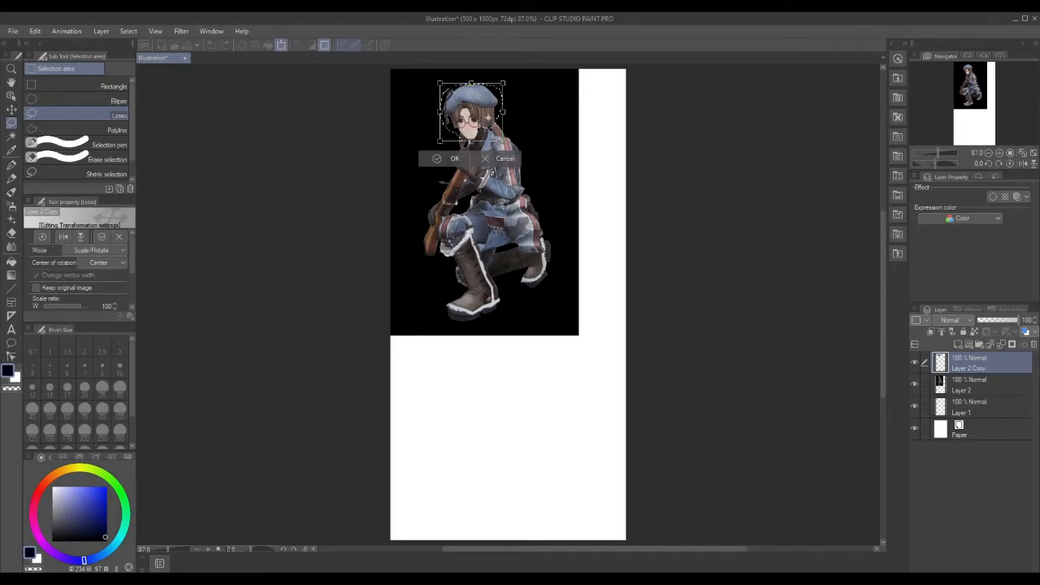
{"action": "left_click_drag", "start_coordinate": [486, 103], "coordinate": [533, 145]}
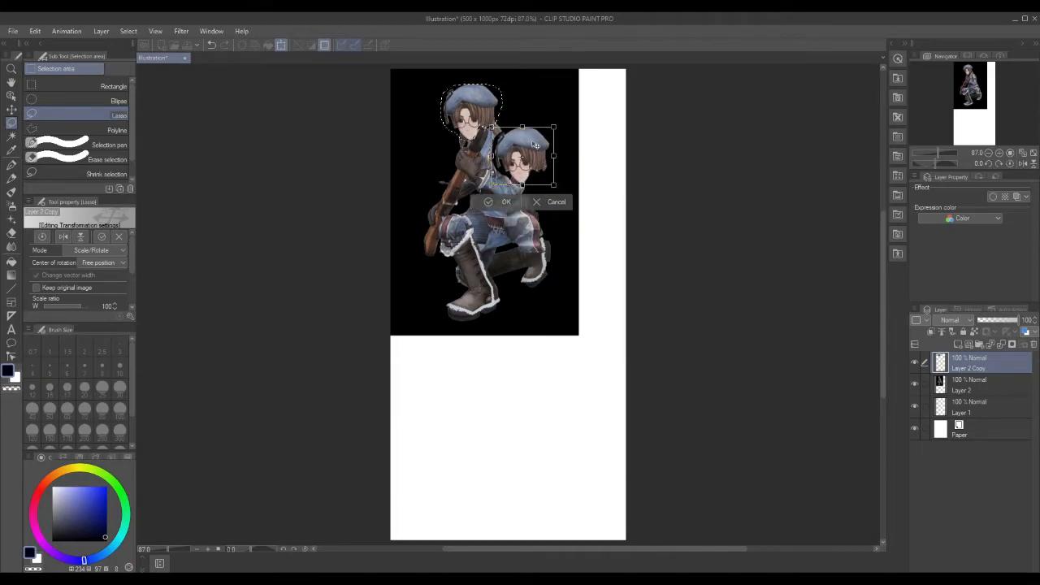
{"action": "left_click_drag", "start_coordinate": [534, 144], "coordinate": [560, 208]}
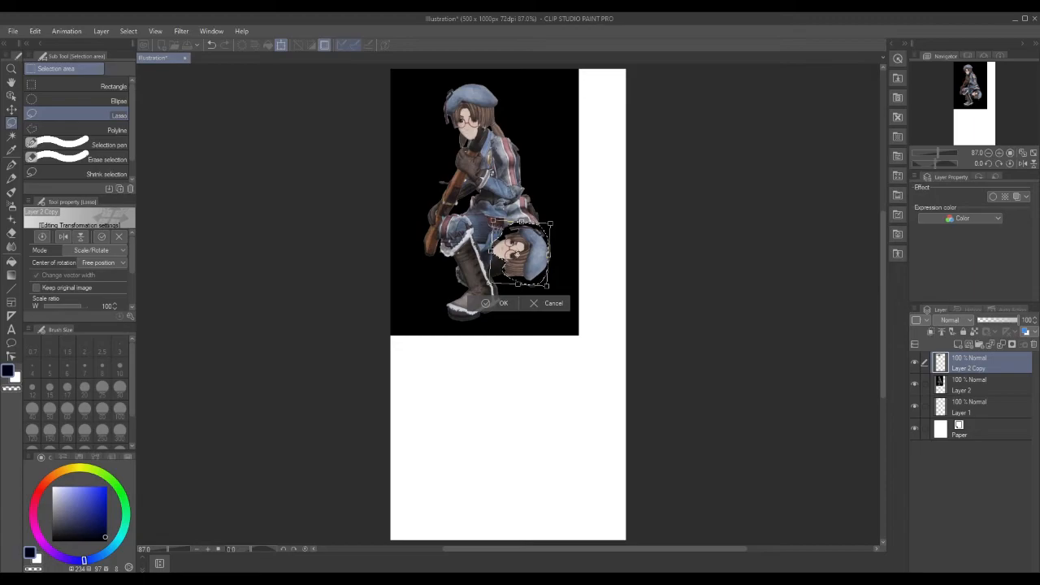
{"action": "left_click_drag", "start_coordinate": [526, 255], "coordinate": [507, 245]}
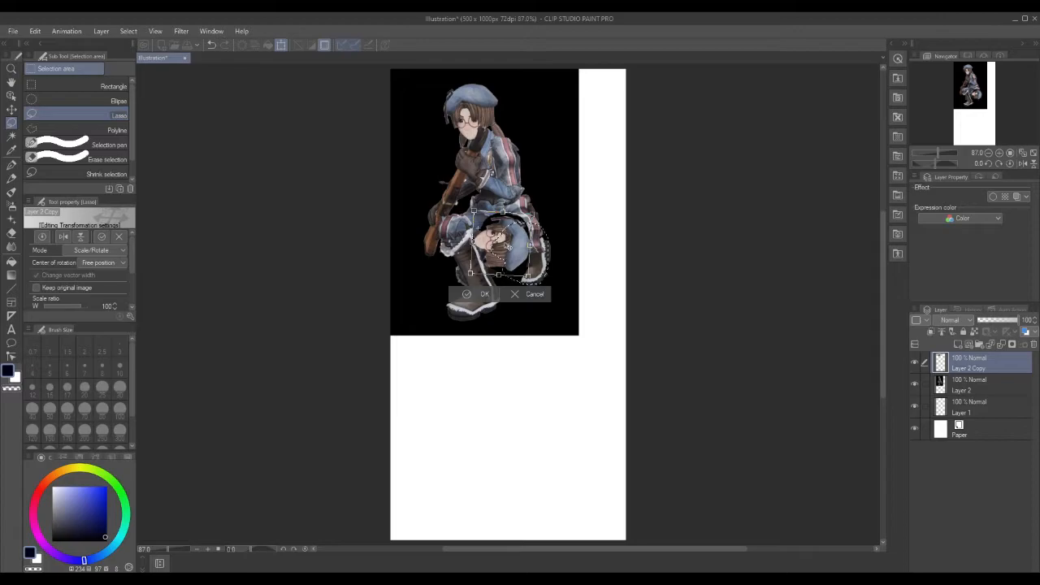
{"action": "mouse_move", "coordinate": [507, 245]}
{"action": "left_mouse_down"}
{"action": "mouse_move", "coordinate": [487, 254]}
{"action": "mouse_move", "coordinate": [486, 293]}
{"action": "mouse_move", "coordinate": [568, 317]}
{"action": "mouse_move", "coordinate": [537, 298]}
{"action": "left_mouse_up"}
{"action": "left_click", "coordinate": [556, 344]}
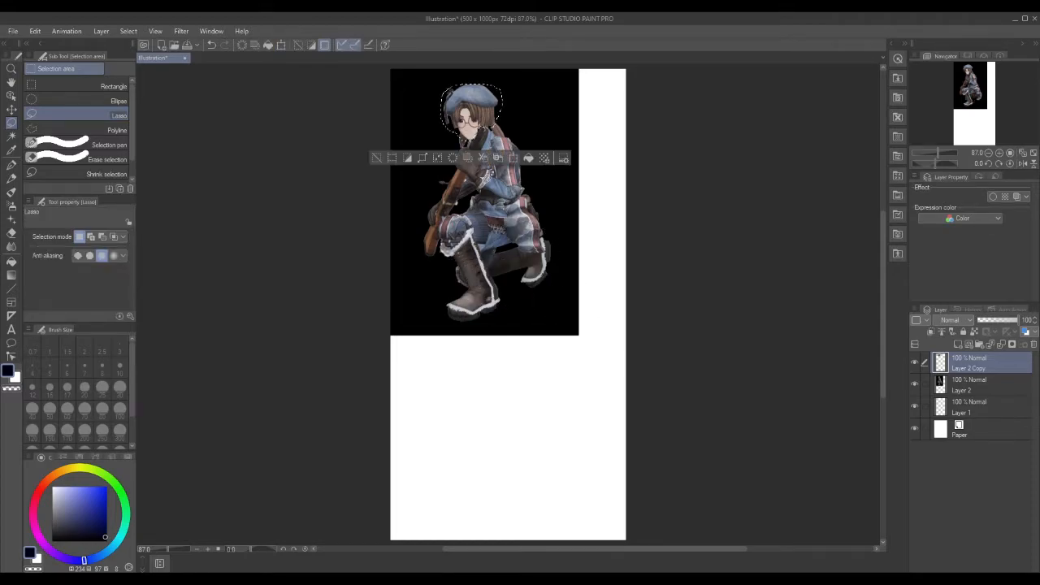
Clear the head selection, duplicate Layer 2, and hide Layer 2 and Layer 2 Copy.
{"action": "left_click", "coordinate": [375, 160]}
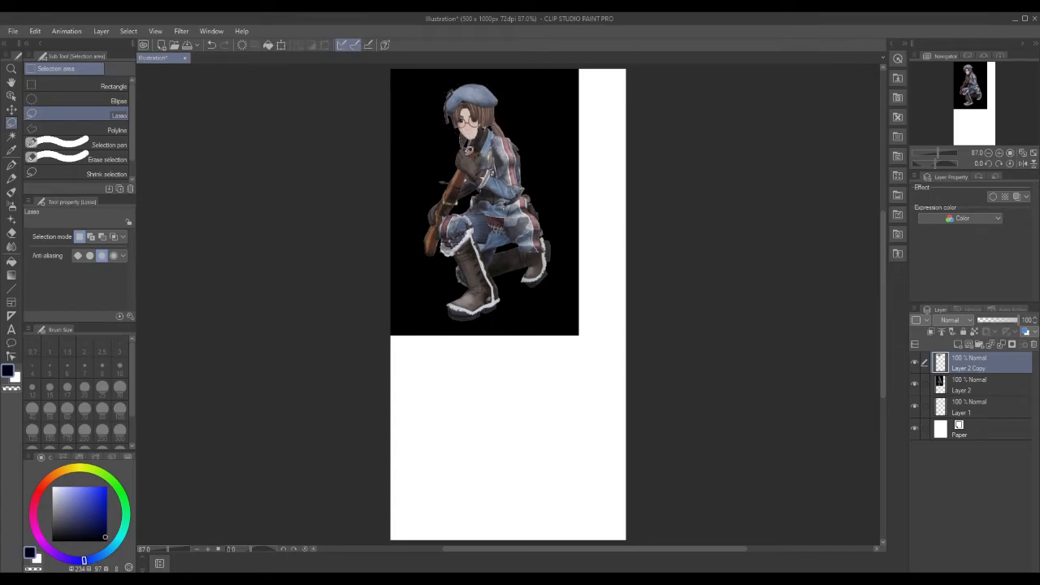
{"action": "right_click", "coordinate": [1006, 386]}
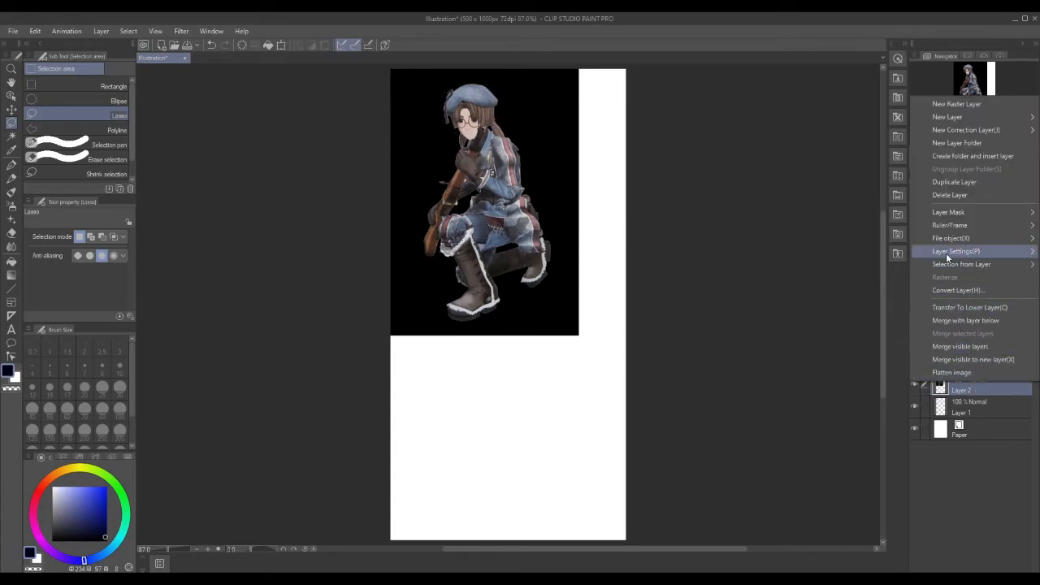
{"action": "left_click", "coordinate": [954, 182]}
{"action": "left_click", "coordinate": [924, 364]}
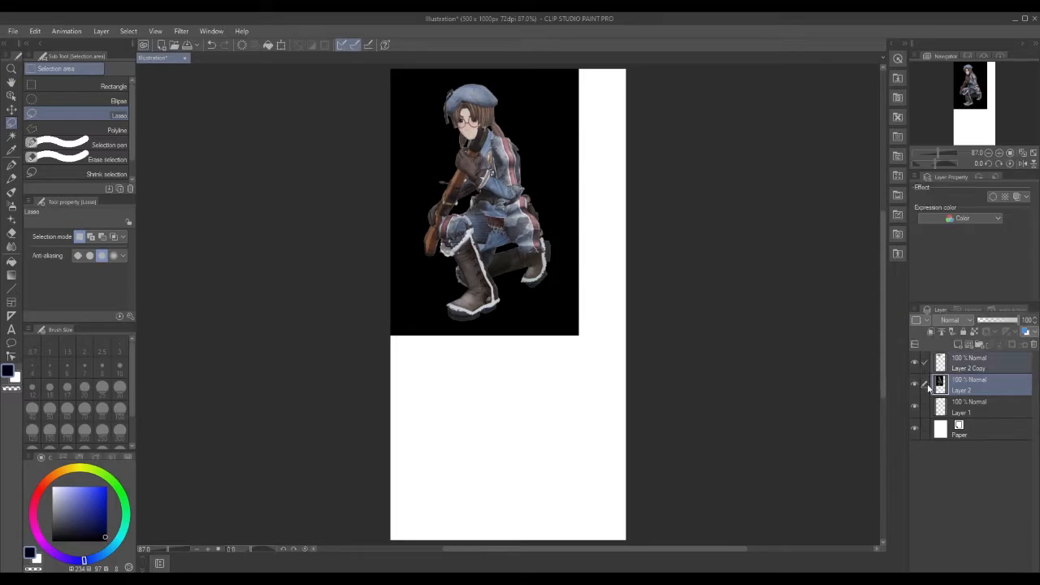
{"action": "left_click", "coordinate": [916, 386]}
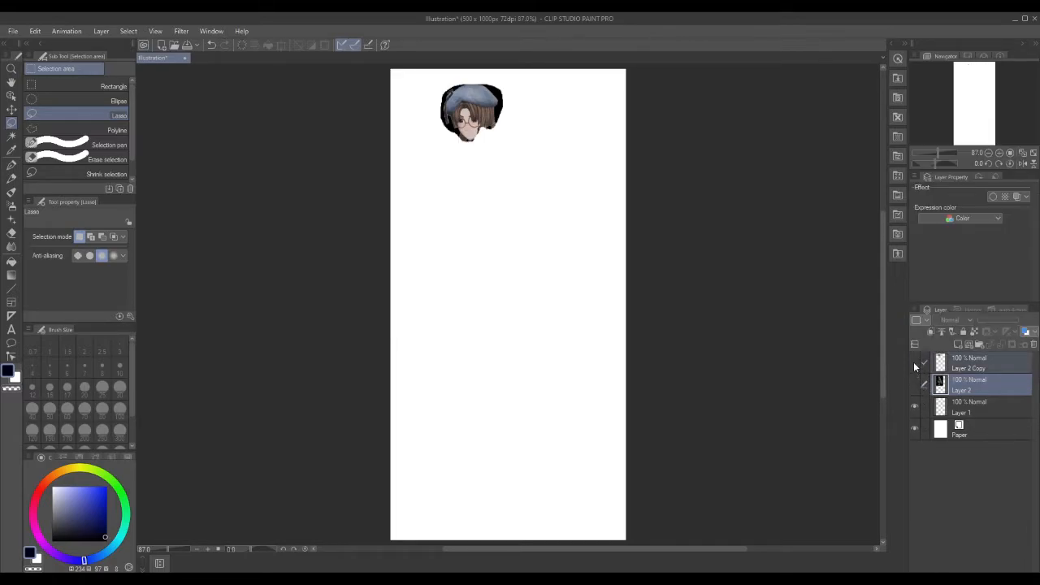
{"action": "left_click", "coordinate": [914, 362]}
Delete Layer 2 and Layer 2 Copy together.
{"action": "left_click", "coordinate": [1007, 363]}
{"action": "left_click", "coordinate": [1015, 385]}
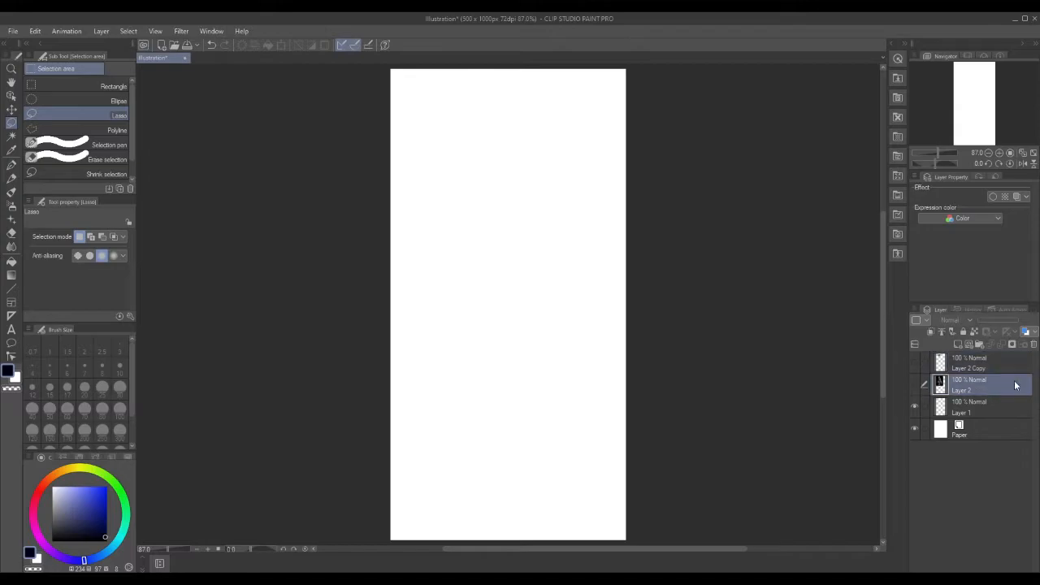
{"action": "left_click", "coordinate": [925, 365]}
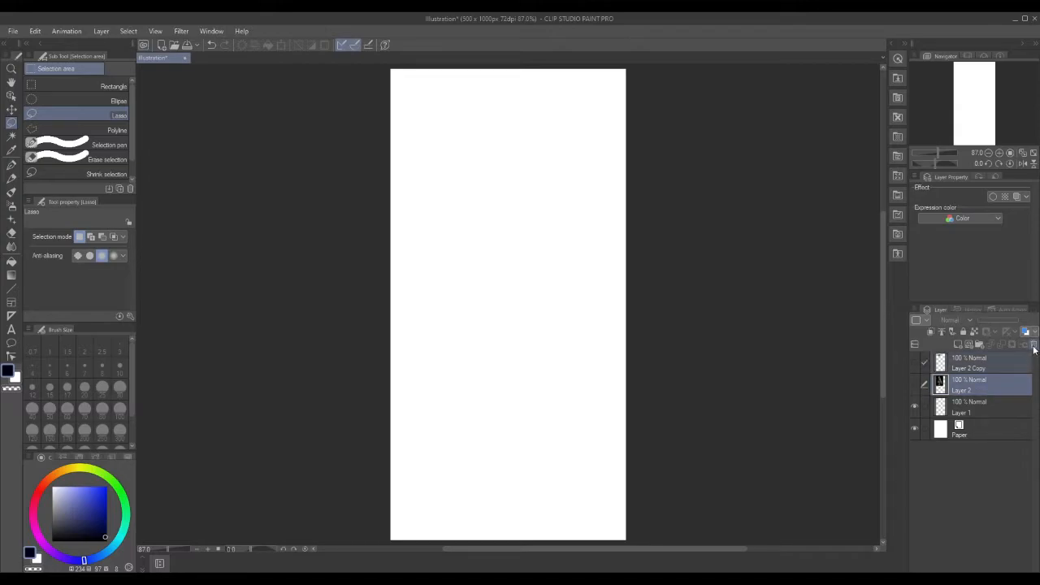
{"action": "left_click", "coordinate": [1035, 346]}
{"action": "left_click", "coordinate": [526, 228]}
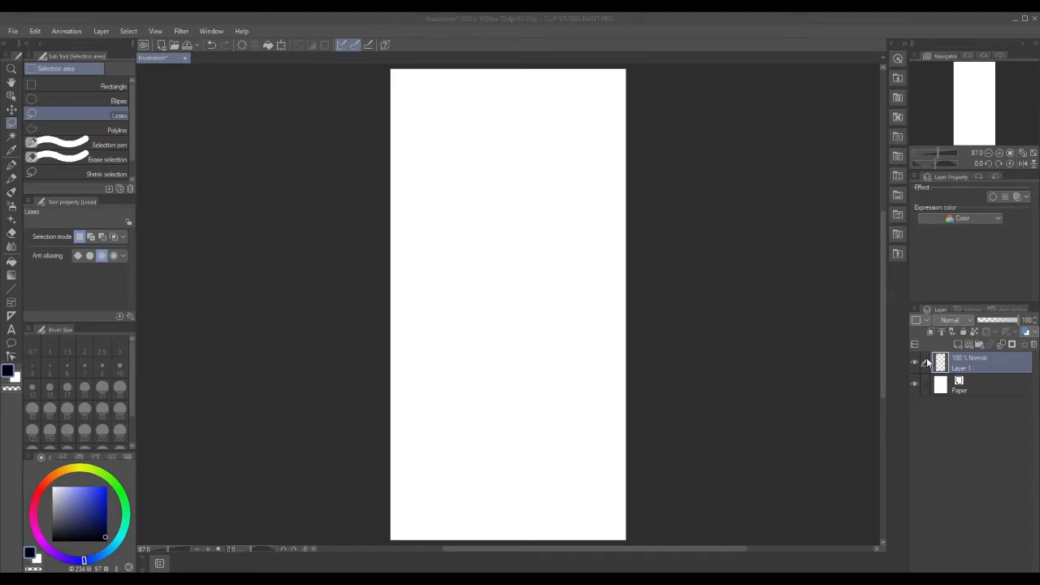
Add two empty layers, Layer 2 and Layer 3, above Layer 1, and open nadine.png.
{"action": "left_click", "coordinate": [956, 341]}
{"action": "left_click", "coordinate": [956, 341]}
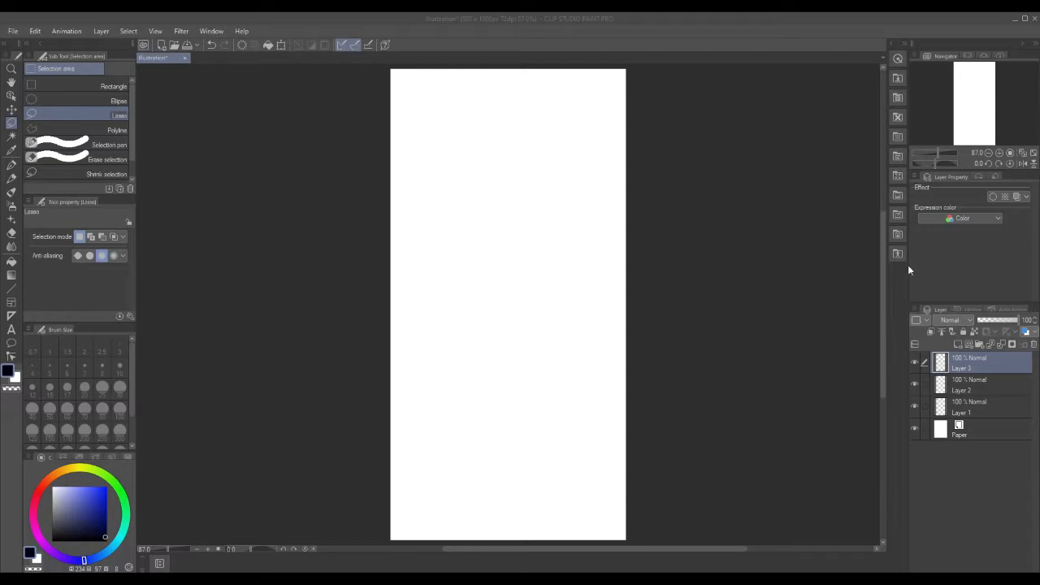
{"action": "left_click", "coordinate": [19, 32]}
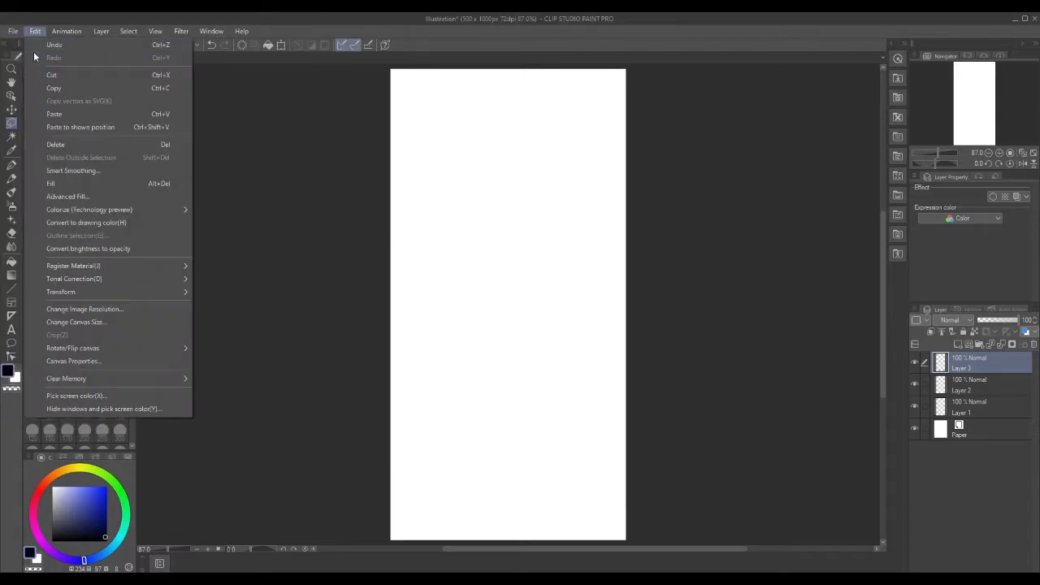
{"action": "left_click", "coordinate": [35, 73]}
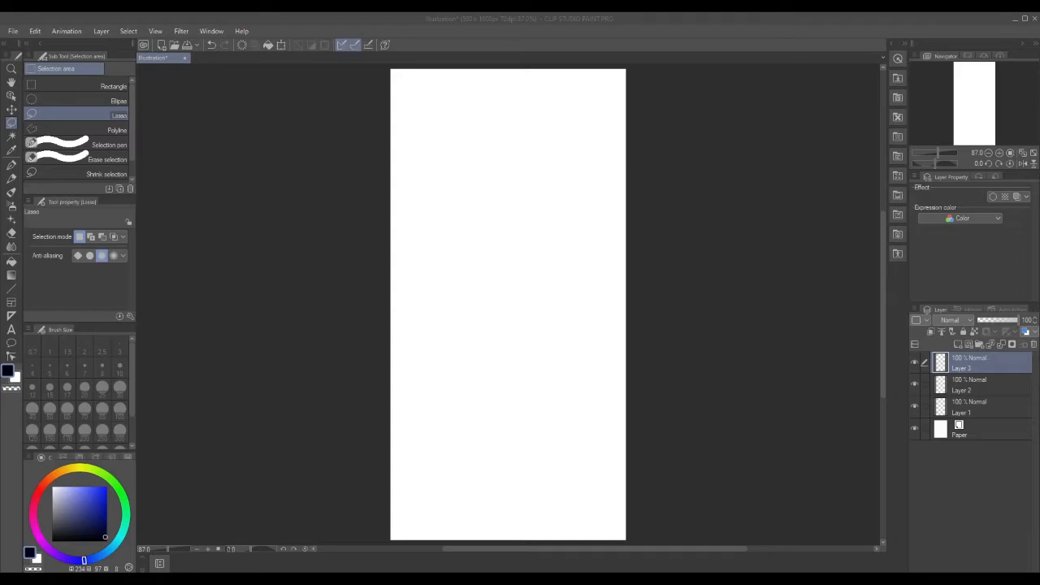
{"action": "key", "text": "Return"}
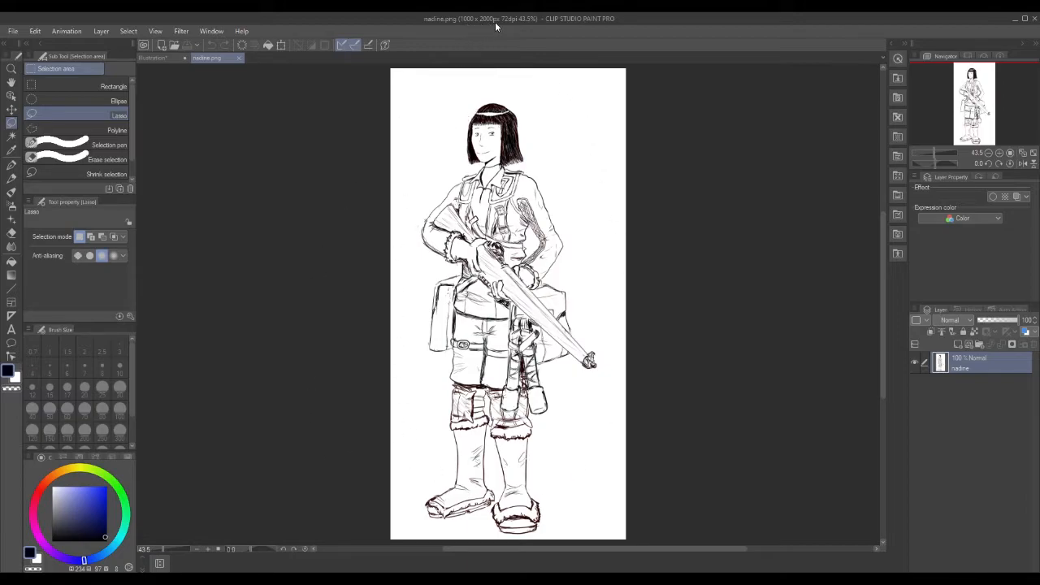
Compare the blank Illustration with the nadine.png drawing by switching between their tabs.
{"action": "left_click", "coordinate": [158, 60]}
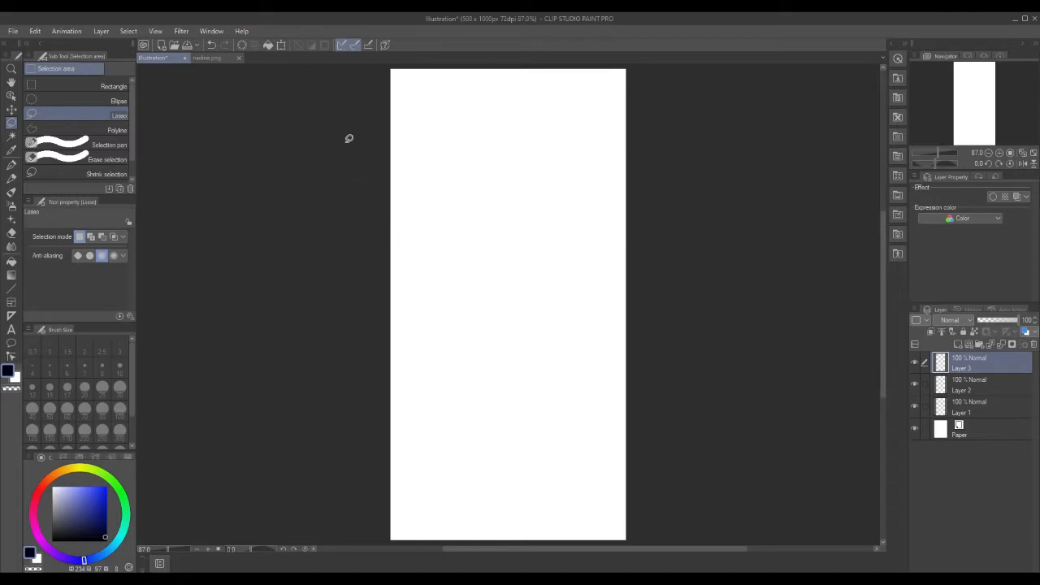
{"action": "left_click", "coordinate": [213, 58]}
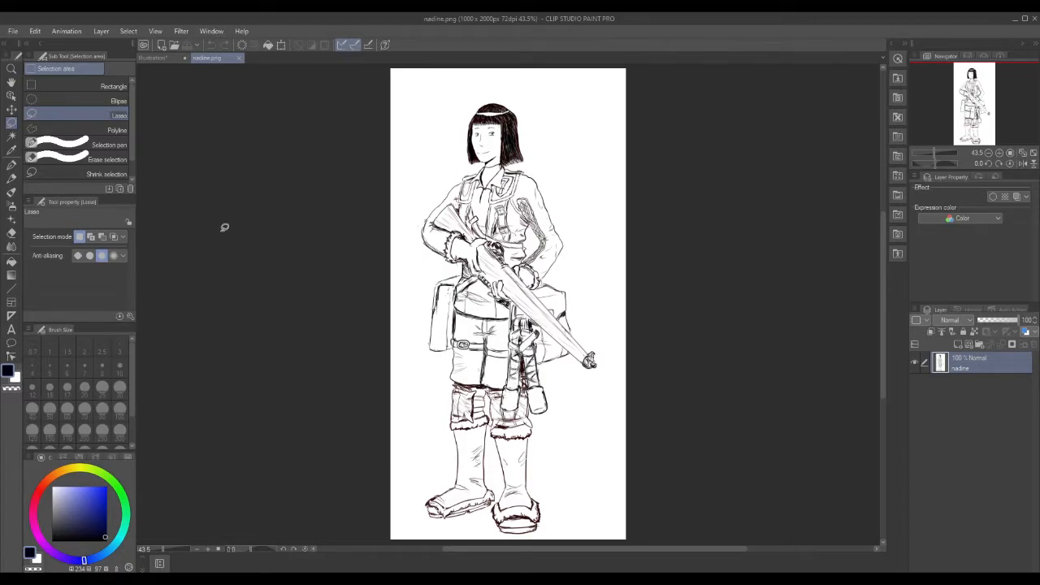
{"action": "left_click", "coordinate": [167, 60]}
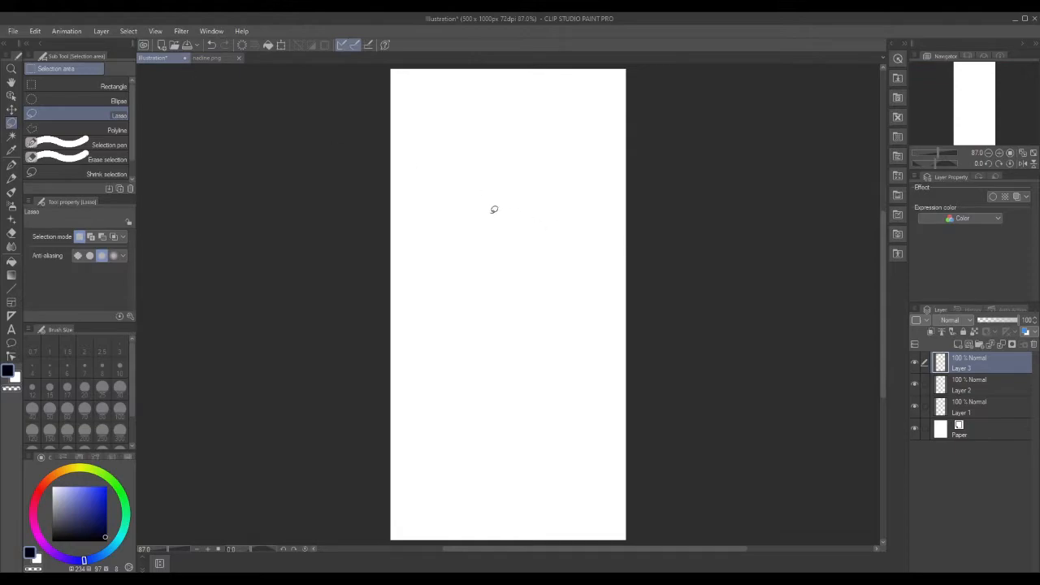
Close nadine.png, pick a red hue on the colour wheel, and select the Pencil tool.
{"action": "left_click", "coordinate": [240, 61]}
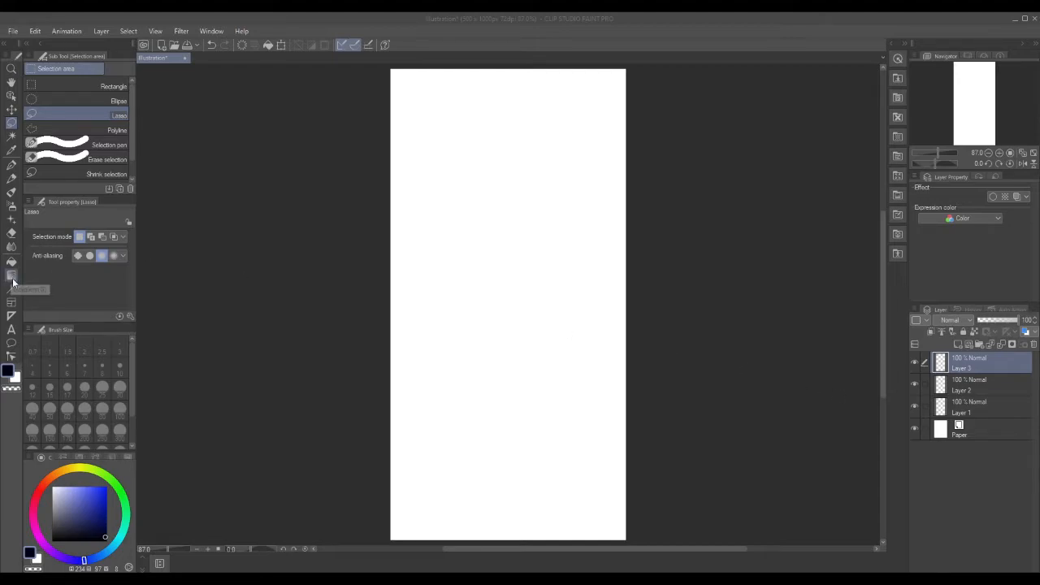
{"action": "left_click", "coordinate": [38, 491]}
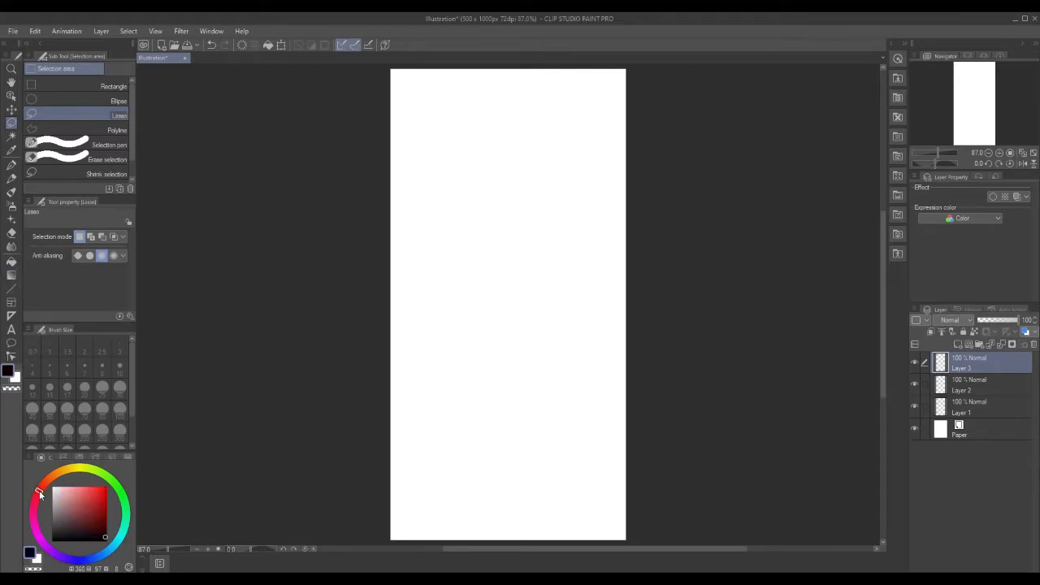
{"action": "left_click", "coordinate": [12, 178]}
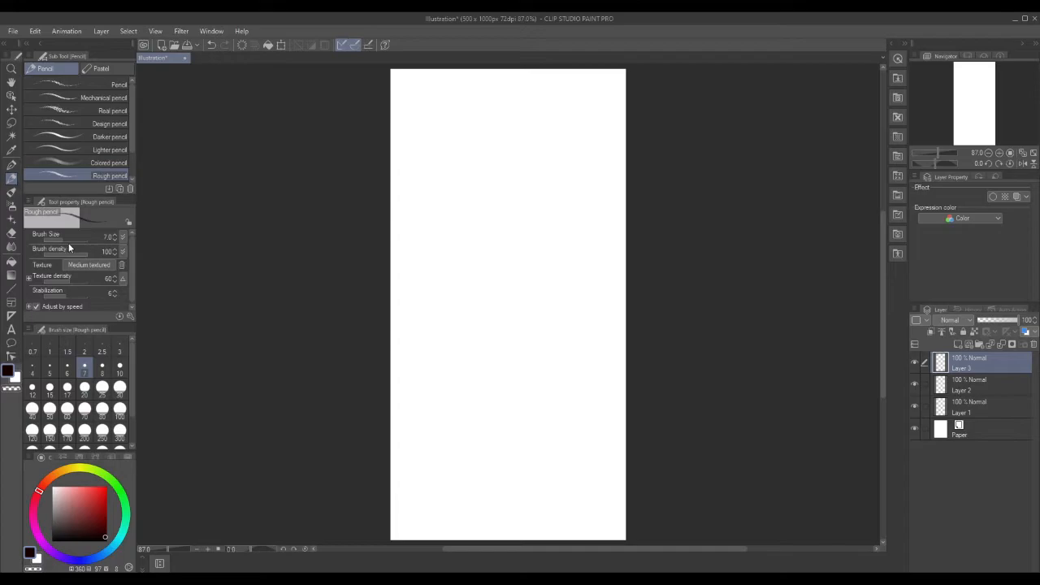
Undo the faint stray stroke, then draw a small head oval in pure red with the Real pencil.
{"action": "left_click", "coordinate": [79, 113]}
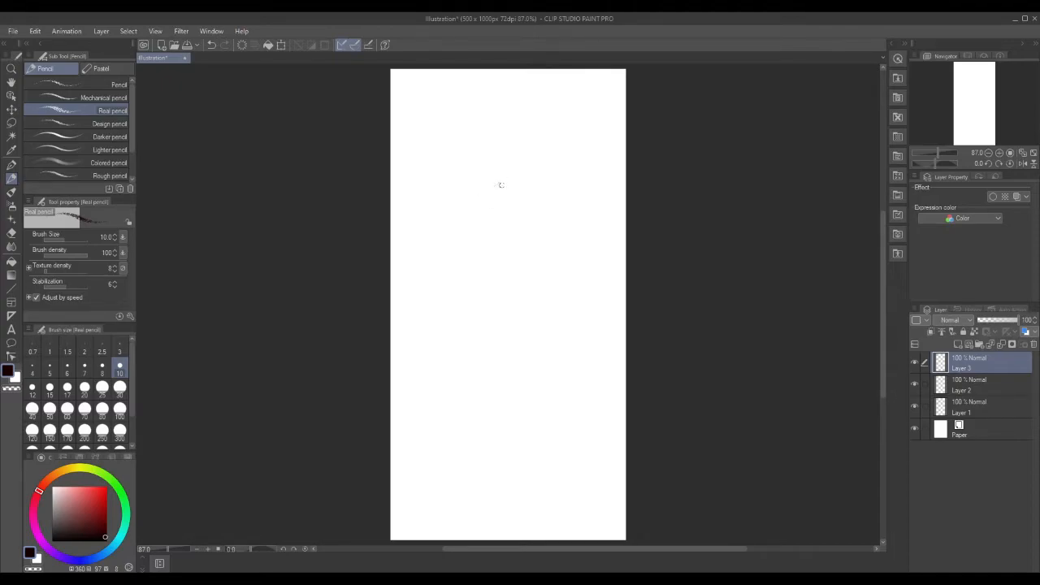
{"action": "left_click", "coordinate": [13, 32]}
{"action": "left_click", "coordinate": [34, 34]}
{"action": "left_click", "coordinate": [37, 35]}
{"action": "left_click", "coordinate": [45, 45]}
{"action": "left_click", "coordinate": [108, 486]}
{"action": "mouse_move", "coordinate": [508, 189]}
{"action": "left_mouse_down"}
{"action": "mouse_move", "coordinate": [479, 212]}
{"action": "mouse_move", "coordinate": [505, 242]}
{"action": "mouse_move", "coordinate": [534, 228]}
{"action": "mouse_move", "coordinate": [529, 198]}
{"action": "mouse_move", "coordinate": [505, 185]}
{"action": "mouse_move", "coordinate": [535, 217]}
{"action": "mouse_move", "coordinate": [507, 188]}
{"action": "mouse_move", "coordinate": [500, 257]}
{"action": "mouse_move", "coordinate": [551, 217]}
{"action": "mouse_move", "coordinate": [514, 167]}
{"action": "mouse_move", "coordinate": [464, 198]}
{"action": "left_mouse_up"}
Lasso around the head, try a red fill, and undo it.
{"action": "key", "text": "m"}
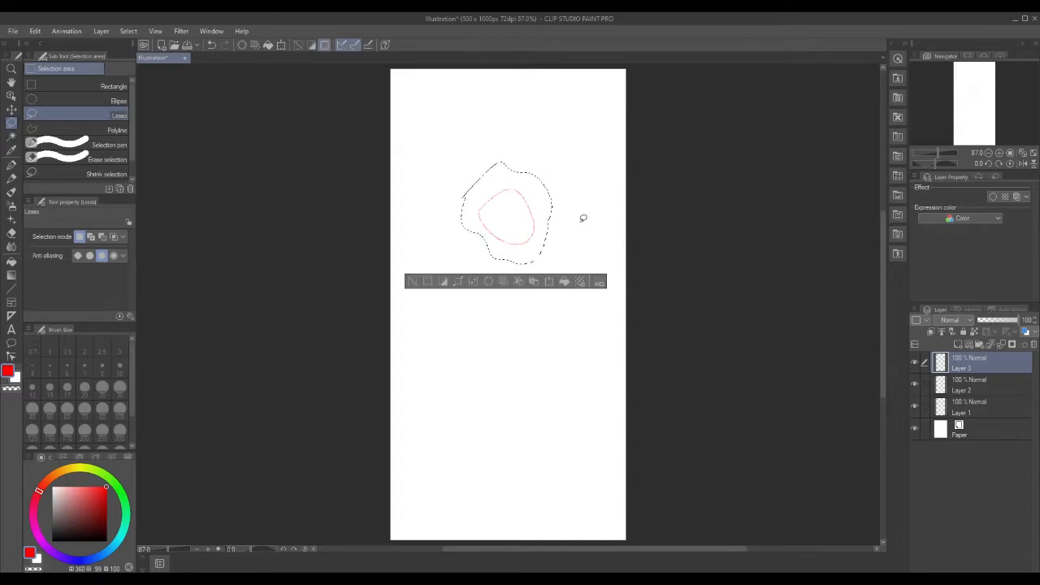
{"action": "left_click", "coordinate": [564, 281]}
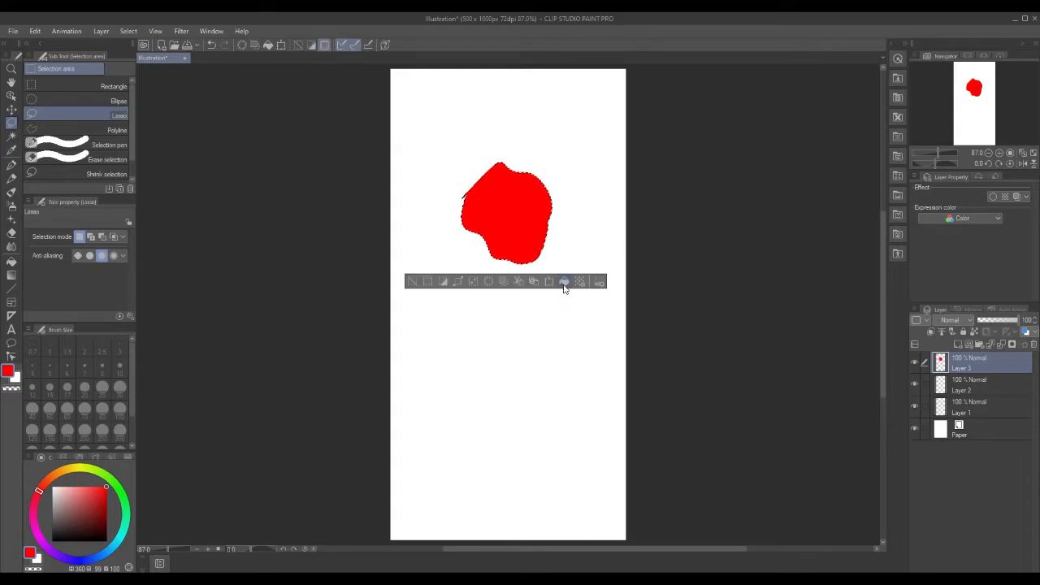
{"action": "left_click", "coordinate": [35, 31]}
{"action": "left_click", "coordinate": [40, 42]}
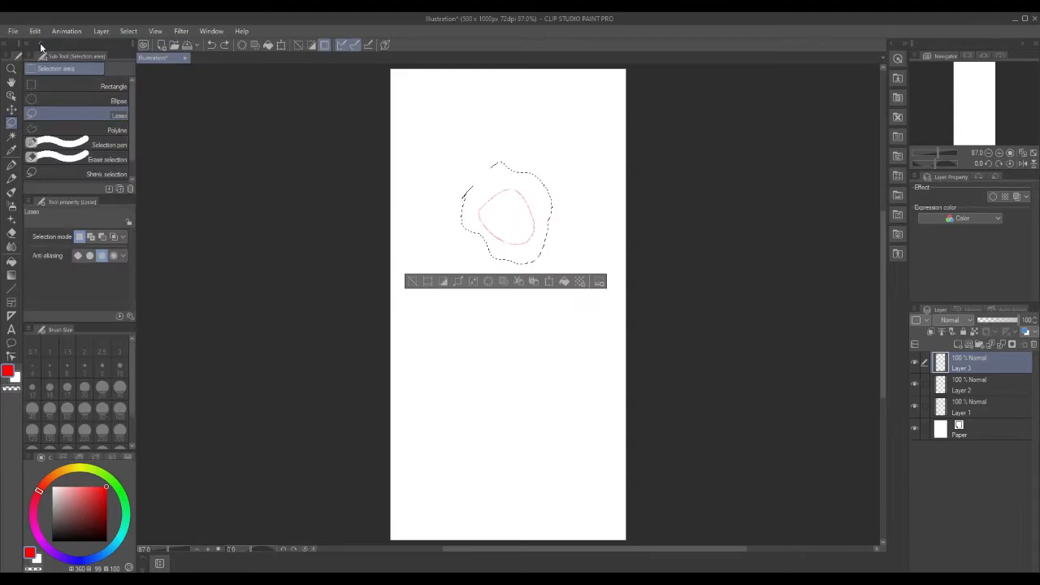
Rotate the head oval slightly clockwise with Scale/Rotate, then deselect.
{"action": "left_click", "coordinate": [548, 284]}
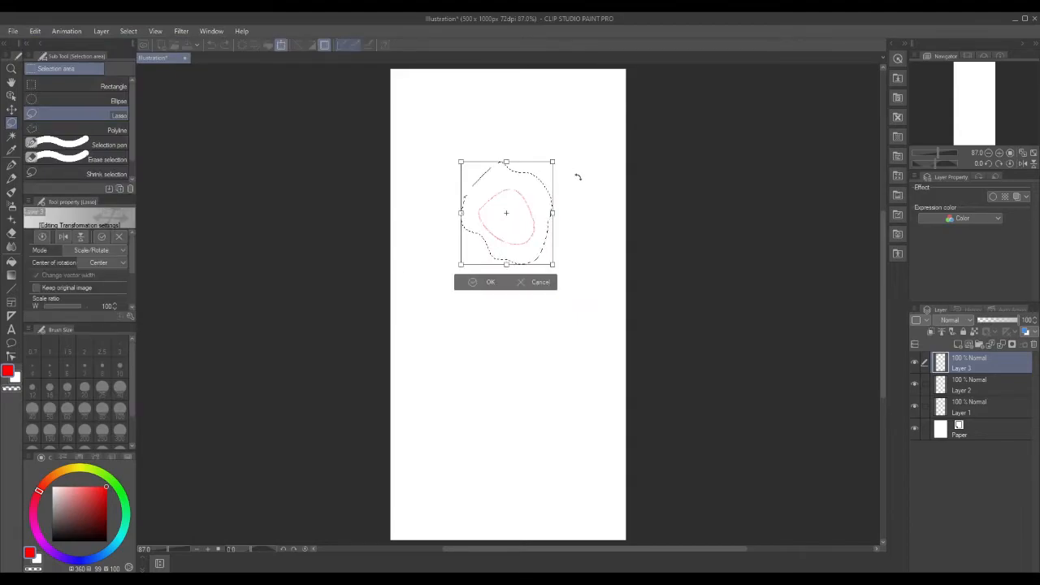
{"action": "left_click_drag", "start_coordinate": [558, 147], "coordinate": [571, 170]}
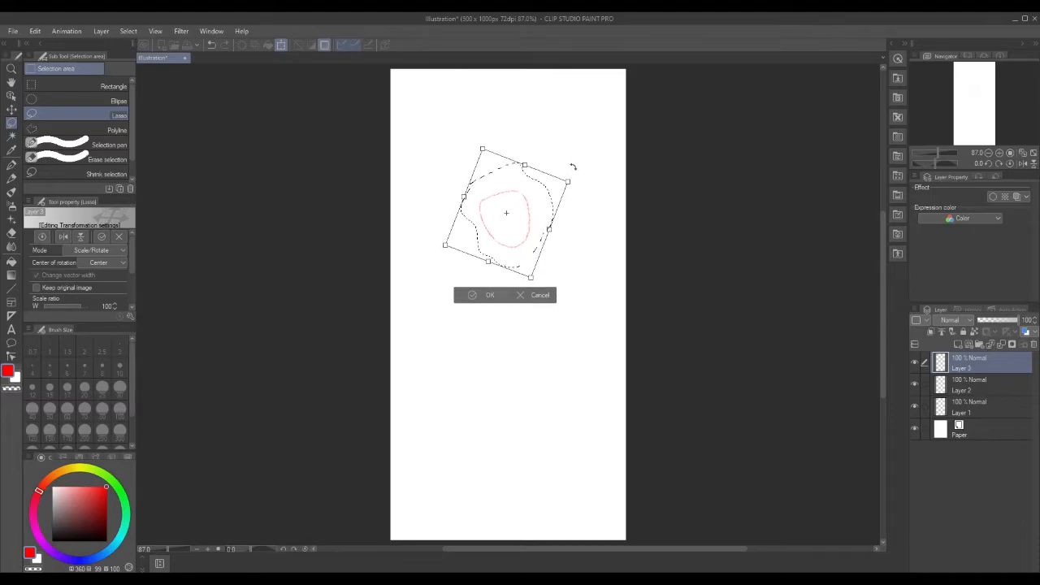
{"action": "left_click_drag", "start_coordinate": [573, 167], "coordinate": [575, 172]}
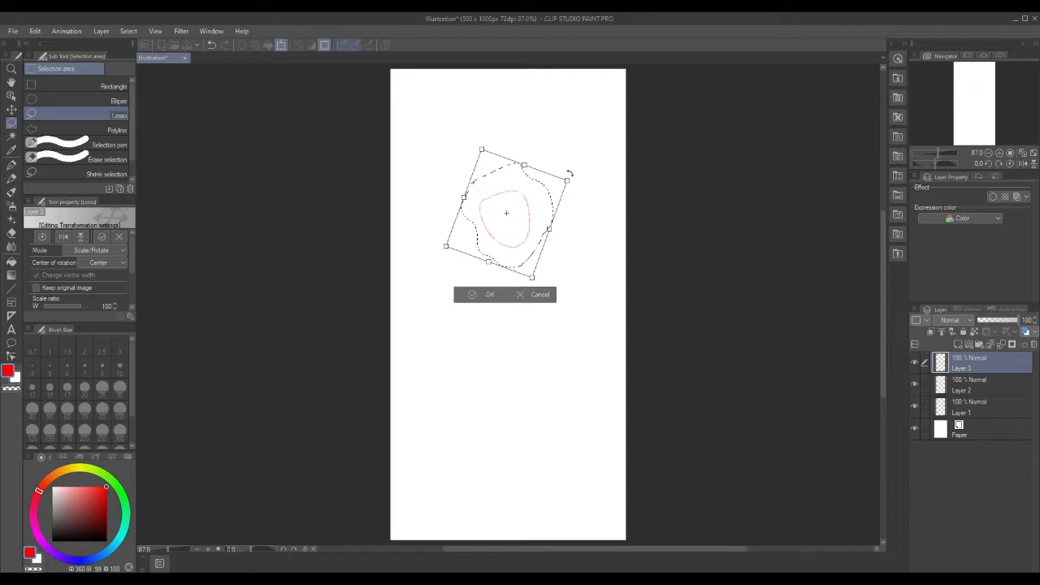
{"action": "left_click", "coordinate": [489, 293]}
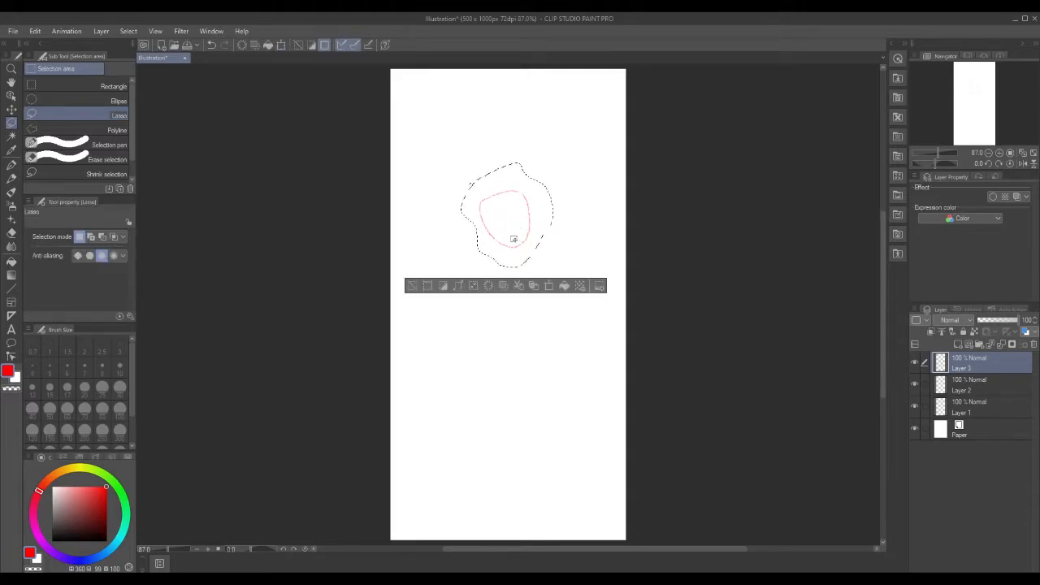
{"action": "left_click", "coordinate": [411, 284]}
Draw cross guidelines on the face and undo a stray stroke above the head.
{"action": "left_click", "coordinate": [11, 178]}
{"action": "left_click_drag", "start_coordinate": [495, 217], "coordinate": [510, 216]}
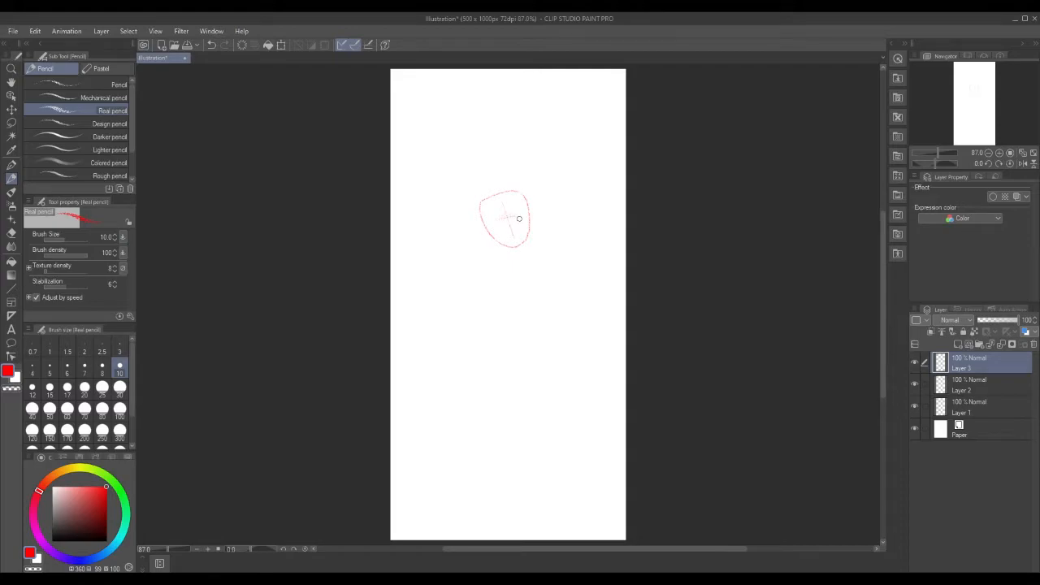
{"action": "mouse_move", "coordinate": [472, 118]}
{"action": "left_mouse_down"}
{"action": "mouse_move", "coordinate": [507, 137]}
{"action": "mouse_move", "coordinate": [515, 124]}
{"action": "mouse_move", "coordinate": [508, 100]}
{"action": "left_mouse_up"}
{"action": "left_click", "coordinate": [35, 30]}
{"action": "left_click", "coordinate": [47, 42]}
Erase the extra stroke above the head and move the Google Images browser aside.
{"action": "left_click_drag", "start_coordinate": [477, 156], "coordinate": [499, 142]}
{"action": "mouse_move", "coordinate": [441, 123]}
{"action": "left_mouse_down"}
{"action": "mouse_move", "coordinate": [454, 148]}
{"action": "mouse_move", "coordinate": [450, 137]}
{"action": "mouse_move", "coordinate": [486, 158]}
{"action": "mouse_move", "coordinate": [503, 125]}
{"action": "left_mouse_up"}
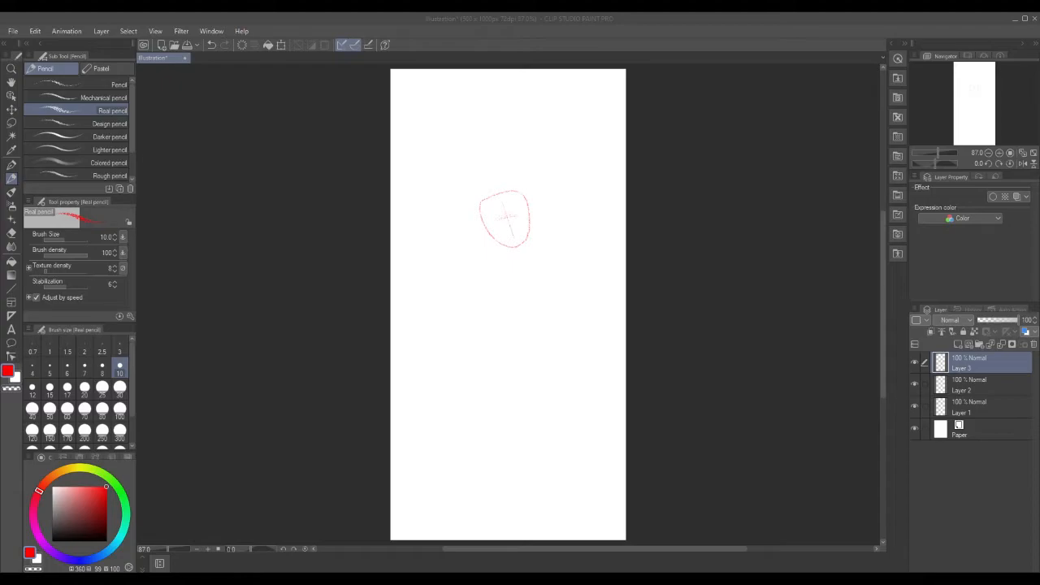
{"action": "left_click_drag", "start_coordinate": [1039, 162], "coordinate": [679, 125]}
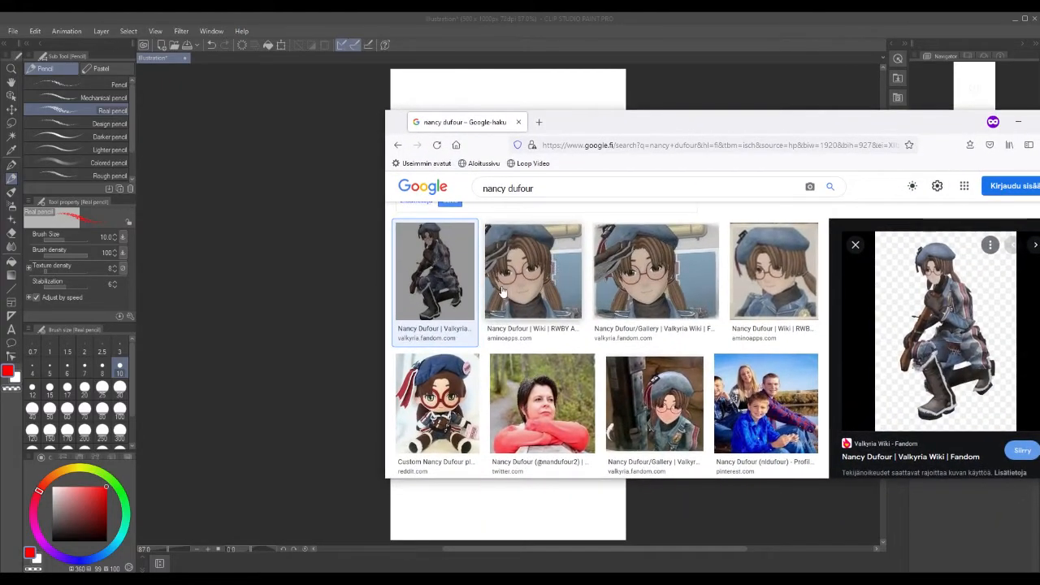
{"action": "left_click_drag", "start_coordinate": [648, 134], "coordinate": [1039, 135]}
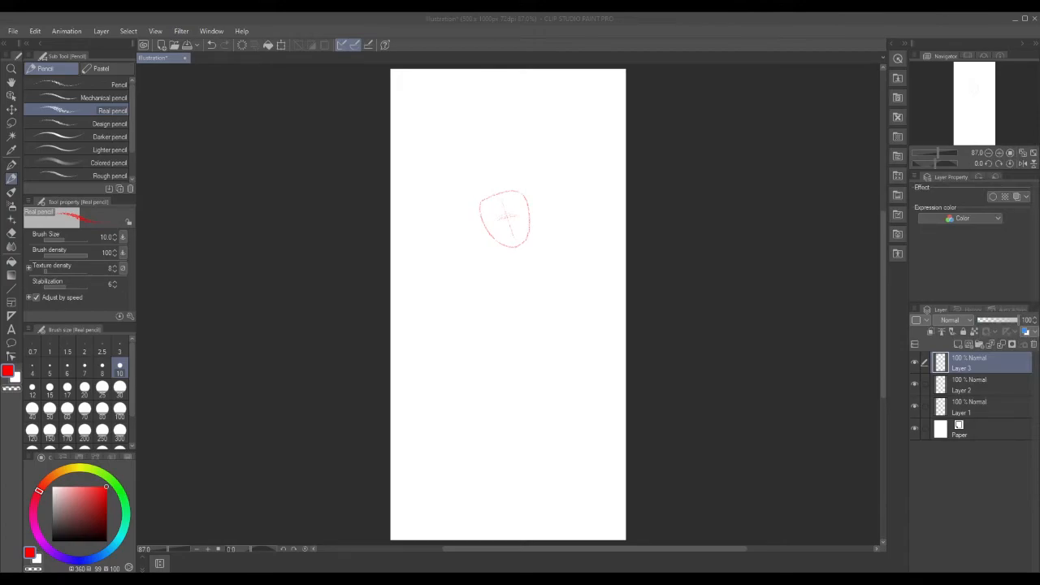
Trim the upper-left face outline, then sketch the shoulder line and left torso side.
{"action": "mouse_move", "coordinate": [487, 209]}
{"action": "left_mouse_down"}
{"action": "mouse_move", "coordinate": [505, 192]}
{"action": "mouse_move", "coordinate": [484, 213]}
{"action": "mouse_move", "coordinate": [491, 195]}
{"action": "mouse_move", "coordinate": [526, 201]}
{"action": "left_mouse_up"}
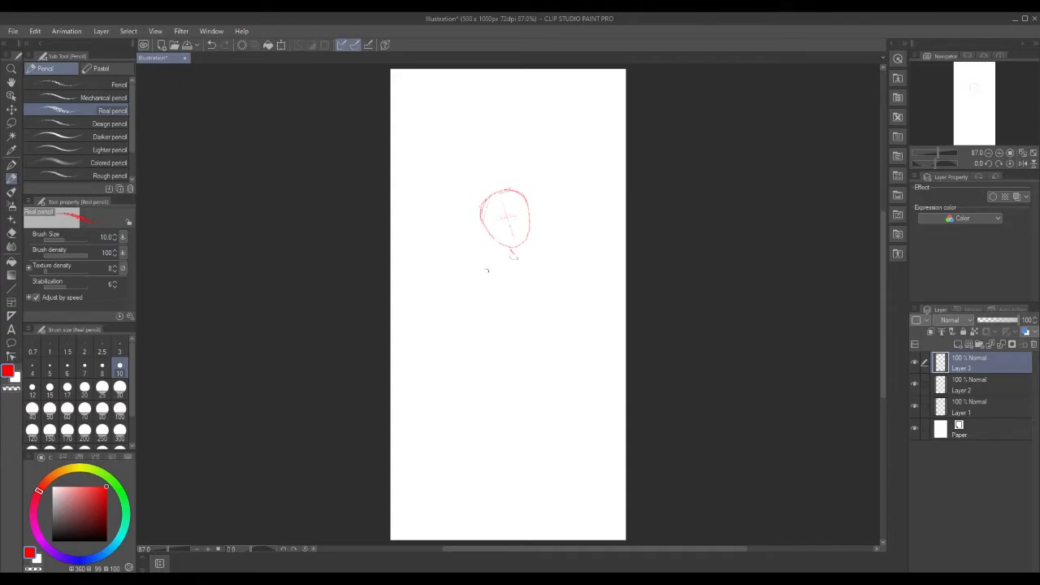
{"action": "left_click_drag", "start_coordinate": [510, 260], "coordinate": [544, 269]}
{"action": "mouse_move", "coordinate": [495, 286]}
{"action": "left_mouse_down"}
{"action": "mouse_move", "coordinate": [500, 341]}
{"action": "mouse_move", "coordinate": [546, 331]}
{"action": "left_mouse_up"}
Redraw the arm reaching outward to the left, ending in a small hand circle.
{"action": "left_click_drag", "start_coordinate": [443, 234], "coordinate": [477, 267]}
{"action": "left_click_drag", "start_coordinate": [478, 306], "coordinate": [470, 331]}
{"action": "left_click_drag", "start_coordinate": [439, 271], "coordinate": [440, 271]}
Lasso the whole figure, shift it slightly up and left, and deselect.
{"action": "left_click", "coordinate": [11, 123]}
{"action": "mouse_move", "coordinate": [435, 348]}
{"action": "left_mouse_down"}
{"action": "mouse_move", "coordinate": [528, 360]}
{"action": "mouse_move", "coordinate": [584, 282]}
{"action": "mouse_move", "coordinate": [525, 149]}
{"action": "mouse_move", "coordinate": [411, 238]}
{"action": "mouse_move", "coordinate": [429, 340]}
{"action": "left_mouse_up"}
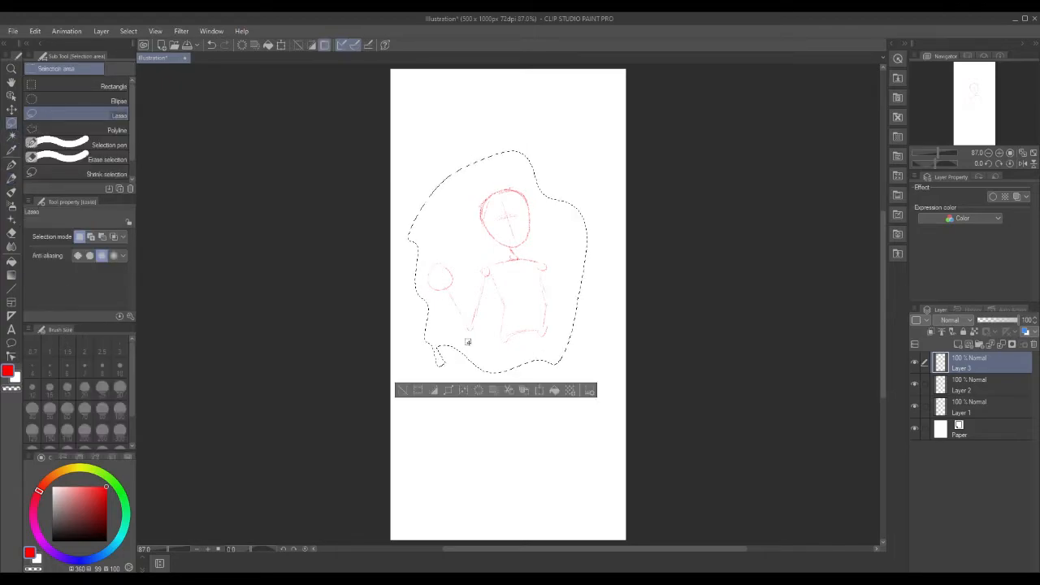
{"action": "left_click", "coordinate": [538, 391]}
{"action": "mouse_move", "coordinate": [568, 247]}
{"action": "left_mouse_down"}
{"action": "mouse_move", "coordinate": [566, 222]}
{"action": "mouse_move", "coordinate": [558, 242]}
{"action": "left_mouse_up"}
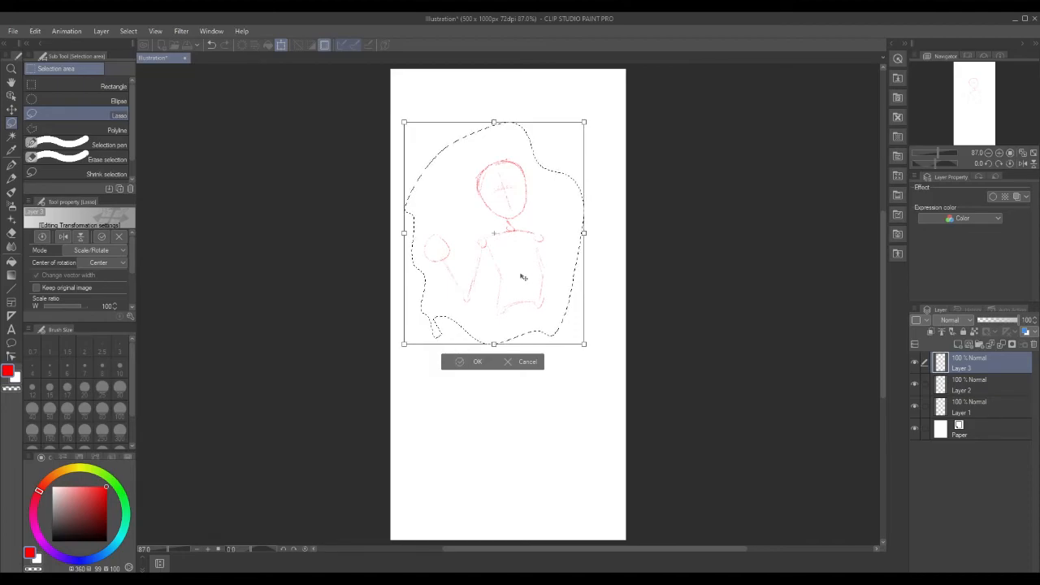
{"action": "left_click", "coordinate": [464, 362]}
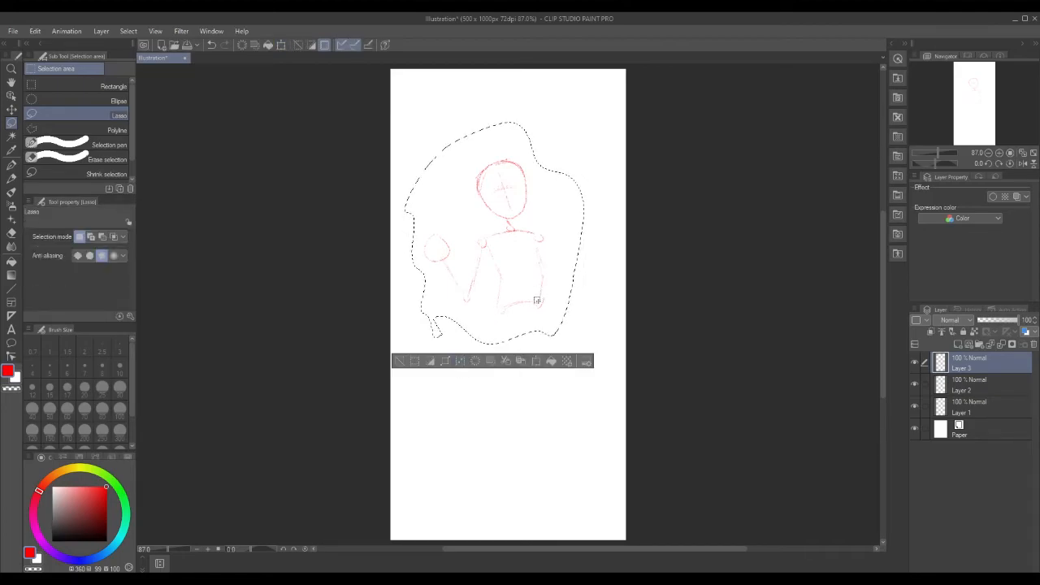
{"action": "left_click", "coordinate": [400, 361]}
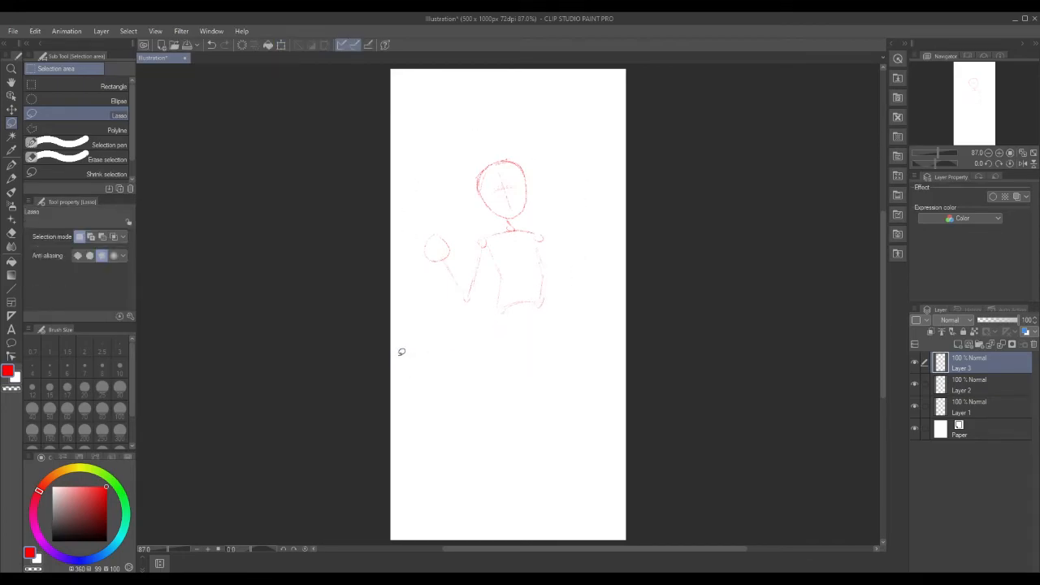
Erase the torso lines and redraw its right side and bottom edge in red pencil.
{"action": "mouse_move", "coordinate": [538, 265]}
{"action": "left_mouse_down"}
{"action": "mouse_move", "coordinate": [538, 285]}
{"action": "mouse_move", "coordinate": [501, 311]}
{"action": "left_mouse_up"}
{"action": "left_click_drag", "start_coordinate": [491, 251], "coordinate": [501, 268]}
{"action": "left_click", "coordinate": [401, 289]}
{"action": "key", "text": "p"}
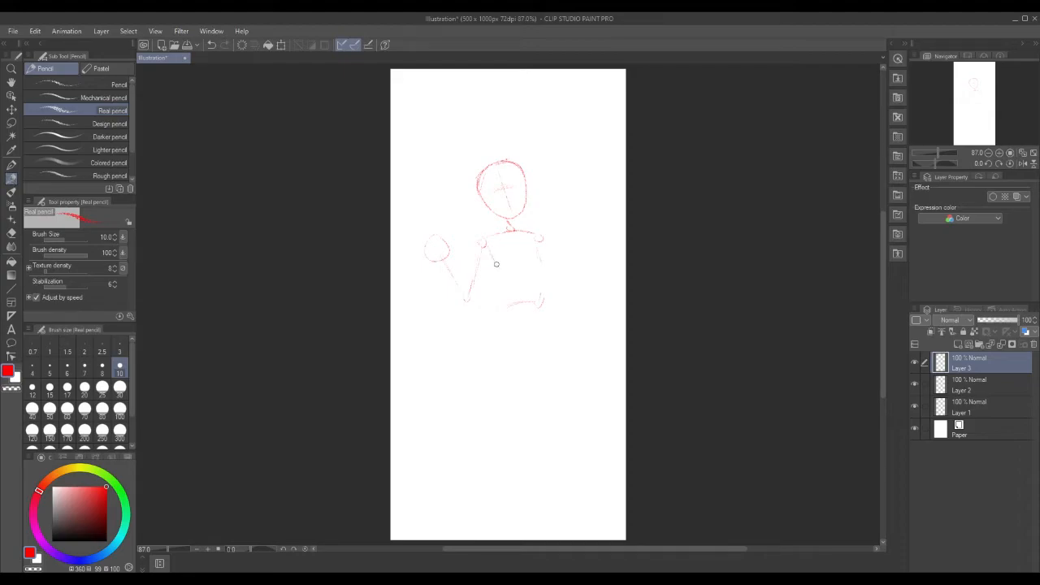
{"action": "left_click_drag", "start_coordinate": [538, 243], "coordinate": [541, 262]}
{"action": "mouse_move", "coordinate": [505, 304]}
{"action": "left_mouse_down"}
{"action": "mouse_move", "coordinate": [499, 311]}
{"action": "mouse_move", "coordinate": [536, 301]}
{"action": "left_mouse_up"}
{"action": "left_click_drag", "start_coordinate": [477, 291], "coordinate": [488, 318]}
Draw a hand circle at the end of the right arm in red.
{"action": "key", "text": "x"}
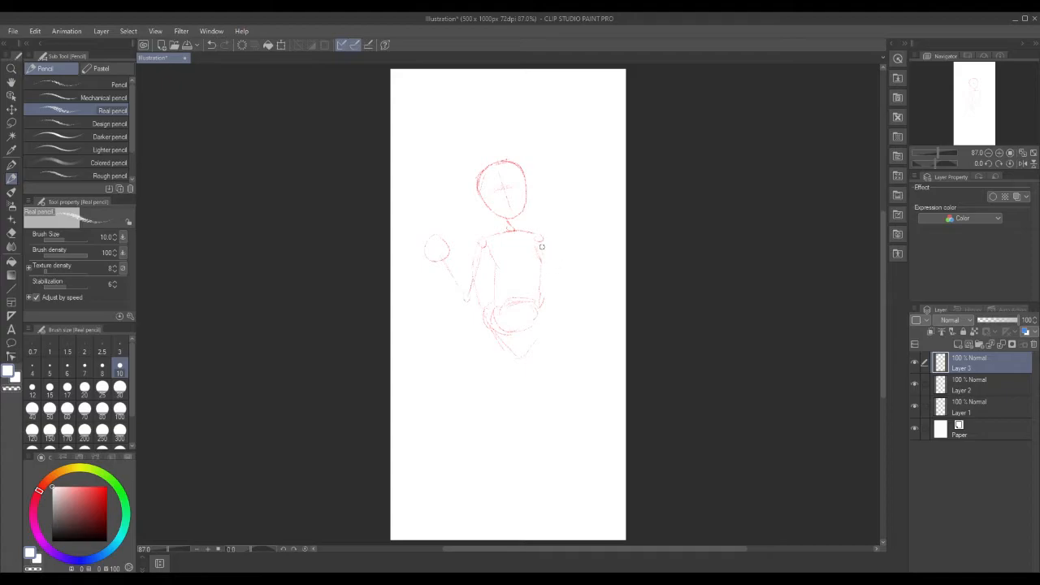
{"action": "key", "text": "x"}
{"action": "left_click_drag", "start_coordinate": [562, 345], "coordinate": [558, 341]}
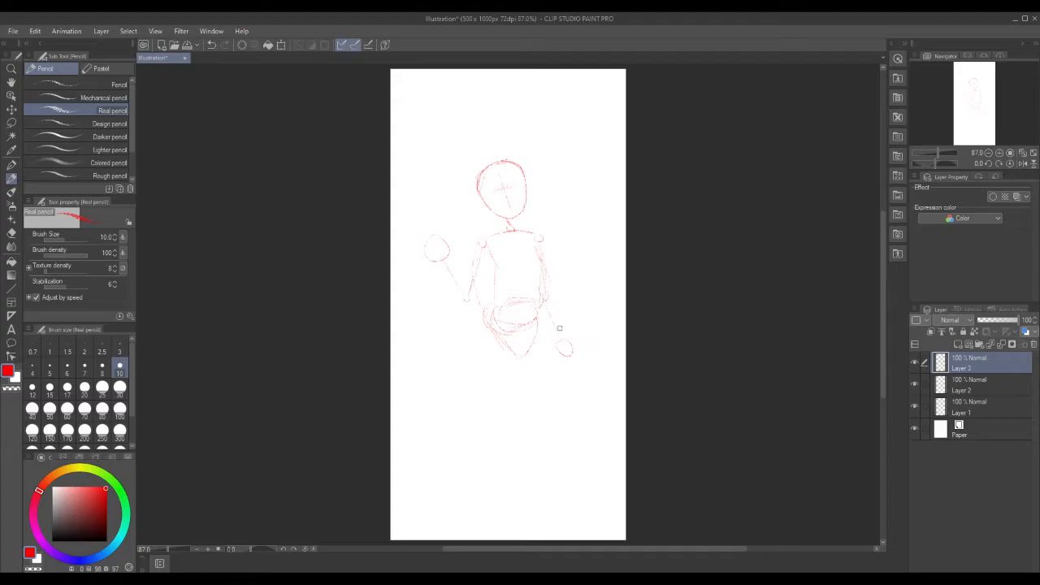
Extend the forearm to the hand circle and sketch a lower leg ending in a foot.
{"action": "left_click_drag", "start_coordinate": [558, 338], "coordinate": [571, 351]}
{"action": "left_click_drag", "start_coordinate": [512, 389], "coordinate": [525, 407]}
{"action": "mouse_move", "coordinate": [534, 477]}
{"action": "left_mouse_down"}
{"action": "mouse_move", "coordinate": [541, 490]}
{"action": "mouse_move", "coordinate": [565, 476]}
{"action": "left_mouse_up"}
Sketch the other leg with its ankle and foot, and shape the right foot.
{"action": "left_click_drag", "start_coordinate": [493, 394], "coordinate": [491, 419]}
{"action": "mouse_move", "coordinate": [483, 462]}
{"action": "left_mouse_down"}
{"action": "mouse_move", "coordinate": [490, 497]}
{"action": "mouse_move", "coordinate": [506, 507]}
{"action": "mouse_move", "coordinate": [501, 496]}
{"action": "mouse_move", "coordinate": [482, 498]}
{"action": "mouse_move", "coordinate": [504, 495]}
{"action": "mouse_move", "coordinate": [504, 507]}
{"action": "mouse_move", "coordinate": [483, 502]}
{"action": "mouse_move", "coordinate": [480, 473]}
{"action": "mouse_move", "coordinate": [469, 490]}
{"action": "mouse_move", "coordinate": [469, 505]}
{"action": "mouse_move", "coordinate": [492, 494]}
{"action": "left_mouse_up"}
{"action": "left_click_drag", "start_coordinate": [579, 486], "coordinate": [578, 510]}
Undo a stray stroke and draw the long diagonal shape down from the right hand.
{"action": "key", "text": "ctrl+z"}
{"action": "mouse_move", "coordinate": [572, 358]}
{"action": "left_mouse_down"}
{"action": "mouse_move", "coordinate": [579, 394]}
{"action": "mouse_move", "coordinate": [545, 352]}
{"action": "left_mouse_up"}
{"action": "left_click_drag", "start_coordinate": [577, 396], "coordinate": [596, 418]}
Save the red figure sketch under the file name nancy_d.
{"action": "left_click", "coordinate": [13, 31]}
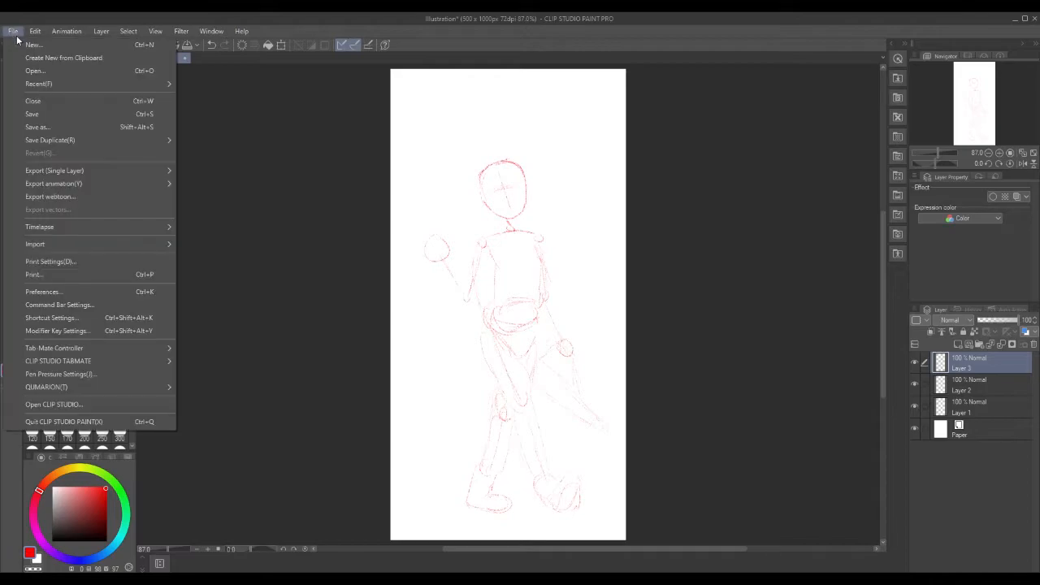
{"action": "left_click", "coordinate": [29, 114]}
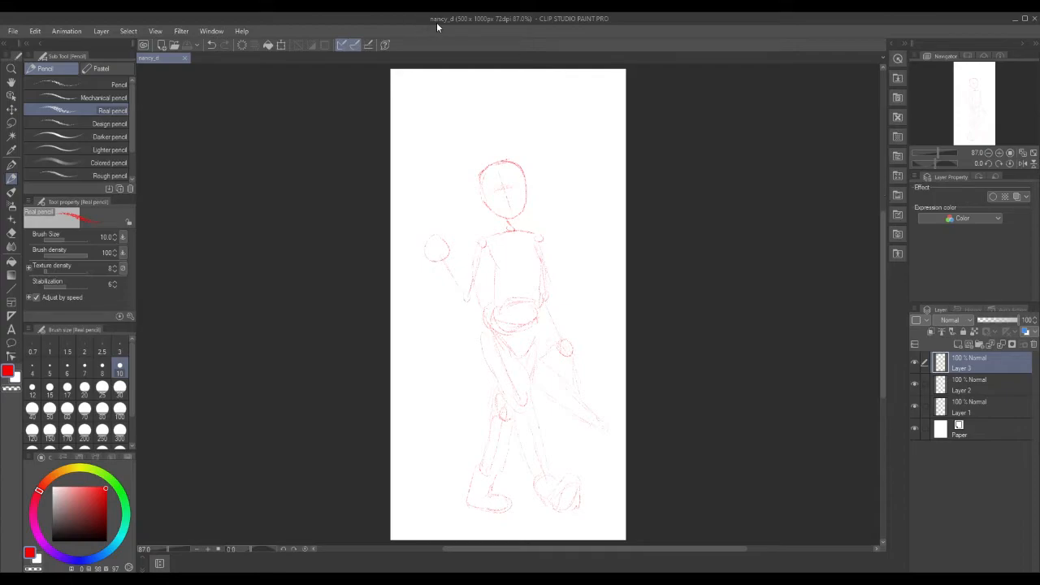
Lasso the head and copy-paste it onto a new layer, Layer 3 Copy.
{"action": "left_click", "coordinate": [11, 122]}
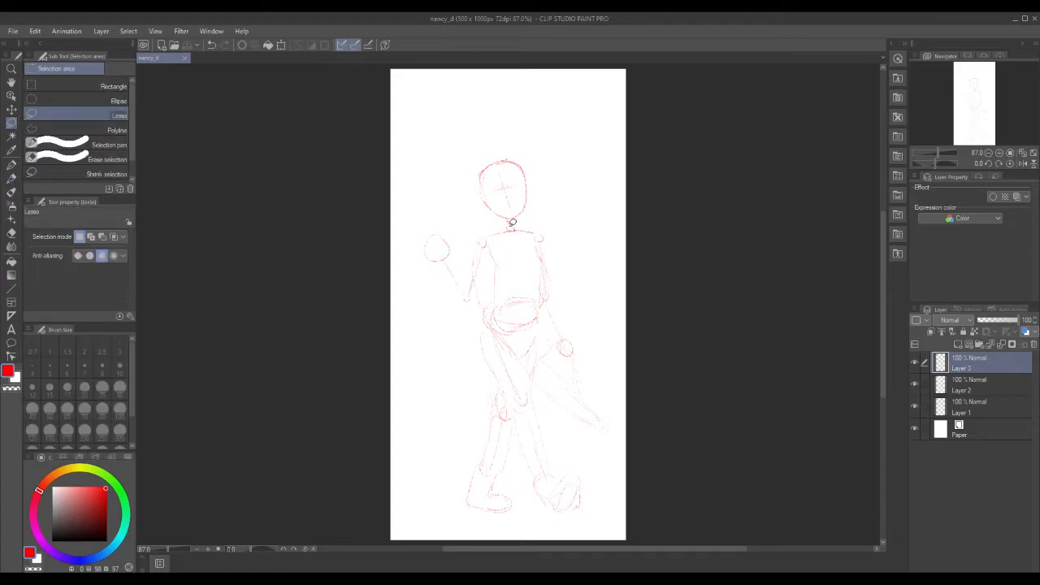
{"action": "mouse_move", "coordinate": [505, 216]}
{"action": "left_mouse_down"}
{"action": "mouse_move", "coordinate": [535, 165]}
{"action": "mouse_move", "coordinate": [499, 146]}
{"action": "mouse_move", "coordinate": [472, 181]}
{"action": "mouse_move", "coordinate": [481, 208]}
{"action": "mouse_move", "coordinate": [501, 223]}
{"action": "left_mouse_up"}
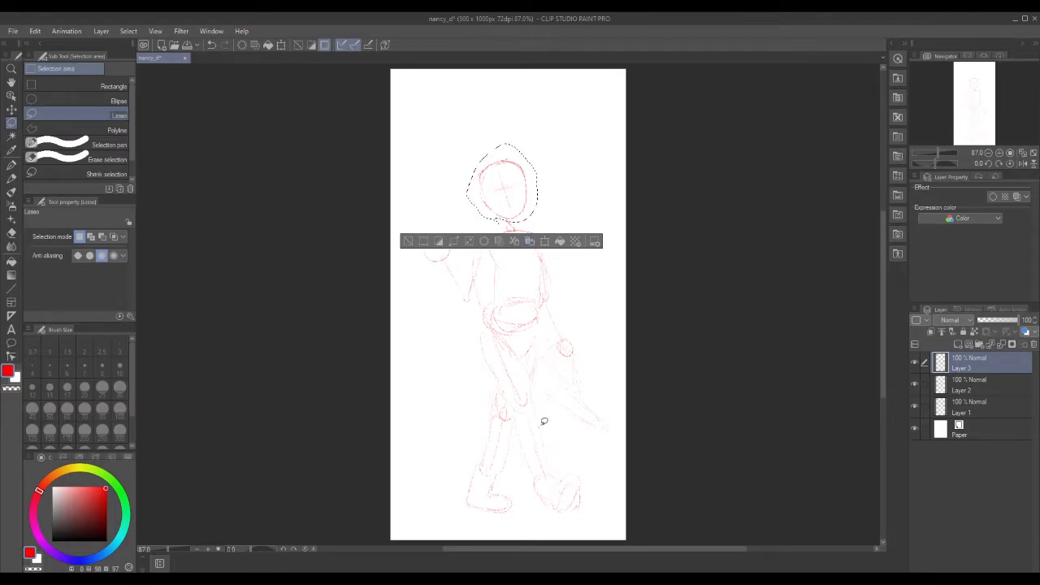
{"action": "left_click", "coordinate": [408, 241]}
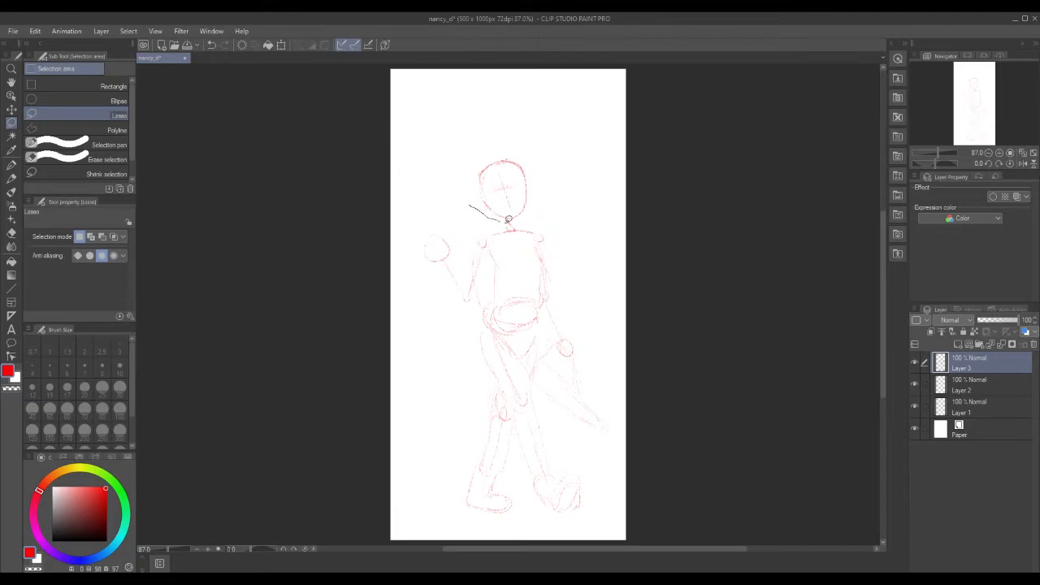
{"action": "left_click_drag", "start_coordinate": [479, 205], "coordinate": [481, 209]}
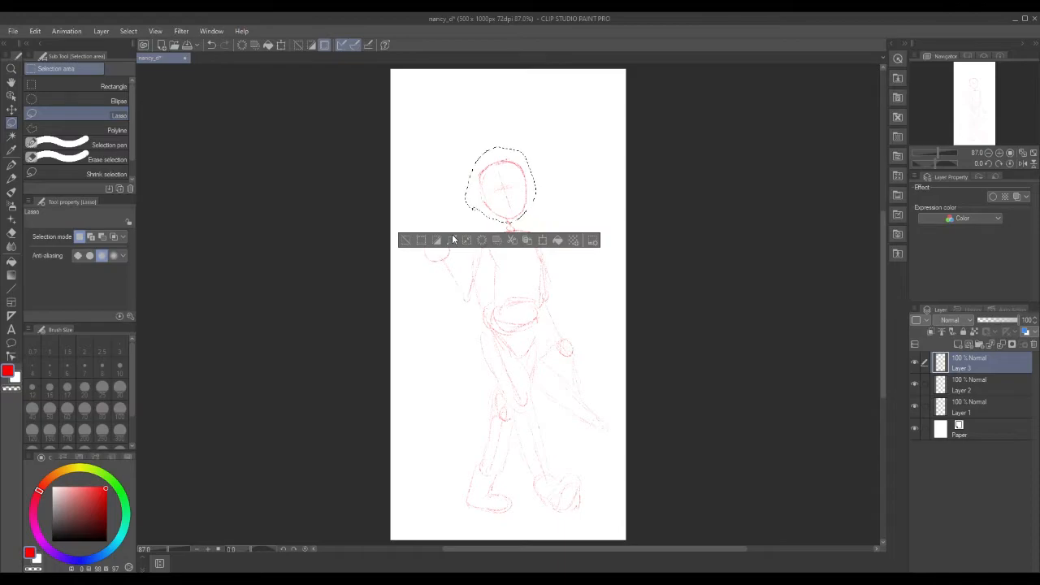
{"action": "left_click", "coordinate": [525, 241]}
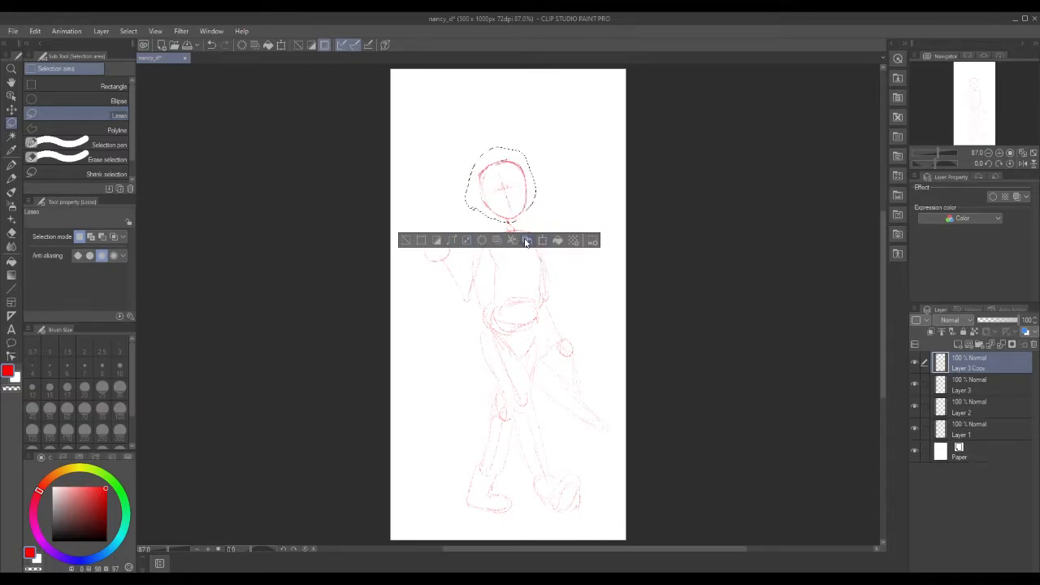
Try moving the copied head right, up and down with Scale/Rotate, then cancel the transform.
{"action": "left_click", "coordinate": [542, 240]}
{"action": "left_click_drag", "start_coordinate": [509, 186], "coordinate": [580, 269]}
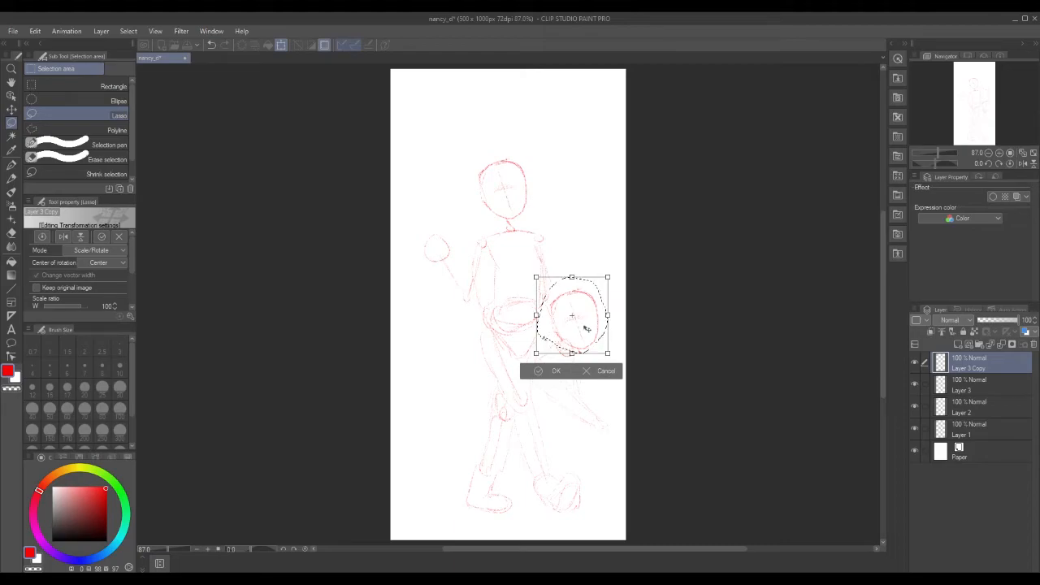
{"action": "mouse_move", "coordinate": [585, 327]}
{"action": "left_mouse_down"}
{"action": "mouse_move", "coordinate": [585, 273]}
{"action": "mouse_move", "coordinate": [584, 322]}
{"action": "left_mouse_up"}
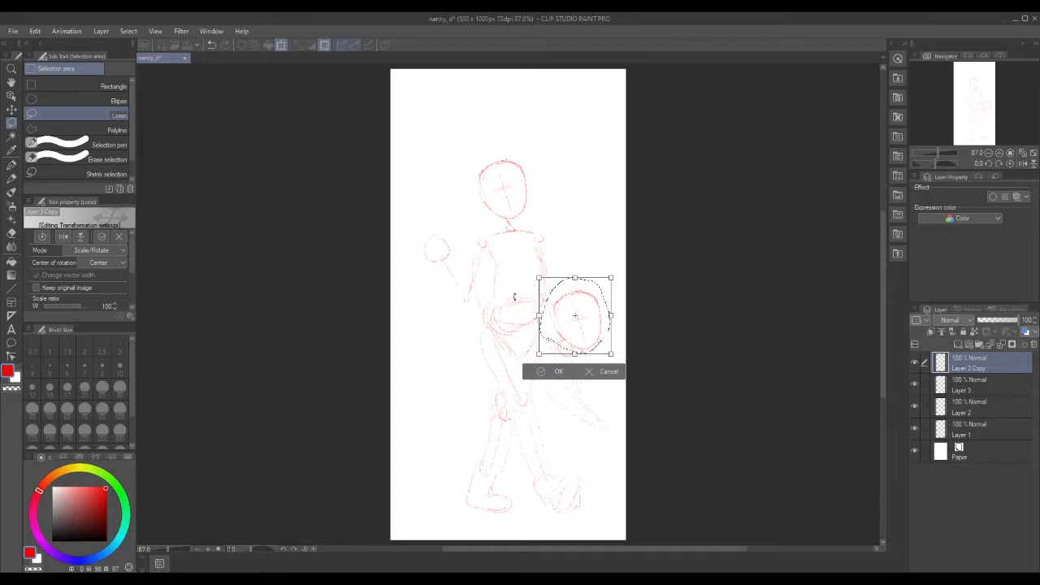
{"action": "left_click_drag", "start_coordinate": [583, 329], "coordinate": [580, 507]}
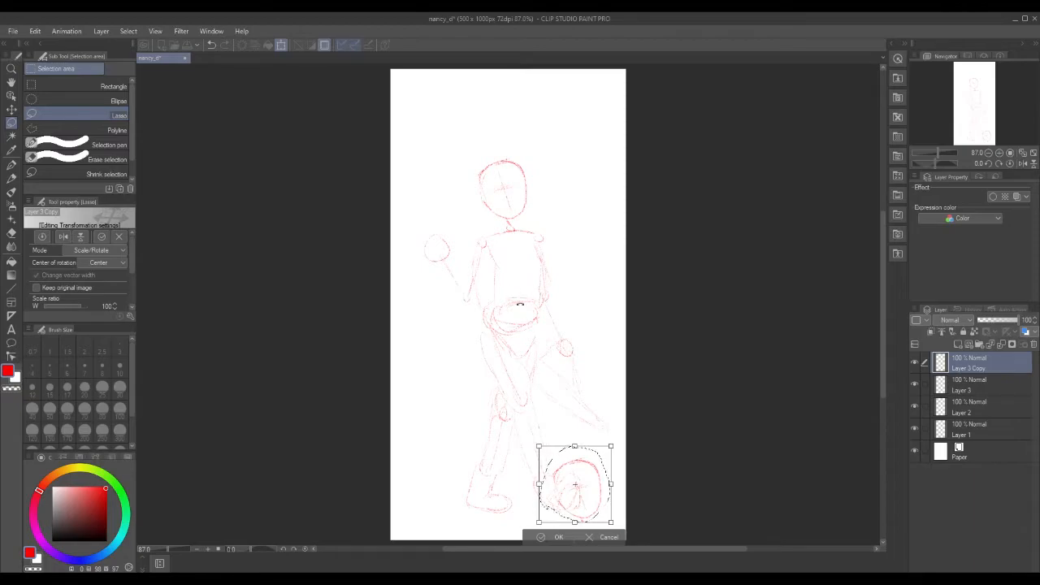
{"action": "left_click", "coordinate": [605, 537]}
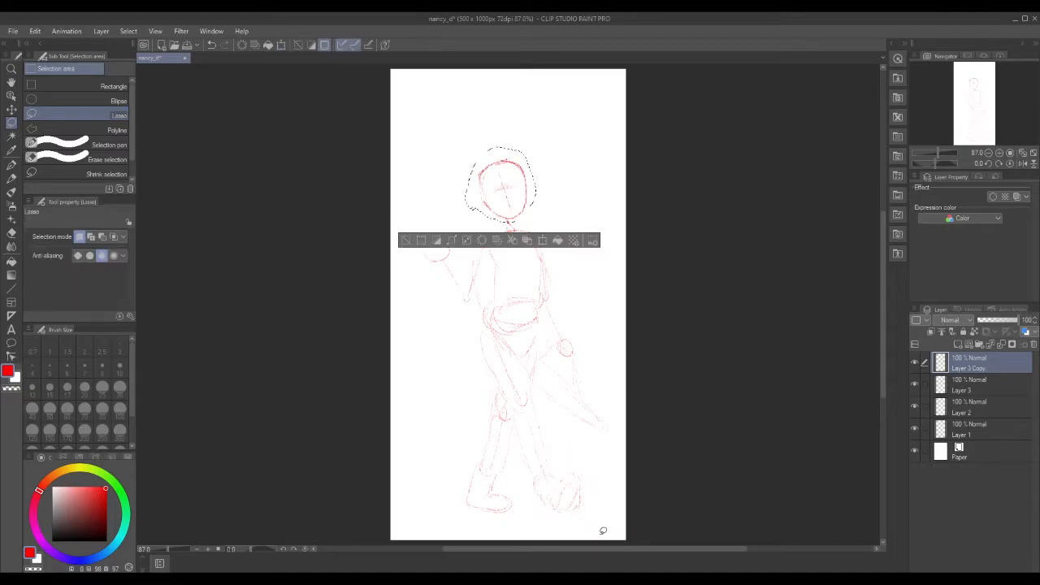
Delete the Layer 3 Copy layer and clear the head selection.
{"action": "left_click", "coordinate": [1033, 347]}
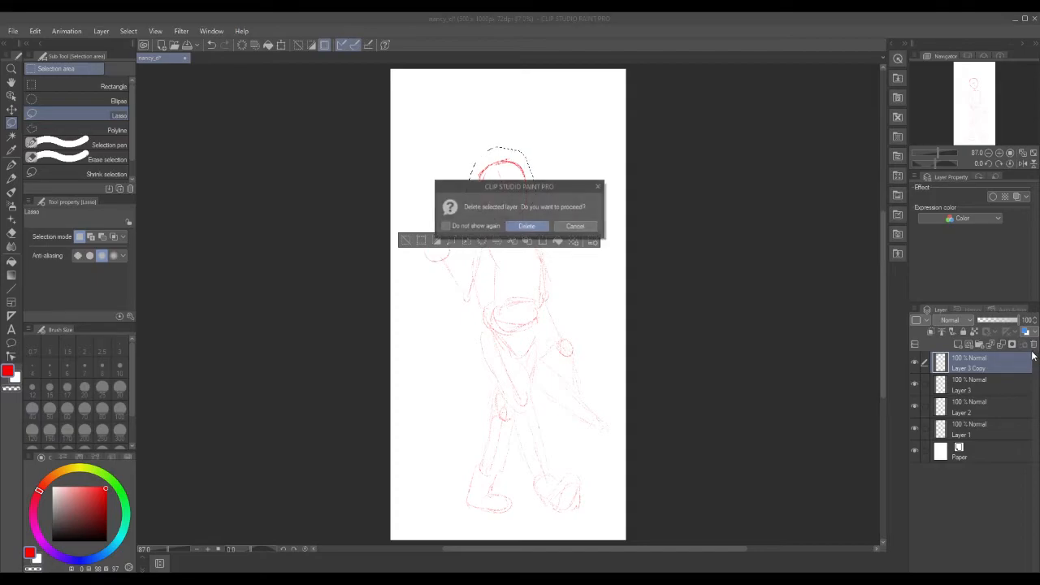
{"action": "left_click", "coordinate": [532, 228]}
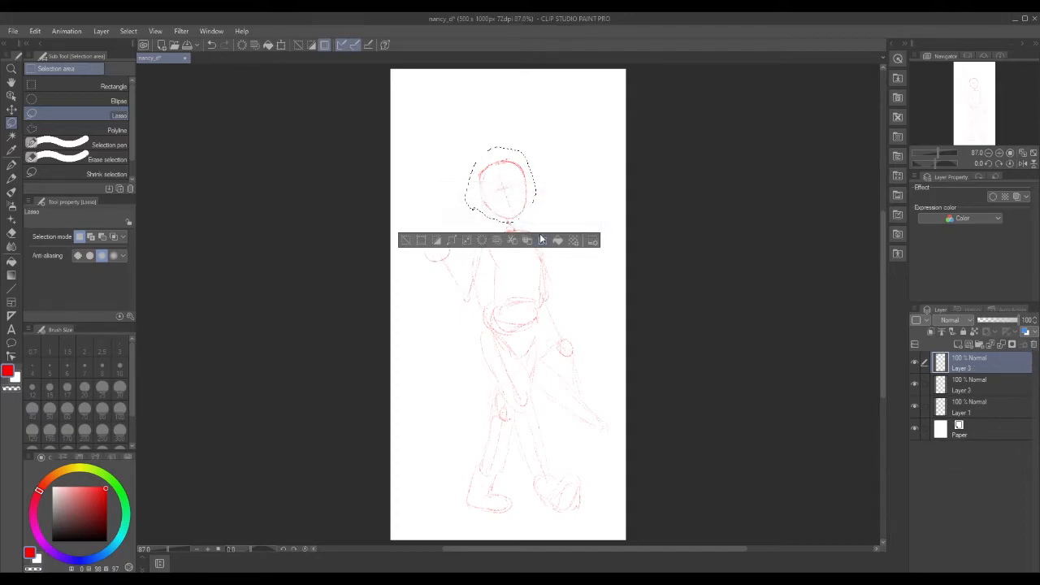
{"action": "left_click", "coordinate": [407, 231]}
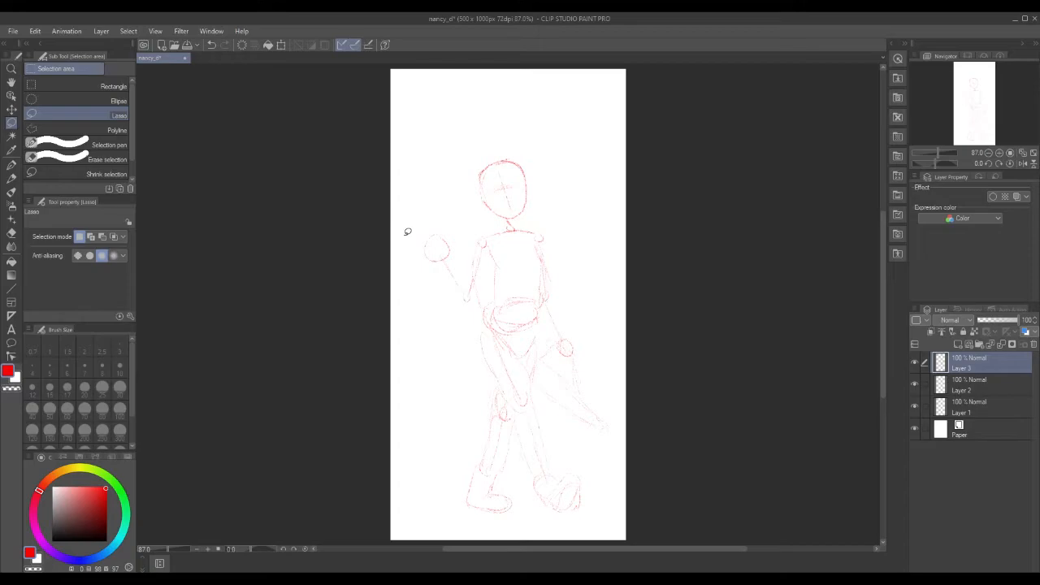
Lasso the figure's lower body and legs.
{"action": "mouse_move", "coordinate": [466, 246]}
{"action": "left_mouse_down"}
{"action": "mouse_move", "coordinate": [472, 292]}
{"action": "mouse_move", "coordinate": [503, 308]}
{"action": "mouse_move", "coordinate": [548, 301]}
{"action": "mouse_move", "coordinate": [557, 240]}
{"action": "mouse_move", "coordinate": [540, 225]}
{"action": "mouse_move", "coordinate": [498, 227]}
{"action": "mouse_move", "coordinate": [467, 249]}
{"action": "left_mouse_up"}
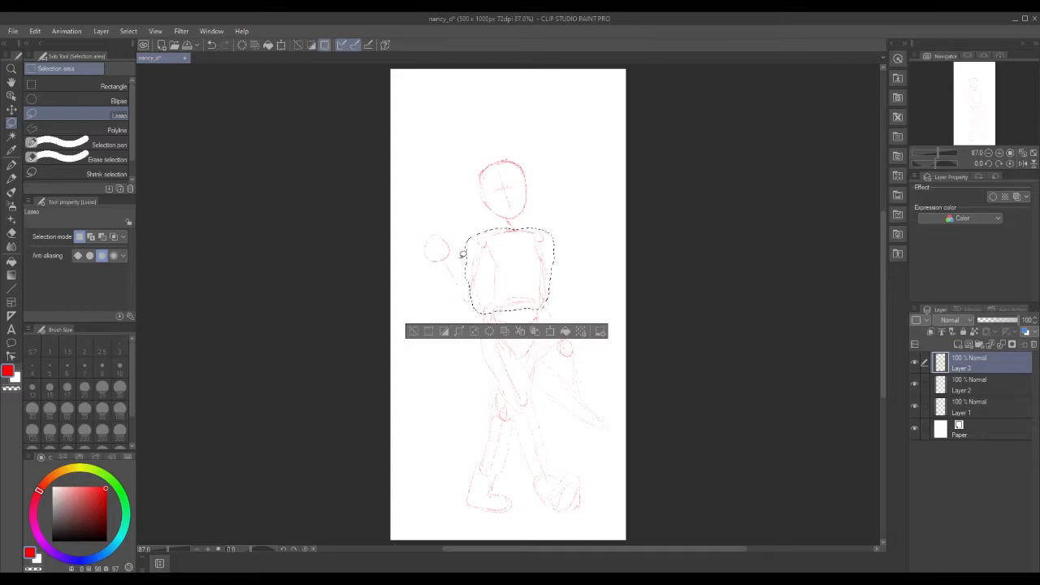
{"action": "left_click", "coordinate": [418, 320]}
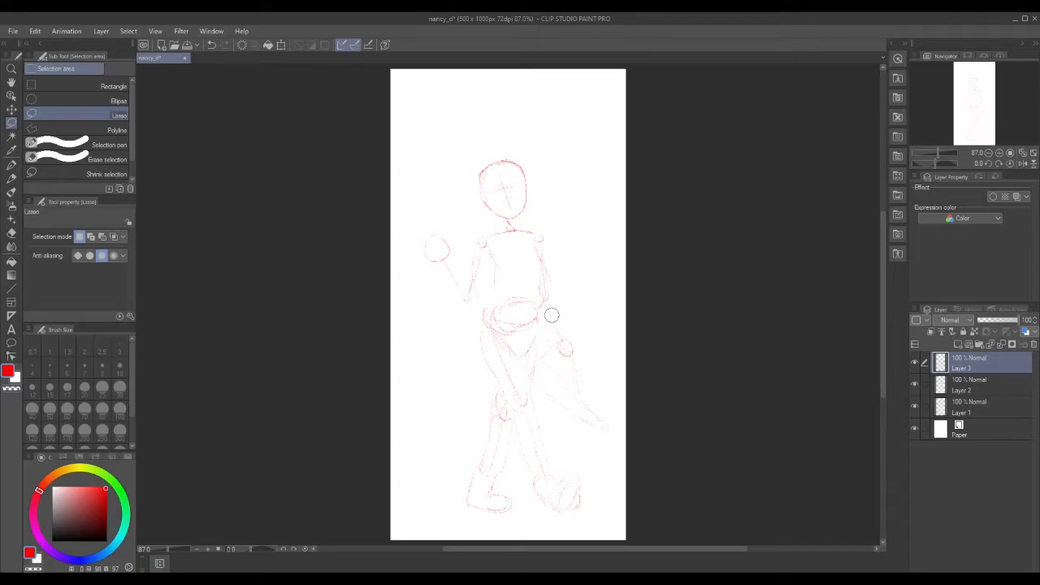
{"action": "mouse_move", "coordinate": [474, 306]}
{"action": "left_mouse_down"}
{"action": "mouse_move", "coordinate": [452, 504]}
{"action": "mouse_move", "coordinate": [576, 525]}
{"action": "mouse_move", "coordinate": [607, 483]}
{"action": "mouse_move", "coordinate": [622, 389]}
{"action": "mouse_move", "coordinate": [575, 293]}
{"action": "mouse_move", "coordinate": [494, 295]}
{"action": "left_mouse_up"}
{"action": "left_click_drag", "start_coordinate": [519, 361], "coordinate": [512, 357]}
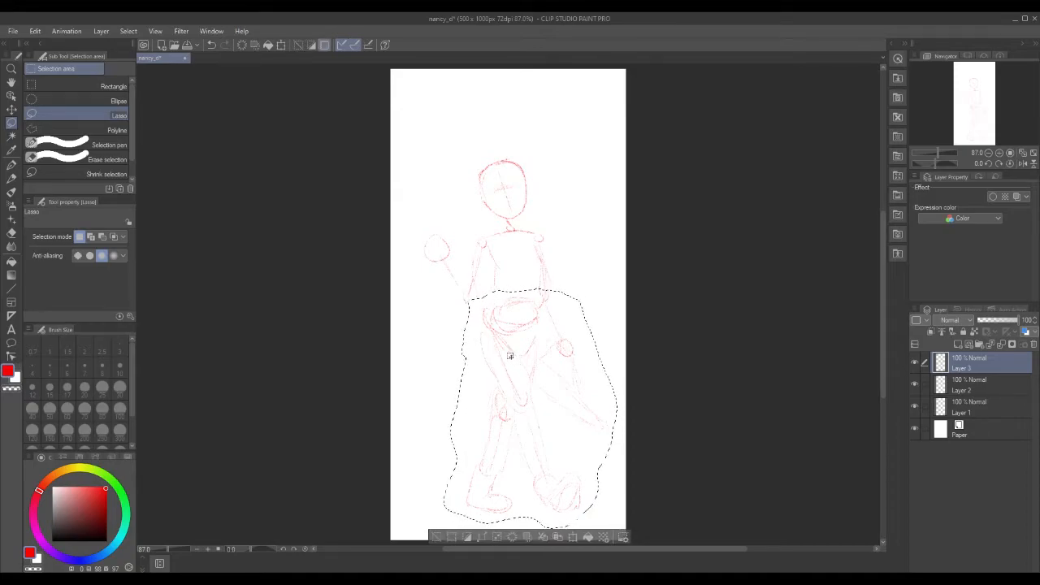
{"action": "left_click", "coordinate": [574, 537]}
{"action": "left_click_drag", "start_coordinate": [521, 426], "coordinate": [521, 413]}
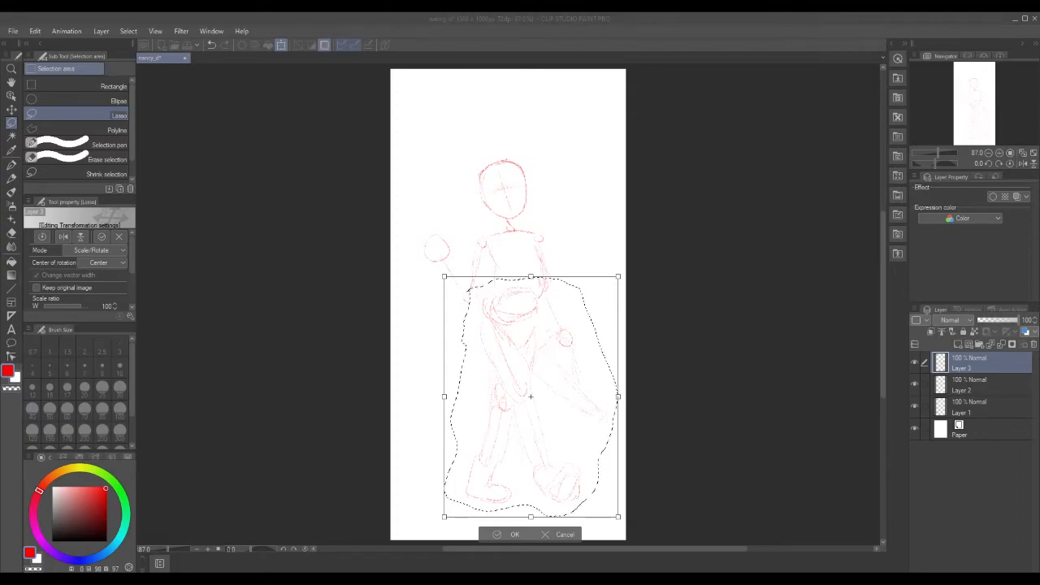
{"action": "left_click_drag", "start_coordinate": [1039, 195], "coordinate": [448, 128]}
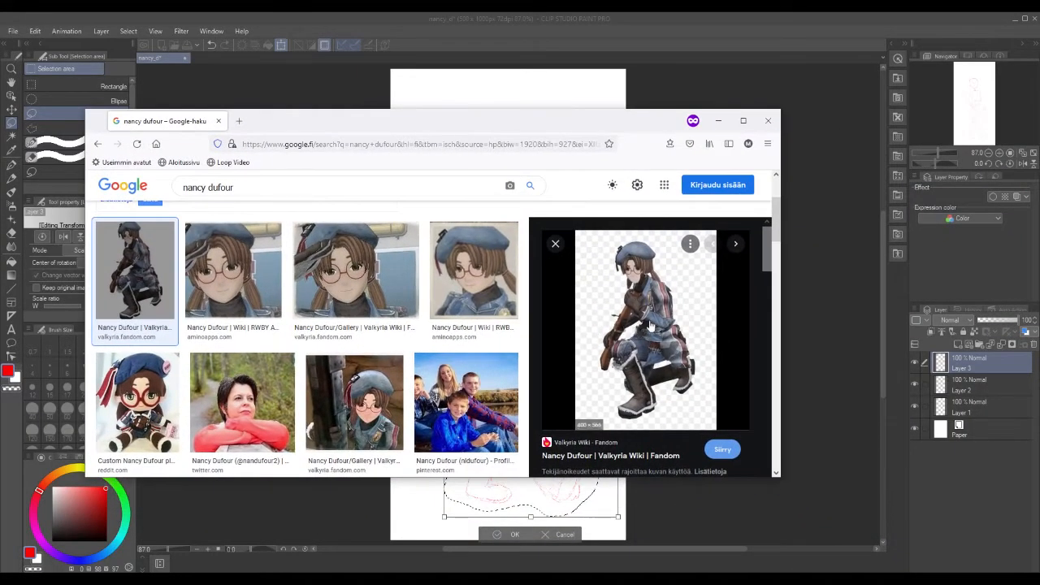
{"action": "left_click", "coordinate": [743, 122]}
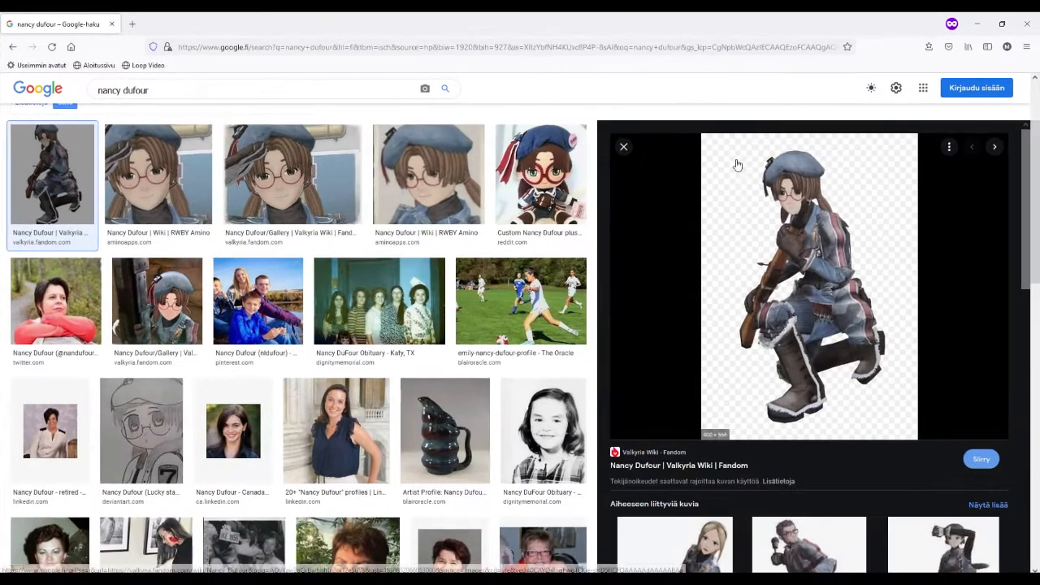
{"action": "scroll", "coordinate": [802, 187], "scroll_direction": "down", "scroll_amount": 3}
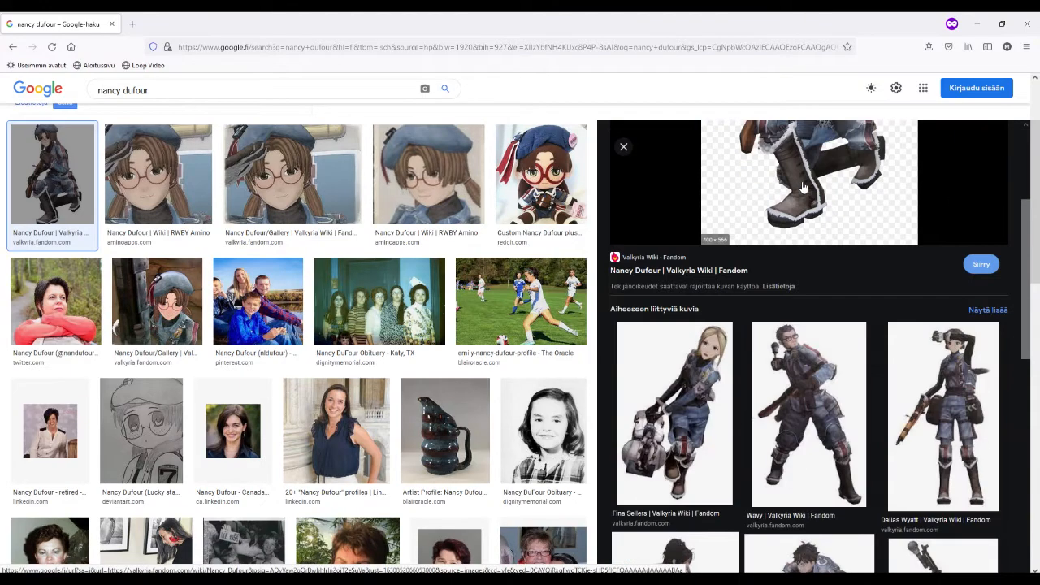
{"action": "scroll", "coordinate": [809, 191], "scroll_direction": "down", "scroll_amount": 3}
{"action": "scroll", "coordinate": [861, 227], "scroll_direction": "down", "scroll_amount": 1}
{"action": "scroll", "coordinate": [853, 267], "scroll_direction": "down", "scroll_amount": 4}
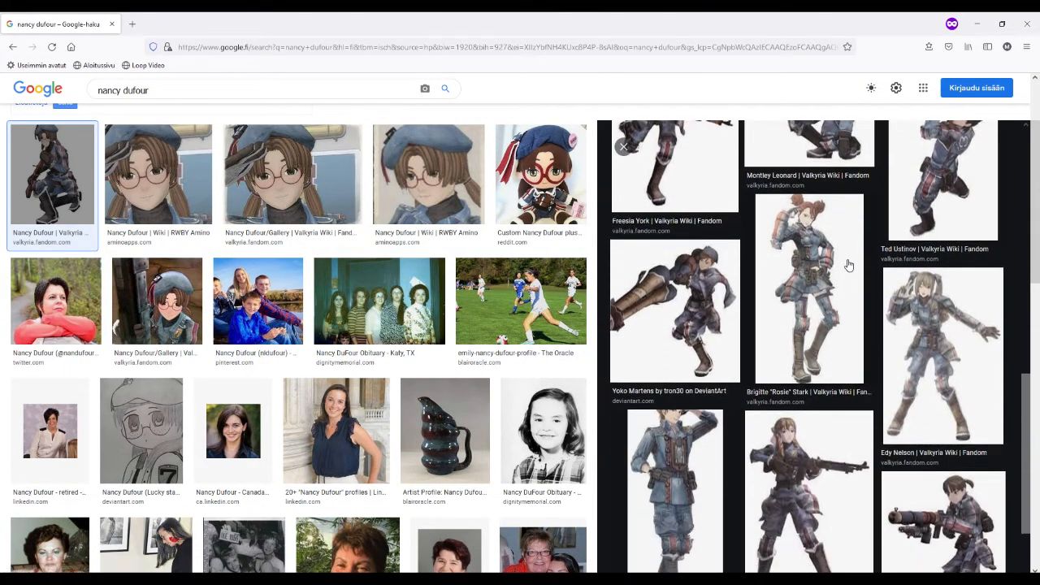
{"action": "scroll", "coordinate": [847, 265], "scroll_direction": "down", "scroll_amount": 2}
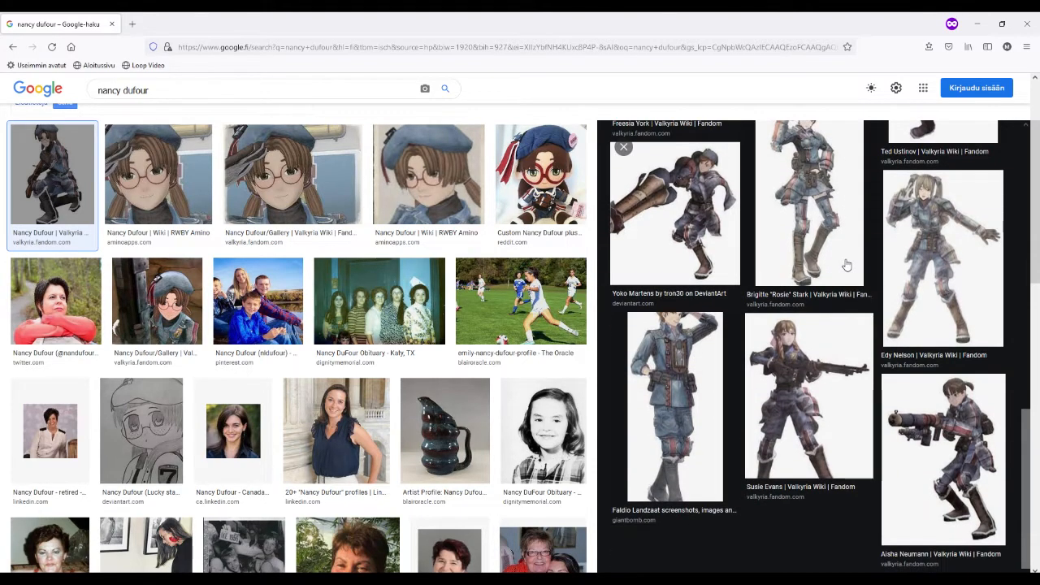
{"action": "scroll", "coordinate": [902, 260], "scroll_direction": "down", "scroll_amount": 1}
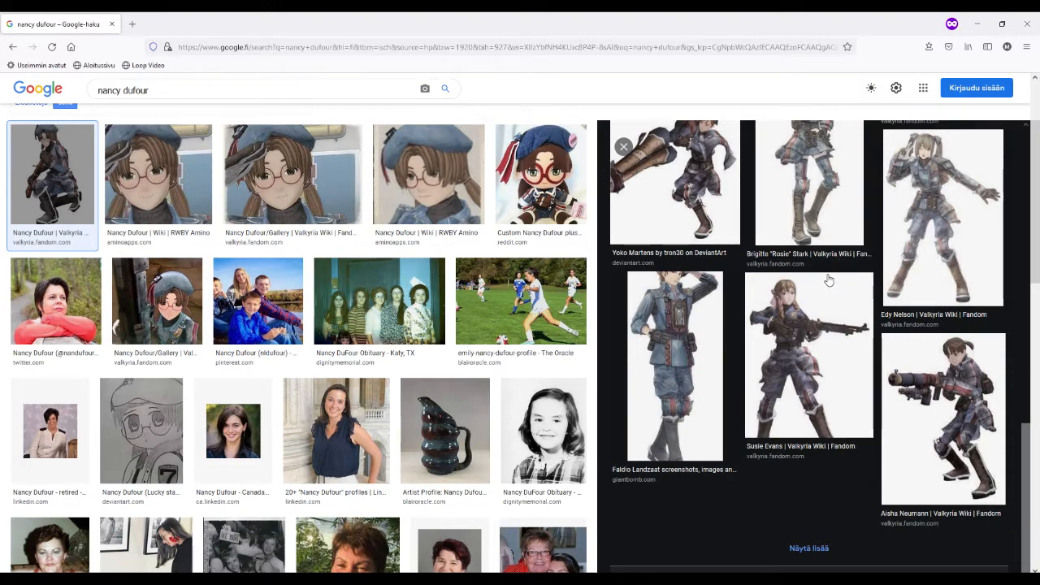
{"action": "left_click", "coordinate": [811, 348]}
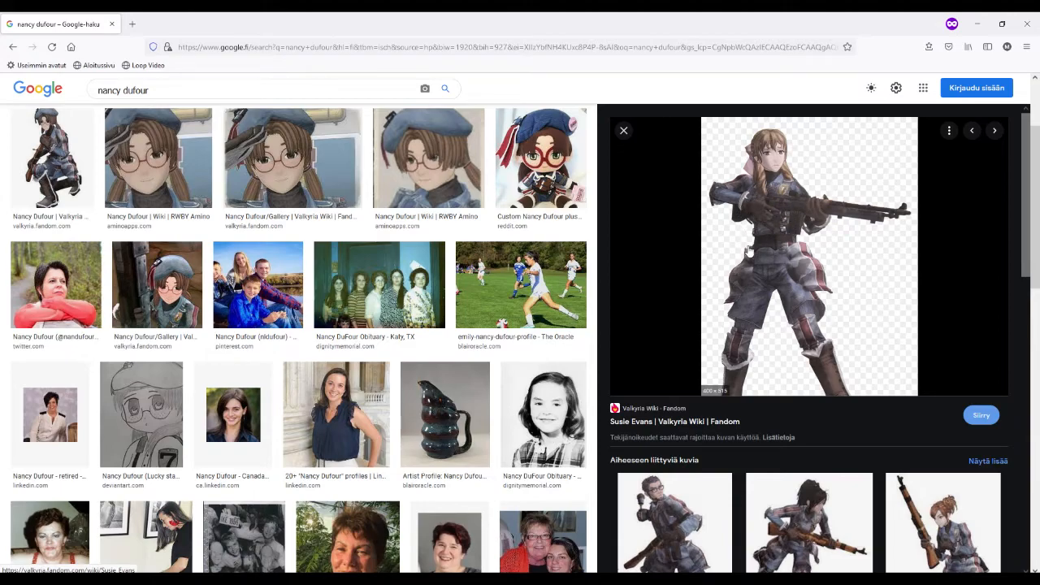
{"action": "left_click", "coordinate": [808, 494]}
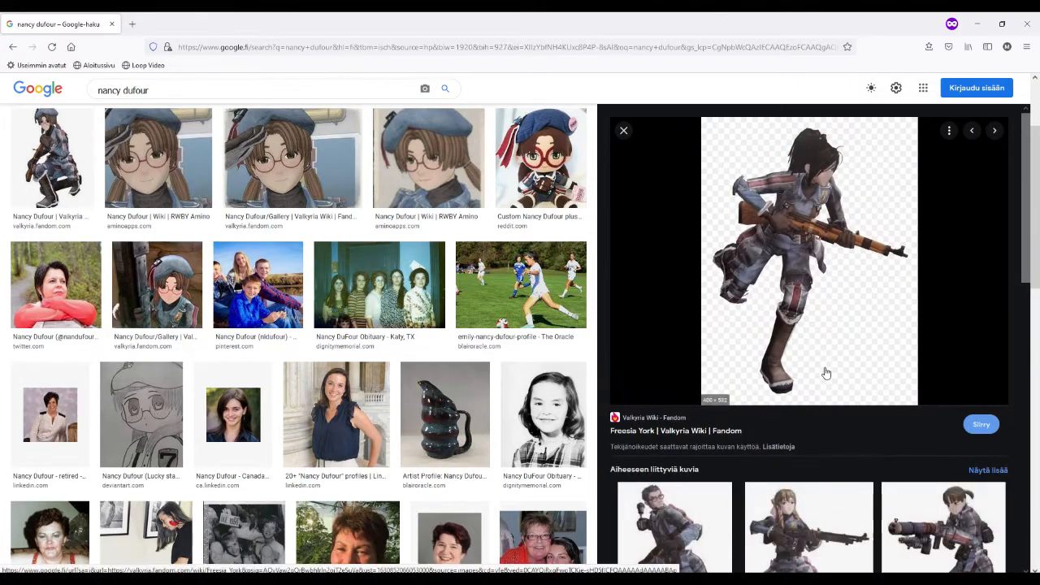
{"action": "scroll", "coordinate": [825, 370], "scroll_direction": "down", "scroll_amount": 1}
{"action": "scroll", "coordinate": [823, 363], "scroll_direction": "up", "scroll_amount": 1}
{"action": "scroll", "coordinate": [809, 334], "scroll_direction": "down", "scroll_amount": 4}
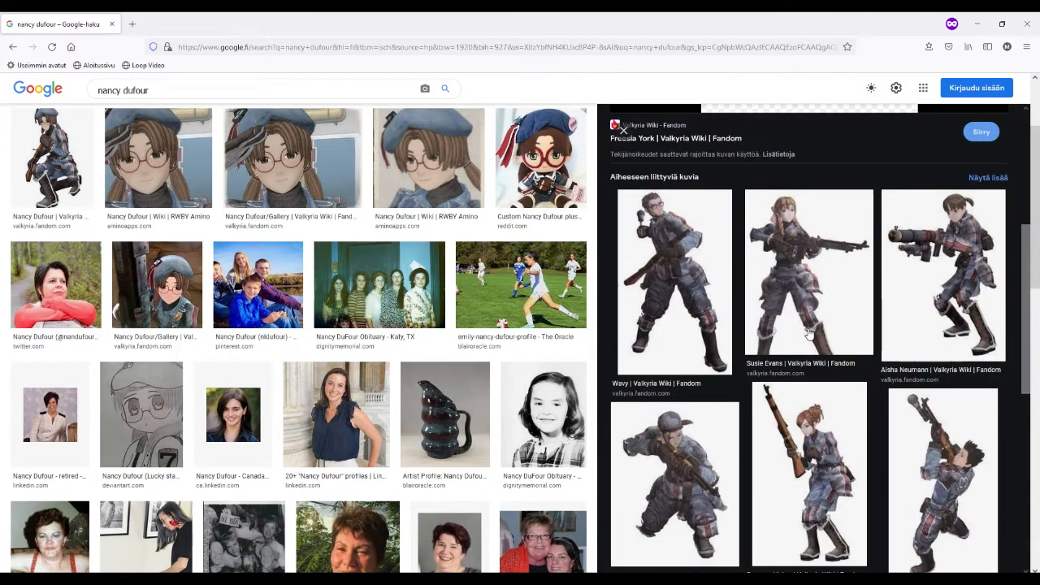
{"action": "left_click", "coordinate": [811, 496]}
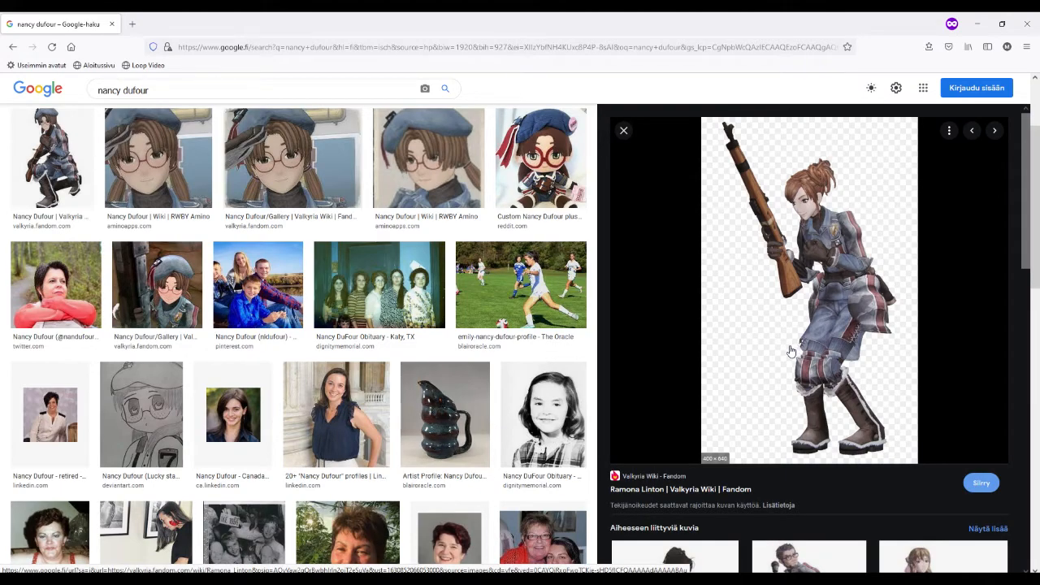
{"action": "scroll", "coordinate": [786, 348], "scroll_direction": "up", "scroll_amount": 1}
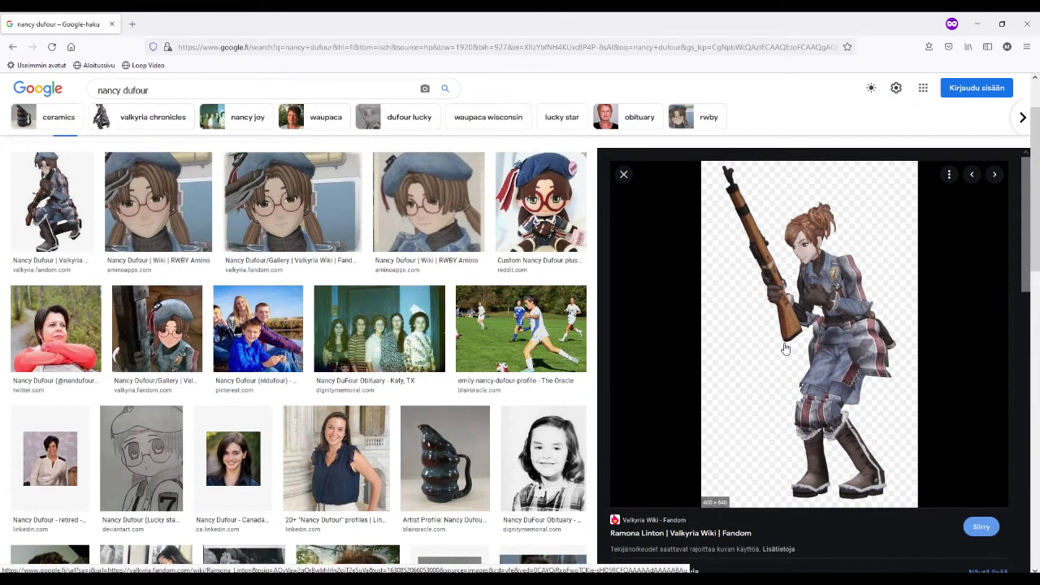
{"action": "mouse_move", "coordinate": [681, 16]}
{"action": "left_mouse_down"}
{"action": "mouse_move", "coordinate": [707, 45]}
{"action": "mouse_move", "coordinate": [1039, 187]}
{"action": "left_mouse_up"}
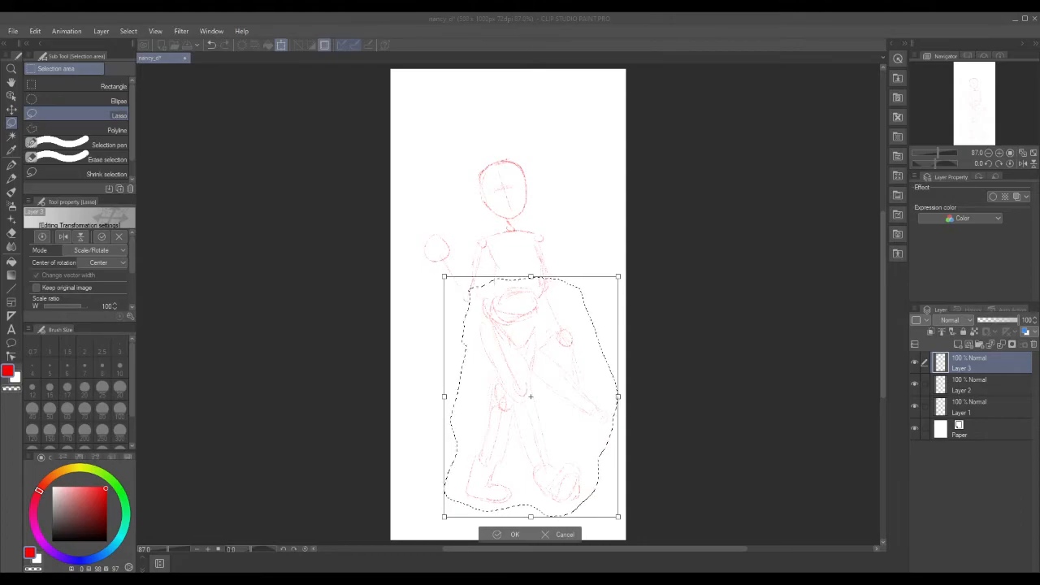
Commit the lower-body resize, then lasso and transform the diagonal stroke at the figure's right.
{"action": "left_click", "coordinate": [505, 534]}
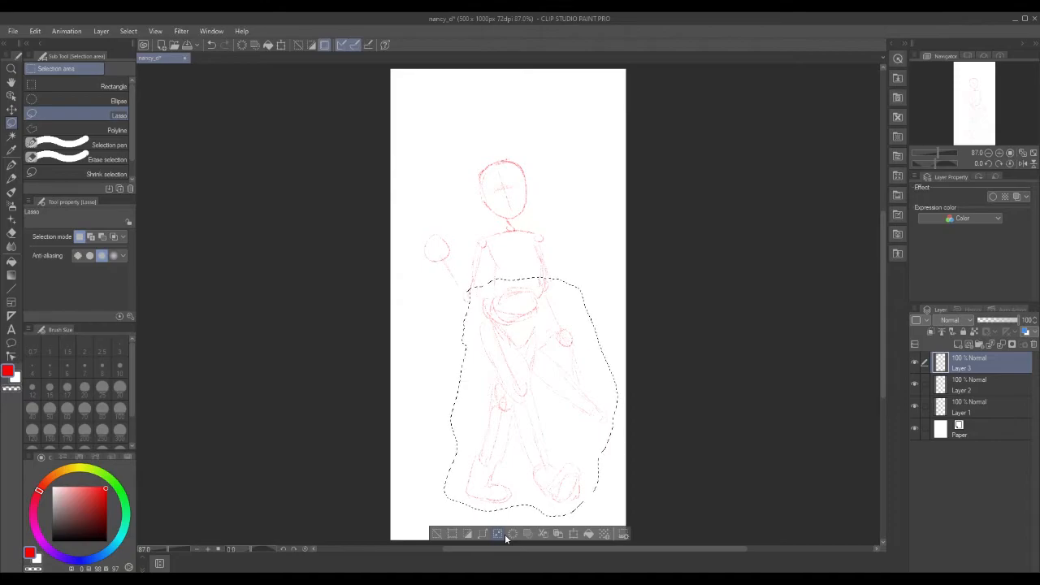
{"action": "left_click", "coordinate": [437, 534]}
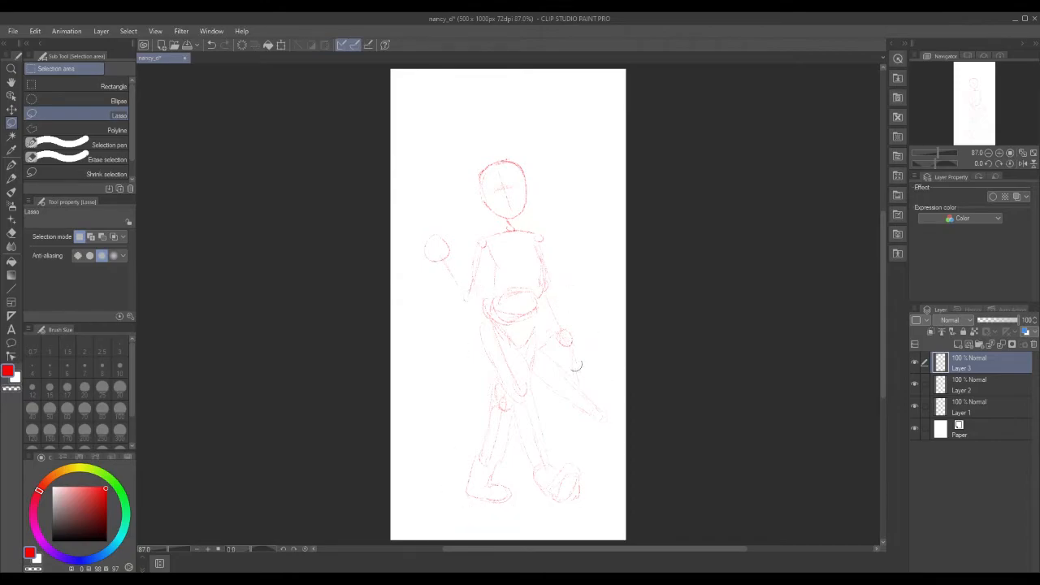
{"action": "mouse_move", "coordinate": [538, 384]}
{"action": "left_mouse_down"}
{"action": "mouse_move", "coordinate": [601, 430]}
{"action": "mouse_move", "coordinate": [621, 418]}
{"action": "mouse_move", "coordinate": [587, 319]}
{"action": "mouse_move", "coordinate": [560, 290]}
{"action": "mouse_move", "coordinate": [548, 296]}
{"action": "mouse_move", "coordinate": [537, 378]}
{"action": "mouse_move", "coordinate": [572, 368]}
{"action": "left_mouse_up"}
{"action": "left_click", "coordinate": [618, 454]}
{"action": "left_click", "coordinate": [540, 450]}
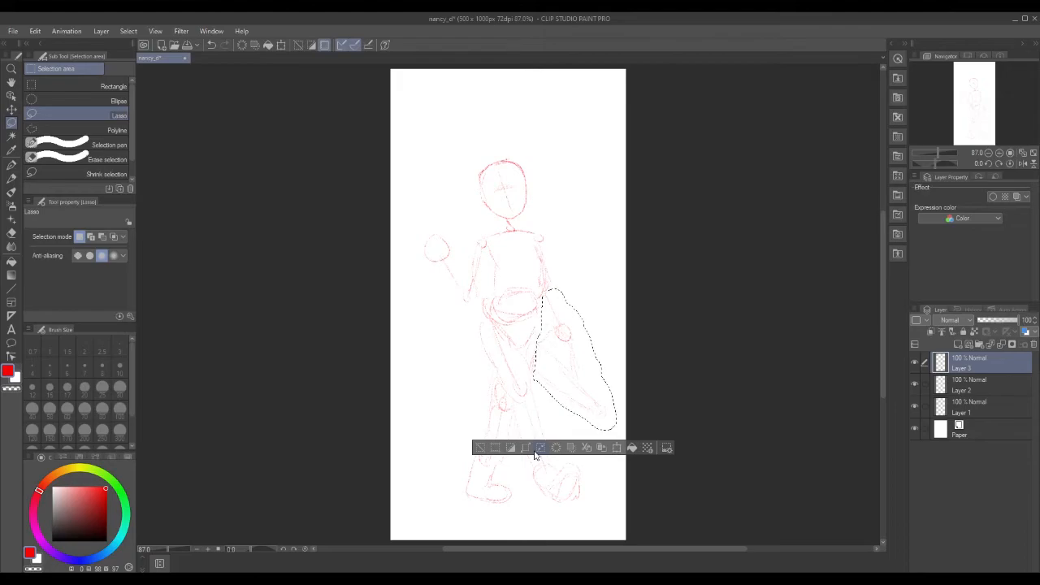
Clear all selections and switch to the real pencil.
{"action": "left_click", "coordinate": [481, 319]}
{"action": "left_click", "coordinate": [386, 343]}
{"action": "key", "text": "p"}
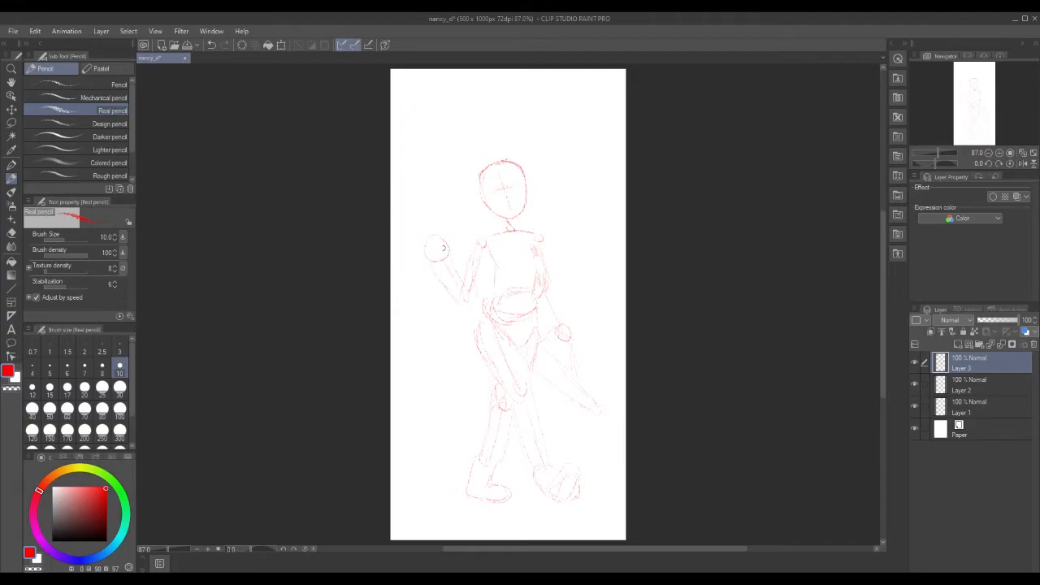
Sketch red pencil fingers around the raised left hand's circle.
{"action": "mouse_move", "coordinate": [425, 247]}
{"action": "left_mouse_down"}
{"action": "mouse_move", "coordinate": [416, 234]}
{"action": "mouse_move", "coordinate": [451, 231]}
{"action": "left_mouse_up"}
Lasso the lower-right hand and diagonal strokes, shift them slightly lower with Ctrl+T, and deselect.
{"action": "left_click", "coordinate": [11, 122]}
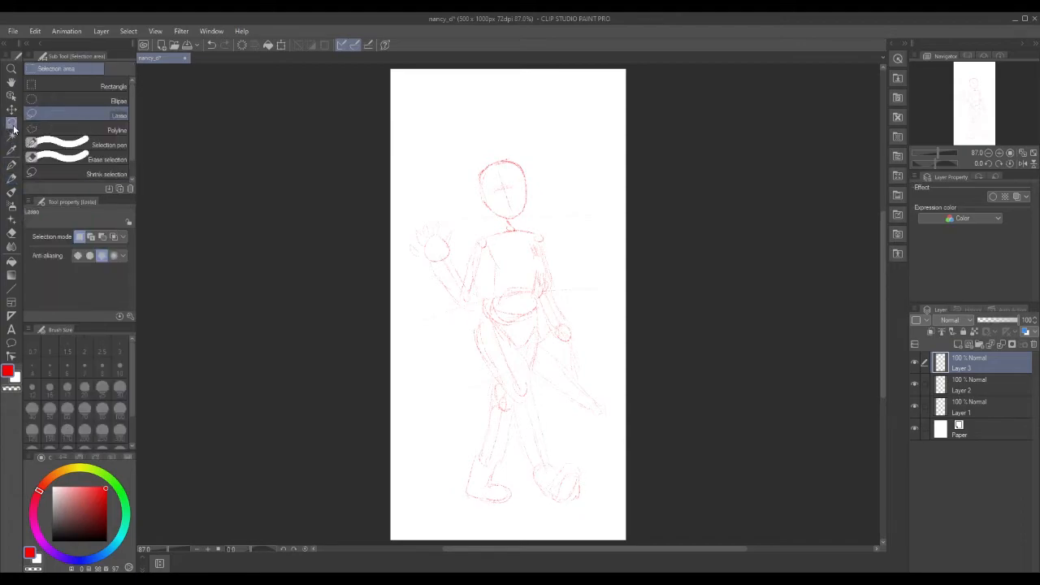
{"action": "mouse_move", "coordinate": [564, 296]}
{"action": "left_mouse_down"}
{"action": "mouse_move", "coordinate": [595, 336]}
{"action": "mouse_move", "coordinate": [620, 416]}
{"action": "mouse_move", "coordinate": [586, 424]}
{"action": "mouse_move", "coordinate": [537, 381]}
{"action": "mouse_move", "coordinate": [546, 298]}
{"action": "left_mouse_up"}
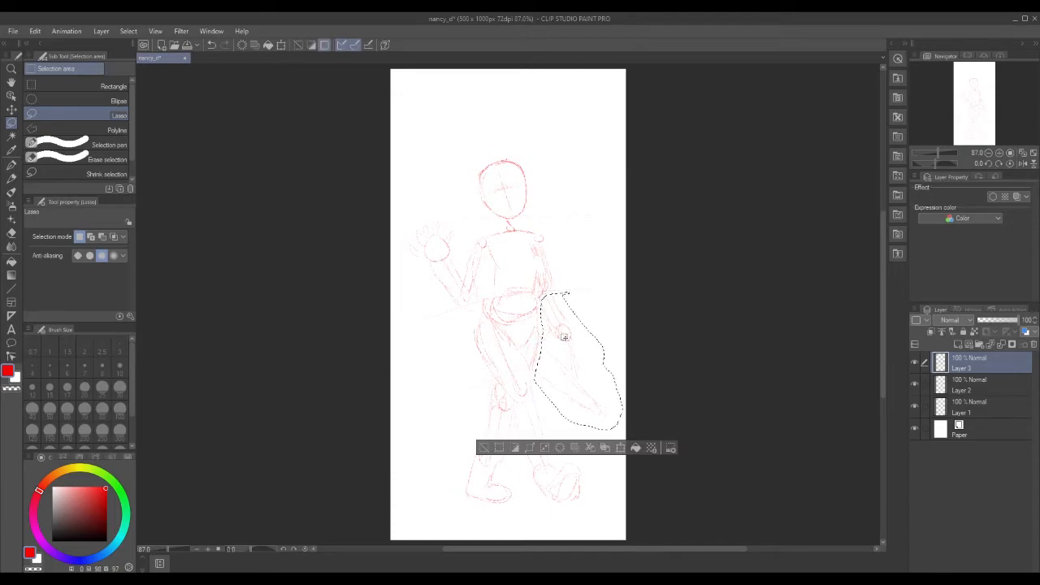
{"action": "key", "text": "ctrl+t"}
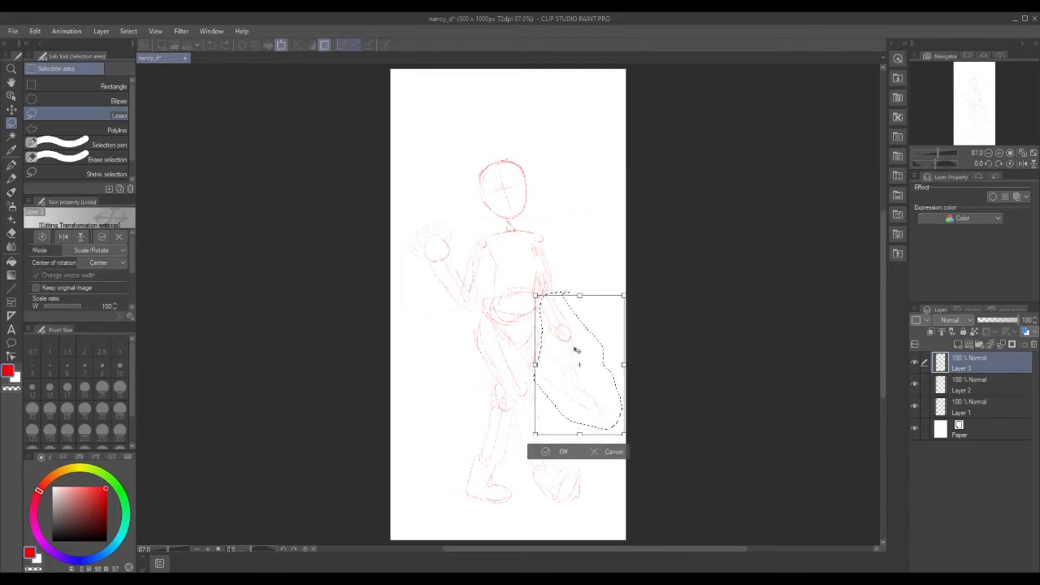
{"action": "left_click", "coordinate": [550, 458]}
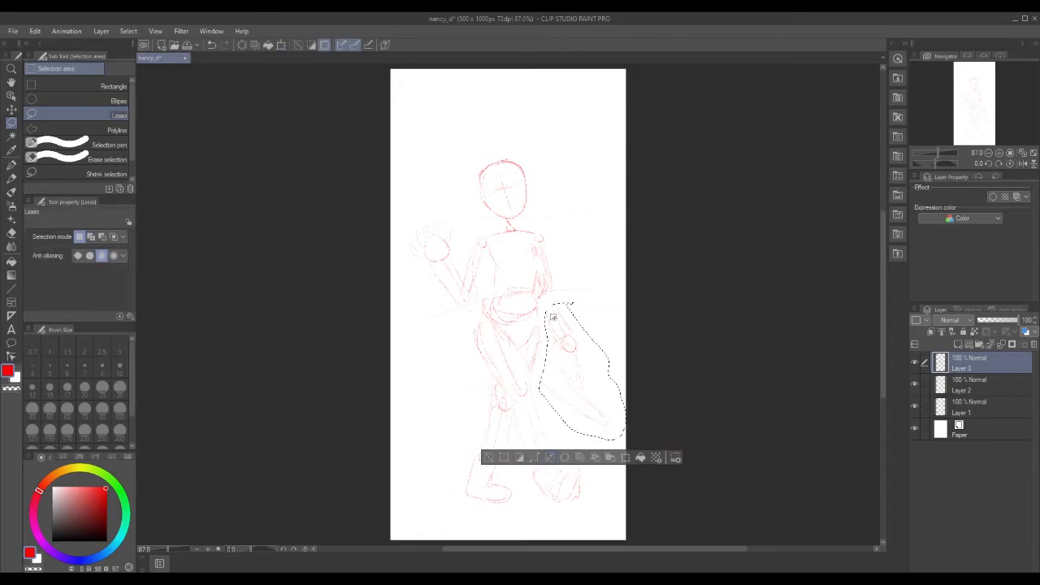
{"action": "left_click", "coordinate": [492, 458]}
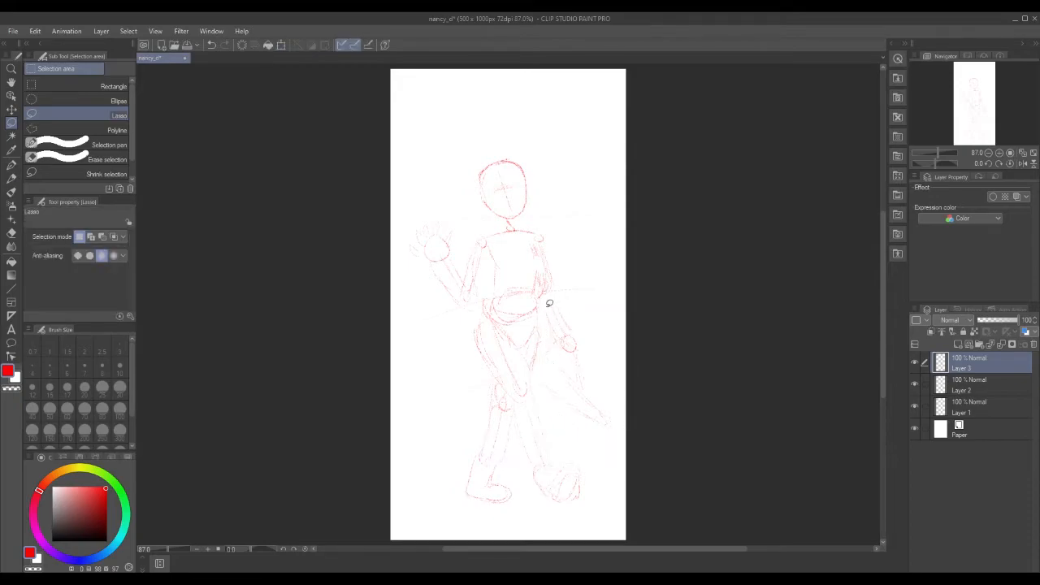
{"action": "left_click", "coordinate": [10, 185]}
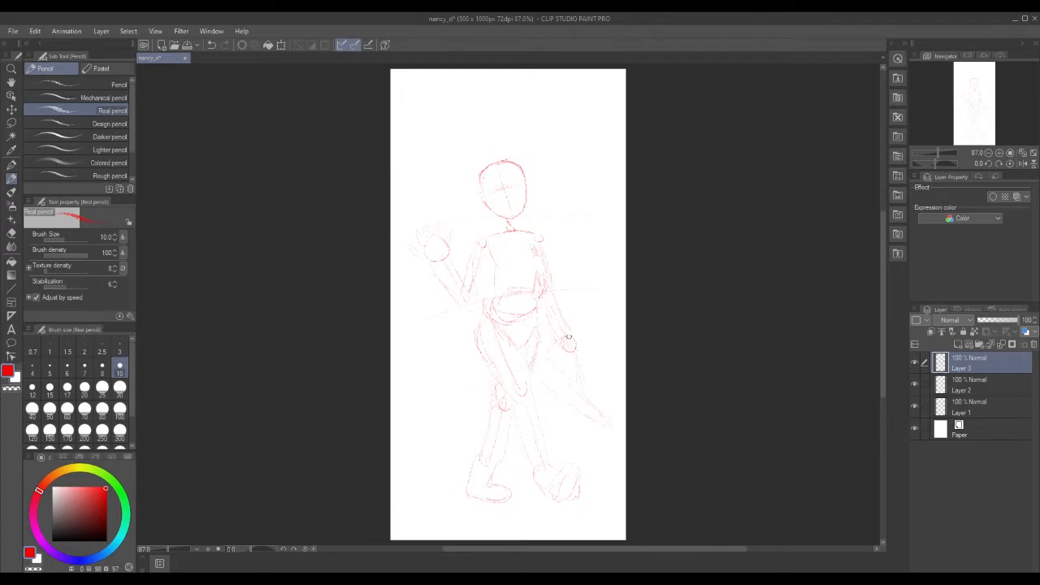
Sketch the right arm's hand, move Layer 3 below Layer 2, select Layer 1, and pick the hard eraser.
{"action": "mouse_move", "coordinate": [571, 339]}
{"action": "left_mouse_down"}
{"action": "mouse_move", "coordinate": [560, 343]}
{"action": "mouse_move", "coordinate": [565, 357]}
{"action": "mouse_move", "coordinate": [579, 348]}
{"action": "mouse_move", "coordinate": [570, 340]}
{"action": "left_mouse_up"}
{"action": "left_click_drag", "start_coordinate": [992, 366], "coordinate": [996, 394]}
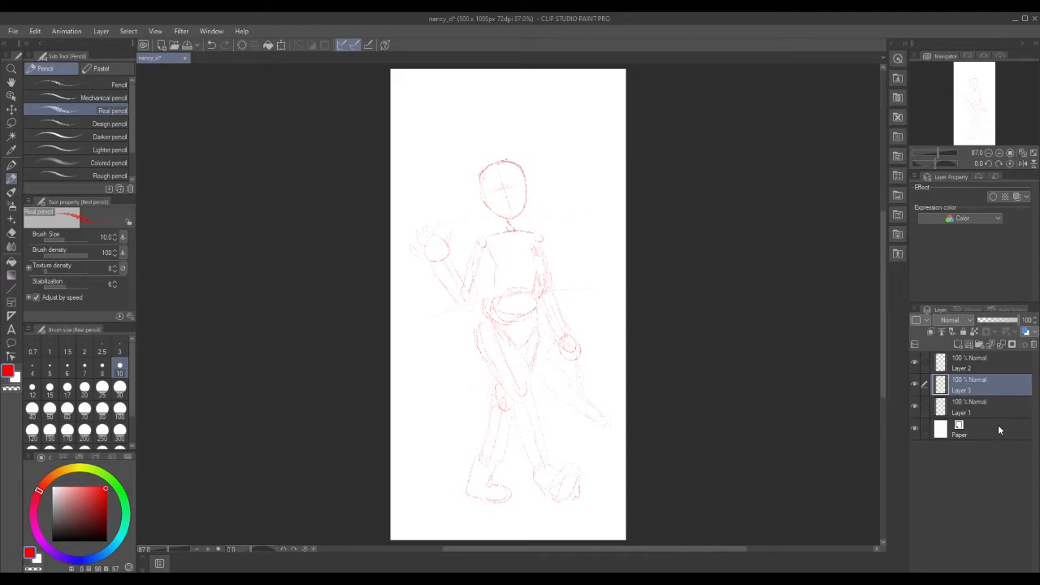
{"action": "left_click", "coordinate": [994, 409]}
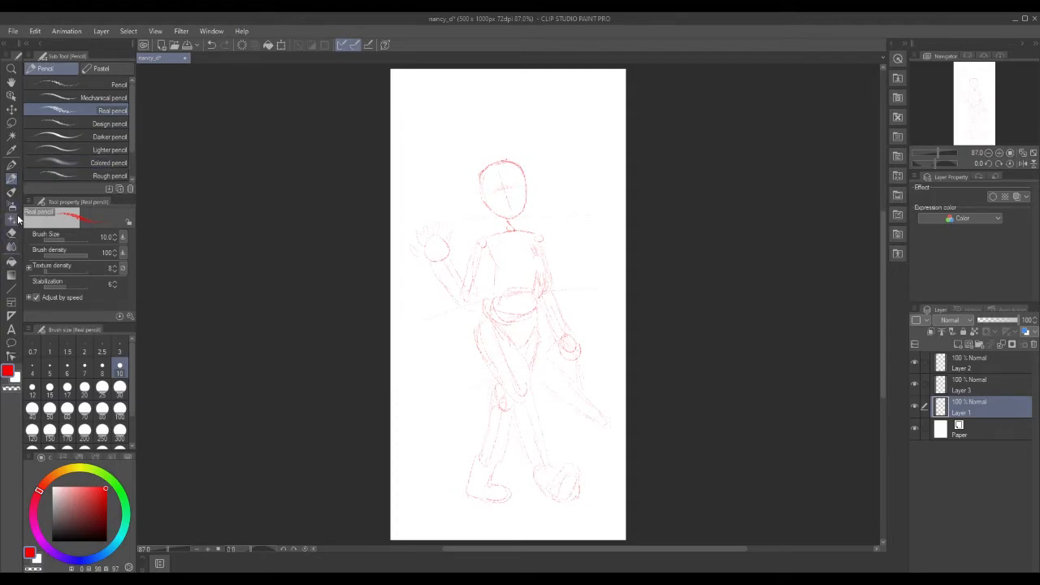
{"action": "left_click", "coordinate": [12, 234]}
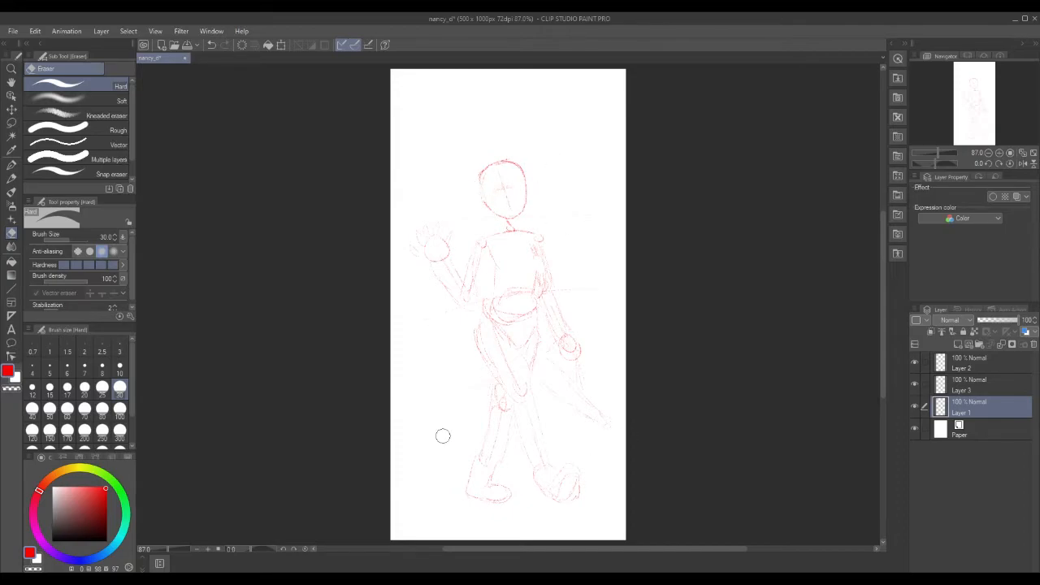
Move Layer 3 below Layer 1 and make Layer 3 the active layer.
{"action": "left_click", "coordinate": [973, 389]}
{"action": "left_click_drag", "start_coordinate": [977, 404], "coordinate": [986, 414]}
{"action": "left_click", "coordinate": [979, 385]}
{"action": "left_click", "coordinate": [985, 405]}
Erase the shins, undo that, then erase the red foot at the lower right.
{"action": "mouse_move", "coordinate": [450, 460]}
{"action": "left_mouse_down"}
{"action": "mouse_move", "coordinate": [629, 422]}
{"action": "mouse_move", "coordinate": [447, 466]}
{"action": "mouse_move", "coordinate": [624, 437]}
{"action": "mouse_move", "coordinate": [444, 482]}
{"action": "left_mouse_up"}
{"action": "left_click", "coordinate": [34, 31]}
{"action": "left_click", "coordinate": [39, 38]}
{"action": "mouse_move", "coordinate": [582, 497]}
{"action": "left_mouse_down"}
{"action": "mouse_move", "coordinate": [567, 479]}
{"action": "mouse_move", "coordinate": [545, 486]}
{"action": "mouse_move", "coordinate": [556, 477]}
{"action": "left_mouse_up"}
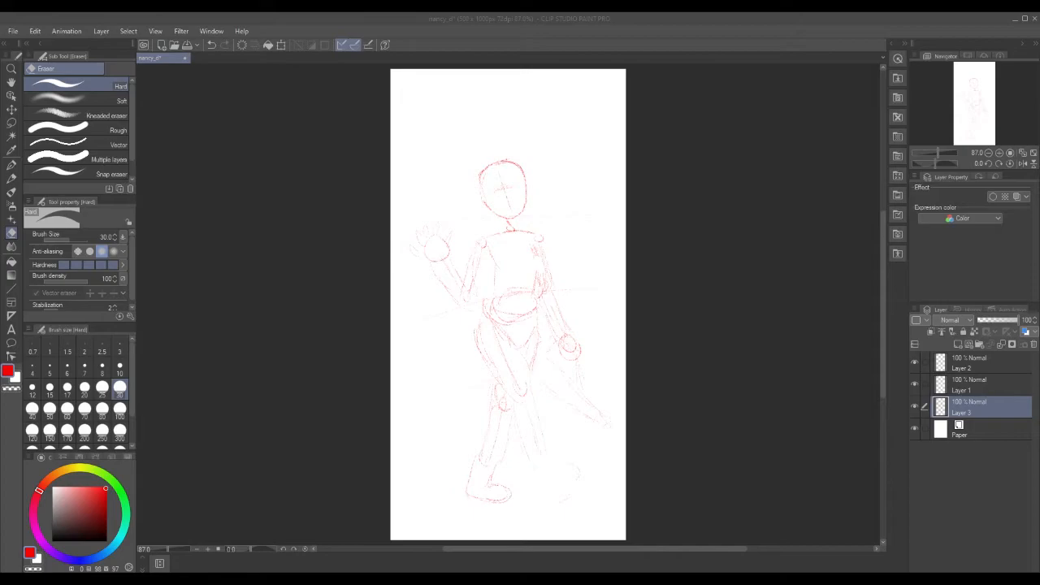
{"action": "left_click", "coordinate": [12, 178]}
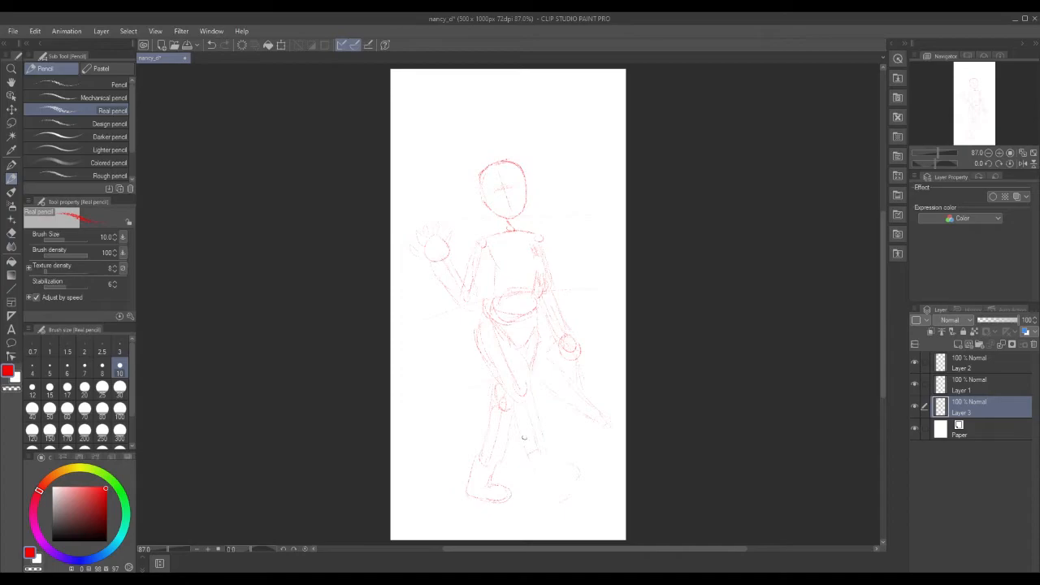
Redraw the right lower leg and outline the back foot in red pencil.
{"action": "mouse_move", "coordinate": [517, 424]}
{"action": "left_mouse_down"}
{"action": "mouse_move", "coordinate": [535, 416]}
{"action": "mouse_move", "coordinate": [550, 459]}
{"action": "mouse_move", "coordinate": [533, 463]}
{"action": "left_mouse_up"}
{"action": "mouse_move", "coordinate": [551, 472]}
{"action": "left_mouse_down"}
{"action": "mouse_move", "coordinate": [580, 469]}
{"action": "mouse_move", "coordinate": [588, 479]}
{"action": "mouse_move", "coordinate": [570, 494]}
{"action": "left_mouse_up"}
{"action": "key", "text": "x"}
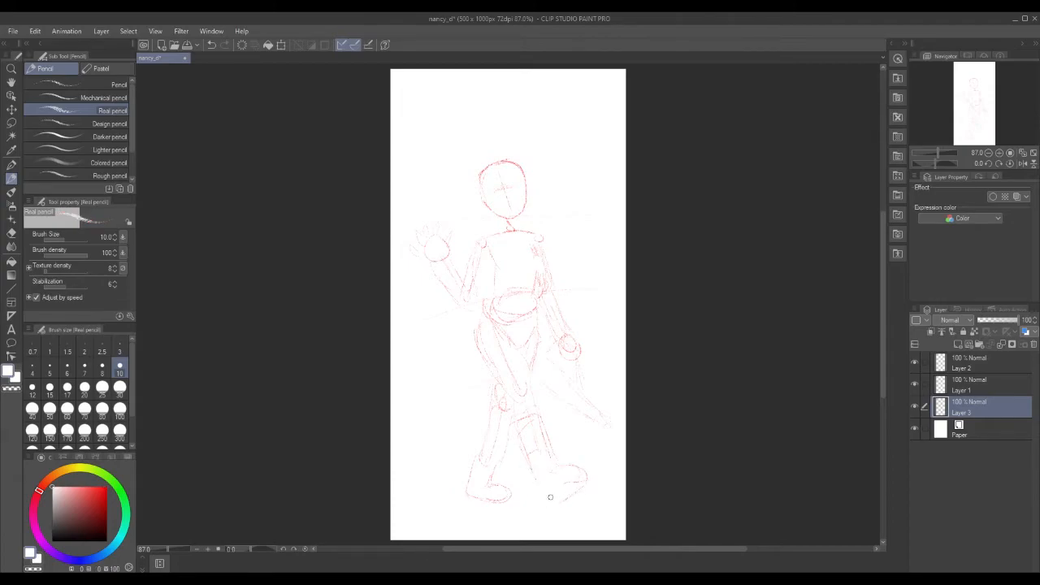
{"action": "key", "text": "x"}
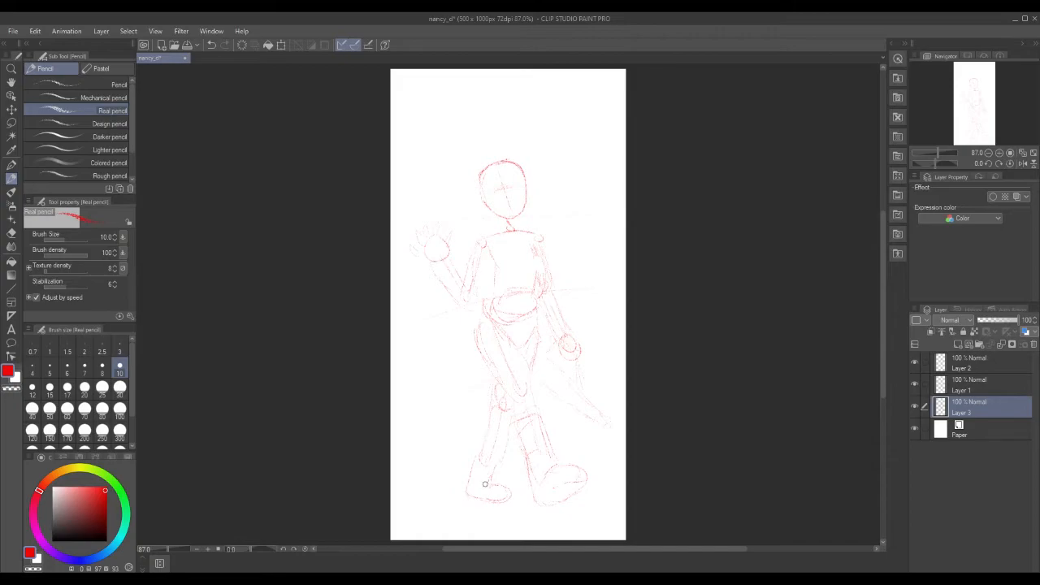
Draw the left foot's toe and shin down to the heel, then select Layer 1.
{"action": "mouse_move", "coordinate": [511, 490]}
{"action": "left_mouse_down"}
{"action": "mouse_move", "coordinate": [469, 496]}
{"action": "mouse_move", "coordinate": [495, 481]}
{"action": "mouse_move", "coordinate": [517, 511]}
{"action": "mouse_move", "coordinate": [495, 482]}
{"action": "mouse_move", "coordinate": [489, 422]}
{"action": "mouse_move", "coordinate": [474, 439]}
{"action": "mouse_move", "coordinate": [483, 421]}
{"action": "mouse_move", "coordinate": [511, 425]}
{"action": "mouse_move", "coordinate": [487, 420]}
{"action": "mouse_move", "coordinate": [464, 498]}
{"action": "left_mouse_up"}
{"action": "left_click_drag", "start_coordinate": [481, 423], "coordinate": [461, 495]}
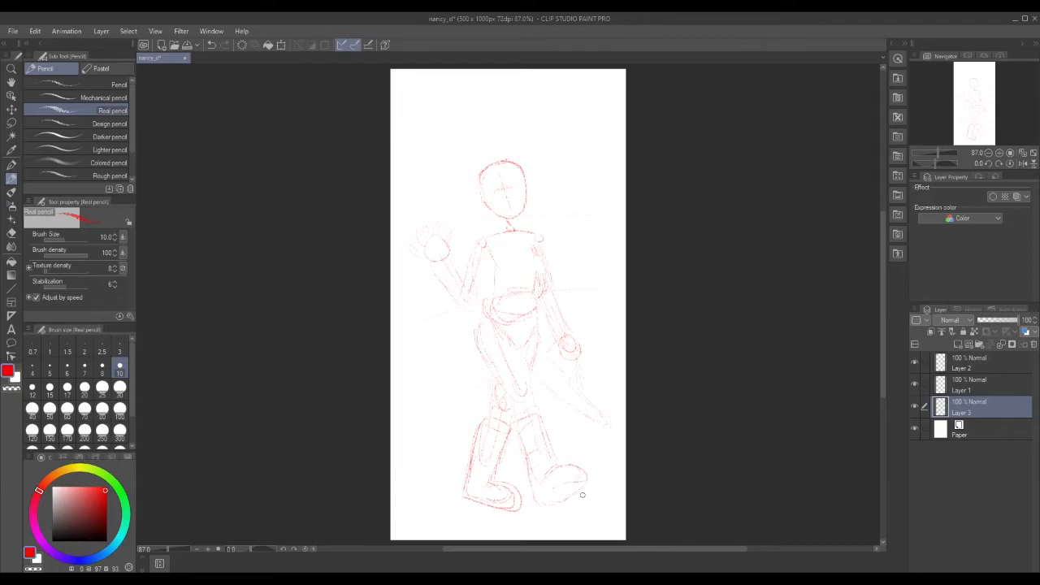
{"action": "left_click", "coordinate": [1002, 380]}
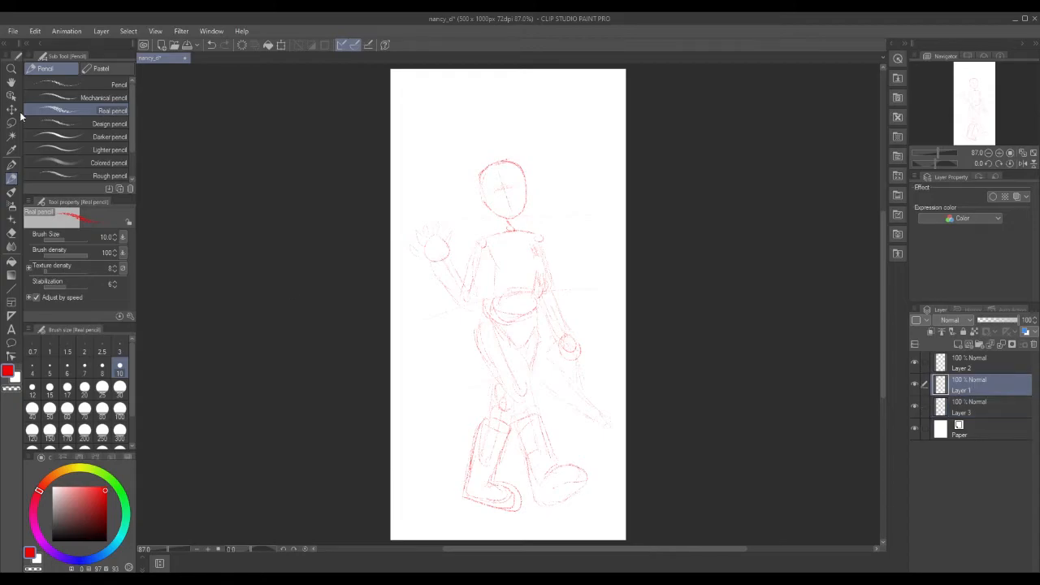
Save nancy_d and switch the drawing colour to blue on the Color Wheel.
{"action": "left_click", "coordinate": [13, 31]}
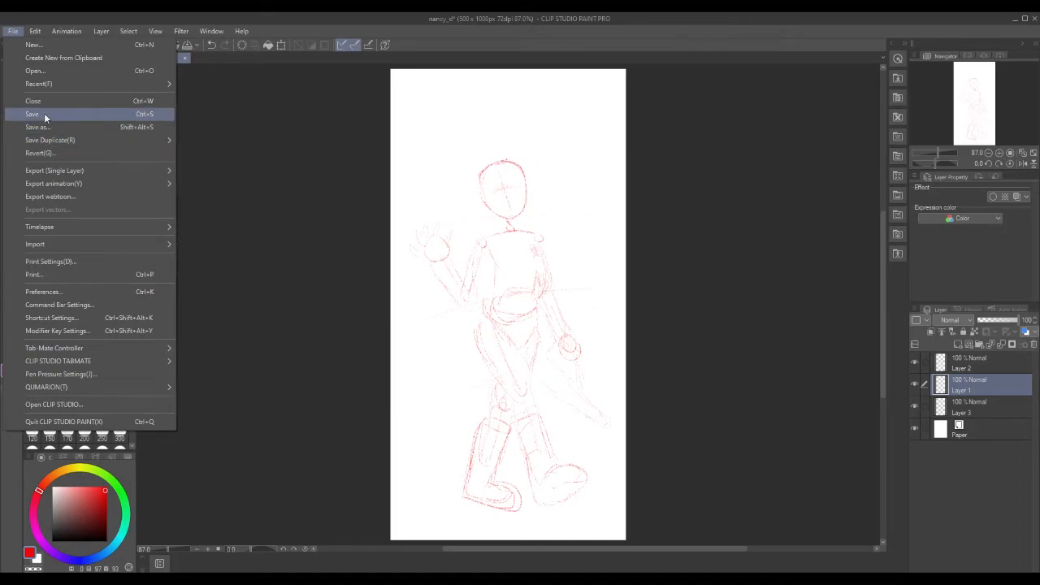
{"action": "left_click", "coordinate": [44, 113]}
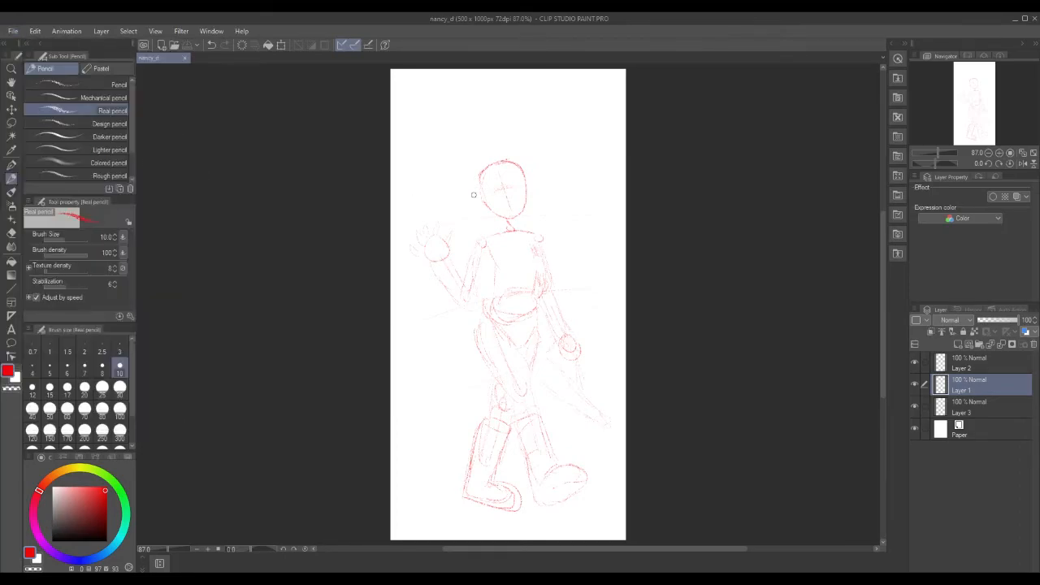
{"action": "left_click", "coordinate": [78, 561]}
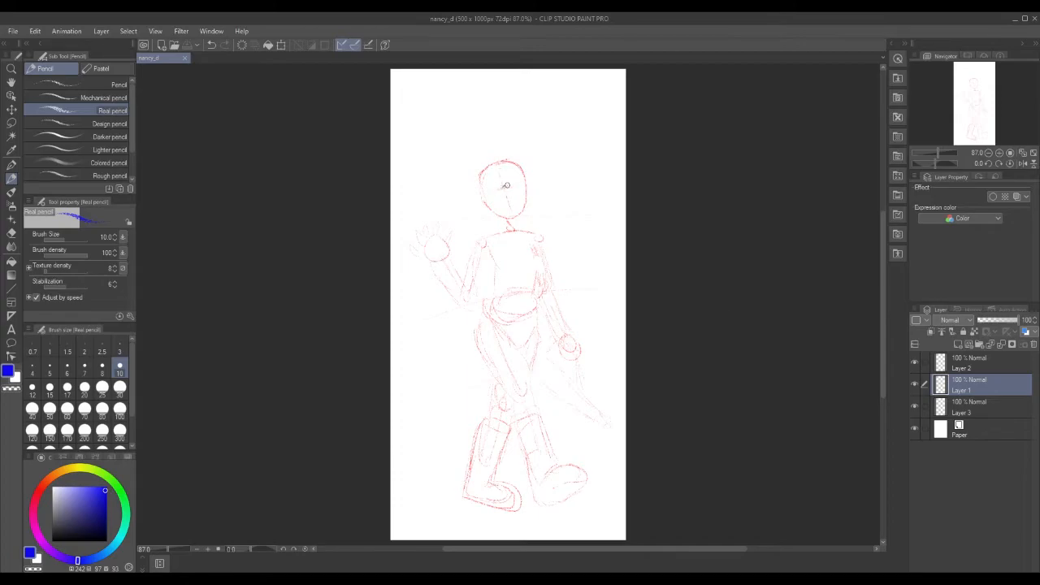
Erase a trial blue eye stroke and set the pencil size to 7.
{"action": "mouse_move", "coordinate": [502, 188]}
{"action": "left_mouse_down"}
{"action": "mouse_move", "coordinate": [520, 180]}
{"action": "mouse_move", "coordinate": [512, 187]}
{"action": "left_mouse_up"}
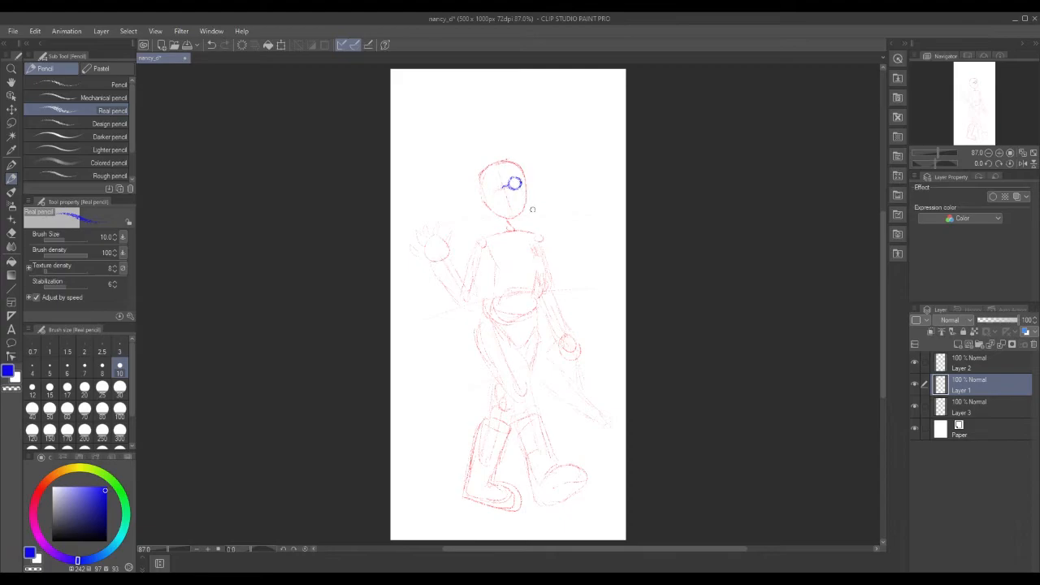
{"action": "left_click_drag", "start_coordinate": [507, 175], "coordinate": [516, 186]}
{"action": "left_click", "coordinate": [84, 368]}
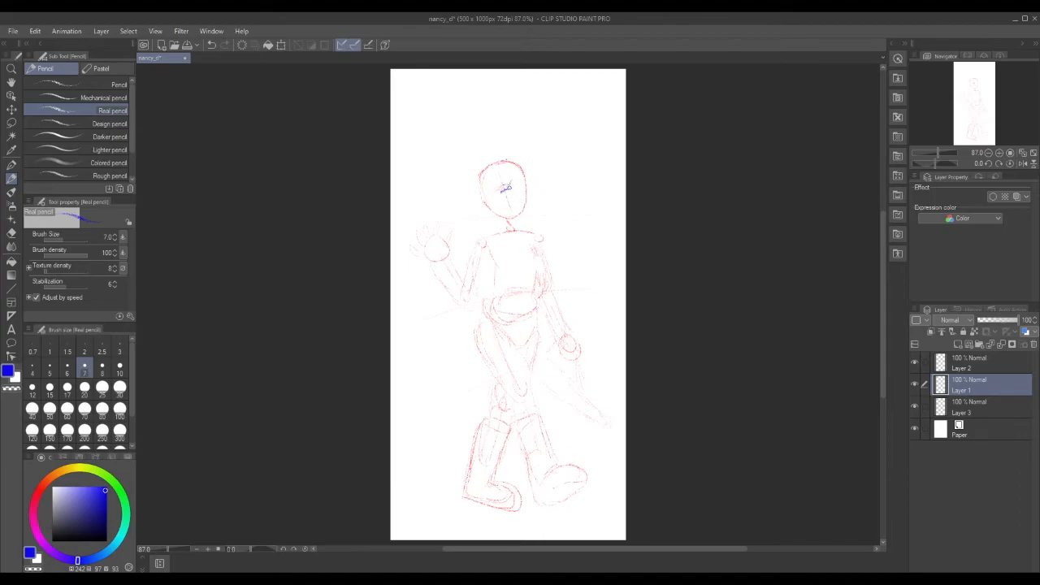
Draw round blue glasses with a temple arm and a blue cheek-to-chin jawline.
{"action": "left_click_drag", "start_coordinate": [518, 192], "coordinate": [521, 179]}
{"action": "left_click_drag", "start_coordinate": [491, 189], "coordinate": [494, 201]}
{"action": "left_click_drag", "start_coordinate": [517, 187], "coordinate": [525, 185]}
{"action": "mouse_move", "coordinate": [489, 210]}
{"action": "left_mouse_down"}
{"action": "mouse_move", "coordinate": [522, 212]}
{"action": "mouse_move", "coordinate": [527, 183]}
{"action": "left_mouse_up"}
{"action": "left_click", "coordinate": [11, 69]}
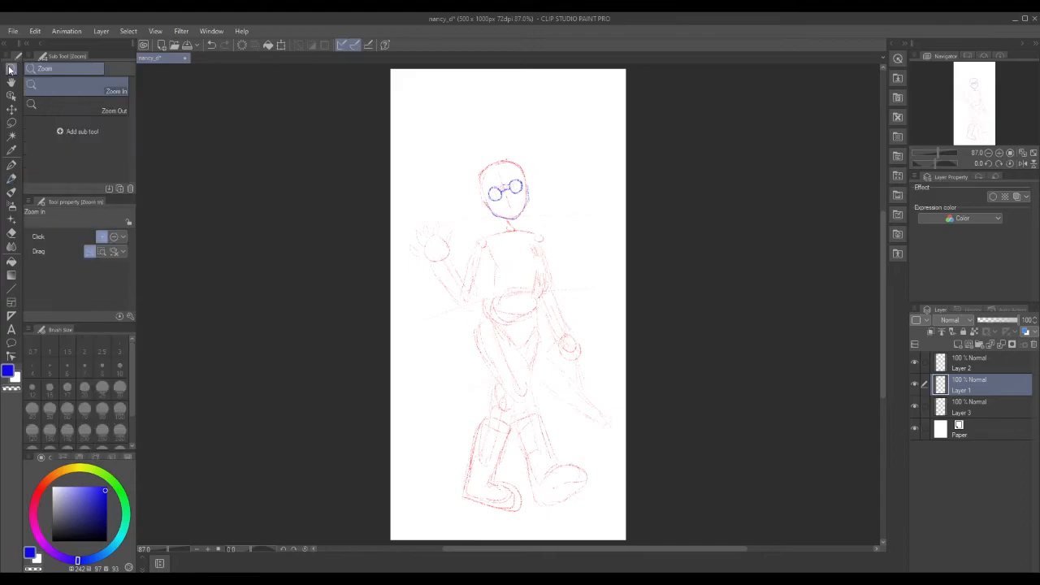
Zoom in twice on the head, then try and erase a mouth with Round mixing brush size 7.
{"action": "left_click", "coordinate": [512, 201]}
{"action": "left_click", "coordinate": [520, 203]}
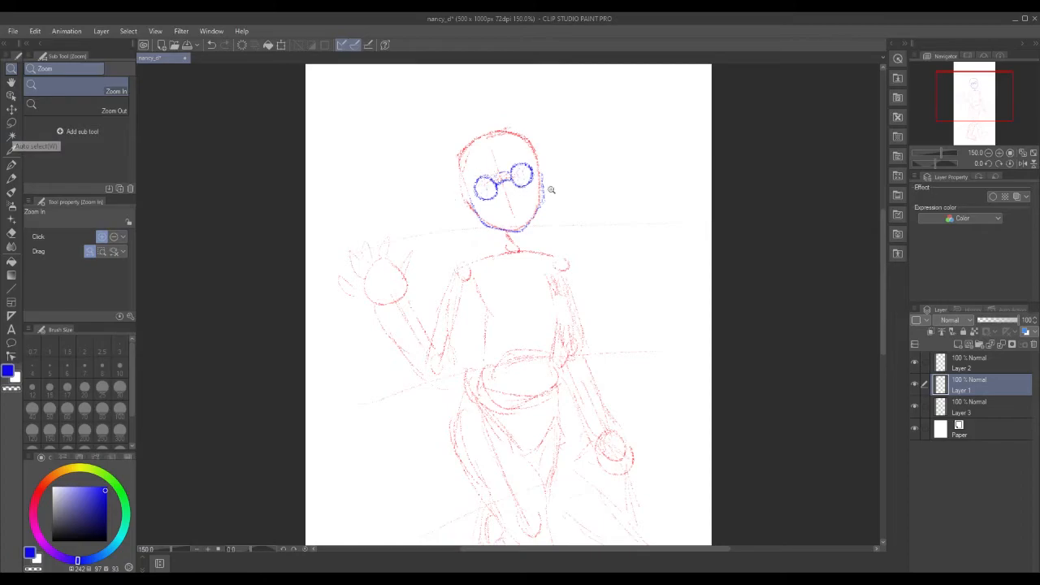
{"action": "left_click", "coordinate": [11, 191]}
{"action": "left_click", "coordinate": [85, 372]}
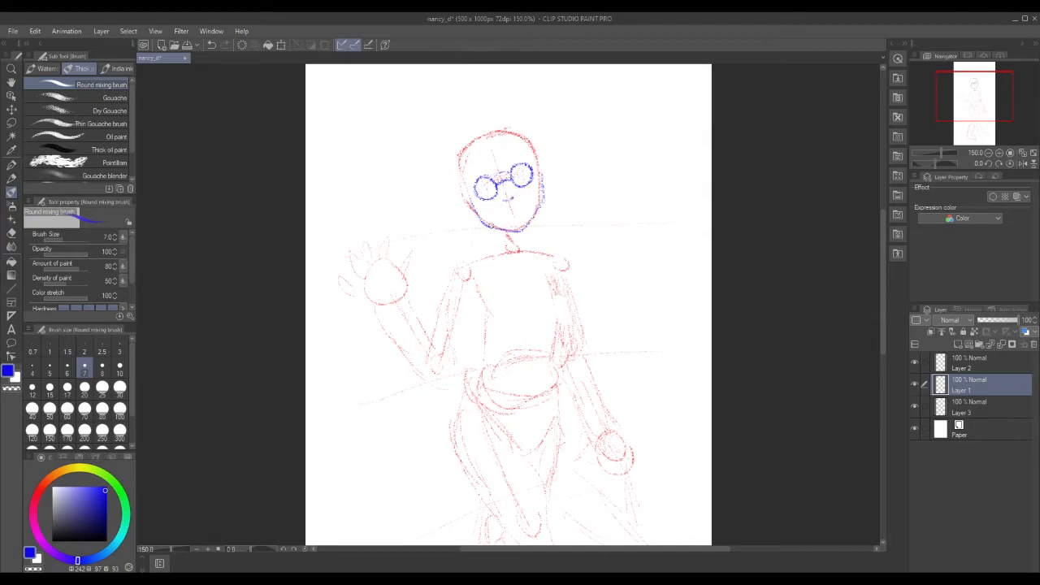
{"action": "mouse_move", "coordinate": [504, 213]}
{"action": "left_mouse_down"}
{"action": "mouse_move", "coordinate": [521, 206]}
{"action": "mouse_move", "coordinate": [517, 219]}
{"action": "mouse_move", "coordinate": [525, 209]}
{"action": "left_mouse_up"}
{"action": "mouse_move", "coordinate": [513, 203]}
{"action": "left_mouse_down"}
{"action": "mouse_move", "coordinate": [505, 215]}
{"action": "mouse_move", "coordinate": [517, 208]}
{"action": "left_mouse_up"}
{"action": "left_click", "coordinate": [11, 178]}
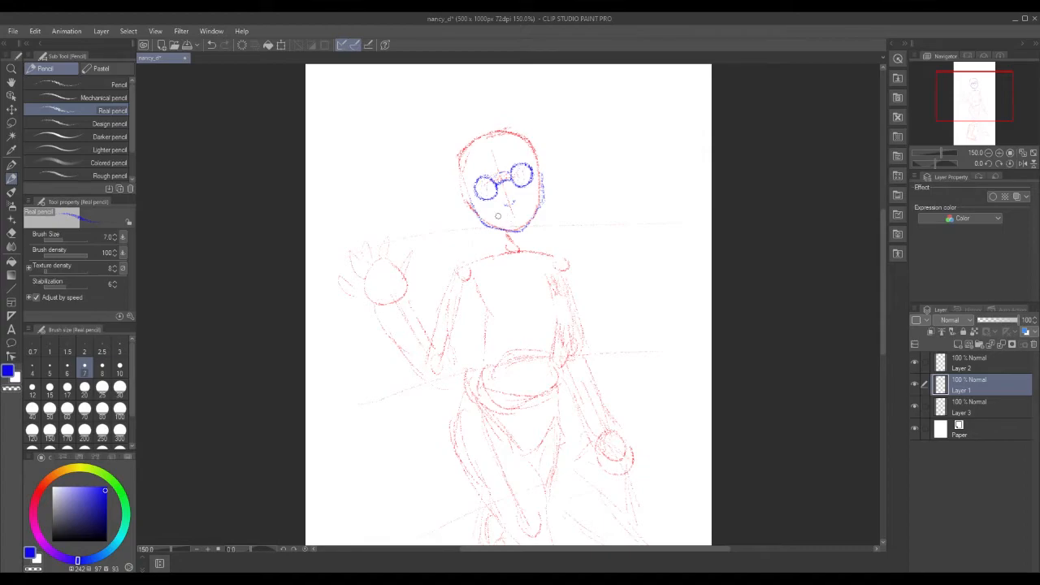
Sketch and erase several blue mouth attempts until a small open mouth fits below the nose.
{"action": "left_click_drag", "start_coordinate": [500, 216], "coordinate": [520, 220]}
{"action": "left_click_drag", "start_coordinate": [506, 217], "coordinate": [521, 213]}
{"action": "left_click_drag", "start_coordinate": [508, 200], "coordinate": [512, 202]}
{"action": "left_click_drag", "start_coordinate": [504, 212], "coordinate": [518, 215]}
{"action": "mouse_move", "coordinate": [505, 214]}
{"action": "left_mouse_down"}
{"action": "mouse_move", "coordinate": [522, 209]}
{"action": "mouse_move", "coordinate": [507, 218]}
{"action": "left_mouse_up"}
{"action": "left_click_drag", "start_coordinate": [508, 216], "coordinate": [519, 211]}
{"action": "mouse_move", "coordinate": [514, 220]}
{"action": "left_mouse_down"}
{"action": "mouse_move", "coordinate": [522, 211]}
{"action": "mouse_move", "coordinate": [511, 208]}
{"action": "mouse_move", "coordinate": [524, 206]}
{"action": "mouse_move", "coordinate": [498, 215]}
{"action": "mouse_move", "coordinate": [501, 203]}
{"action": "mouse_move", "coordinate": [504, 212]}
{"action": "left_mouse_up"}
{"action": "mouse_move", "coordinate": [513, 206]}
{"action": "left_mouse_down"}
{"action": "mouse_move", "coordinate": [502, 209]}
{"action": "mouse_move", "coordinate": [519, 207]}
{"action": "left_mouse_up"}
Draw the blue hat outline over the head, including its curl and lower-left edge.
{"action": "mouse_move", "coordinate": [453, 152]}
{"action": "left_mouse_down"}
{"action": "mouse_move", "coordinate": [452, 172]}
{"action": "mouse_move", "coordinate": [475, 167]}
{"action": "mouse_move", "coordinate": [490, 133]}
{"action": "left_mouse_up"}
{"action": "mouse_move", "coordinate": [494, 138]}
{"action": "left_mouse_down"}
{"action": "mouse_move", "coordinate": [527, 143]}
{"action": "mouse_move", "coordinate": [547, 135]}
{"action": "mouse_move", "coordinate": [549, 121]}
{"action": "mouse_move", "coordinate": [539, 123]}
{"action": "left_mouse_up"}
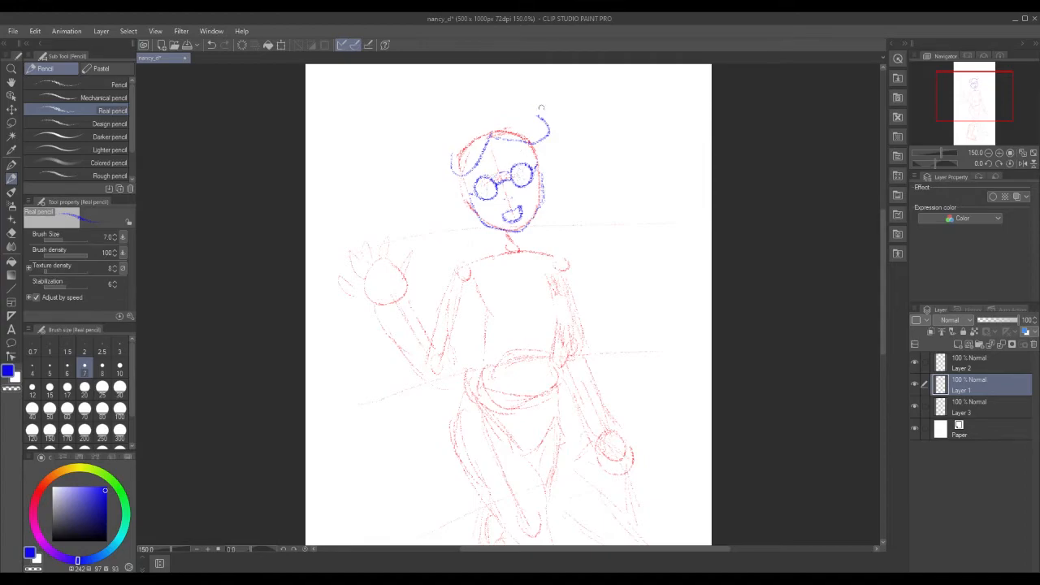
{"action": "mouse_move", "coordinate": [538, 116]}
{"action": "left_mouse_down"}
{"action": "mouse_move", "coordinate": [483, 103]}
{"action": "mouse_move", "coordinate": [461, 131]}
{"action": "mouse_move", "coordinate": [456, 173]}
{"action": "mouse_move", "coordinate": [446, 168]}
{"action": "mouse_move", "coordinate": [459, 115]}
{"action": "mouse_move", "coordinate": [470, 175]}
{"action": "left_mouse_up"}
{"action": "left_click_drag", "start_coordinate": [453, 173], "coordinate": [467, 172]}
Hatch blue hair strands in the fringe and along both sides of the face.
{"action": "mouse_move", "coordinate": [538, 163]}
{"action": "left_mouse_down"}
{"action": "mouse_move", "coordinate": [544, 175]}
{"action": "mouse_move", "coordinate": [547, 156]}
{"action": "mouse_move", "coordinate": [544, 175]}
{"action": "mouse_move", "coordinate": [523, 161]}
{"action": "left_mouse_up"}
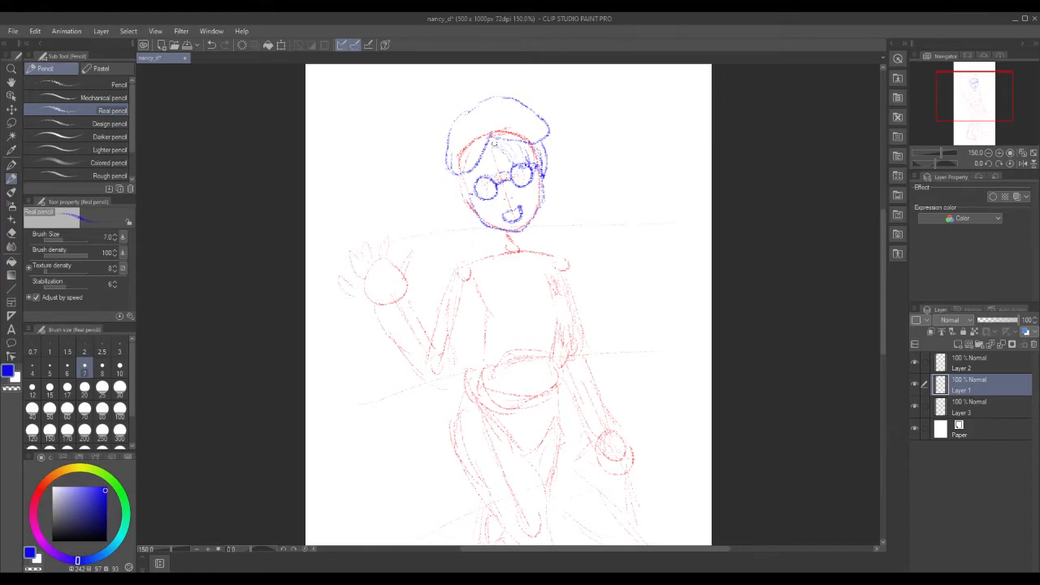
{"action": "mouse_move", "coordinate": [511, 153]}
{"action": "left_mouse_down"}
{"action": "mouse_move", "coordinate": [518, 163]}
{"action": "mouse_move", "coordinate": [488, 165]}
{"action": "left_mouse_up"}
{"action": "left_click_drag", "start_coordinate": [469, 174], "coordinate": [467, 199]}
{"action": "left_click_drag", "start_coordinate": [544, 177], "coordinate": [547, 182]}
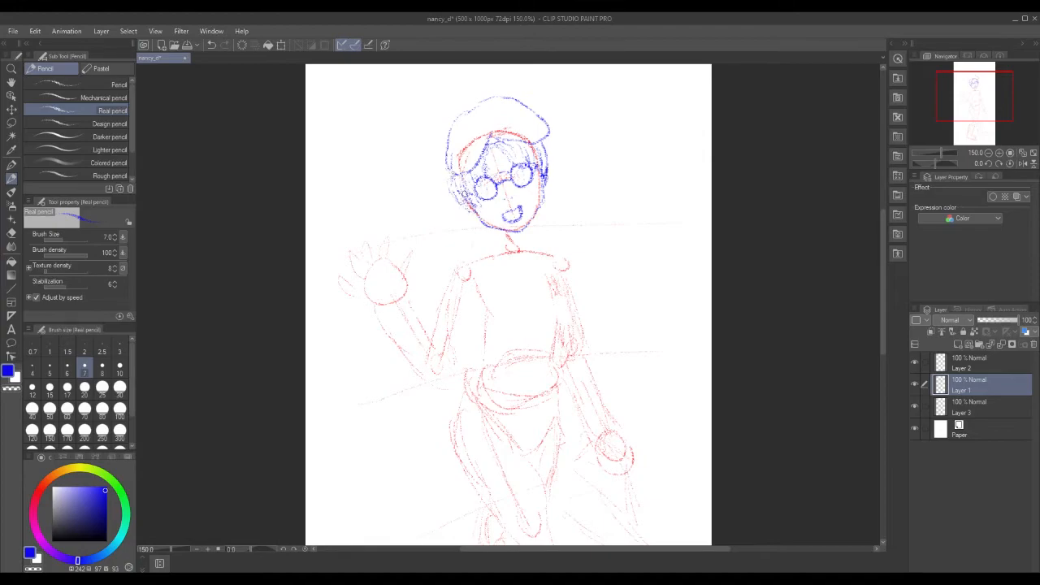
{"action": "mouse_move", "coordinate": [454, 171]}
{"action": "left_mouse_down"}
{"action": "mouse_move", "coordinate": [463, 208]}
{"action": "mouse_move", "coordinate": [476, 201]}
{"action": "left_mouse_up"}
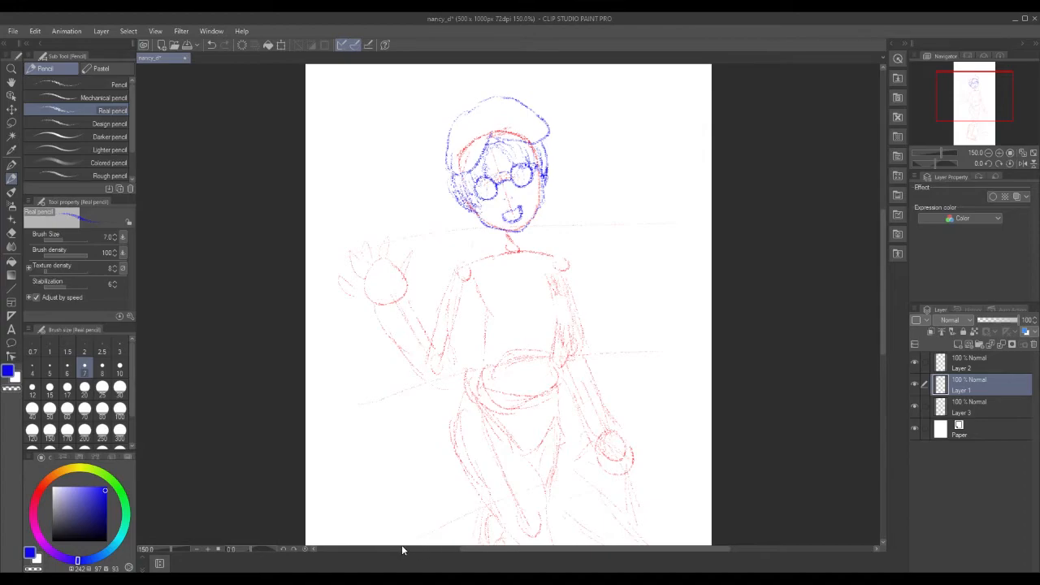
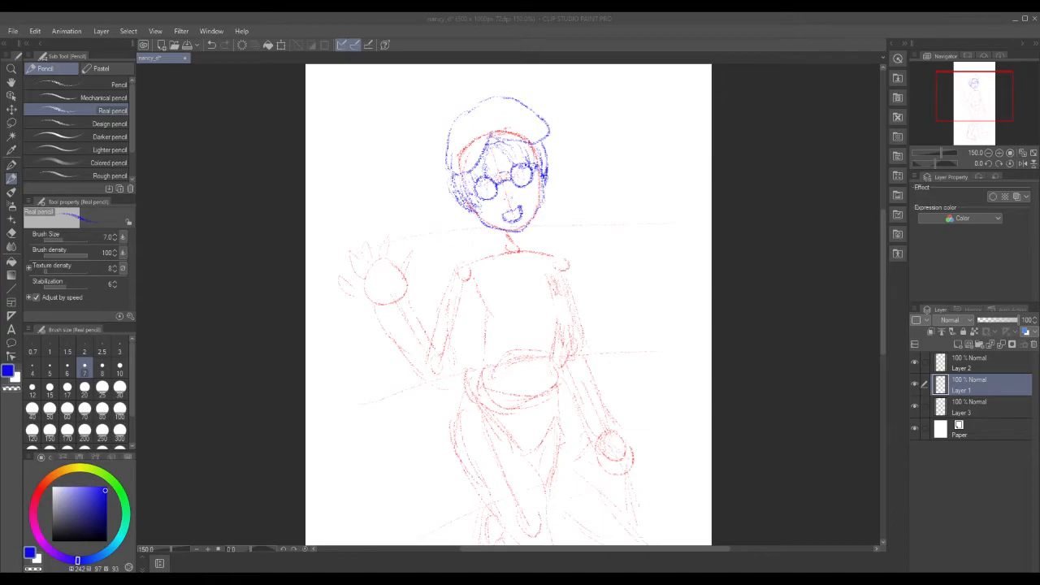
Fill in the hat's small ornament and erase the stray scribble at its edge.
{"action": "left_click", "coordinate": [508, 198]}
{"action": "left_click", "coordinate": [451, 140]}
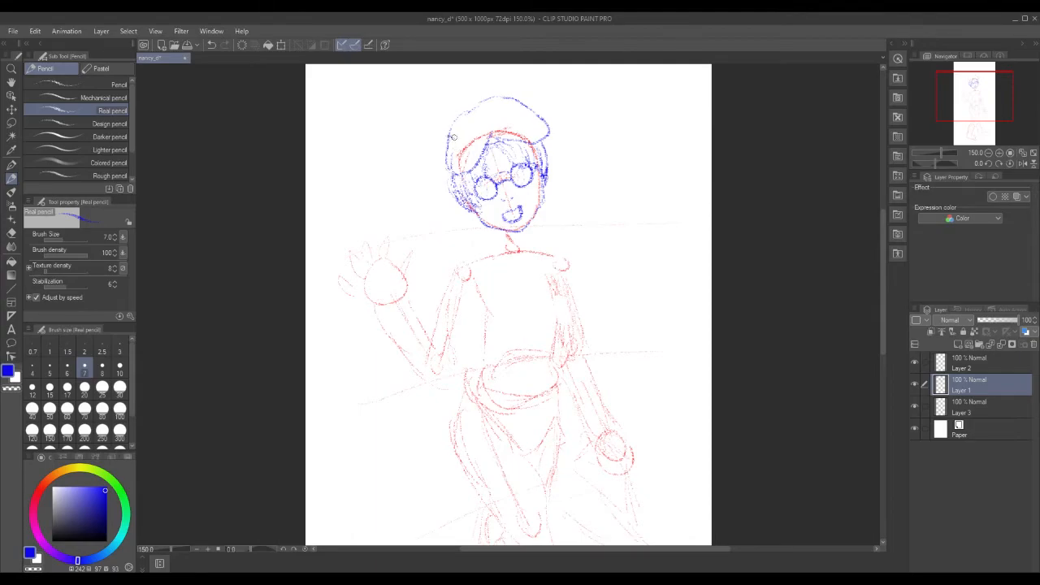
{"action": "left_click_drag", "start_coordinate": [452, 126], "coordinate": [451, 135]}
{"action": "left_click_drag", "start_coordinate": [457, 140], "coordinate": [455, 142]}
Redraw the hair strands left of the face with size 3 and 7 pencil, then hide Layer 3.
{"action": "left_click", "coordinate": [119, 353]}
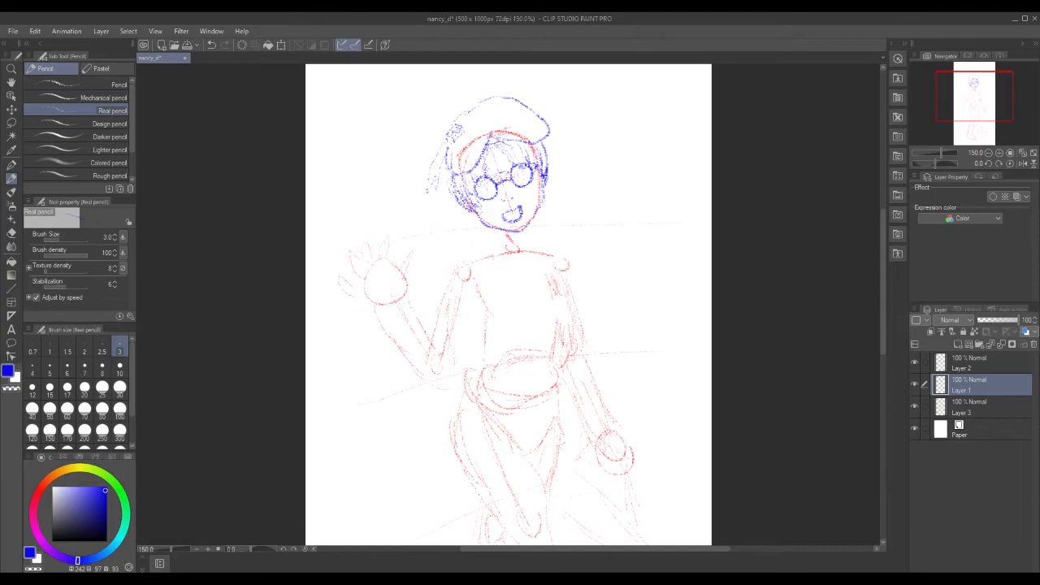
{"action": "mouse_move", "coordinate": [444, 177]}
{"action": "left_mouse_down"}
{"action": "mouse_move", "coordinate": [447, 167]}
{"action": "mouse_move", "coordinate": [433, 195]}
{"action": "left_mouse_up"}
{"action": "left_click_drag", "start_coordinate": [440, 181], "coordinate": [436, 197]}
{"action": "left_click", "coordinate": [85, 367]}
{"action": "mouse_move", "coordinate": [448, 152]}
{"action": "left_mouse_down"}
{"action": "mouse_move", "coordinate": [433, 190]}
{"action": "mouse_move", "coordinate": [430, 182]}
{"action": "left_mouse_up"}
{"action": "mouse_move", "coordinate": [451, 148]}
{"action": "left_mouse_down"}
{"action": "mouse_move", "coordinate": [449, 190]}
{"action": "mouse_move", "coordinate": [439, 181]}
{"action": "left_mouse_up"}
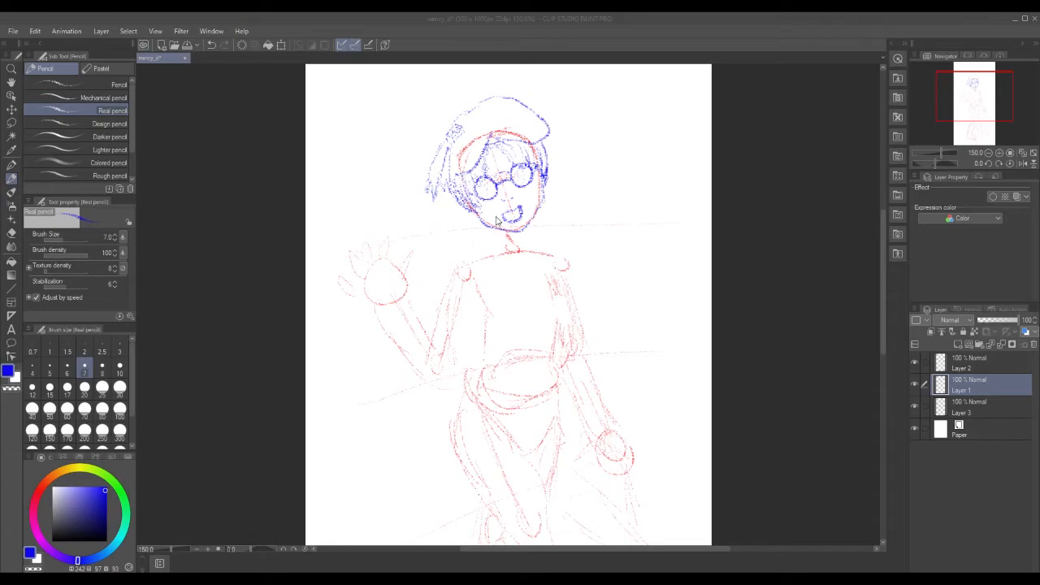
{"action": "left_click", "coordinate": [915, 410]}
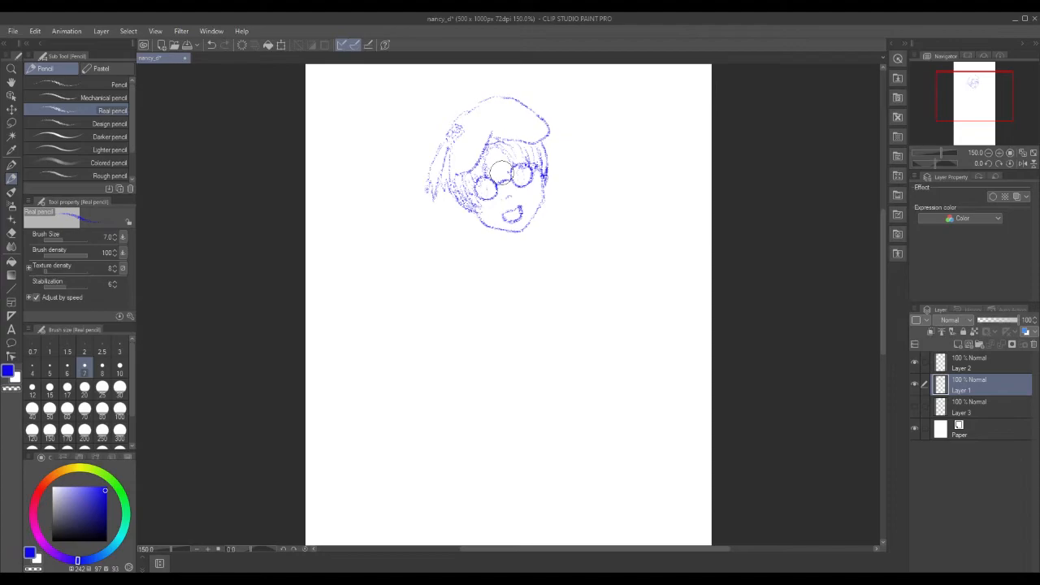
Make the red gesture sketch on Layer 3 visible again.
{"action": "left_click", "coordinate": [924, 364]}
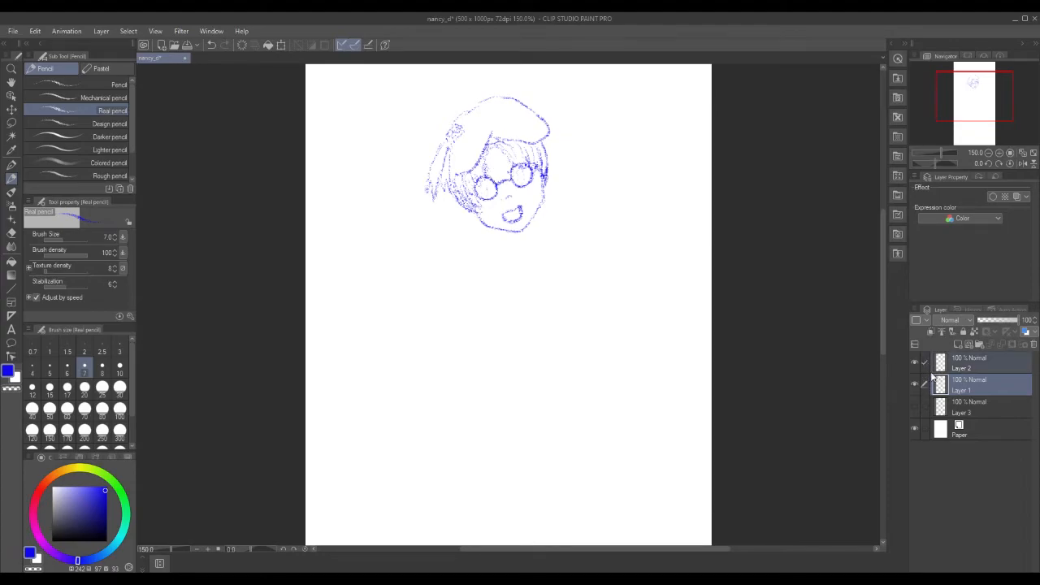
{"action": "left_click", "coordinate": [925, 364]}
{"action": "left_click", "coordinate": [915, 407]}
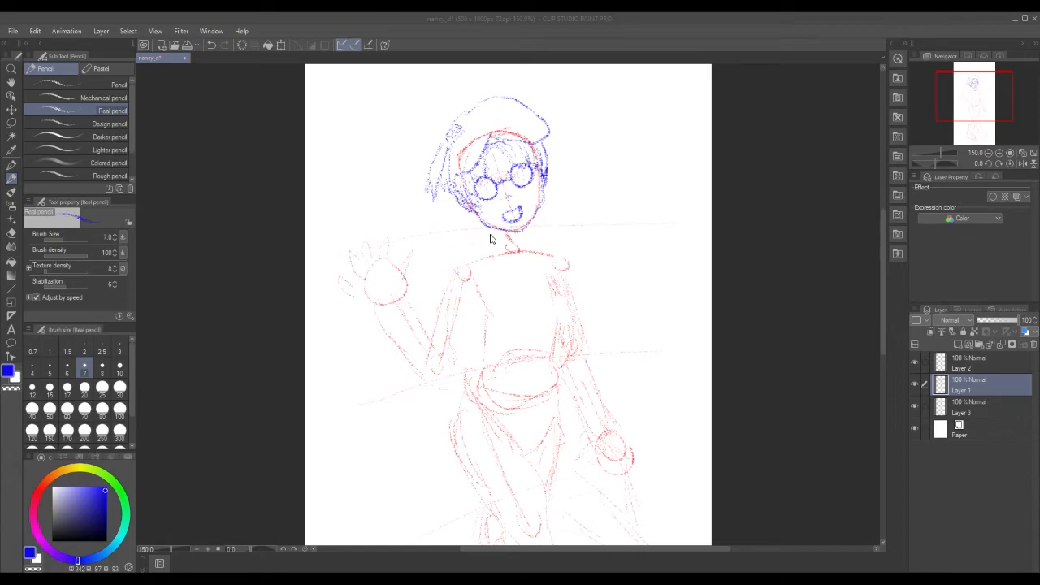
Sketch the blue collar from the neck over both shoulders, briefly checking the reference picture.
{"action": "mouse_move", "coordinate": [489, 239]}
{"action": "left_mouse_down"}
{"action": "mouse_move", "coordinate": [505, 259]}
{"action": "mouse_move", "coordinate": [487, 235]}
{"action": "mouse_move", "coordinate": [527, 231]}
{"action": "mouse_move", "coordinate": [532, 249]}
{"action": "mouse_move", "coordinate": [515, 247]}
{"action": "mouse_move", "coordinate": [530, 259]}
{"action": "mouse_move", "coordinate": [535, 234]}
{"action": "mouse_move", "coordinate": [553, 248]}
{"action": "mouse_move", "coordinate": [469, 259]}
{"action": "left_mouse_up"}
{"action": "left_click_drag", "start_coordinate": [538, 251], "coordinate": [557, 256]}
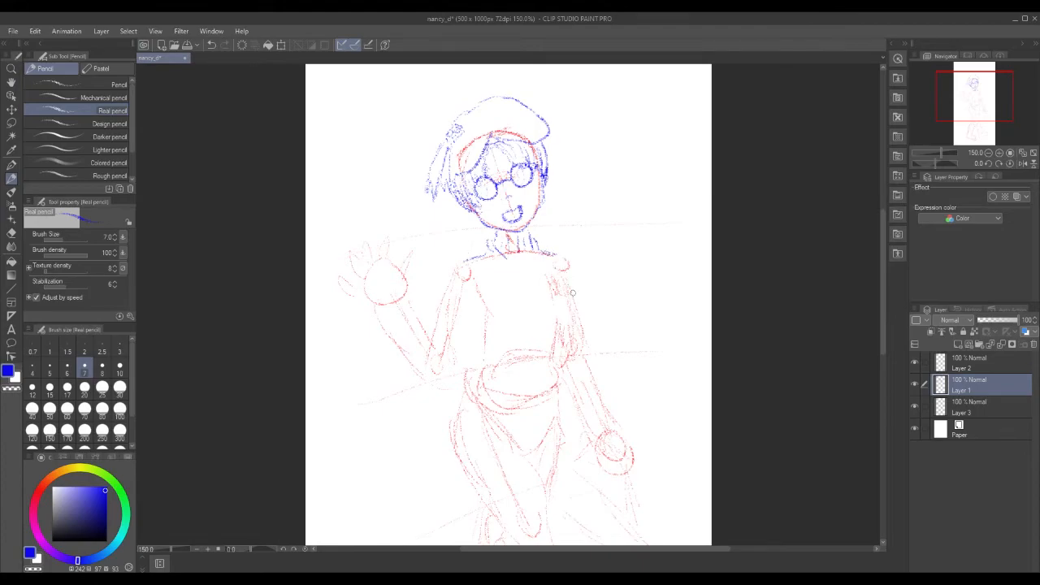
{"action": "left_click_drag", "start_coordinate": [475, 254], "coordinate": [465, 265]}
{"action": "left_click_drag", "start_coordinate": [543, 249], "coordinate": [557, 258]}
{"action": "mouse_move", "coordinate": [491, 243]}
{"action": "left_mouse_down"}
{"action": "mouse_move", "coordinate": [481, 256]}
{"action": "mouse_move", "coordinate": [498, 257]}
{"action": "left_mouse_up"}
{"action": "mouse_move", "coordinate": [499, 258]}
{"action": "left_mouse_down"}
{"action": "mouse_move", "coordinate": [490, 266]}
{"action": "mouse_move", "coordinate": [520, 260]}
{"action": "mouse_move", "coordinate": [524, 287]}
{"action": "left_mouse_up"}
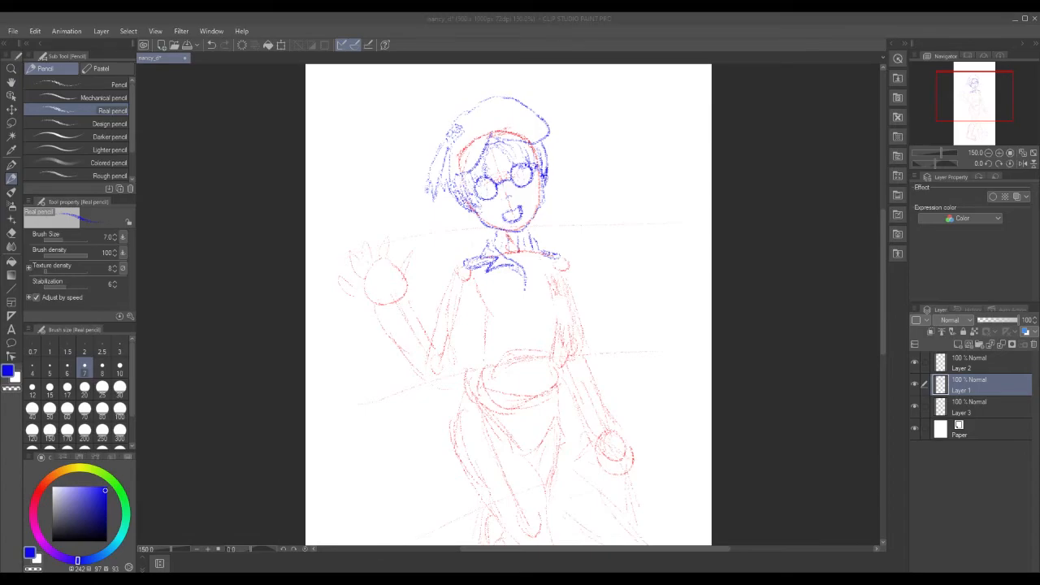
{"action": "left_click_drag", "start_coordinate": [1039, 244], "coordinate": [883, 110]}
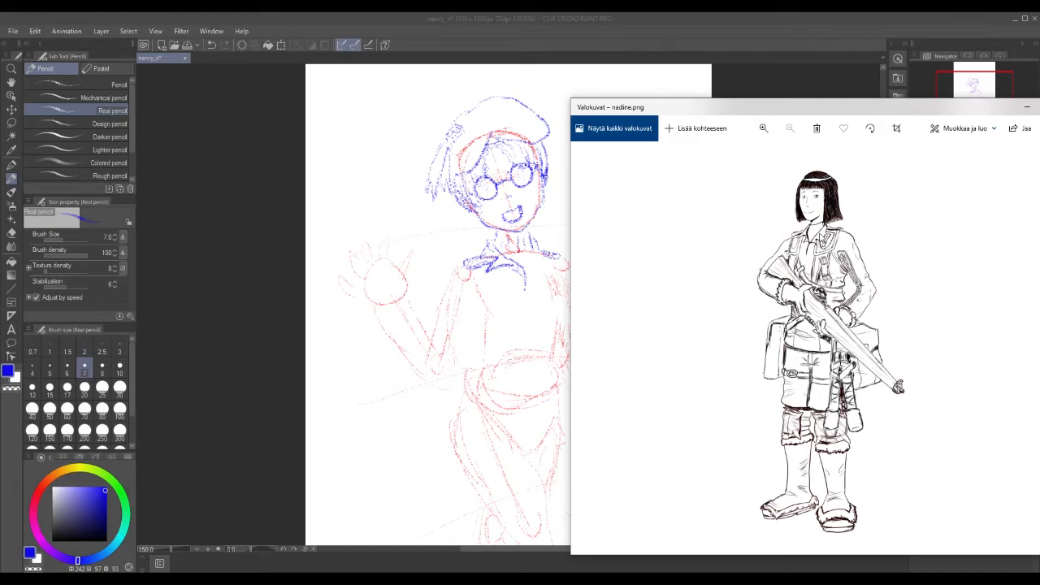
{"action": "left_click_drag", "start_coordinate": [875, 113], "coordinate": [1039, 145]}
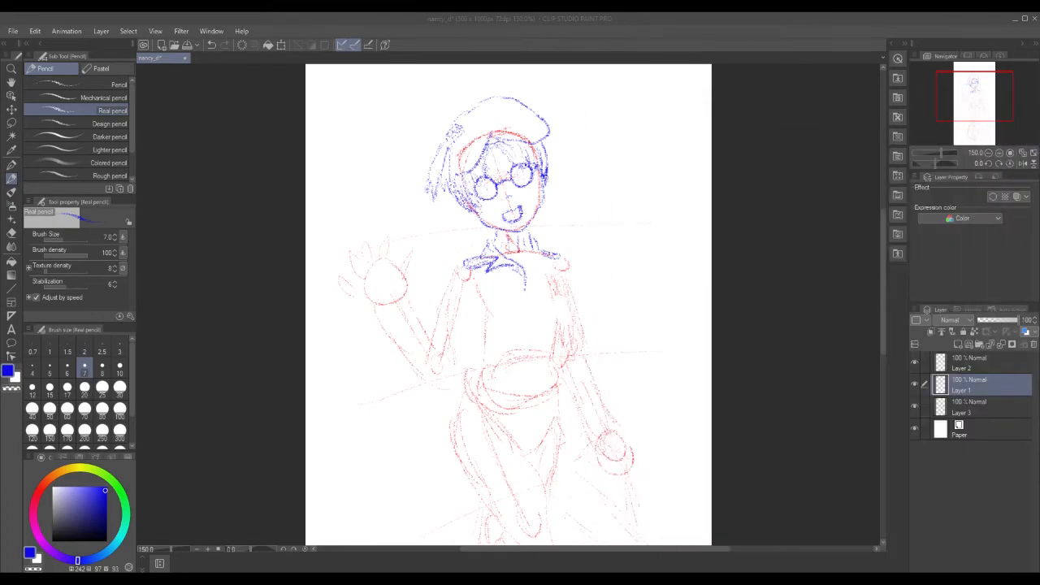
Finish the collar's right side and extend its left tip outward.
{"action": "left_click", "coordinate": [521, 272]}
{"action": "mouse_move", "coordinate": [525, 273]}
{"action": "left_mouse_down"}
{"action": "mouse_move", "coordinate": [551, 253]}
{"action": "mouse_move", "coordinate": [532, 243]}
{"action": "mouse_move", "coordinate": [529, 255]}
{"action": "left_mouse_up"}
{"action": "mouse_move", "coordinate": [460, 261]}
{"action": "left_mouse_down"}
{"action": "mouse_move", "coordinate": [466, 291]}
{"action": "mouse_move", "coordinate": [430, 310]}
{"action": "left_mouse_up"}
Draw and rework the jacket's left shoulder, torso edge and sleeve lines toward the elbow.
{"action": "left_click_drag", "start_coordinate": [467, 289], "coordinate": [456, 351]}
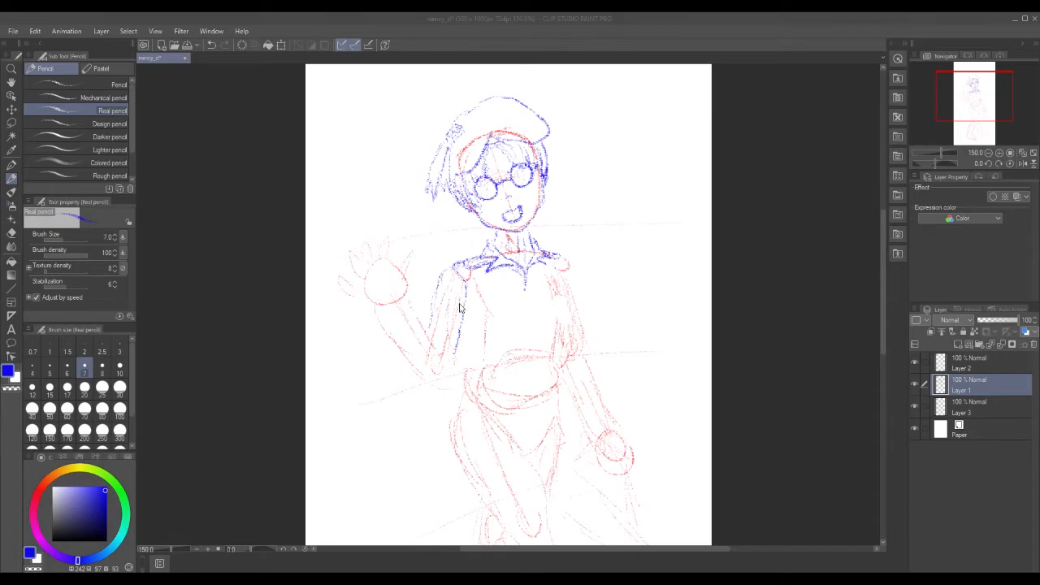
{"action": "mouse_move", "coordinate": [440, 314]}
{"action": "left_mouse_down"}
{"action": "mouse_move", "coordinate": [450, 292]}
{"action": "mouse_move", "coordinate": [463, 298]}
{"action": "mouse_move", "coordinate": [454, 292]}
{"action": "left_mouse_up"}
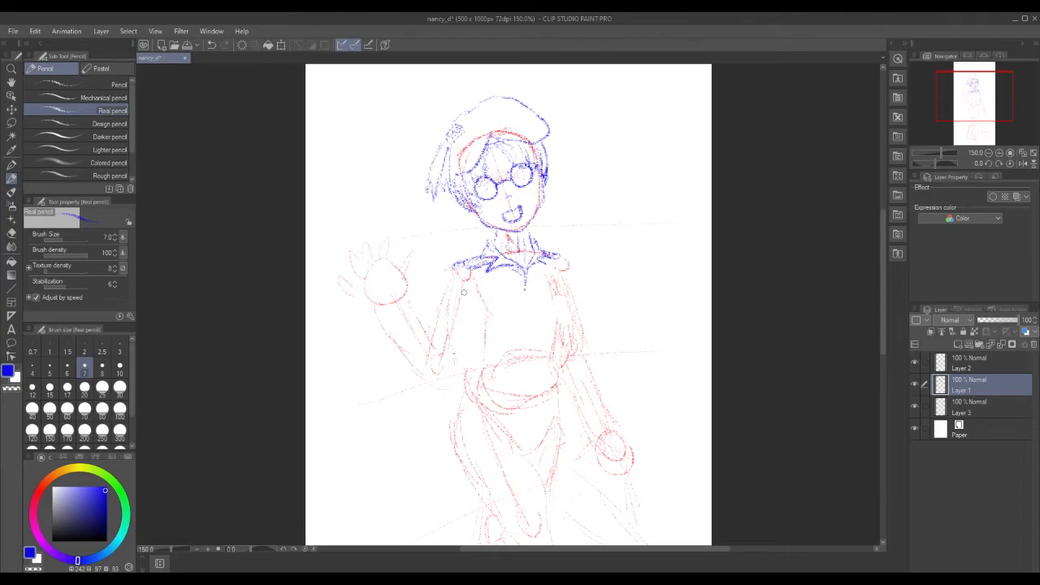
{"action": "mouse_move", "coordinate": [453, 276]}
{"action": "left_mouse_down"}
{"action": "mouse_move", "coordinate": [431, 273]}
{"action": "mouse_move", "coordinate": [467, 272]}
{"action": "left_mouse_up"}
{"action": "left_click_drag", "start_coordinate": [456, 331], "coordinate": [468, 282]}
{"action": "mouse_move", "coordinate": [455, 344]}
{"action": "left_mouse_down"}
{"action": "mouse_move", "coordinate": [455, 303]}
{"action": "mouse_move", "coordinate": [453, 346]}
{"action": "left_mouse_up"}
{"action": "left_click_drag", "start_coordinate": [432, 271], "coordinate": [422, 326]}
{"action": "mouse_move", "coordinate": [474, 285]}
{"action": "left_mouse_down"}
{"action": "mouse_move", "coordinate": [449, 371]}
{"action": "mouse_move", "coordinate": [445, 359]}
{"action": "left_mouse_up"}
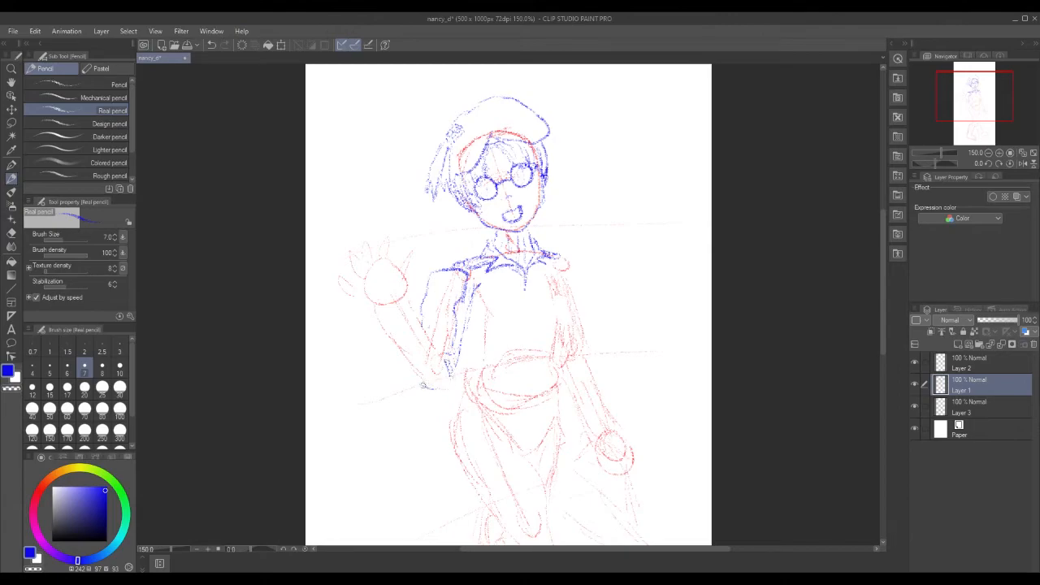
Outline the raised arm's outer contour near the elbow and redraw the sleeve cuff's lower edge.
{"action": "mouse_move", "coordinate": [424, 388]}
{"action": "left_mouse_down"}
{"action": "mouse_move", "coordinate": [462, 376]}
{"action": "mouse_move", "coordinate": [437, 399]}
{"action": "mouse_move", "coordinate": [455, 390]}
{"action": "left_mouse_up"}
{"action": "mouse_move", "coordinate": [410, 366]}
{"action": "left_mouse_down"}
{"action": "mouse_move", "coordinate": [388, 325]}
{"action": "mouse_move", "coordinate": [424, 332]}
{"action": "mouse_move", "coordinate": [412, 310]}
{"action": "mouse_move", "coordinate": [448, 367]}
{"action": "left_mouse_up"}
{"action": "left_click_drag", "start_coordinate": [382, 324], "coordinate": [389, 333]}
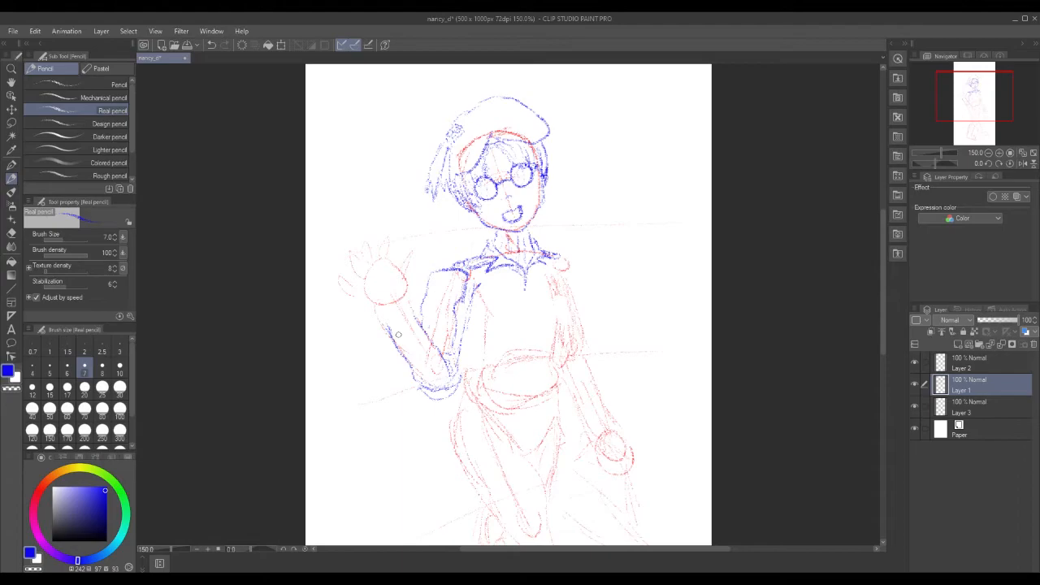
{"action": "mouse_move", "coordinate": [395, 333]}
{"action": "left_mouse_down"}
{"action": "mouse_move", "coordinate": [377, 317]}
{"action": "mouse_move", "coordinate": [412, 318]}
{"action": "mouse_move", "coordinate": [373, 304]}
{"action": "mouse_move", "coordinate": [379, 333]}
{"action": "mouse_move", "coordinate": [422, 322]}
{"action": "mouse_move", "coordinate": [411, 306]}
{"action": "mouse_move", "coordinate": [389, 321]}
{"action": "mouse_move", "coordinate": [375, 316]}
{"action": "mouse_move", "coordinate": [411, 314]}
{"action": "left_mouse_up"}
{"action": "left_click_drag", "start_coordinate": [407, 331], "coordinate": [414, 324]}
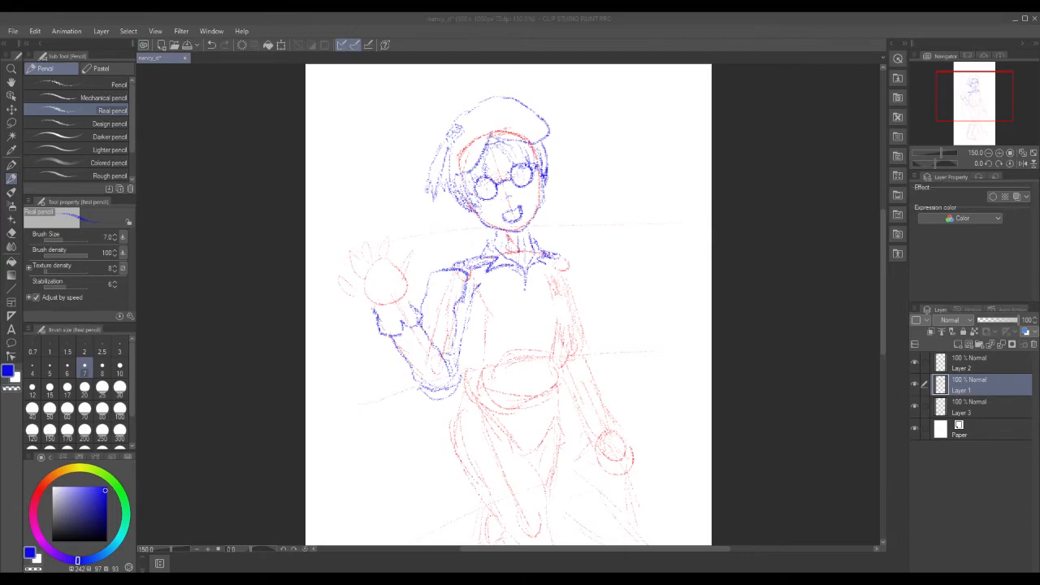
{"action": "left_click", "coordinate": [379, 346]}
{"action": "mouse_move", "coordinate": [379, 335]}
{"action": "left_mouse_down"}
{"action": "mouse_move", "coordinate": [407, 338]}
{"action": "mouse_move", "coordinate": [423, 320]}
{"action": "left_mouse_up"}
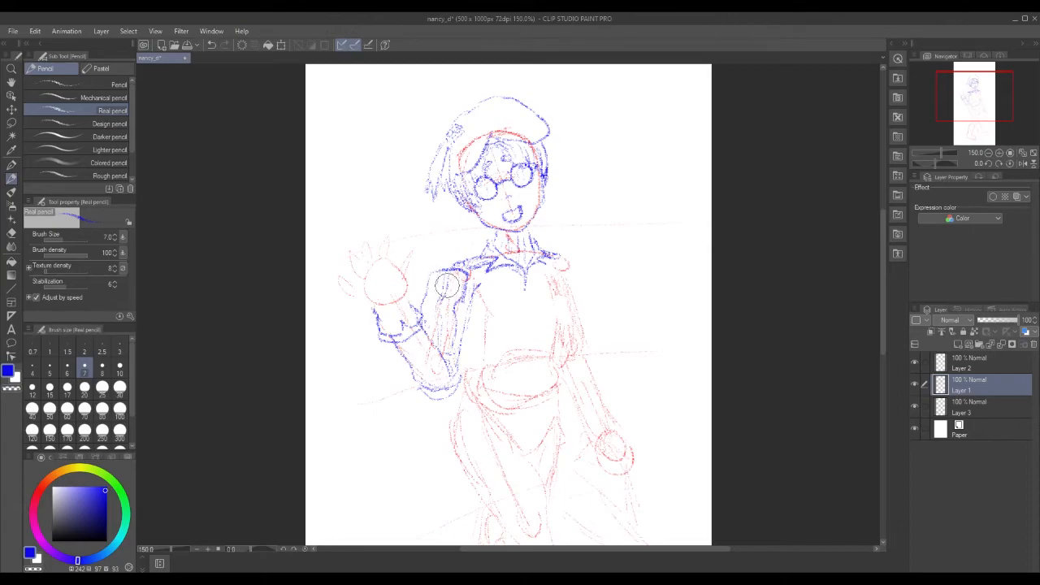
Lasso the blue sleeve lines on the raised arm and try a transform.
{"action": "key", "text": "m"}
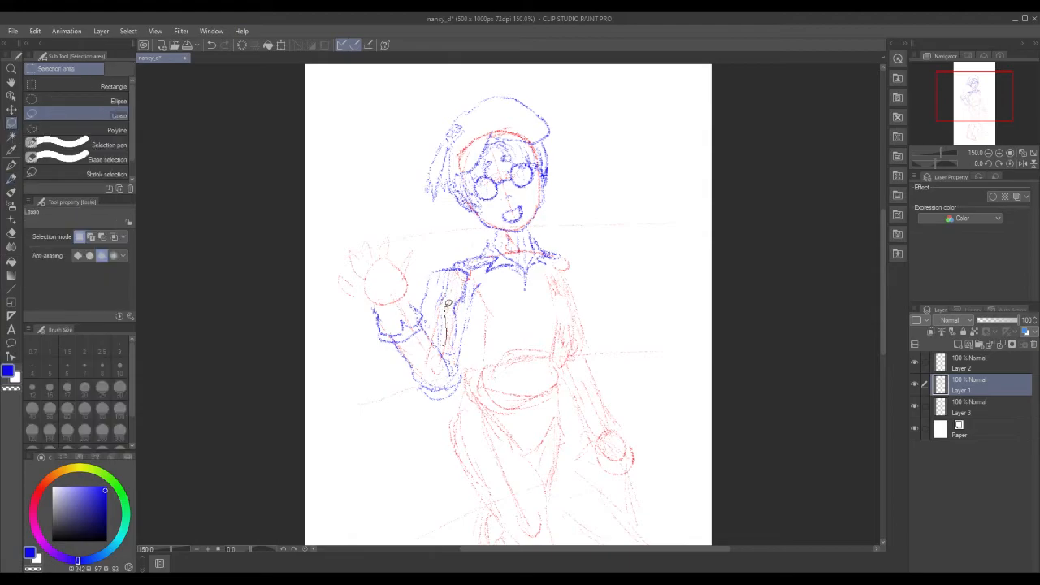
{"action": "left_click_drag", "start_coordinate": [438, 297], "coordinate": [440, 344]}
{"action": "left_click", "coordinate": [486, 365]}
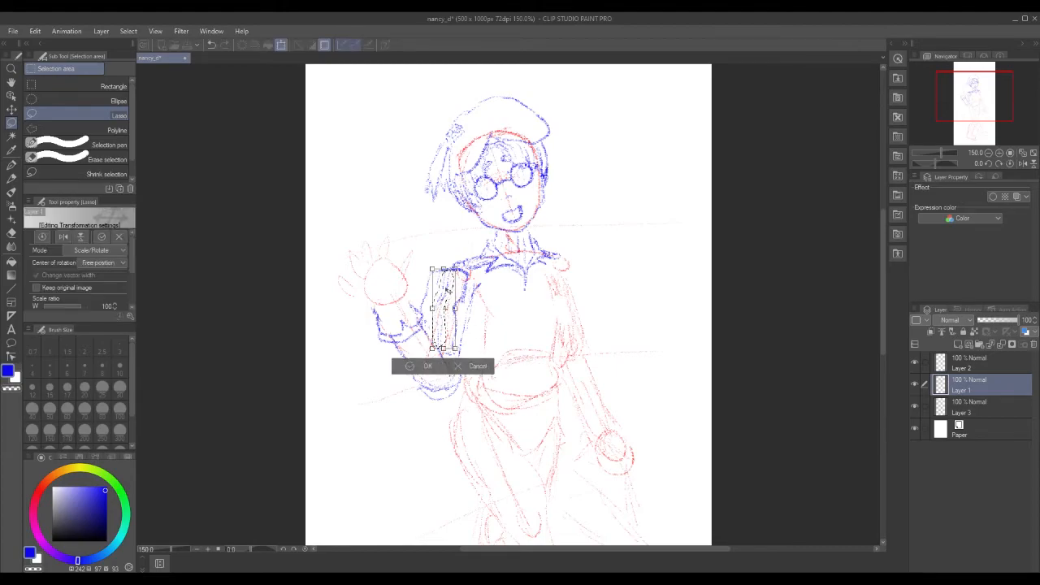
{"action": "key", "text": "Return"}
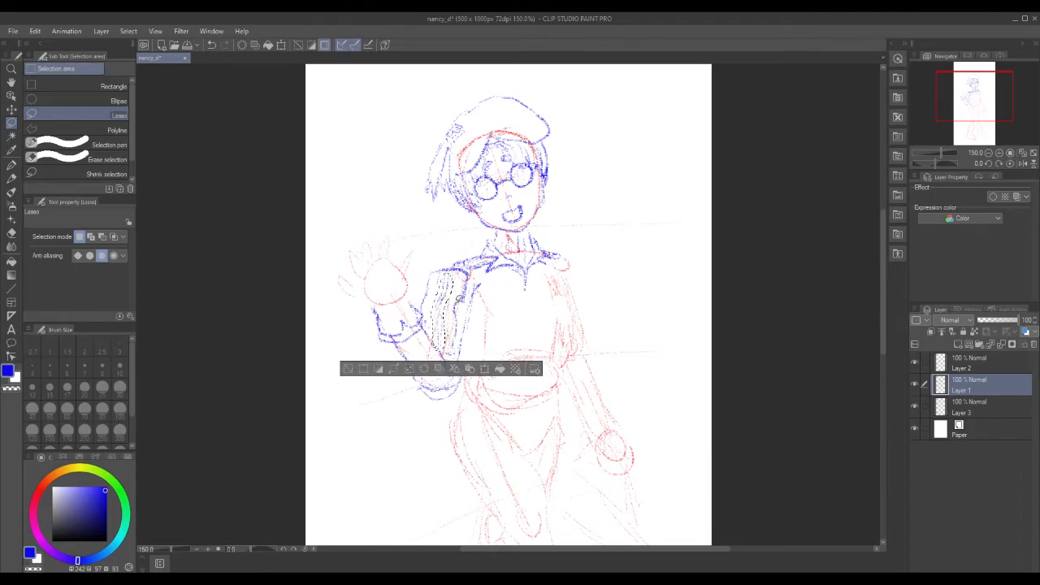
{"action": "left_click", "coordinate": [352, 362]}
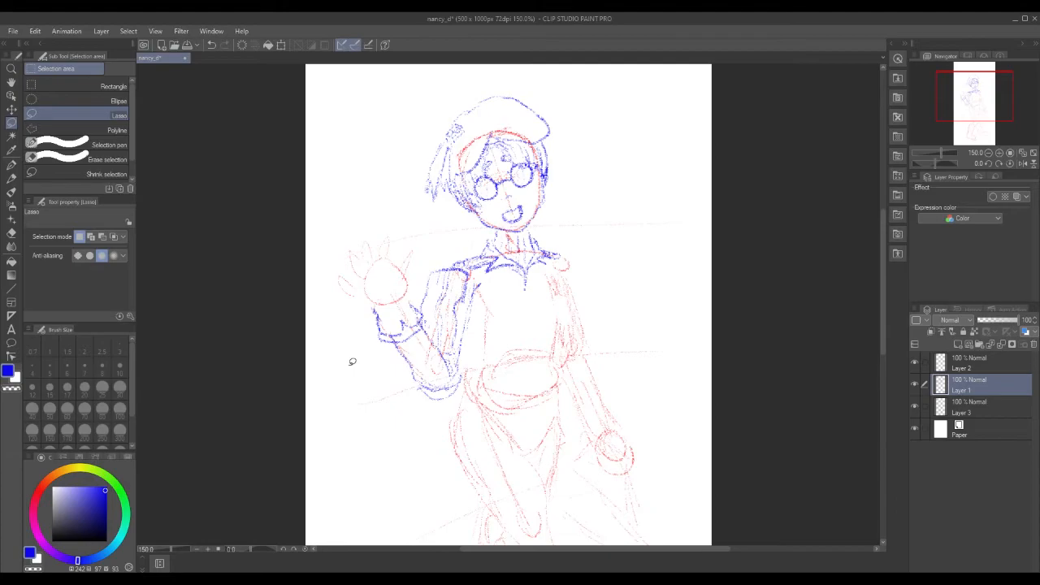
Undo twice to restore the sleeve selection, then nudge it slightly right and down.
{"action": "left_click", "coordinate": [35, 31]}
{"action": "left_click", "coordinate": [49, 40]}
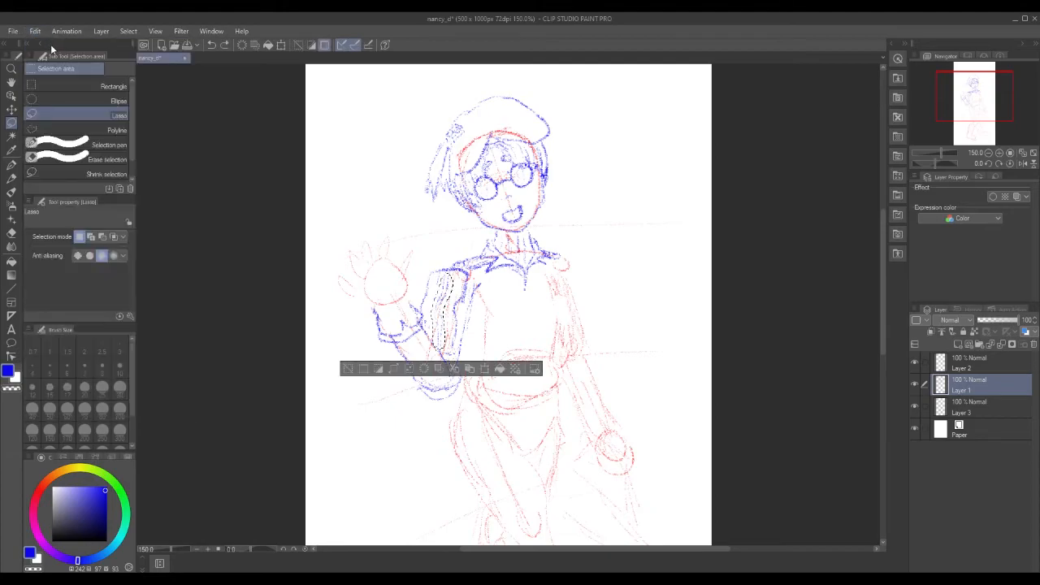
{"action": "left_click", "coordinate": [35, 31]}
{"action": "left_click", "coordinate": [49, 40]}
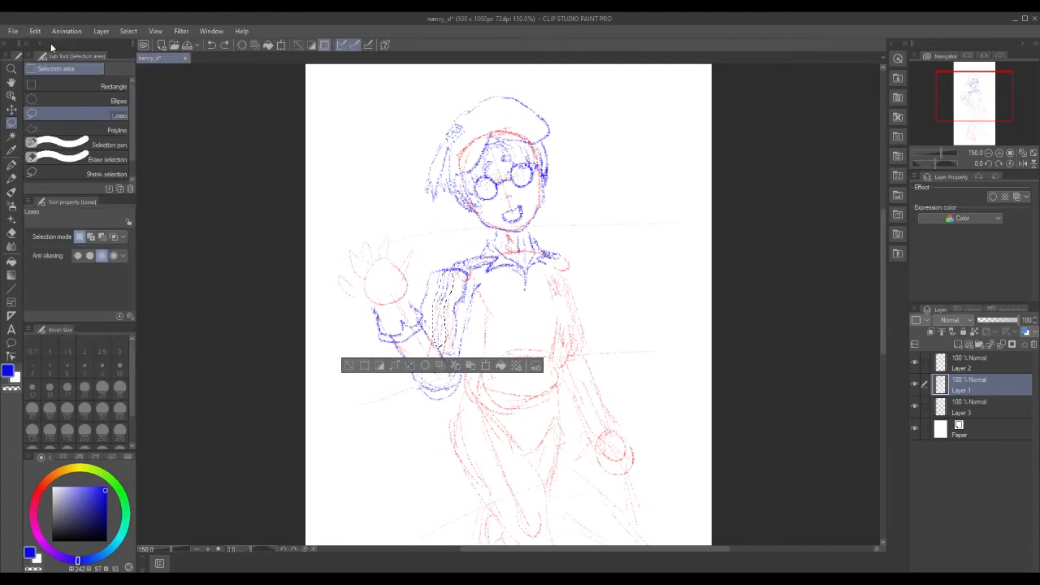
{"action": "left_click", "coordinate": [486, 367]}
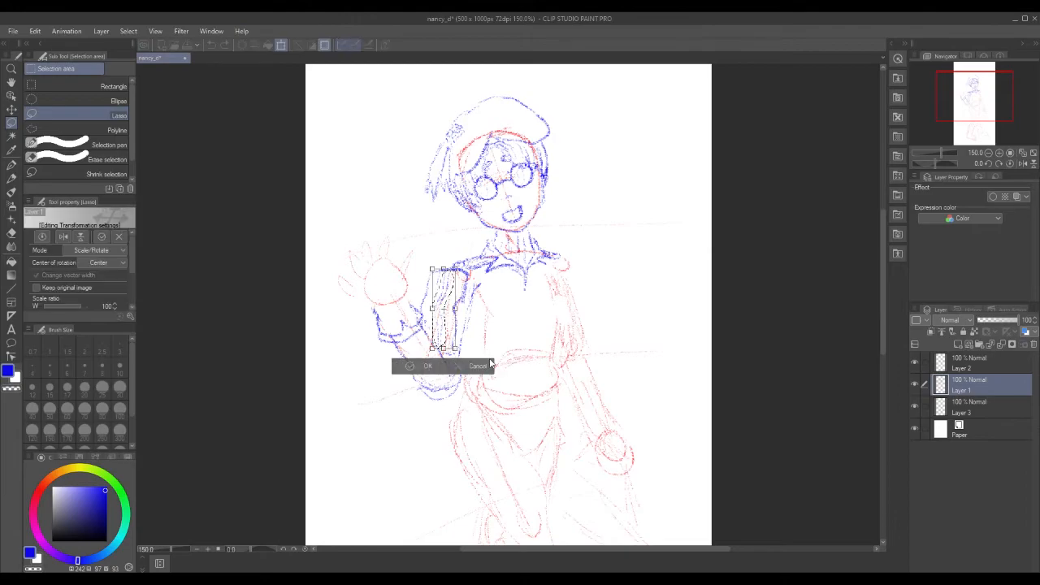
{"action": "left_click_drag", "start_coordinate": [448, 284], "coordinate": [453, 290]}
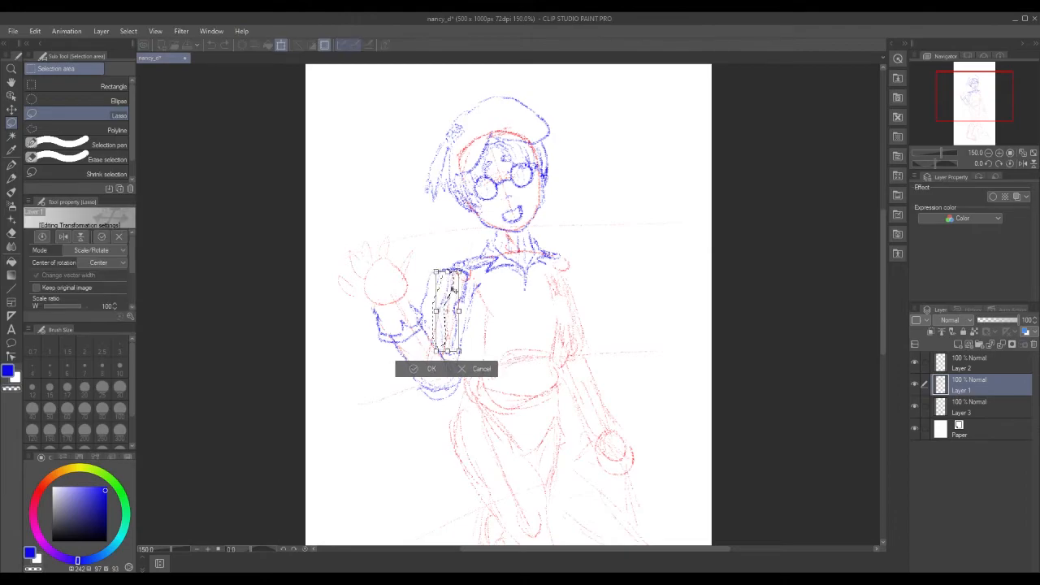
{"action": "left_click", "coordinate": [424, 368]}
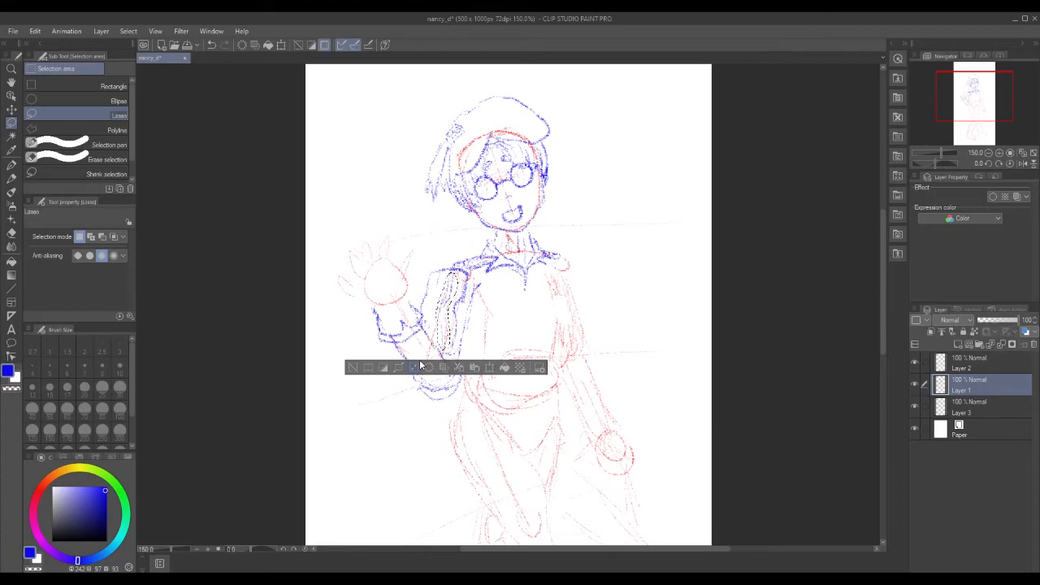
Clear the selection, including a leftover small one, and return to the Real pencil.
{"action": "left_click", "coordinate": [351, 368]}
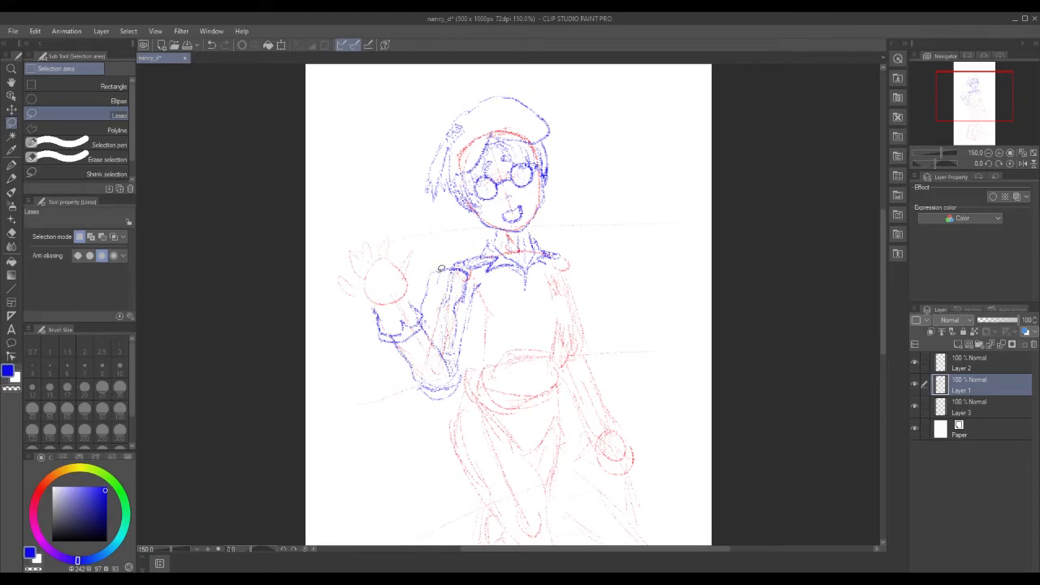
{"action": "left_click_drag", "start_coordinate": [436, 282], "coordinate": [437, 278]}
{"action": "left_click", "coordinate": [342, 300]}
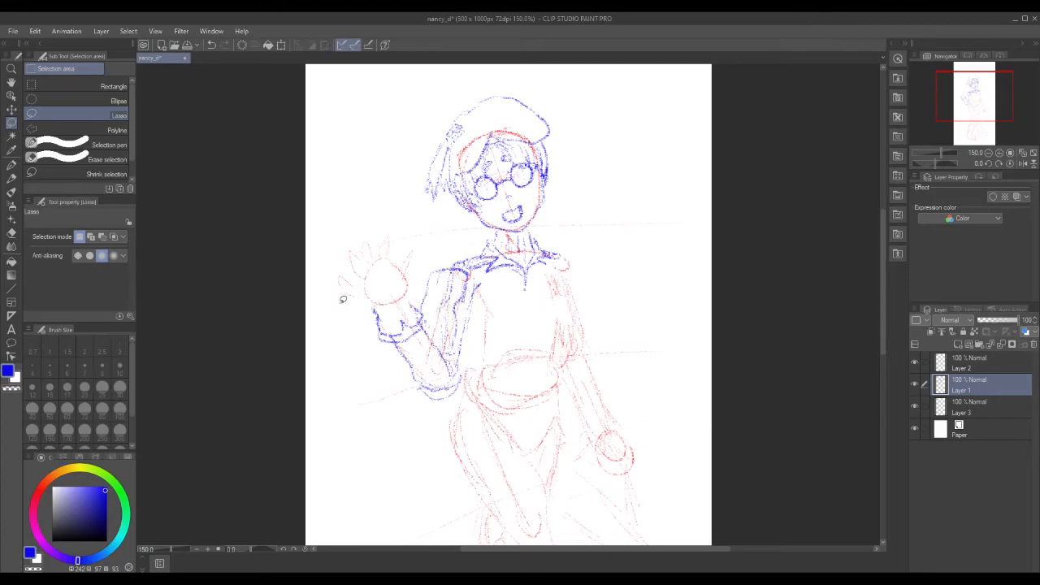
{"action": "left_click", "coordinate": [10, 182]}
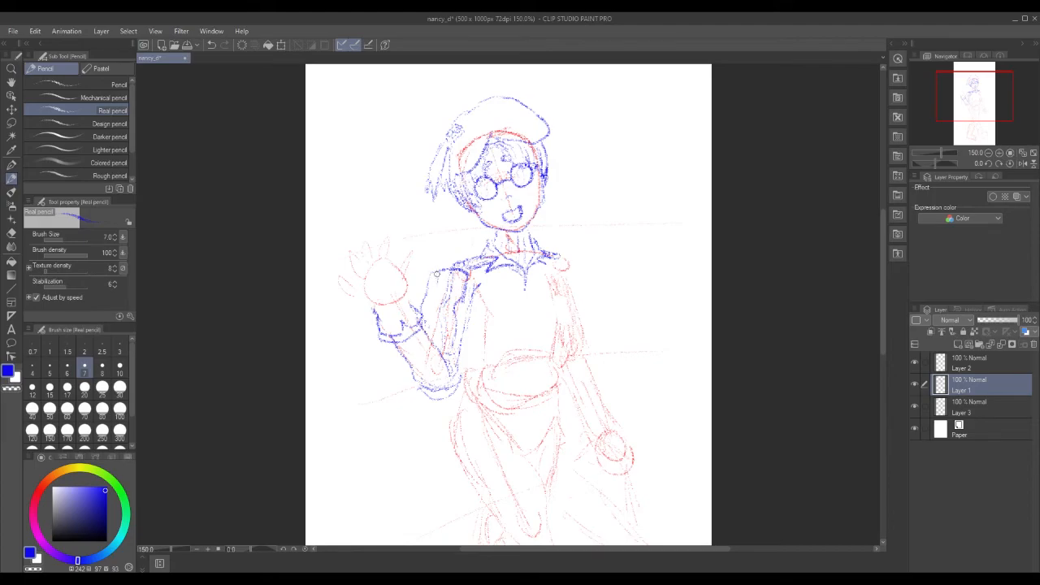
Draw fold lines down the raised arm's sleeve and a light stroke on the forearm.
{"action": "left_click_drag", "start_coordinate": [437, 278], "coordinate": [431, 323]}
{"action": "left_click_drag", "start_coordinate": [414, 350], "coordinate": [432, 359]}
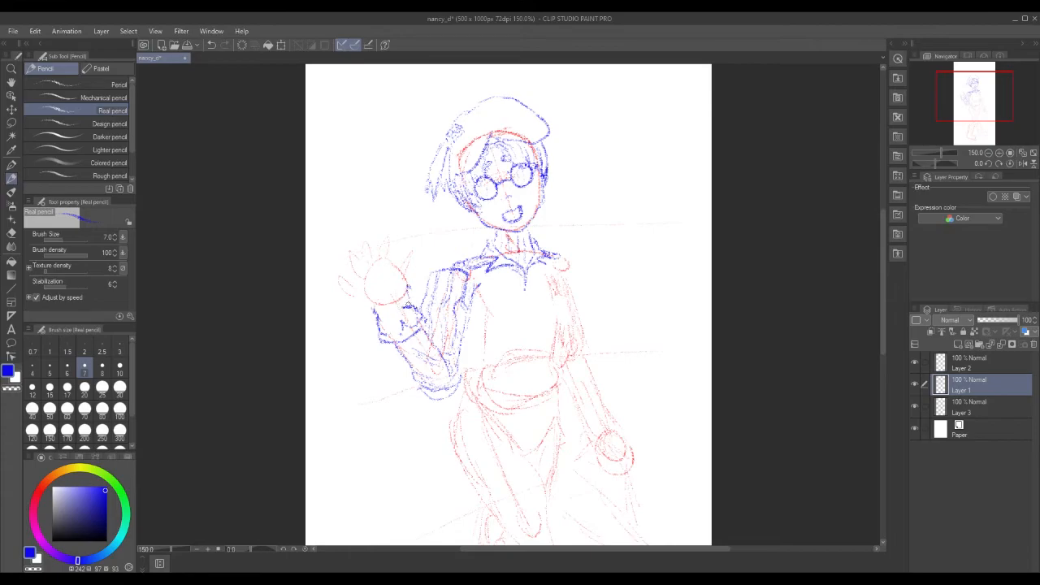
Switch the drawing colour to pure blue and draw a curve from the sleeve up the hand.
{"action": "key", "text": "x"}
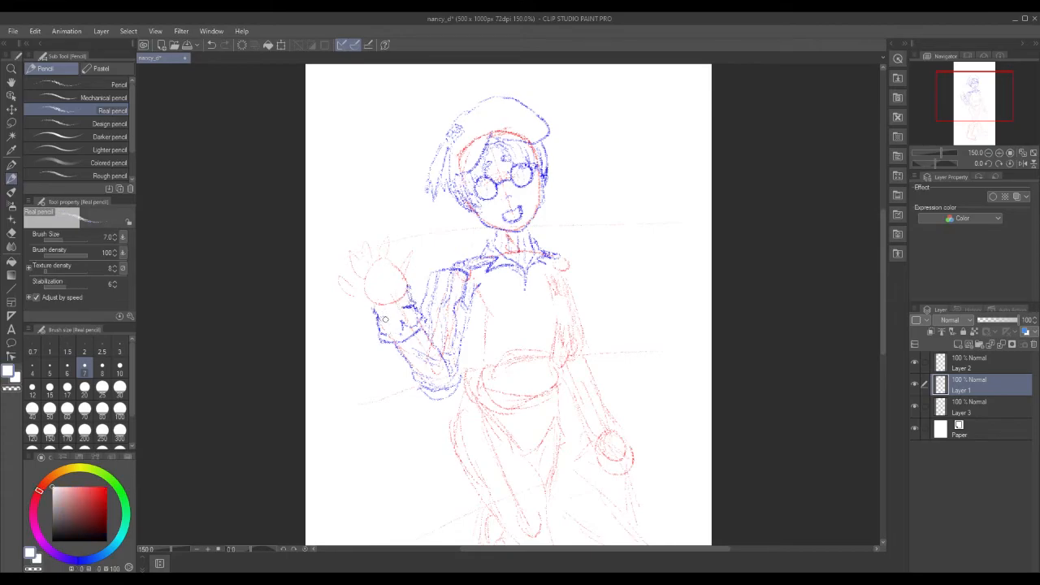
{"action": "left_click", "coordinate": [80, 561]}
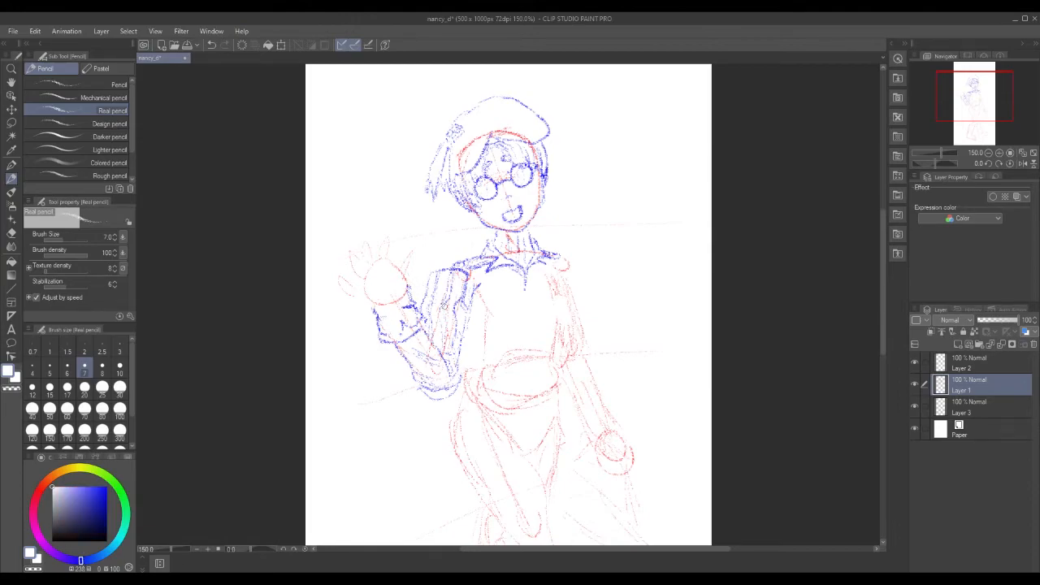
{"action": "left_click", "coordinate": [107, 490]}
{"action": "mouse_move", "coordinate": [410, 283]}
{"action": "left_mouse_down"}
{"action": "mouse_move", "coordinate": [409, 252]}
{"action": "mouse_move", "coordinate": [403, 280]}
{"action": "mouse_move", "coordinate": [368, 299]}
{"action": "mouse_move", "coordinate": [355, 282]}
{"action": "left_mouse_up"}
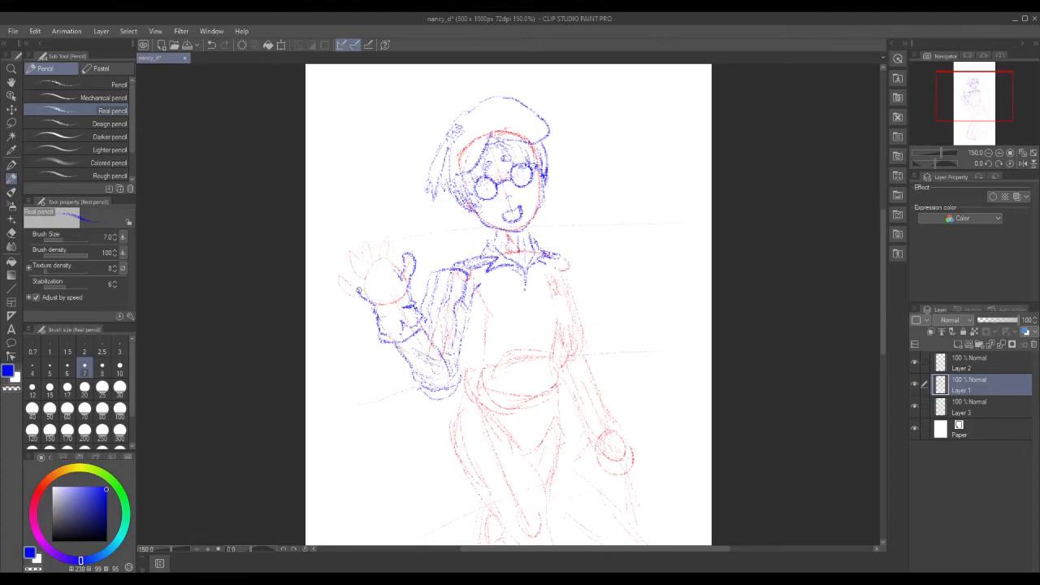
Outline the hand's edge, a finger and the wrist, erasing the fingertip hook and left thumb line.
{"action": "mouse_move", "coordinate": [353, 288]}
{"action": "left_mouse_down"}
{"action": "mouse_move", "coordinate": [343, 259]}
{"action": "mouse_move", "coordinate": [359, 284]}
{"action": "mouse_move", "coordinate": [356, 262]}
{"action": "mouse_move", "coordinate": [363, 276]}
{"action": "mouse_move", "coordinate": [374, 264]}
{"action": "left_mouse_up"}
{"action": "mouse_move", "coordinate": [367, 243]}
{"action": "left_mouse_down"}
{"action": "mouse_move", "coordinate": [368, 262]}
{"action": "mouse_move", "coordinate": [387, 236]}
{"action": "mouse_move", "coordinate": [380, 256]}
{"action": "mouse_move", "coordinate": [392, 248]}
{"action": "mouse_move", "coordinate": [387, 234]}
{"action": "mouse_move", "coordinate": [378, 268]}
{"action": "mouse_move", "coordinate": [362, 271]}
{"action": "mouse_move", "coordinate": [399, 271]}
{"action": "left_mouse_up"}
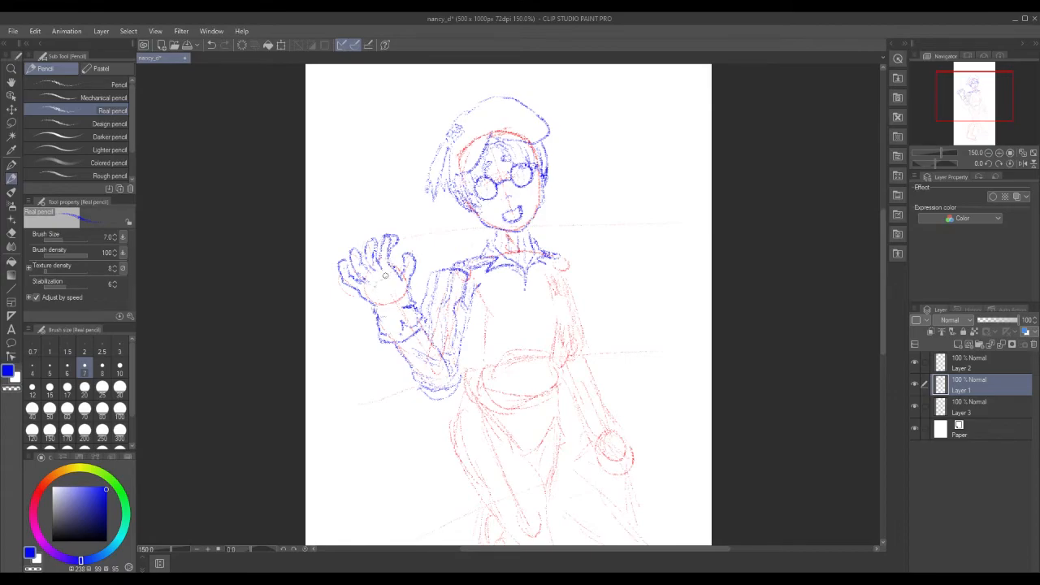
{"action": "left_click_drag", "start_coordinate": [372, 302], "coordinate": [401, 298]}
{"action": "left_click_drag", "start_coordinate": [401, 245], "coordinate": [400, 245]}
{"action": "mouse_move", "coordinate": [347, 269]}
{"action": "left_mouse_down"}
{"action": "mouse_move", "coordinate": [346, 276]}
{"action": "mouse_move", "coordinate": [341, 262]}
{"action": "mouse_move", "coordinate": [352, 260]}
{"action": "mouse_move", "coordinate": [363, 285]}
{"action": "left_mouse_up"}
{"action": "mouse_move", "coordinate": [376, 247]}
{"action": "left_mouse_down"}
{"action": "mouse_move", "coordinate": [368, 239]}
{"action": "mouse_move", "coordinate": [389, 234]}
{"action": "left_mouse_up"}
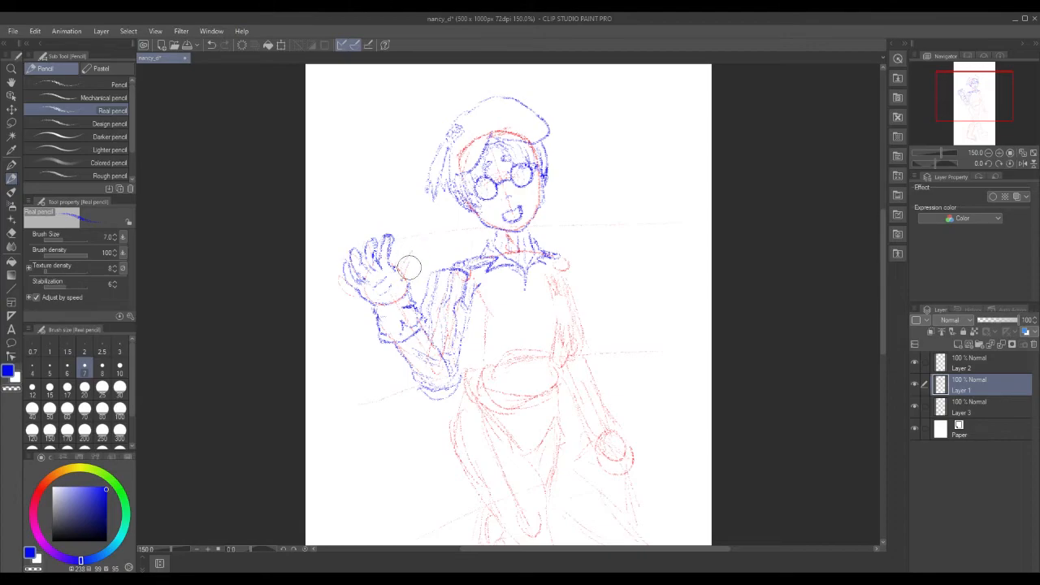
Add the thumb, palm creases and finger joins on the waving hand, plus a neck line by the jaw.
{"action": "mouse_move", "coordinate": [410, 288]}
{"action": "left_mouse_down"}
{"action": "mouse_move", "coordinate": [417, 263]}
{"action": "mouse_move", "coordinate": [407, 264]}
{"action": "mouse_move", "coordinate": [421, 263]}
{"action": "mouse_move", "coordinate": [382, 244]}
{"action": "mouse_move", "coordinate": [351, 266]}
{"action": "mouse_move", "coordinate": [358, 277]}
{"action": "mouse_move", "coordinate": [387, 247]}
{"action": "mouse_move", "coordinate": [378, 255]}
{"action": "left_mouse_up"}
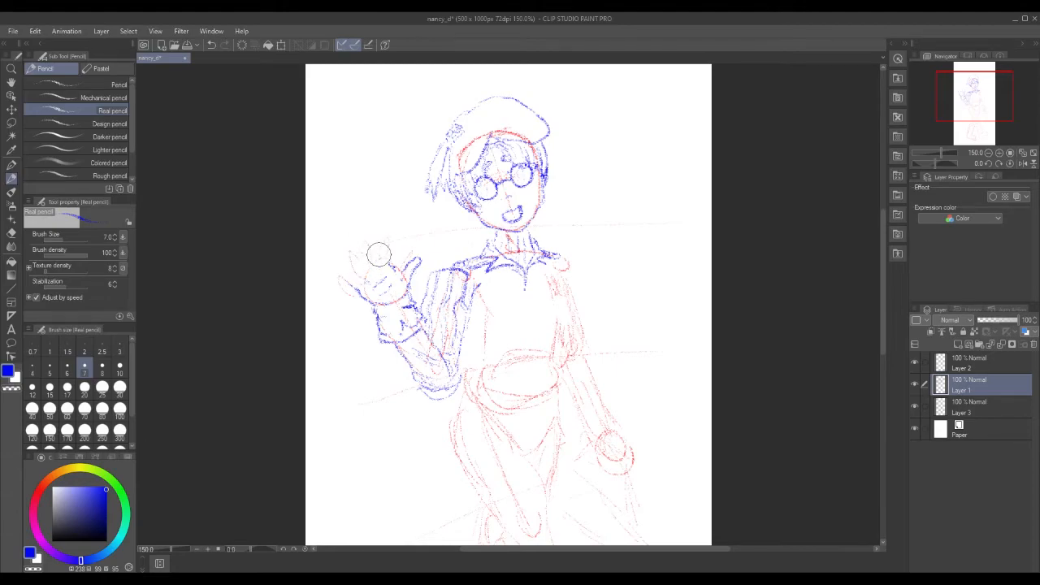
{"action": "mouse_move", "coordinate": [370, 299]}
{"action": "left_mouse_down"}
{"action": "mouse_move", "coordinate": [331, 272]}
{"action": "mouse_move", "coordinate": [361, 280]}
{"action": "mouse_move", "coordinate": [345, 252]}
{"action": "mouse_move", "coordinate": [373, 273]}
{"action": "mouse_move", "coordinate": [366, 247]}
{"action": "mouse_move", "coordinate": [350, 274]}
{"action": "mouse_move", "coordinate": [340, 270]}
{"action": "mouse_move", "coordinate": [338, 280]}
{"action": "mouse_move", "coordinate": [358, 275]}
{"action": "mouse_move", "coordinate": [350, 290]}
{"action": "left_mouse_up"}
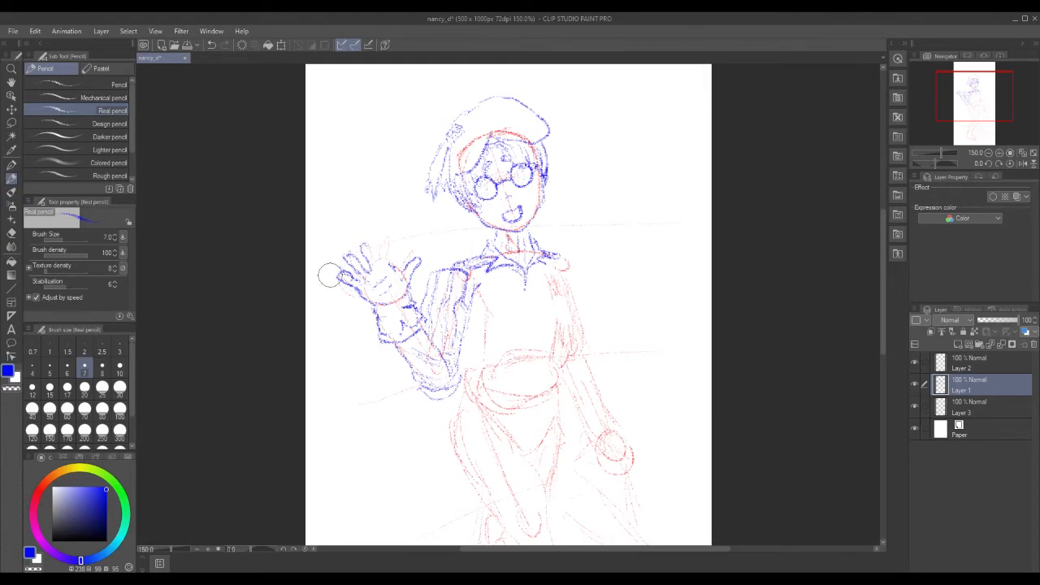
{"action": "mouse_move", "coordinate": [356, 274]}
{"action": "left_mouse_down"}
{"action": "mouse_move", "coordinate": [365, 281]}
{"action": "mouse_move", "coordinate": [367, 237]}
{"action": "mouse_move", "coordinate": [379, 266]}
{"action": "mouse_move", "coordinate": [377, 234]}
{"action": "mouse_move", "coordinate": [398, 274]}
{"action": "left_mouse_up"}
{"action": "mouse_move", "coordinate": [355, 301]}
{"action": "left_mouse_down"}
{"action": "mouse_move", "coordinate": [355, 292]}
{"action": "mouse_move", "coordinate": [370, 306]}
{"action": "left_mouse_up"}
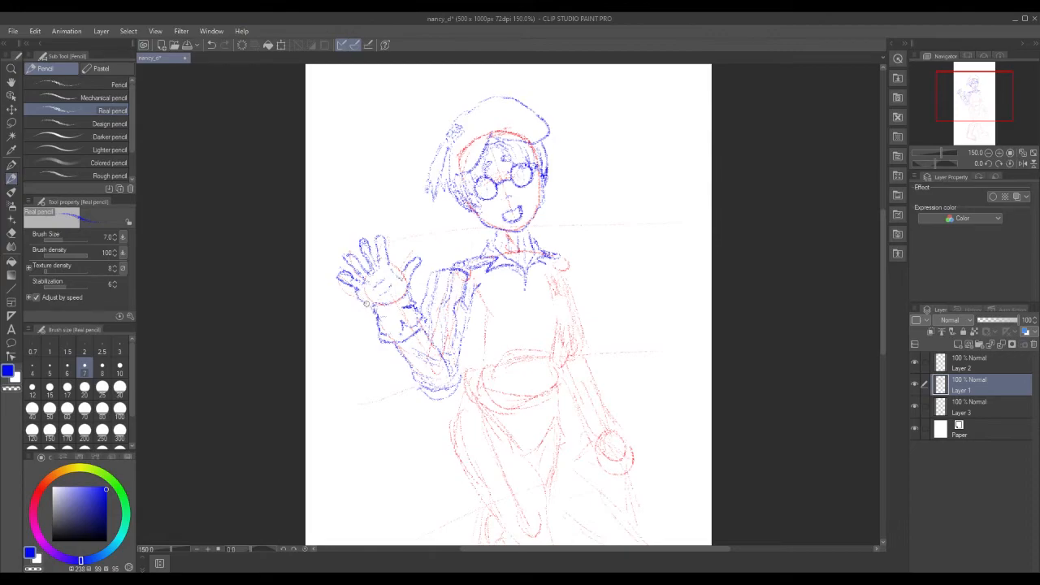
{"action": "left_click_drag", "start_coordinate": [365, 302], "coordinate": [381, 294]}
{"action": "left_click_drag", "start_coordinate": [395, 296], "coordinate": [395, 297]}
{"action": "mouse_move", "coordinate": [413, 271]}
{"action": "left_mouse_down"}
{"action": "mouse_move", "coordinate": [412, 253]}
{"action": "mouse_move", "coordinate": [409, 262]}
{"action": "left_mouse_up"}
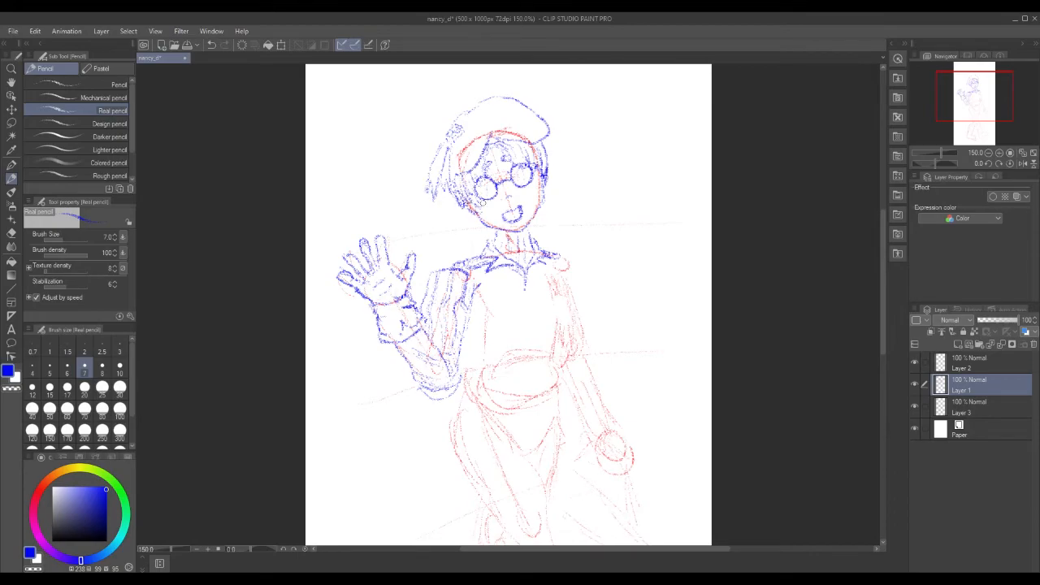
{"action": "mouse_move", "coordinate": [467, 214]}
{"action": "left_mouse_down"}
{"action": "mouse_move", "coordinate": [460, 262]}
{"action": "mouse_move", "coordinate": [481, 239]}
{"action": "mouse_move", "coordinate": [476, 261]}
{"action": "left_mouse_up"}
Switch to the Rough pencil and add short strokes at the jaw's right side and right collar.
{"action": "left_click", "coordinate": [63, 174]}
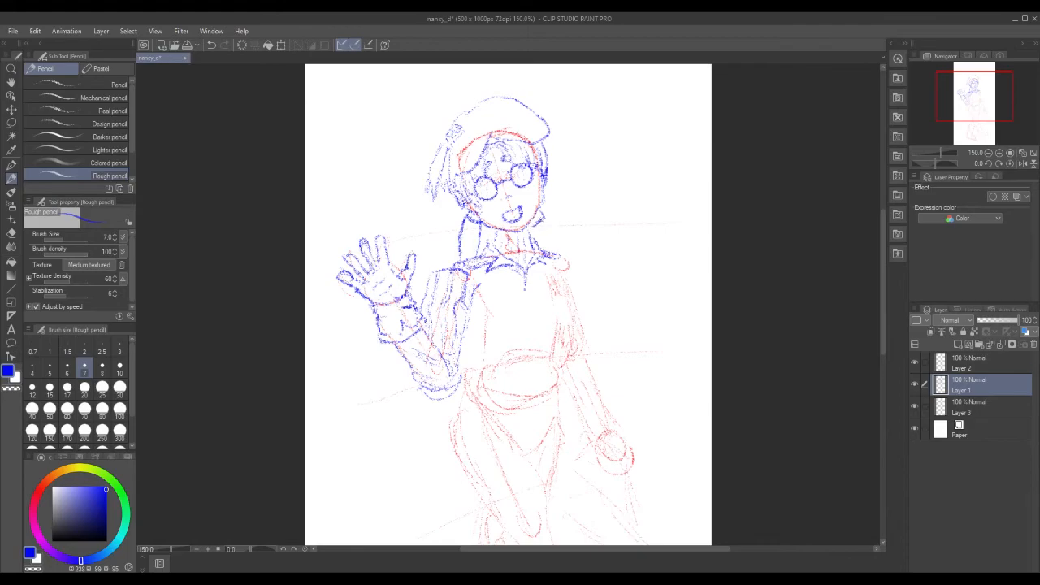
{"action": "mouse_move", "coordinate": [546, 218]}
{"action": "left_mouse_down"}
{"action": "mouse_move", "coordinate": [555, 241]}
{"action": "mouse_move", "coordinate": [540, 244]}
{"action": "mouse_move", "coordinate": [540, 230]}
{"action": "mouse_move", "coordinate": [542, 247]}
{"action": "mouse_move", "coordinate": [556, 236]}
{"action": "mouse_move", "coordinate": [559, 246]}
{"action": "mouse_move", "coordinate": [539, 247]}
{"action": "mouse_move", "coordinate": [551, 259]}
{"action": "mouse_move", "coordinate": [535, 271]}
{"action": "left_mouse_up"}
{"action": "mouse_move", "coordinate": [533, 249]}
{"action": "left_mouse_down"}
{"action": "mouse_move", "coordinate": [546, 252]}
{"action": "mouse_move", "coordinate": [534, 260]}
{"action": "left_mouse_up"}
Erase the outer right collar line with a size 10 hard eraser, then return to the Rough pencil.
{"action": "mouse_move", "coordinate": [546, 220]}
{"action": "left_mouse_down"}
{"action": "mouse_move", "coordinate": [556, 242]}
{"action": "mouse_move", "coordinate": [547, 255]}
{"action": "left_mouse_up"}
{"action": "key", "text": "e"}
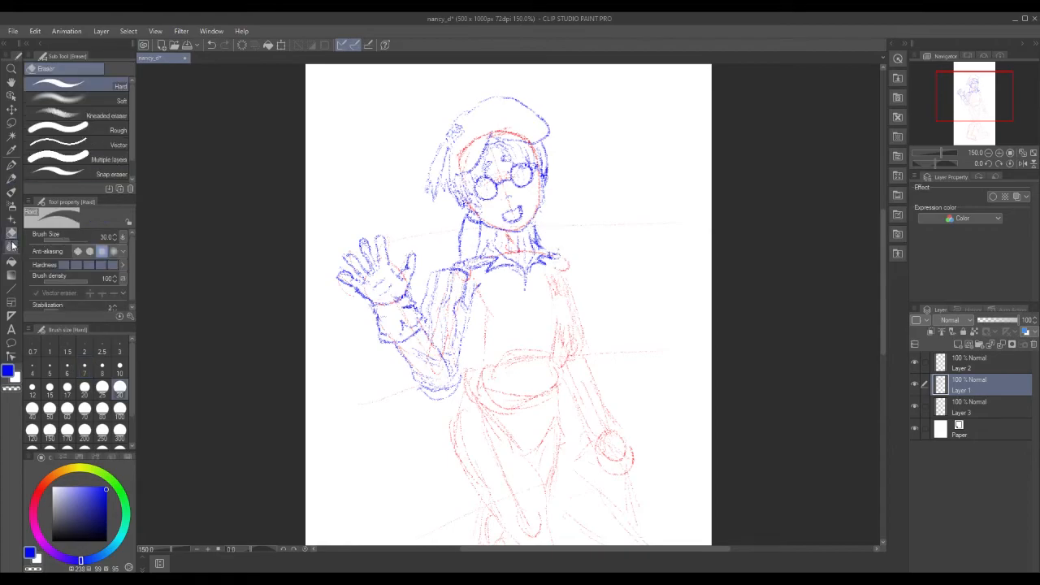
{"action": "left_click", "coordinate": [119, 368]}
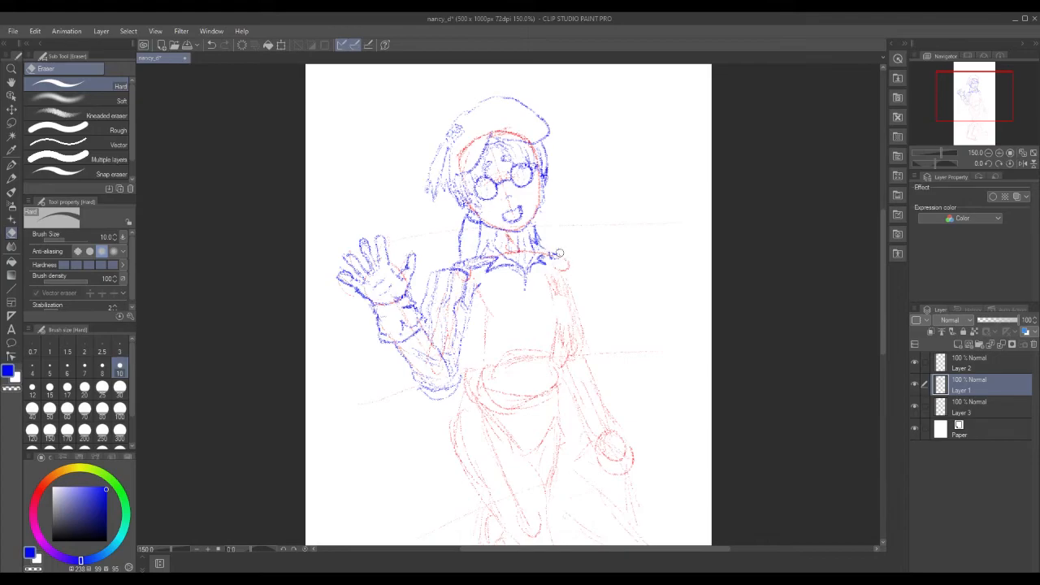
{"action": "left_click", "coordinate": [13, 179]}
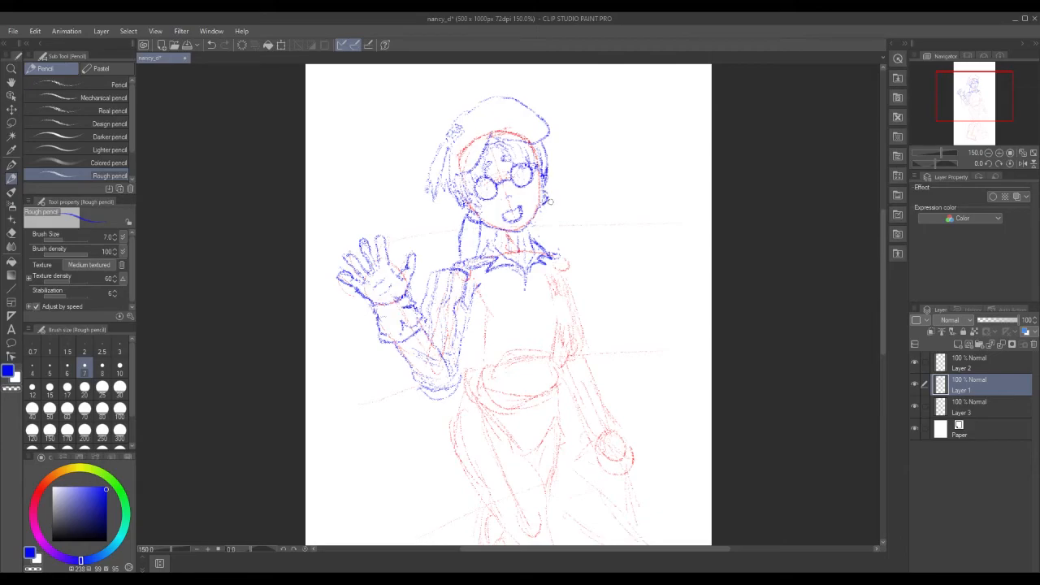
Draw the right hair tail with two parallel strokes and add two short neck lines inside the collar.
{"action": "left_click_drag", "start_coordinate": [549, 201], "coordinate": [577, 248]}
{"action": "left_click_drag", "start_coordinate": [541, 213], "coordinate": [580, 256]}
{"action": "left_click_drag", "start_coordinate": [512, 239], "coordinate": [512, 258]}
{"action": "left_click_drag", "start_coordinate": [514, 239], "coordinate": [518, 259]}
Keep the colour blue and lasso-select the right hair tail freehand.
{"action": "key", "text": "x"}
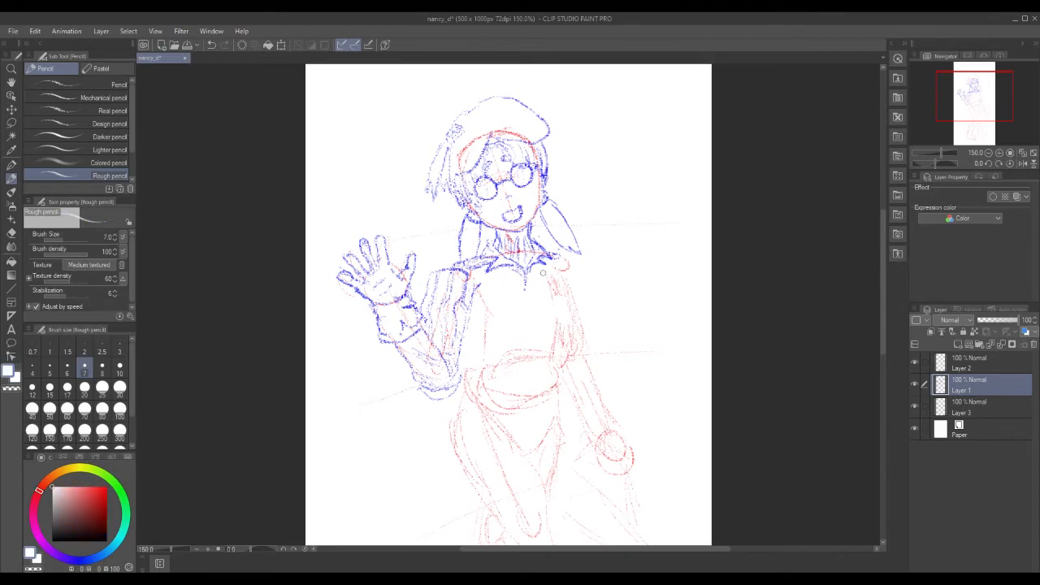
{"action": "key", "text": "x"}
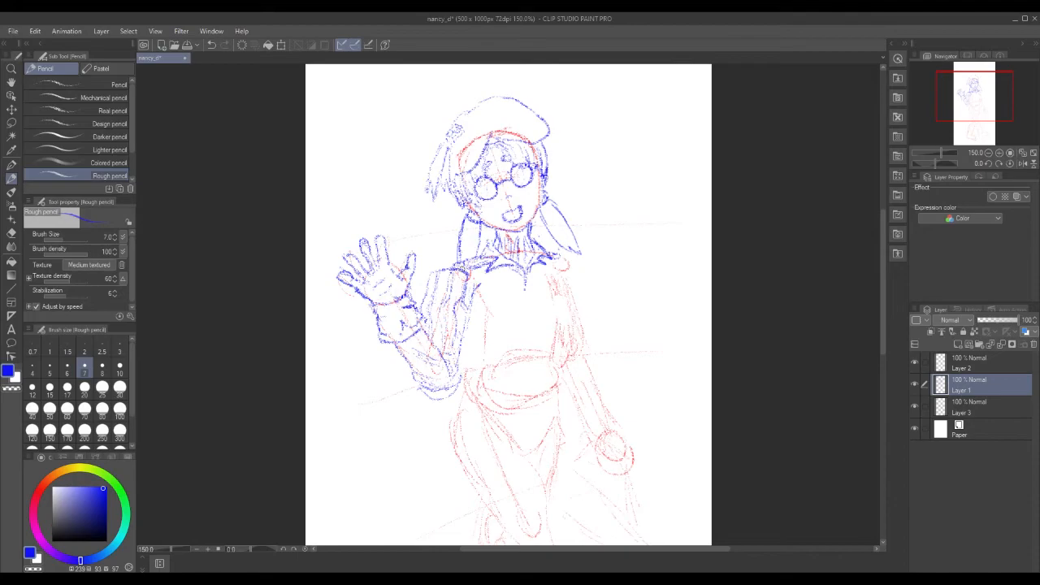
{"action": "left_click", "coordinate": [11, 122]}
{"action": "mouse_move", "coordinate": [540, 224]}
{"action": "left_mouse_down"}
{"action": "mouse_move", "coordinate": [584, 257]}
{"action": "mouse_move", "coordinate": [588, 228]}
{"action": "mouse_move", "coordinate": [559, 192]}
{"action": "mouse_move", "coordinate": [539, 220]}
{"action": "left_mouse_up"}
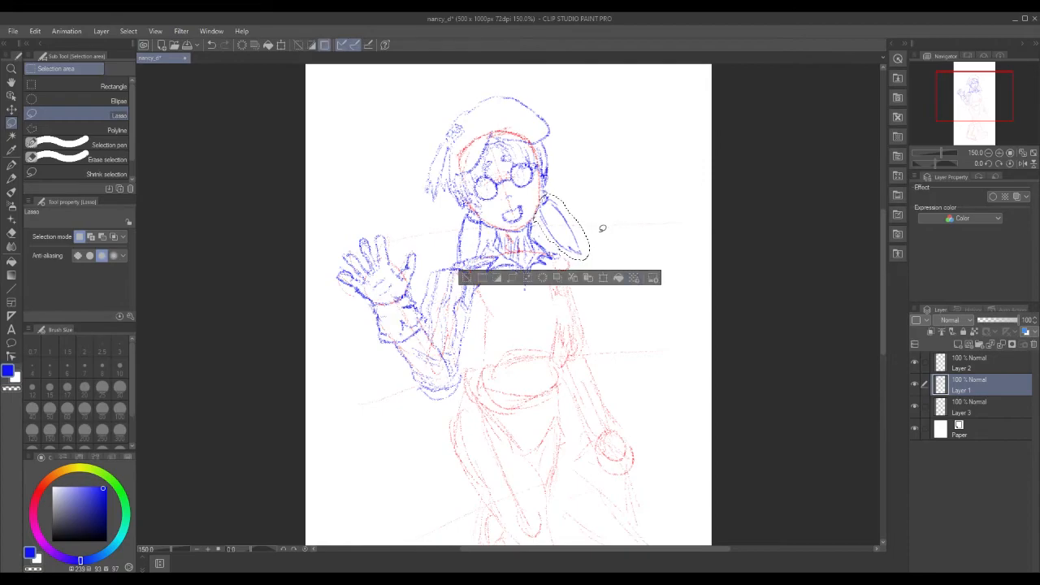
Rotate and nudge the right hair tail with Scale/Rotate, apply it, and deselect.
{"action": "left_click", "coordinate": [601, 278]}
{"action": "left_click_drag", "start_coordinate": [603, 262], "coordinate": [575, 240]}
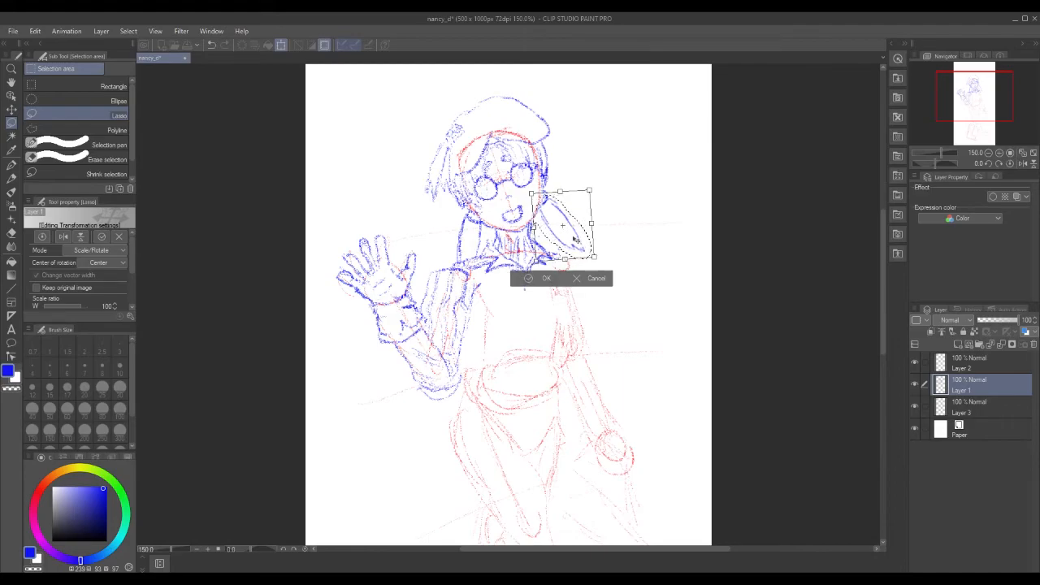
{"action": "left_click", "coordinate": [538, 279]}
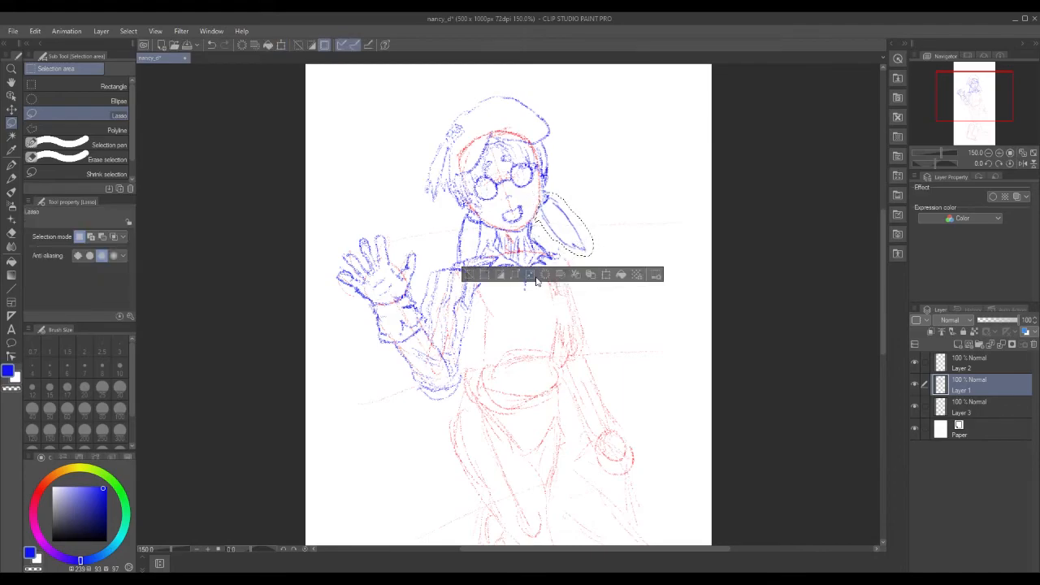
{"action": "left_click", "coordinate": [469, 275]}
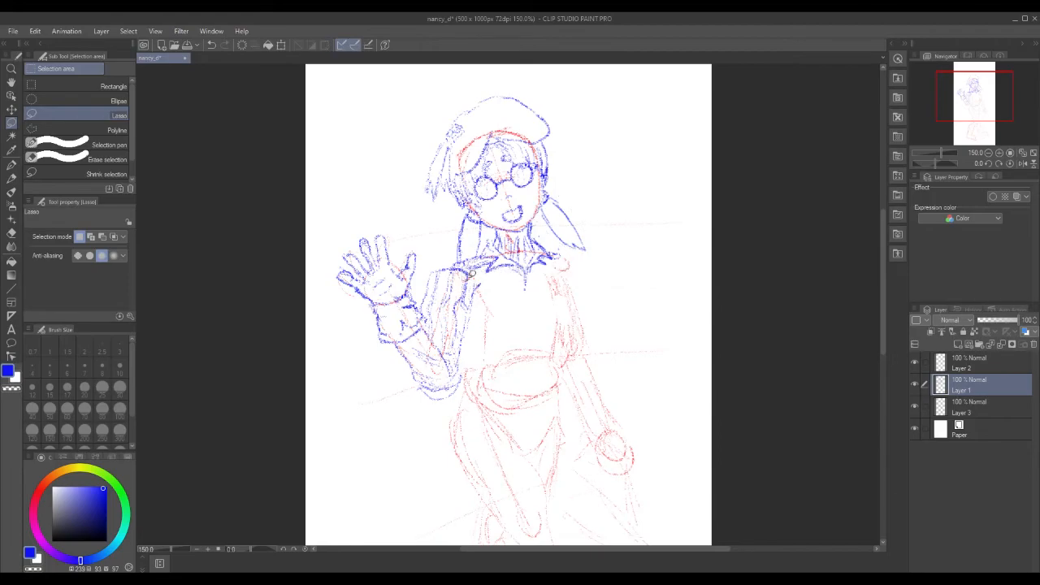
Lasso the left hair tail beside the neck and rotate it a few degrees clockwise.
{"action": "mouse_move", "coordinate": [462, 216]}
{"action": "left_mouse_down"}
{"action": "mouse_move", "coordinate": [457, 256]}
{"action": "mouse_move", "coordinate": [488, 234]}
{"action": "mouse_move", "coordinate": [485, 217]}
{"action": "mouse_move", "coordinate": [465, 211]}
{"action": "left_mouse_up"}
{"action": "left_click", "coordinate": [512, 280]}
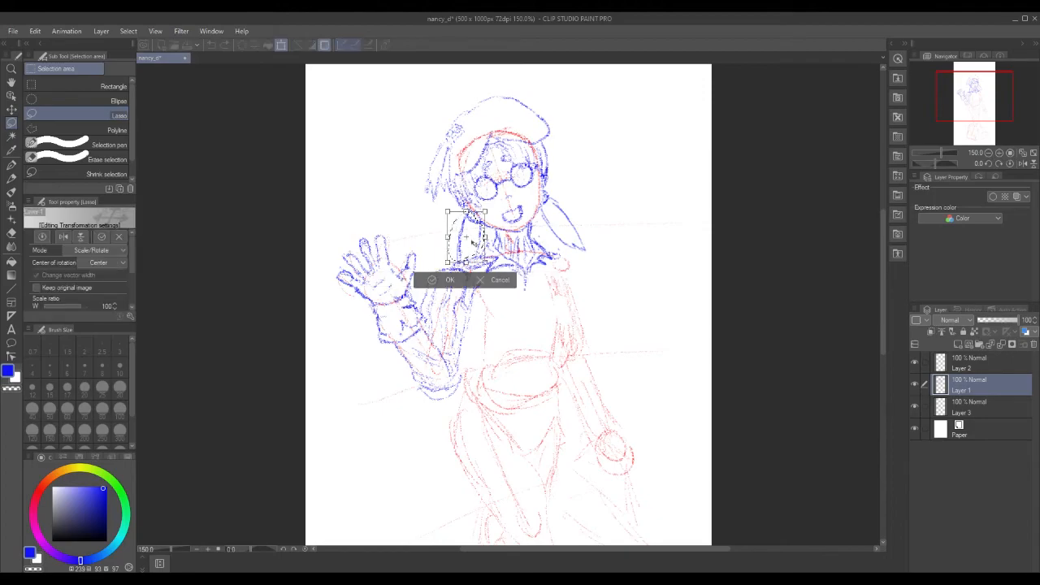
{"action": "left_click_drag", "start_coordinate": [497, 201], "coordinate": [499, 204]}
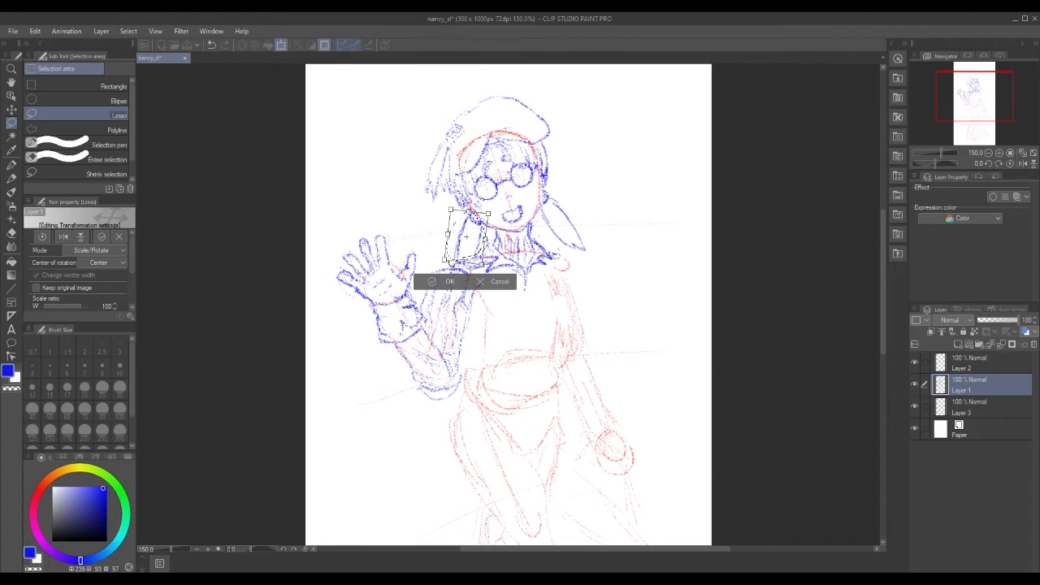
{"action": "left_click", "coordinate": [438, 282]}
{"action": "left_click", "coordinate": [371, 281]}
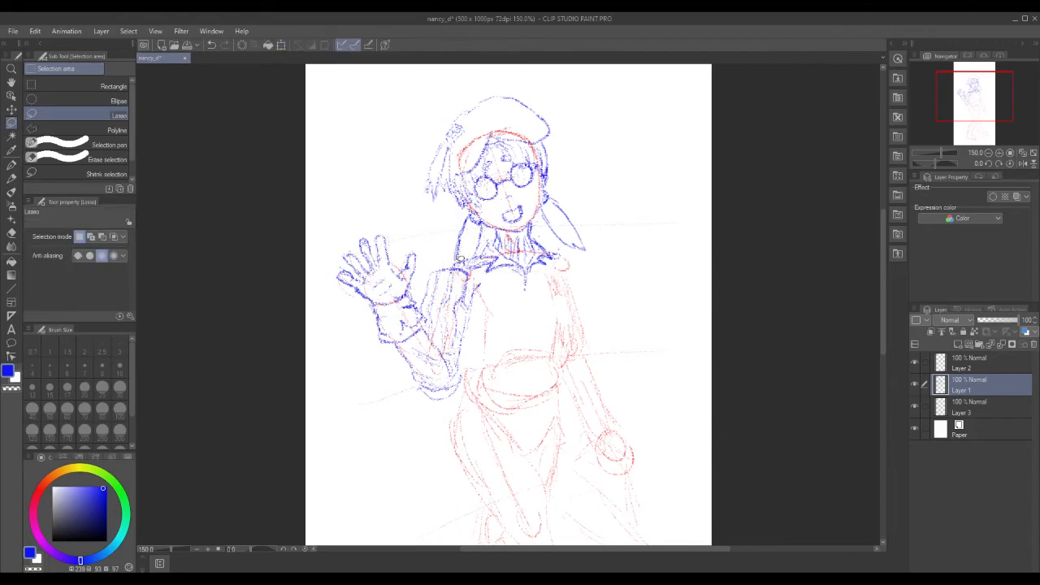
{"action": "left_click_drag", "start_coordinate": [454, 254], "coordinate": [454, 262]}
Hatch both hair tails with the Rough pencil, strengthen the right collar edge, and bring the reference image results over the canvas.
{"action": "left_click", "coordinate": [359, 280]}
{"action": "left_click", "coordinate": [12, 177]}
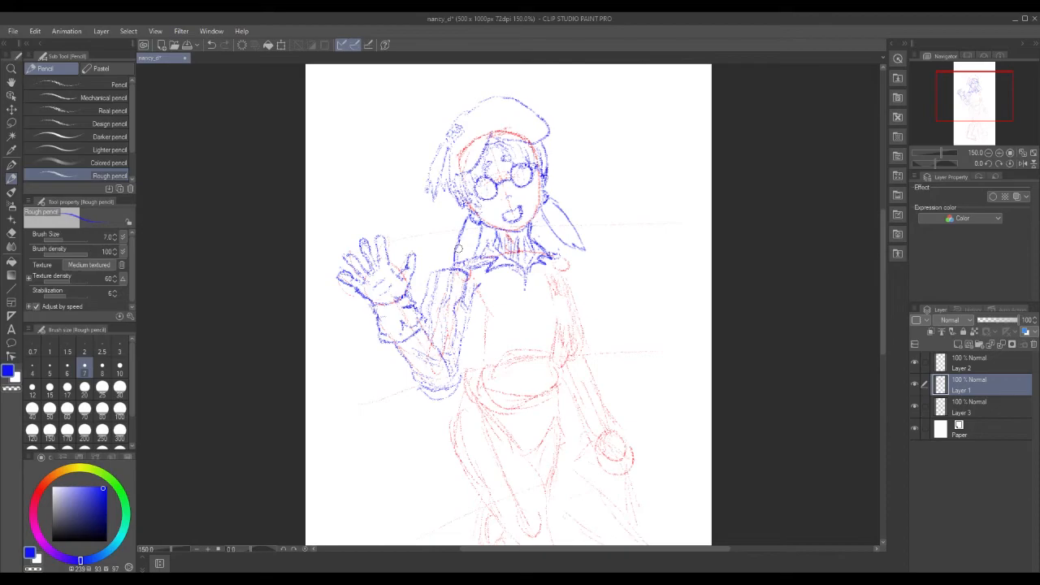
{"action": "left_click_drag", "start_coordinate": [555, 208], "coordinate": [570, 232]}
{"action": "mouse_move", "coordinate": [468, 233]}
{"action": "left_mouse_down"}
{"action": "mouse_move", "coordinate": [463, 259]}
{"action": "mouse_move", "coordinate": [470, 253]}
{"action": "left_mouse_up"}
{"action": "mouse_move", "coordinate": [555, 254]}
{"action": "left_mouse_down"}
{"action": "mouse_move", "coordinate": [569, 262]}
{"action": "mouse_move", "coordinate": [553, 264]}
{"action": "mouse_move", "coordinate": [567, 267]}
{"action": "mouse_move", "coordinate": [581, 317]}
{"action": "left_mouse_up"}
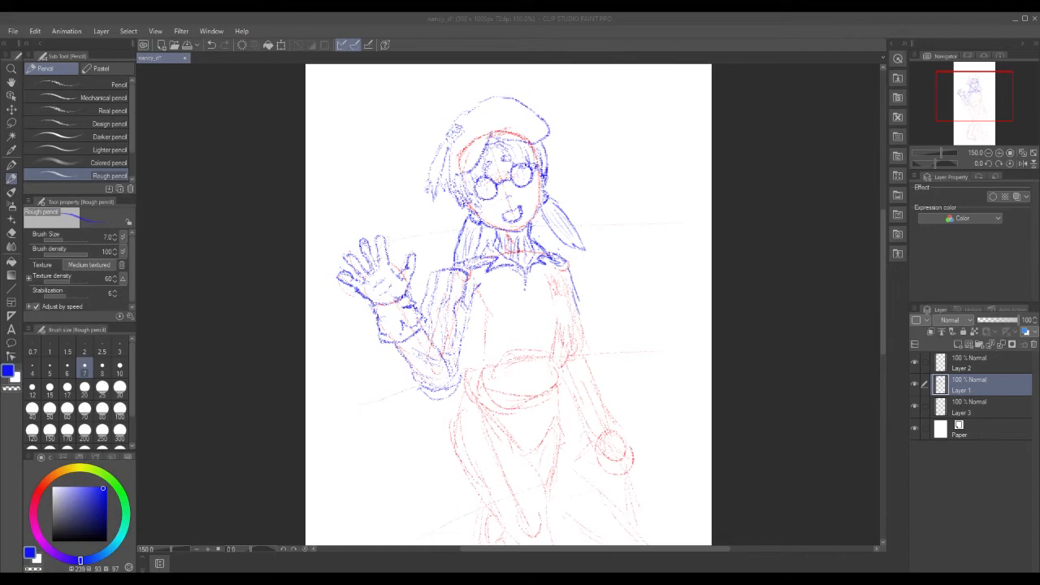
{"action": "left_click_drag", "start_coordinate": [1039, 109], "coordinate": [505, 76]}
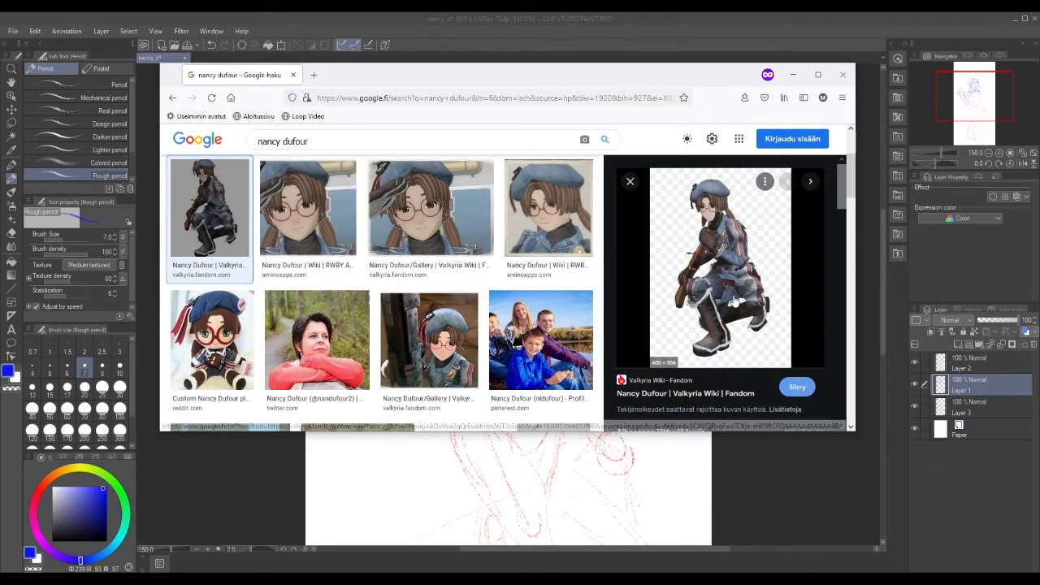
Preview the girl-with-gun image and the first reference thumbnail, then move the browser aside.
{"action": "left_click", "coordinate": [447, 365]}
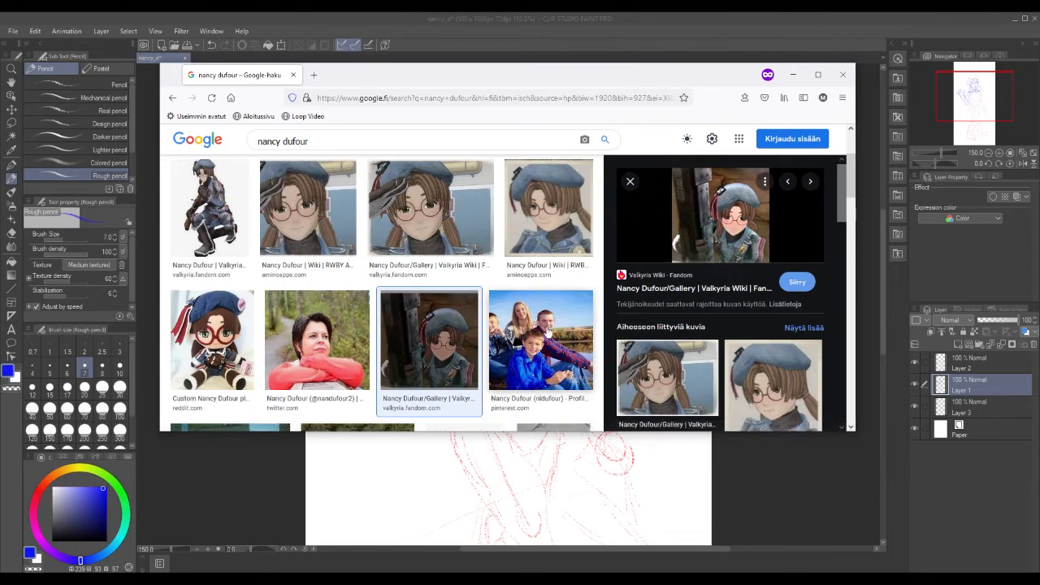
{"action": "left_click", "coordinate": [221, 231]}
{"action": "left_click_drag", "start_coordinate": [495, 79], "coordinate": [1039, 159]}
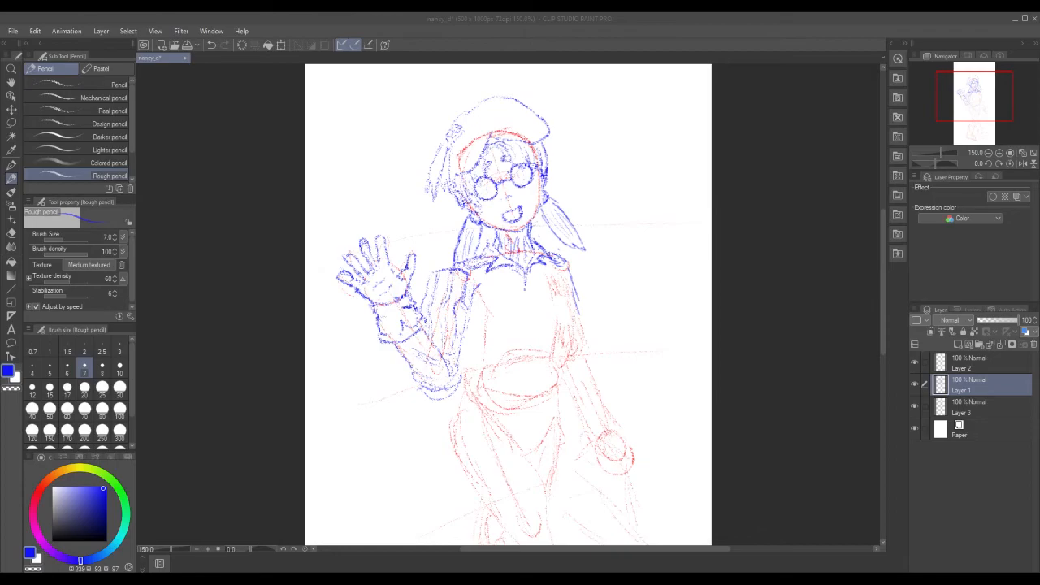
Draw the torso's side line and outline the chest pocket, redrawing its edges after one undo.
{"action": "left_click", "coordinate": [513, 278]}
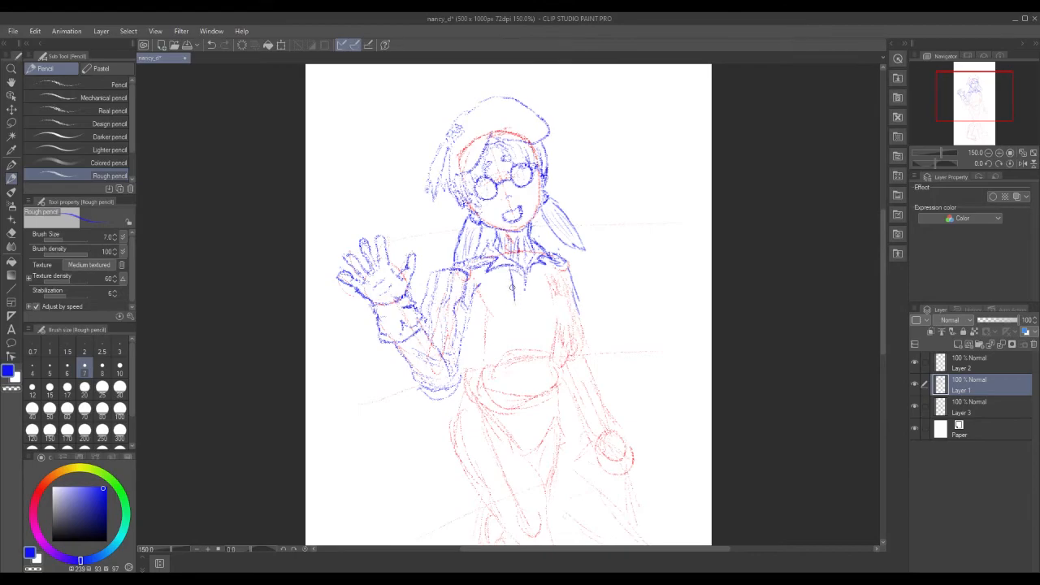
{"action": "mouse_move", "coordinate": [479, 284]}
{"action": "left_mouse_down"}
{"action": "mouse_move", "coordinate": [493, 313]}
{"action": "mouse_move", "coordinate": [507, 310]}
{"action": "mouse_move", "coordinate": [513, 291]}
{"action": "mouse_move", "coordinate": [488, 312]}
{"action": "mouse_move", "coordinate": [514, 307]}
{"action": "mouse_move", "coordinate": [510, 268]}
{"action": "mouse_move", "coordinate": [479, 281]}
{"action": "mouse_move", "coordinate": [481, 299]}
{"action": "mouse_move", "coordinate": [508, 304]}
{"action": "mouse_move", "coordinate": [510, 268]}
{"action": "left_mouse_up"}
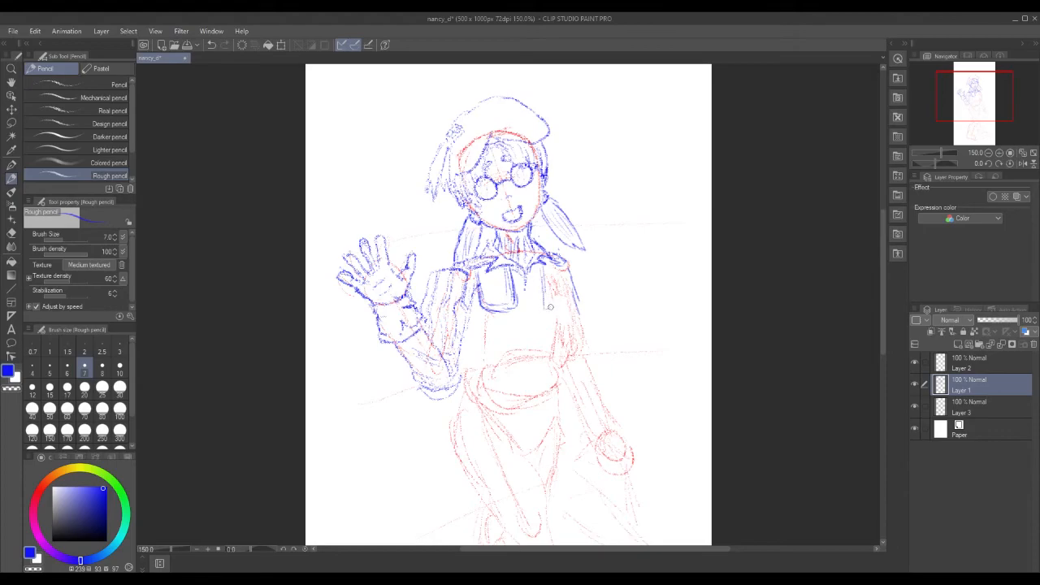
{"action": "left_click_drag", "start_coordinate": [540, 264], "coordinate": [544, 309]}
{"action": "left_click_drag", "start_coordinate": [541, 265], "coordinate": [538, 300]}
{"action": "left_click_drag", "start_coordinate": [540, 262], "coordinate": [538, 303]}
{"action": "key", "text": "ctrl+z"}
{"action": "key", "text": "ctrl+z"}
{"action": "key", "text": "ctrl+z"}
{"action": "mouse_move", "coordinate": [512, 268]}
{"action": "left_mouse_down"}
{"action": "mouse_move", "coordinate": [517, 303]}
{"action": "mouse_move", "coordinate": [505, 306]}
{"action": "left_mouse_up"}
{"action": "mouse_move", "coordinate": [509, 269]}
{"action": "left_mouse_down"}
{"action": "mouse_move", "coordinate": [510, 305]}
{"action": "mouse_move", "coordinate": [498, 312]}
{"action": "mouse_move", "coordinate": [508, 269]}
{"action": "mouse_move", "coordinate": [543, 309]}
{"action": "mouse_move", "coordinate": [558, 275]}
{"action": "mouse_move", "coordinate": [578, 311]}
{"action": "mouse_move", "coordinate": [579, 354]}
{"action": "left_mouse_up"}
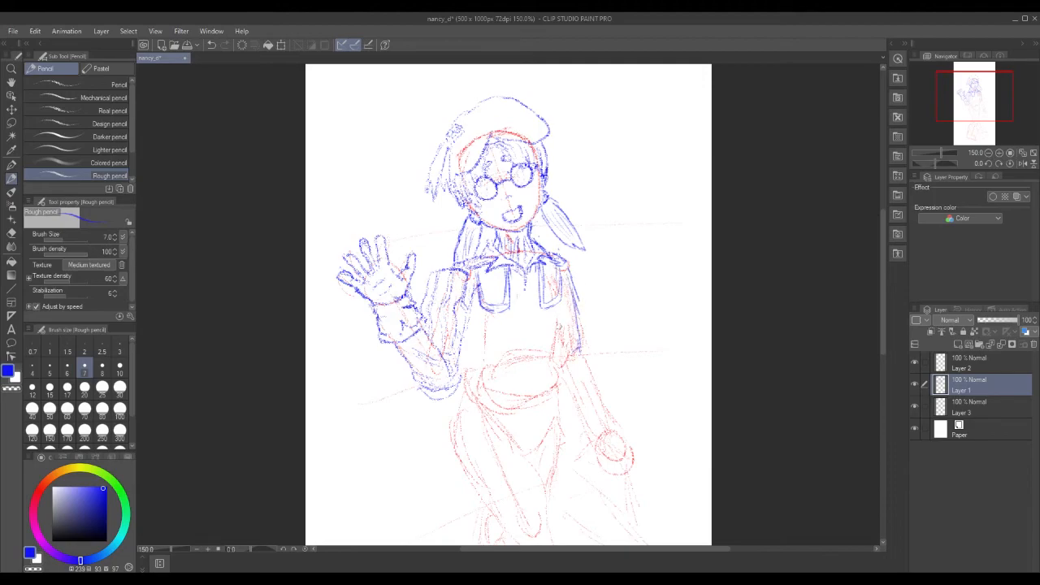
Hatch the torso and add lines along the jacket front, its right edge and the sleeve edge.
{"action": "left_click_drag", "start_coordinate": [558, 313], "coordinate": [557, 333]}
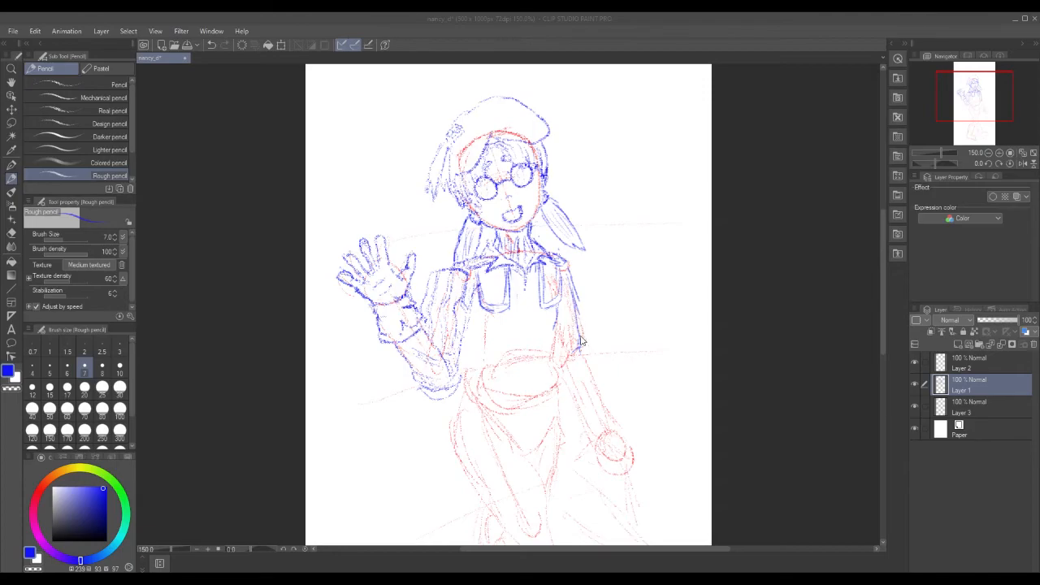
{"action": "left_click", "coordinate": [556, 323]}
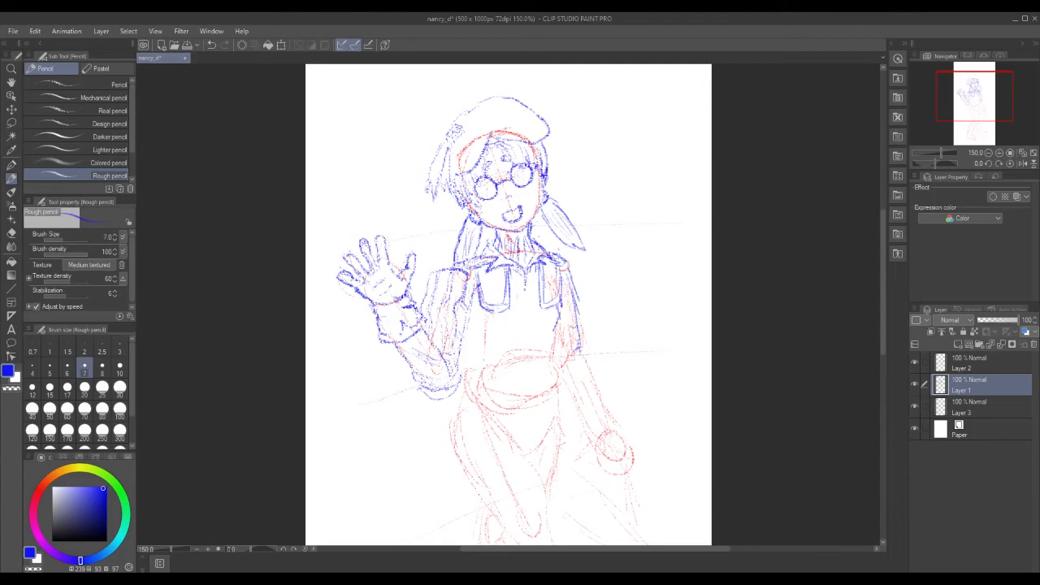
{"action": "mouse_move", "coordinate": [515, 331]}
{"action": "left_mouse_down"}
{"action": "mouse_move", "coordinate": [538, 323]}
{"action": "mouse_move", "coordinate": [553, 358]}
{"action": "left_mouse_up"}
{"action": "mouse_move", "coordinate": [560, 305]}
{"action": "left_mouse_down"}
{"action": "mouse_move", "coordinate": [554, 356]}
{"action": "mouse_move", "coordinate": [541, 323]}
{"action": "mouse_move", "coordinate": [543, 360]}
{"action": "left_mouse_up"}
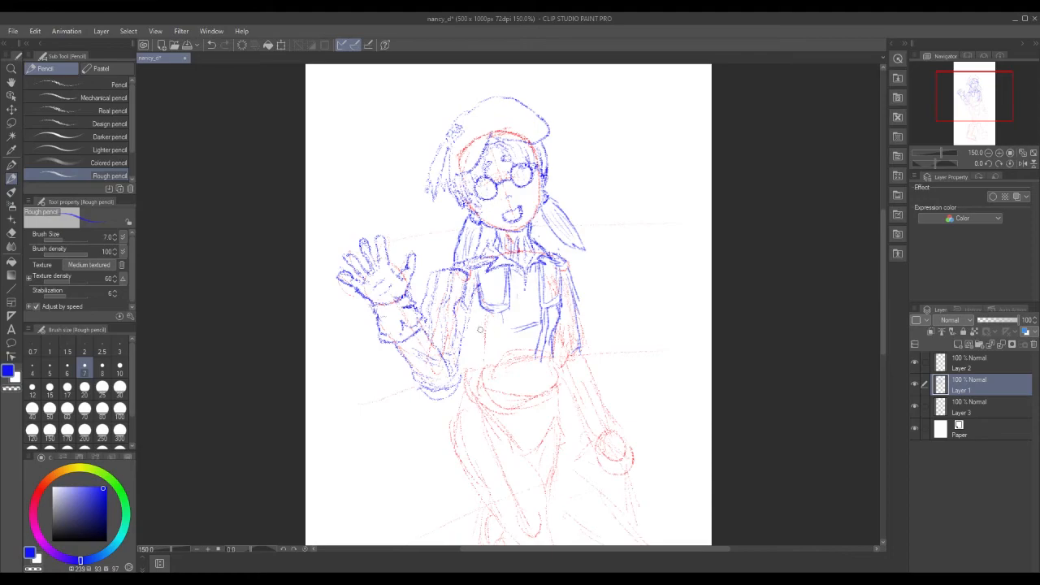
{"action": "left_click_drag", "start_coordinate": [501, 314], "coordinate": [500, 372]}
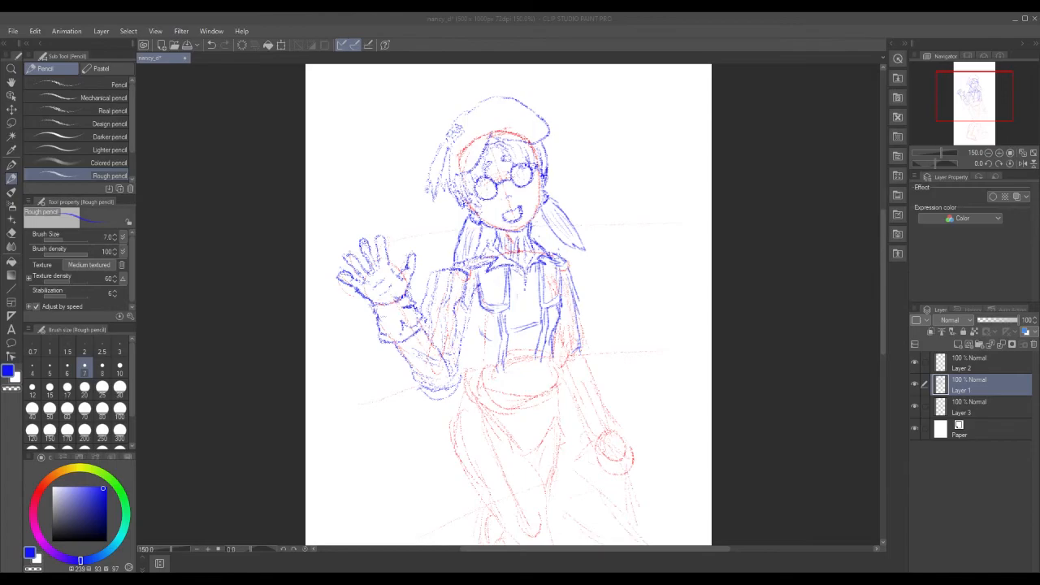
{"action": "left_click_drag", "start_coordinate": [554, 350], "coordinate": [558, 369]}
{"action": "mouse_move", "coordinate": [553, 351]}
{"action": "left_mouse_down"}
{"action": "mouse_move", "coordinate": [557, 369]}
{"action": "mouse_move", "coordinate": [531, 377]}
{"action": "left_mouse_up"}
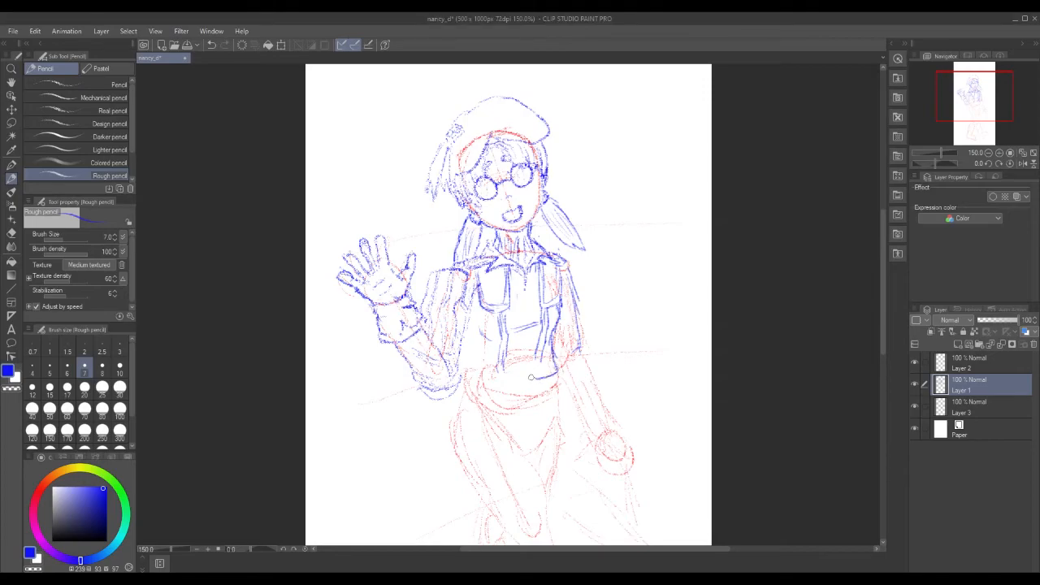
{"action": "mouse_move", "coordinate": [465, 342]}
{"action": "left_mouse_down"}
{"action": "mouse_move", "coordinate": [461, 374]}
{"action": "mouse_move", "coordinate": [473, 381]}
{"action": "mouse_move", "coordinate": [537, 377]}
{"action": "left_mouse_up"}
Extend and thicken the right strap, add a buckle on the left strap and a centre zipper pull.
{"action": "left_click_drag", "start_coordinate": [536, 354], "coordinate": [537, 374]}
{"action": "mouse_move", "coordinate": [542, 317]}
{"action": "left_mouse_down"}
{"action": "mouse_move", "coordinate": [543, 329]}
{"action": "mouse_move", "coordinate": [548, 319]}
{"action": "left_mouse_up"}
{"action": "left_click_drag", "start_coordinate": [499, 323], "coordinate": [505, 334]}
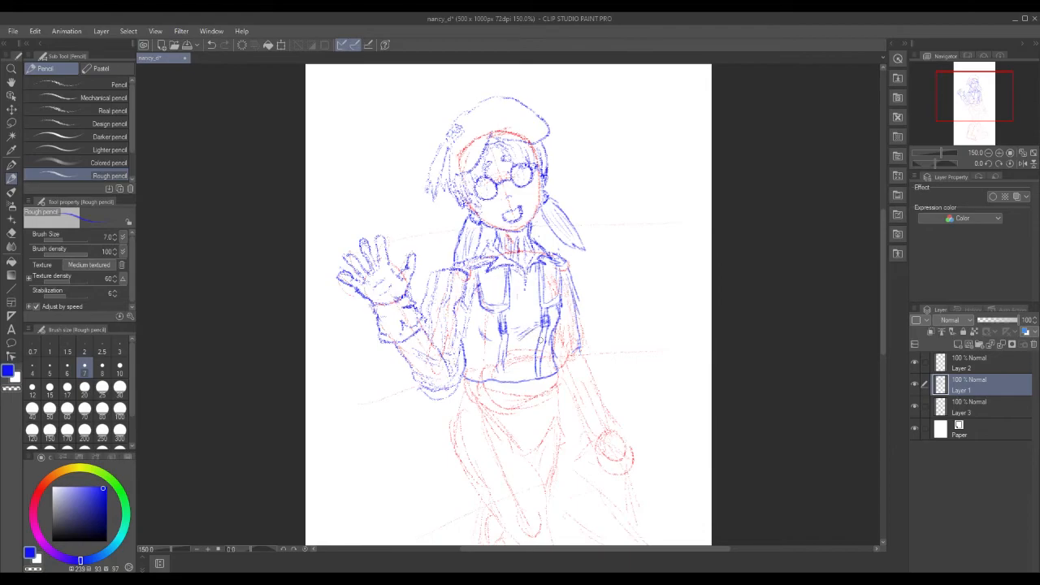
{"action": "left_click_drag", "start_coordinate": [523, 276], "coordinate": [525, 297]}
Draw the hem line below the jacket's right side, undoing one stray stroke.
{"action": "mouse_move", "coordinate": [556, 375]}
{"action": "left_mouse_down"}
{"action": "mouse_move", "coordinate": [558, 397]}
{"action": "mouse_move", "coordinate": [539, 403]}
{"action": "left_mouse_up"}
{"action": "key", "text": "ctrl+z"}
{"action": "key", "text": "ctrl+z"}
{"action": "key", "text": "ctrl+z"}
{"action": "left_click_drag", "start_coordinate": [557, 391], "coordinate": [525, 405]}
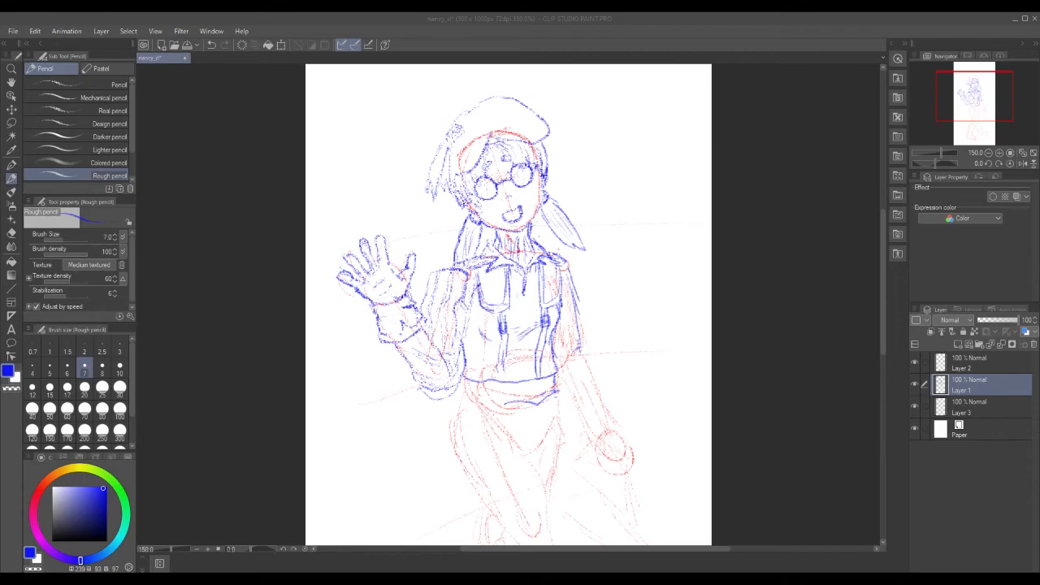
Curve a line down from the right shoulder, draw the belt's lower edge and sketch folds below the jacket.
{"action": "left_click", "coordinate": [579, 279]}
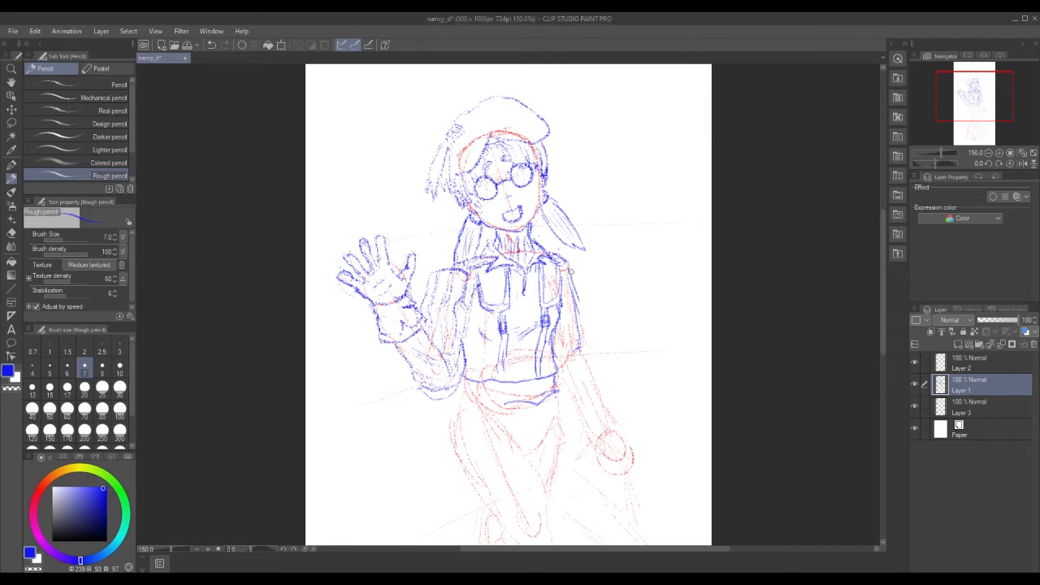
{"action": "mouse_move", "coordinate": [575, 272]}
{"action": "left_mouse_down"}
{"action": "mouse_move", "coordinate": [598, 321]}
{"action": "mouse_move", "coordinate": [578, 292]}
{"action": "mouse_move", "coordinate": [590, 329]}
{"action": "mouse_move", "coordinate": [596, 317]}
{"action": "mouse_move", "coordinate": [589, 354]}
{"action": "left_mouse_up"}
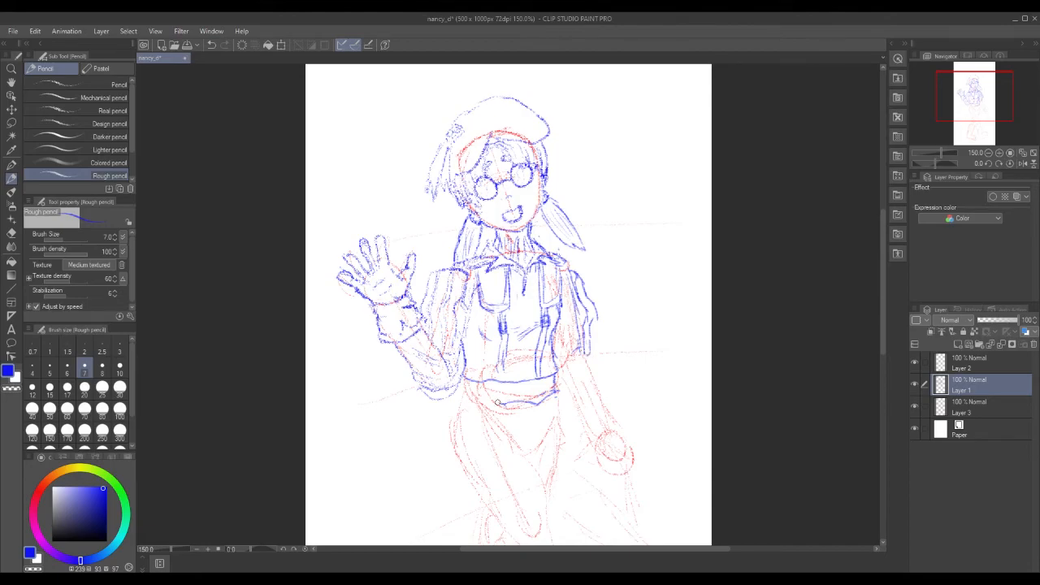
{"action": "left_click_drag", "start_coordinate": [464, 394], "coordinate": [535, 403]}
{"action": "mouse_move", "coordinate": [499, 369]}
{"action": "left_mouse_down"}
{"action": "mouse_move", "coordinate": [502, 386]}
{"action": "mouse_move", "coordinate": [546, 395]}
{"action": "left_mouse_up"}
Draw the skirt's right and left edges below the belt, then swap the colour to white.
{"action": "left_click_drag", "start_coordinate": [559, 395], "coordinate": [565, 427]}
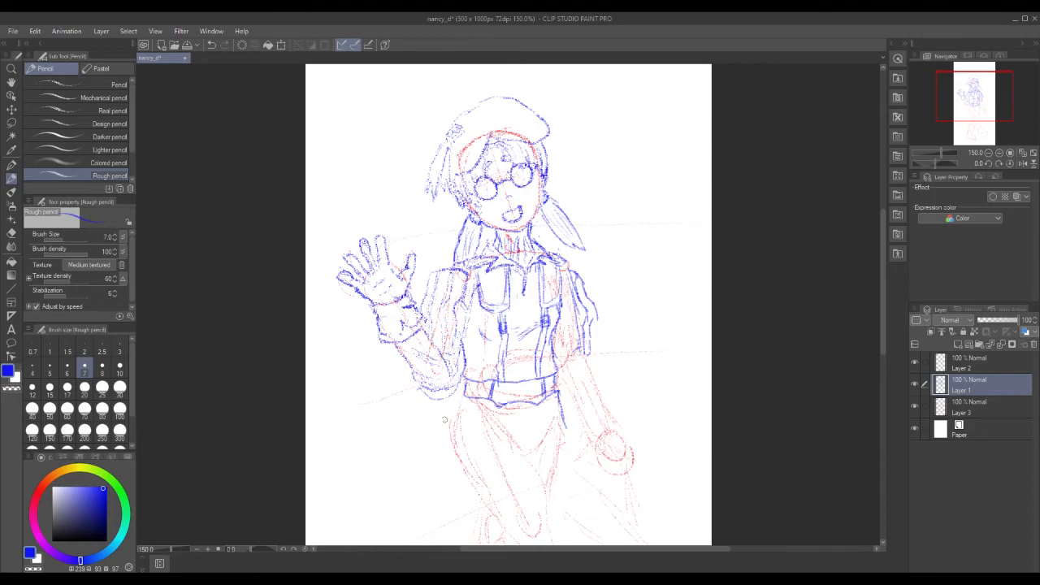
{"action": "mouse_move", "coordinate": [460, 396]}
{"action": "left_mouse_down"}
{"action": "mouse_move", "coordinate": [446, 439]}
{"action": "mouse_move", "coordinate": [454, 456]}
{"action": "mouse_move", "coordinate": [506, 445]}
{"action": "left_mouse_up"}
{"action": "key", "text": "x"}
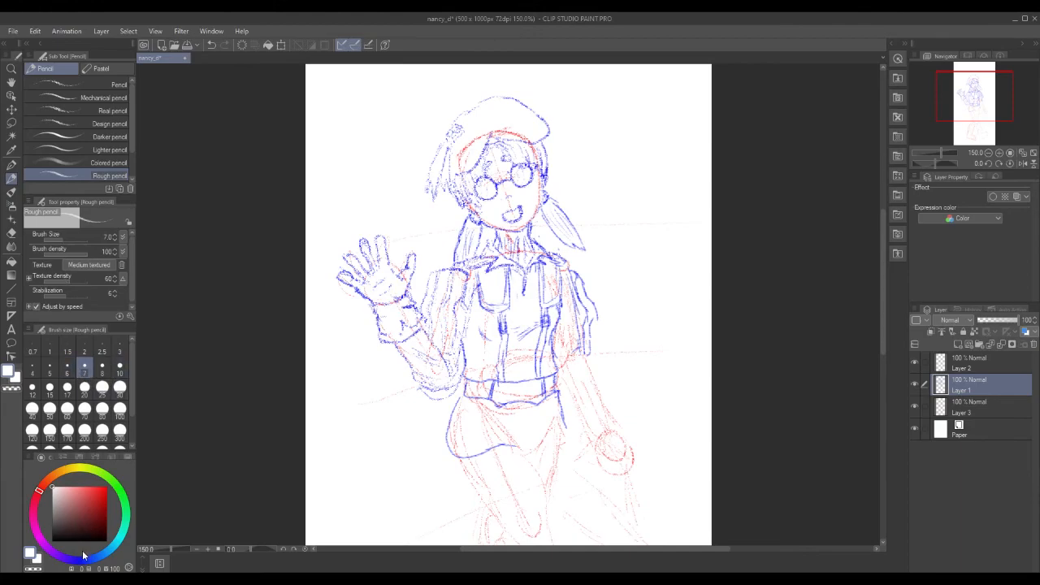
Reselect saturated blue, draw the skirt hem and left edges, and outline the forearm below the sleeve.
{"action": "left_click", "coordinate": [79, 560]}
{"action": "left_click", "coordinate": [106, 490]}
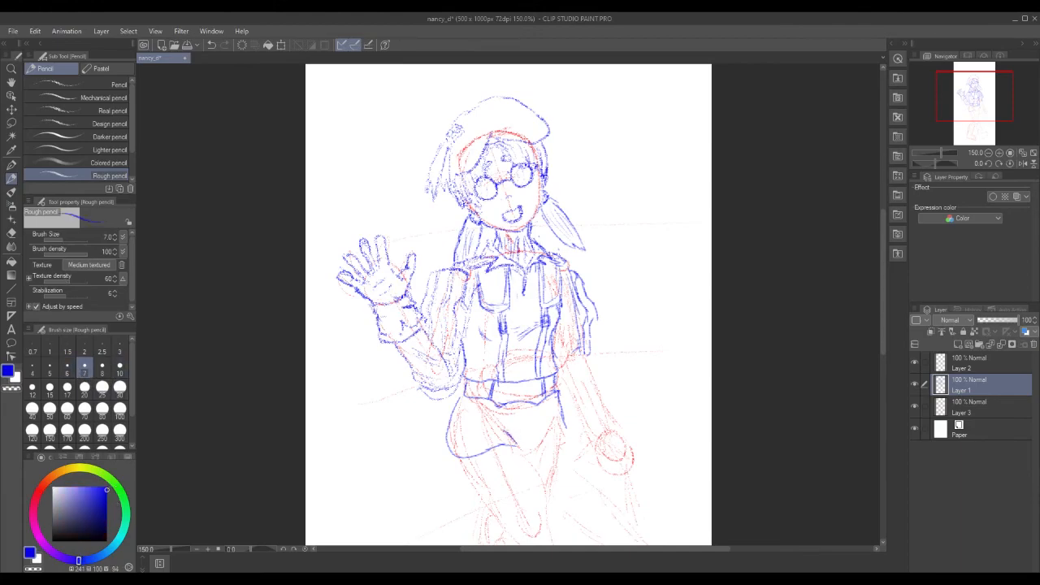
{"action": "mouse_move", "coordinate": [515, 445]}
{"action": "left_mouse_down"}
{"action": "mouse_move", "coordinate": [556, 452]}
{"action": "mouse_move", "coordinate": [570, 433]}
{"action": "left_mouse_up"}
{"action": "left_click_drag", "start_coordinate": [492, 403], "coordinate": [510, 442]}
{"action": "left_click_drag", "start_coordinate": [449, 442], "coordinate": [453, 460]}
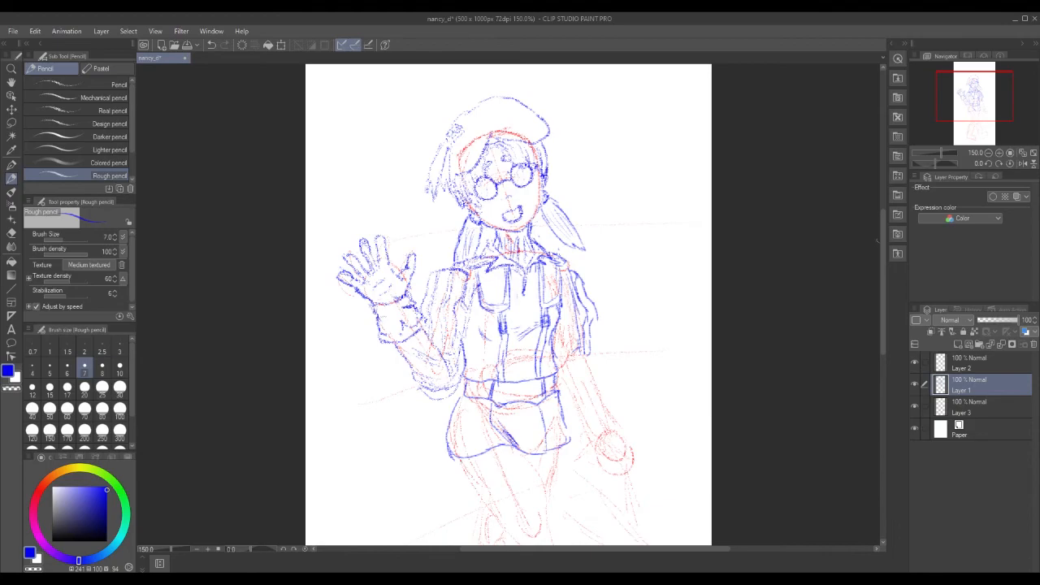
{"action": "left_click_drag", "start_coordinate": [882, 230], "coordinate": [883, 267]}
{"action": "mouse_move", "coordinate": [563, 276]}
{"action": "left_mouse_down"}
{"action": "mouse_move", "coordinate": [569, 295]}
{"action": "mouse_move", "coordinate": [586, 269]}
{"action": "mouse_move", "coordinate": [601, 299]}
{"action": "left_mouse_up"}
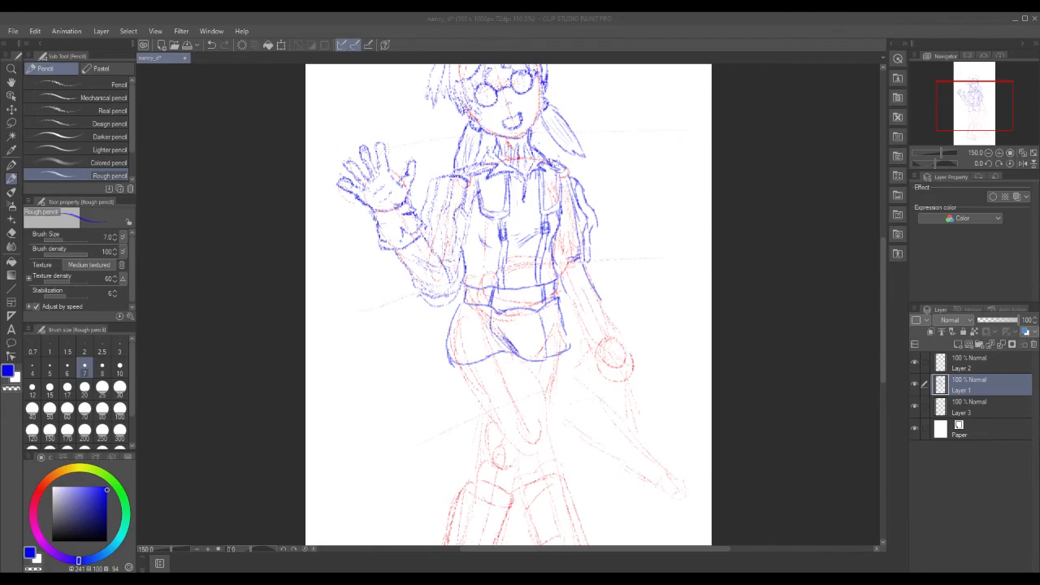
Draw the inner forearm line and sketch the fist at its end, darkening its right edge.
{"action": "mouse_move", "coordinate": [564, 286]}
{"action": "left_mouse_down"}
{"action": "mouse_move", "coordinate": [577, 318]}
{"action": "mouse_move", "coordinate": [606, 300]}
{"action": "mouse_move", "coordinate": [618, 329]}
{"action": "mouse_move", "coordinate": [586, 342]}
{"action": "mouse_move", "coordinate": [612, 327]}
{"action": "mouse_move", "coordinate": [629, 364]}
{"action": "left_mouse_up"}
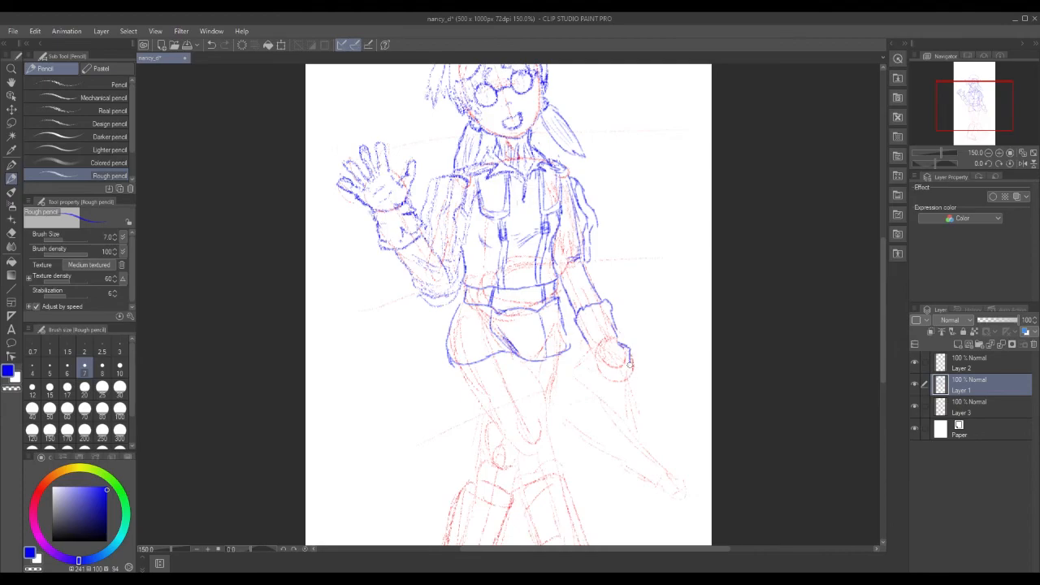
{"action": "left_click_drag", "start_coordinate": [622, 358], "coordinate": [624, 371]}
{"action": "mouse_move", "coordinate": [633, 359]}
{"action": "left_mouse_down"}
{"action": "mouse_move", "coordinate": [636, 372]}
{"action": "mouse_move", "coordinate": [618, 375]}
{"action": "mouse_move", "coordinate": [627, 376]}
{"action": "mouse_move", "coordinate": [618, 359]}
{"action": "mouse_move", "coordinate": [609, 381]}
{"action": "mouse_move", "coordinate": [627, 374]}
{"action": "left_mouse_up"}
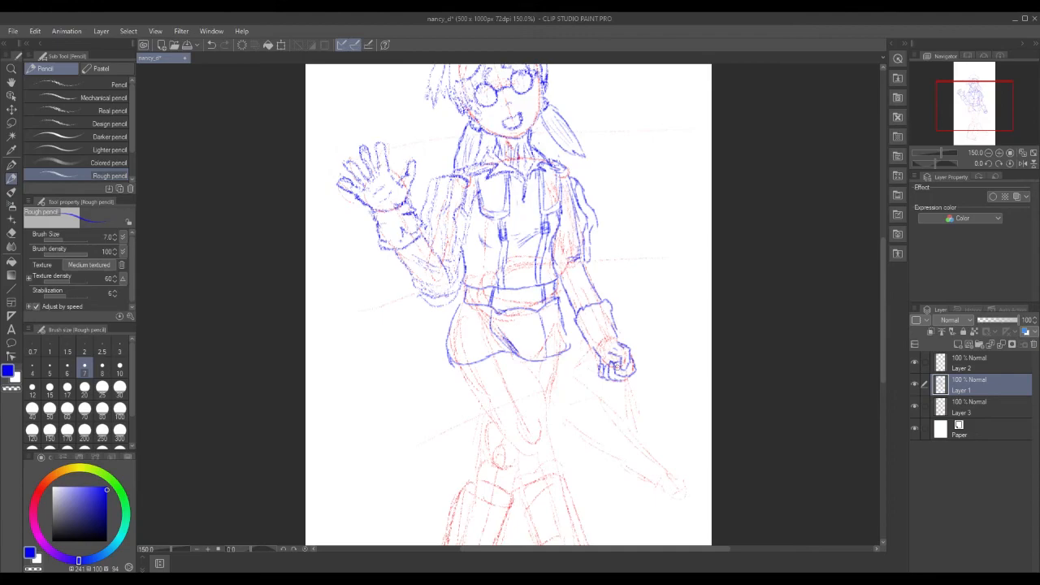
Draw the long diagonal staff through the fist and darken it down to its tip.
{"action": "mouse_move", "coordinate": [626, 376]}
{"action": "left_mouse_down"}
{"action": "mouse_move", "coordinate": [645, 439]}
{"action": "mouse_move", "coordinate": [641, 442]}
{"action": "left_mouse_up"}
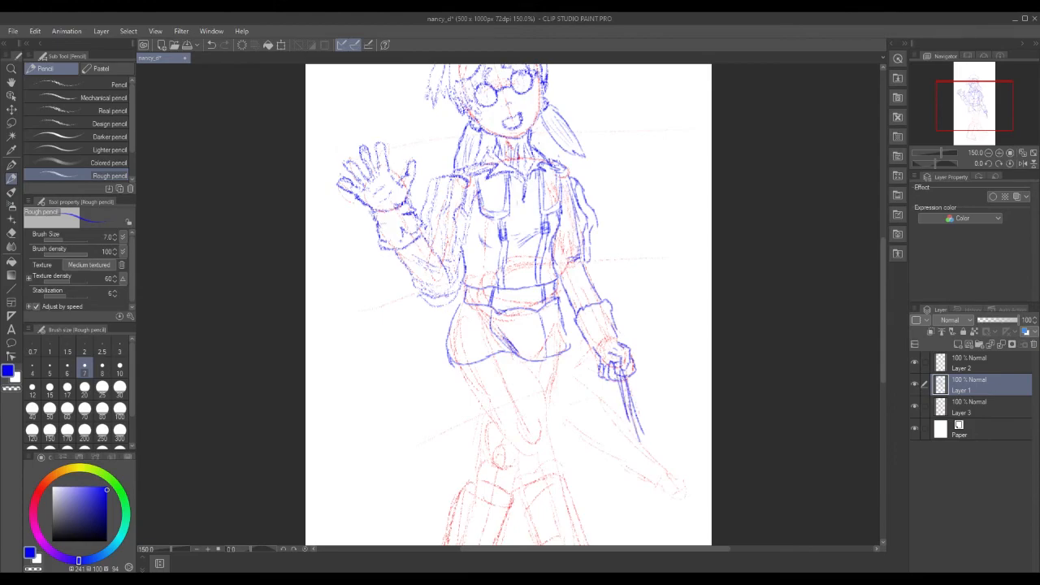
{"action": "left_click_drag", "start_coordinate": [601, 364], "coordinate": [578, 374]}
{"action": "left_click_drag", "start_coordinate": [633, 413], "coordinate": [648, 453]}
{"action": "left_click_drag", "start_coordinate": [621, 380], "coordinate": [638, 448]}
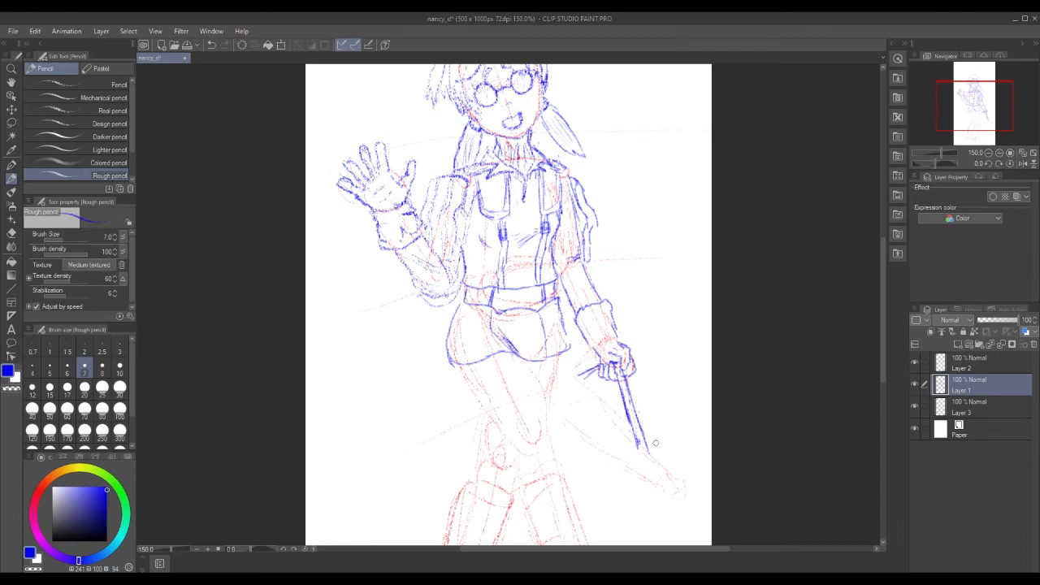
Darken the forearm line above the fist and firm up the wrist cuff's edges.
{"action": "mouse_move", "coordinate": [618, 340]}
{"action": "left_mouse_down"}
{"action": "mouse_move", "coordinate": [607, 299]}
{"action": "mouse_move", "coordinate": [578, 321]}
{"action": "mouse_move", "coordinate": [614, 305]}
{"action": "mouse_move", "coordinate": [575, 327]}
{"action": "mouse_move", "coordinate": [595, 348]}
{"action": "mouse_move", "coordinate": [611, 334]}
{"action": "mouse_move", "coordinate": [623, 346]}
{"action": "left_mouse_up"}
{"action": "mouse_move", "coordinate": [581, 310]}
{"action": "left_mouse_down"}
{"action": "mouse_move", "coordinate": [574, 329]}
{"action": "mouse_move", "coordinate": [600, 301]}
{"action": "mouse_move", "coordinate": [613, 300]}
{"action": "mouse_move", "coordinate": [615, 311]}
{"action": "mouse_move", "coordinate": [590, 303]}
{"action": "mouse_move", "coordinate": [610, 298]}
{"action": "mouse_move", "coordinate": [609, 307]}
{"action": "left_mouse_up"}
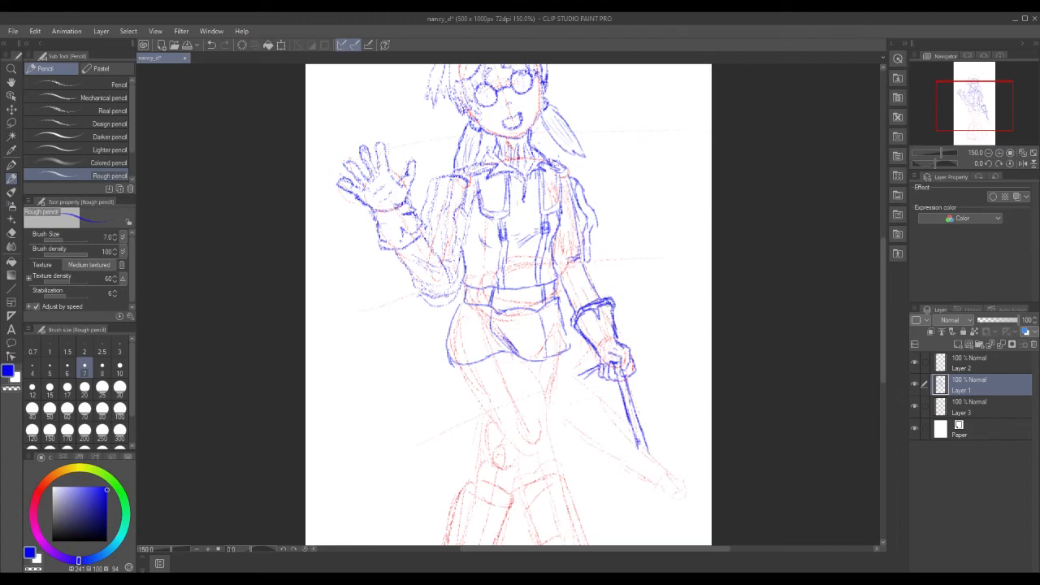
{"action": "left_click_drag", "start_coordinate": [884, 265], "coordinate": [882, 244]}
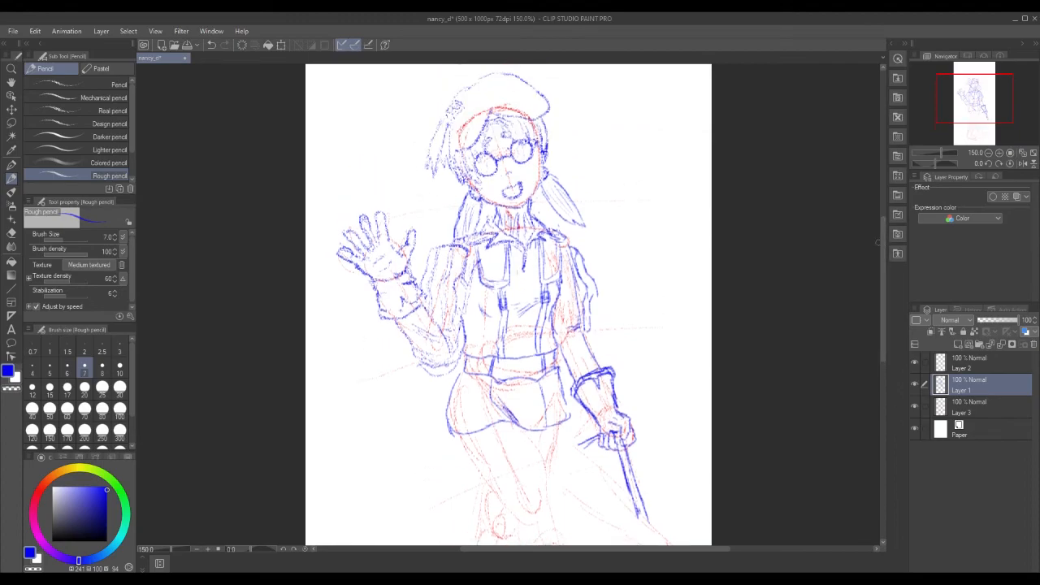
Zoom out, mirror the view to check proportions, and hide the red gesture layer (Layer 3).
{"action": "left_click", "coordinate": [989, 156]}
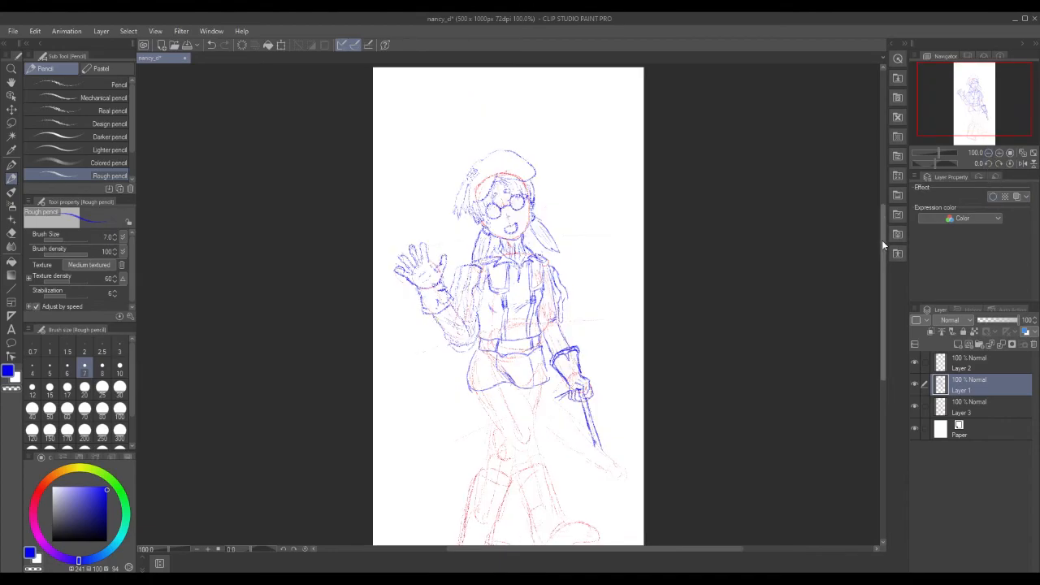
{"action": "left_click_drag", "start_coordinate": [882, 240], "coordinate": [884, 260]}
{"action": "left_click", "coordinate": [1023, 163]}
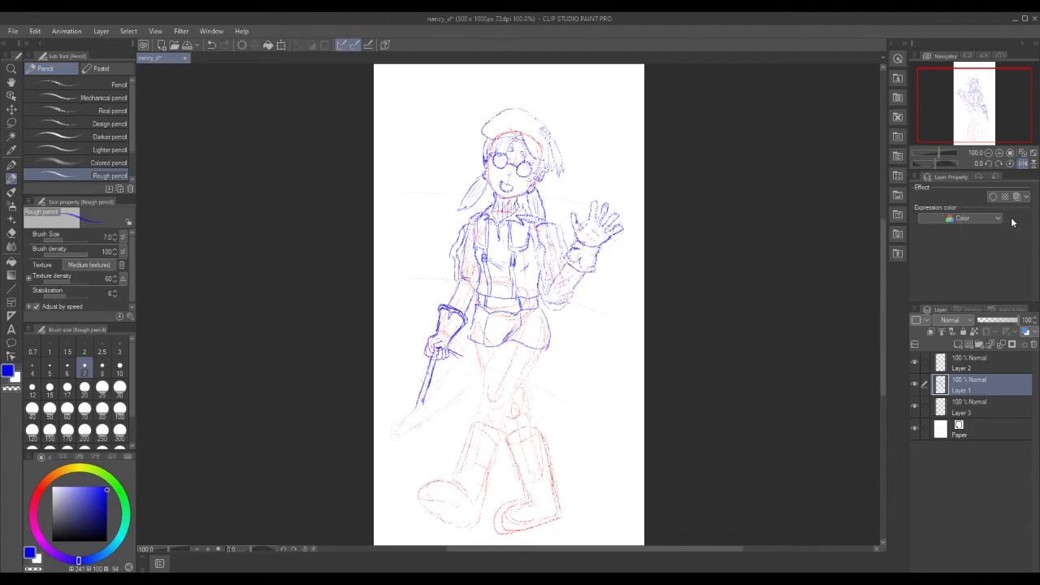
{"action": "left_click", "coordinate": [915, 407]}
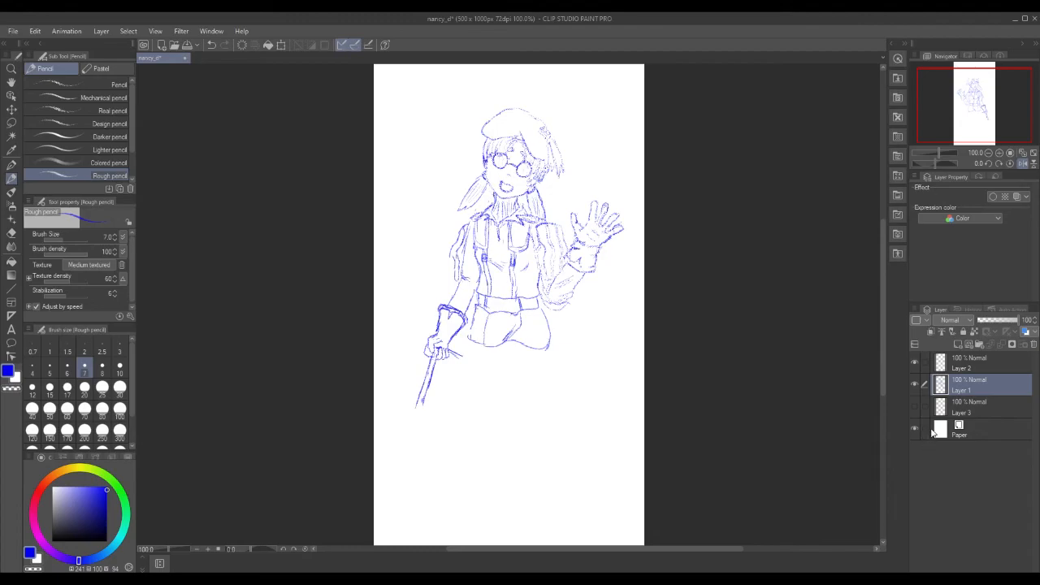
Lasso the open mouth, slightly rescale and reposition it, and apply the transform.
{"action": "key", "text": "m"}
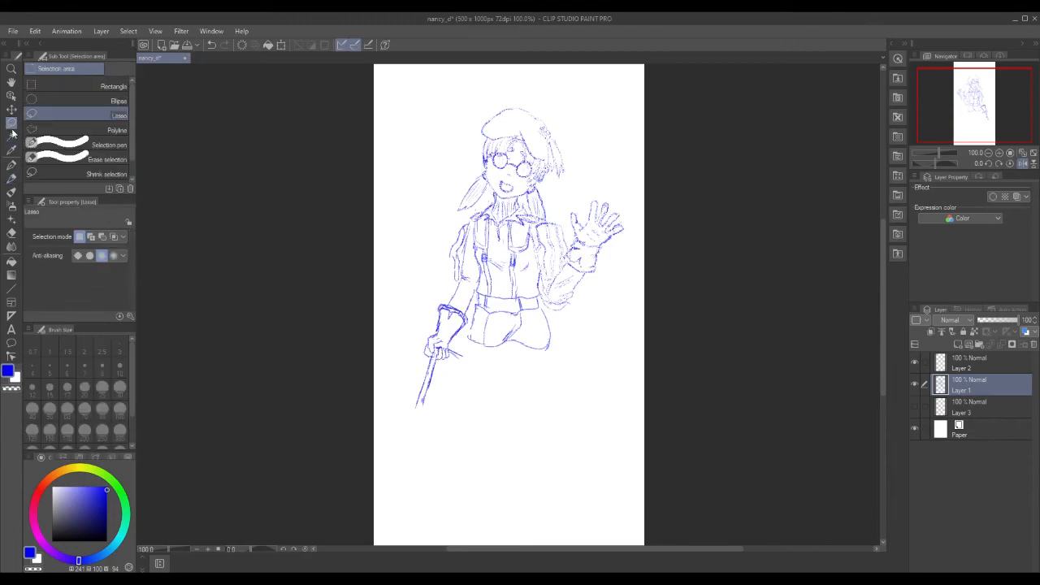
{"action": "mouse_move", "coordinate": [513, 175]}
{"action": "left_mouse_down"}
{"action": "mouse_move", "coordinate": [502, 187]}
{"action": "mouse_move", "coordinate": [512, 191]}
{"action": "mouse_move", "coordinate": [517, 180]}
{"action": "left_mouse_up"}
{"action": "left_click", "coordinate": [556, 213]}
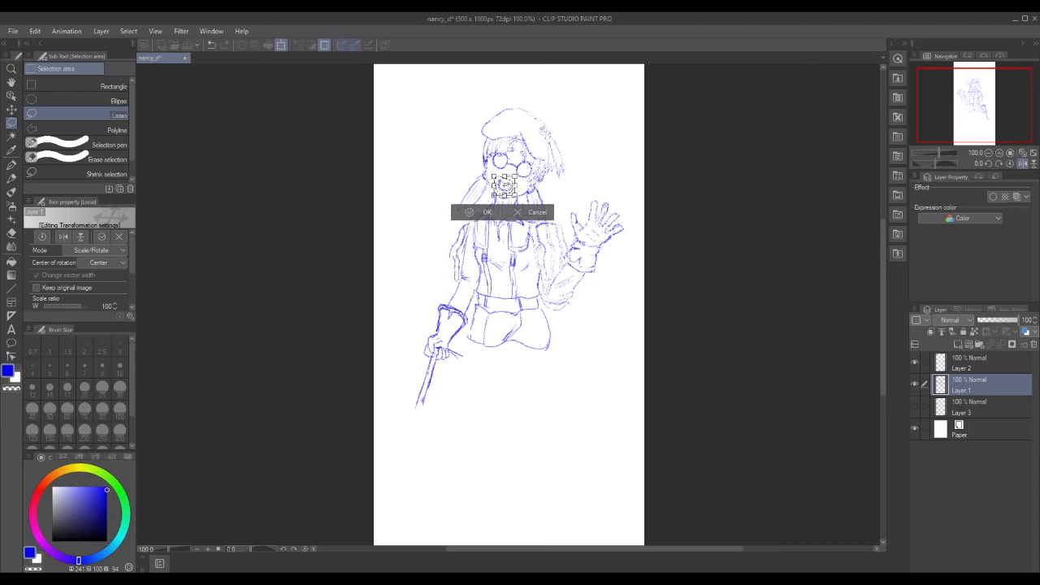
{"action": "left_click", "coordinate": [481, 214]}
{"action": "left_click", "coordinate": [410, 212]}
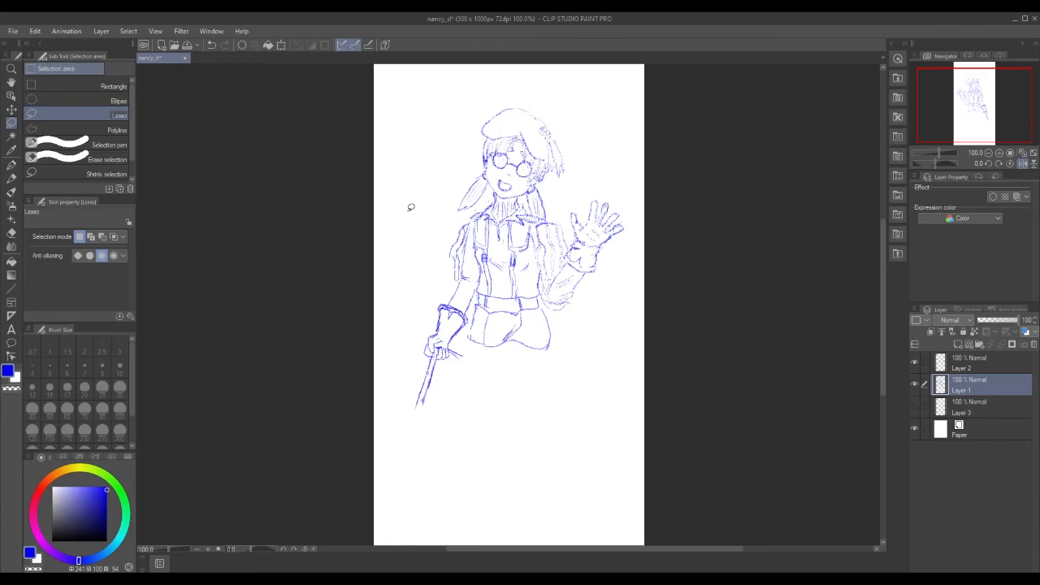
With the Rough pencil, firm up the beret's top and right edges, the hair ornament and the shorts' bottom edge.
{"action": "left_click", "coordinate": [11, 177]}
{"action": "mouse_move", "coordinate": [509, 108]}
{"action": "left_mouse_down"}
{"action": "mouse_move", "coordinate": [536, 131]}
{"action": "mouse_move", "coordinate": [546, 124]}
{"action": "mouse_move", "coordinate": [559, 177]}
{"action": "left_mouse_up"}
{"action": "mouse_move", "coordinate": [553, 140]}
{"action": "left_mouse_down"}
{"action": "mouse_move", "coordinate": [565, 173]}
{"action": "mouse_move", "coordinate": [543, 127]}
{"action": "mouse_move", "coordinate": [550, 134]}
{"action": "left_mouse_up"}
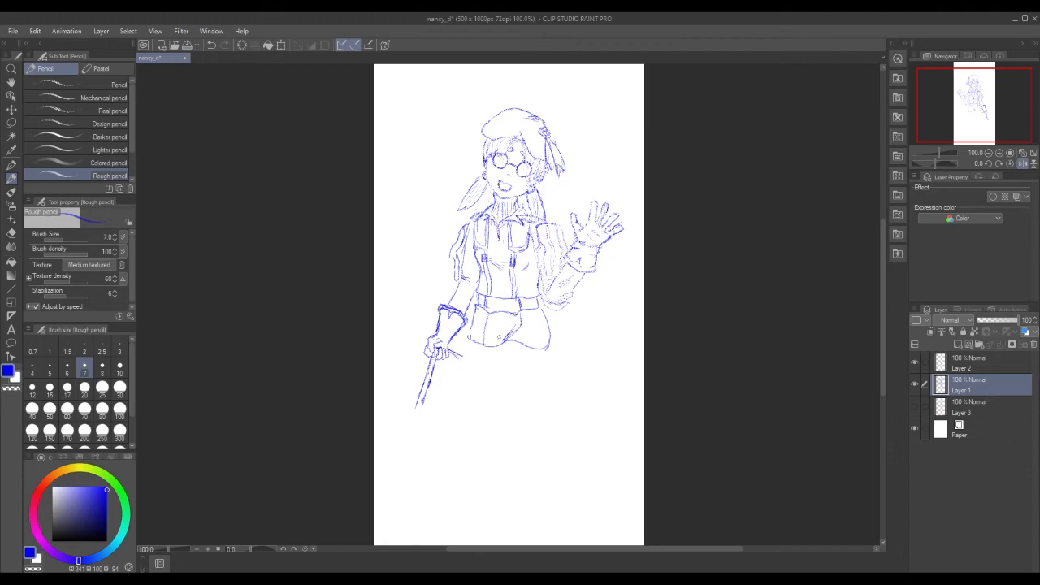
{"action": "left_click_drag", "start_coordinate": [503, 329], "coordinate": [513, 337]}
{"action": "left_click_drag", "start_coordinate": [509, 330], "coordinate": [521, 320]}
Show the red gesture layer again and mirror the canvas view horizontally.
{"action": "left_click", "coordinate": [914, 406]}
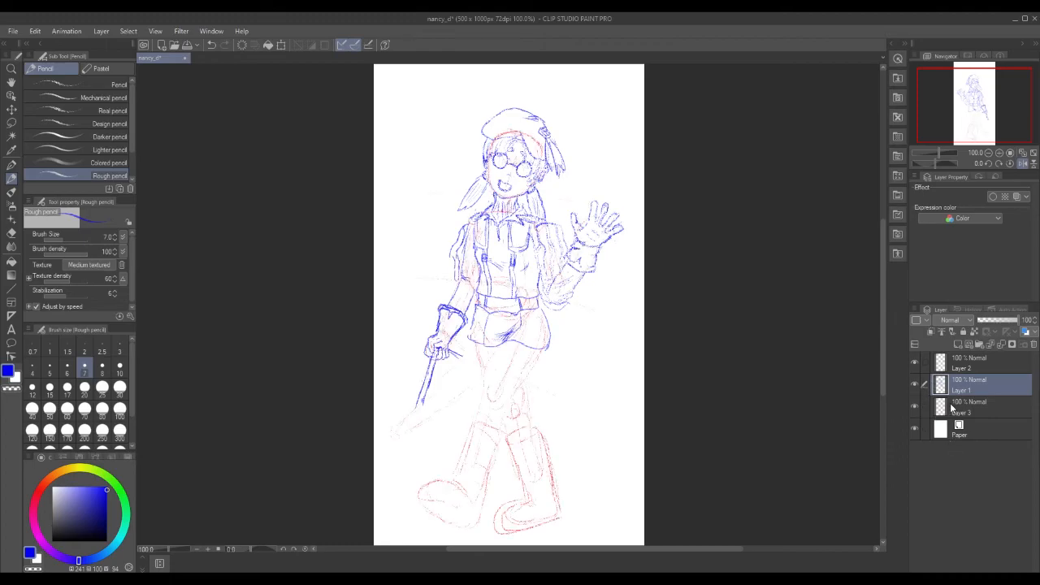
{"action": "left_click", "coordinate": [1023, 164]}
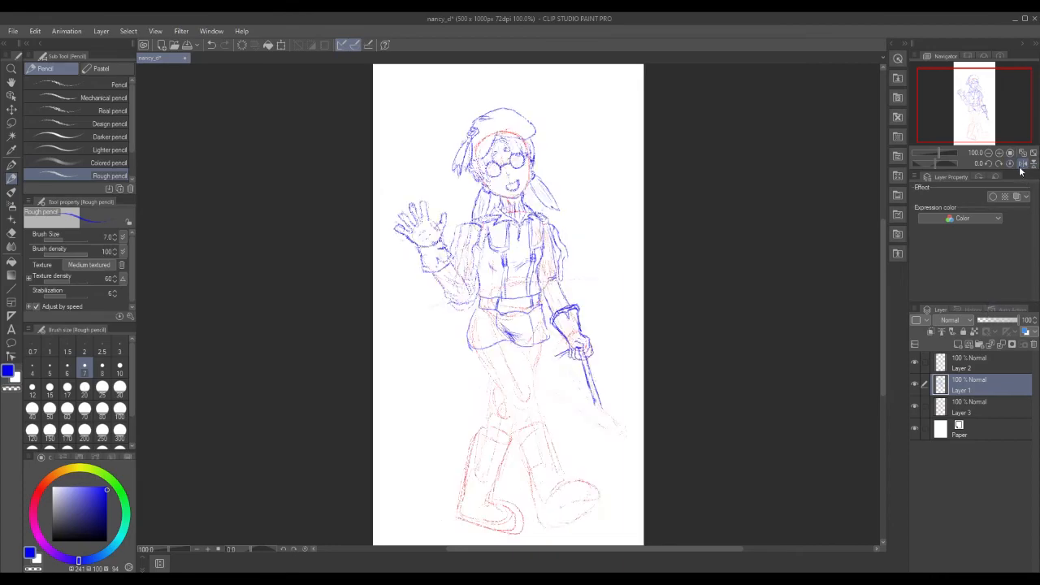
{"action": "left_click_drag", "start_coordinate": [883, 288], "coordinate": [883, 299]}
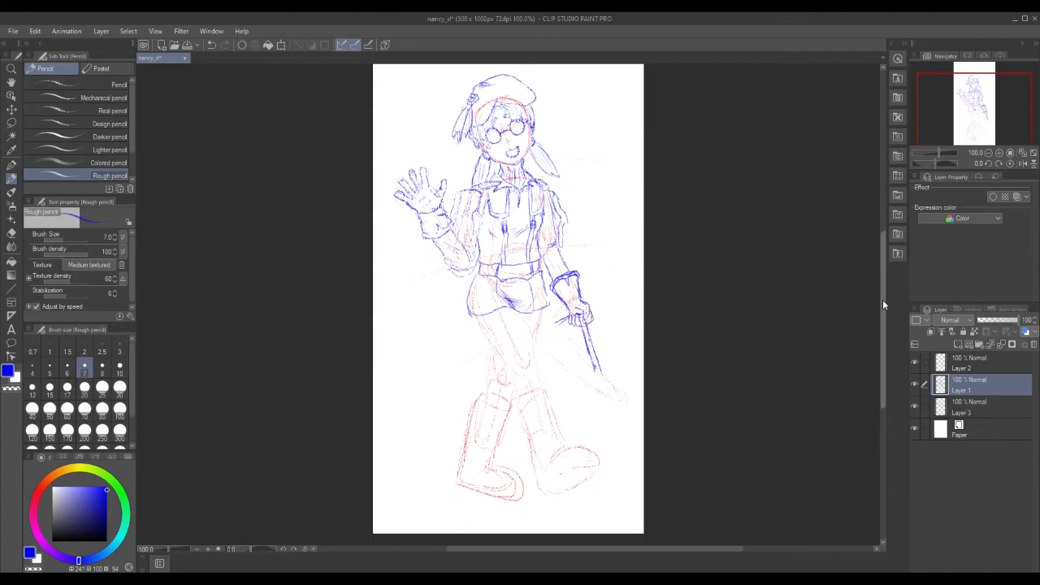
Reinforce the hat's left edge, flower ornament, wrist line, left torso edge and right sleeve.
{"action": "left_click_drag", "start_coordinate": [471, 90], "coordinate": [461, 110]}
{"action": "left_click_drag", "start_coordinate": [471, 96], "coordinate": [478, 95]}
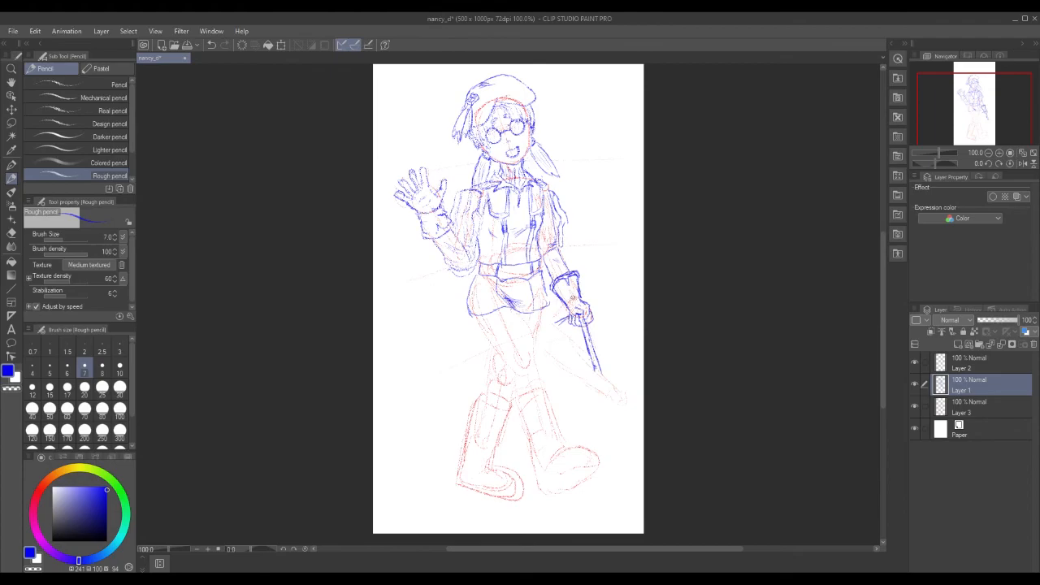
{"action": "mouse_move", "coordinate": [571, 303]}
{"action": "left_mouse_down"}
{"action": "mouse_move", "coordinate": [576, 275]}
{"action": "mouse_move", "coordinate": [570, 299]}
{"action": "left_mouse_up"}
{"action": "left_click_drag", "start_coordinate": [478, 238], "coordinate": [484, 260]}
{"action": "left_click_drag", "start_coordinate": [482, 246], "coordinate": [484, 254]}
{"action": "key", "text": "ctrl+z"}
{"action": "key", "text": "ctrl+z"}
{"action": "left_click_drag", "start_coordinate": [553, 208], "coordinate": [559, 225]}
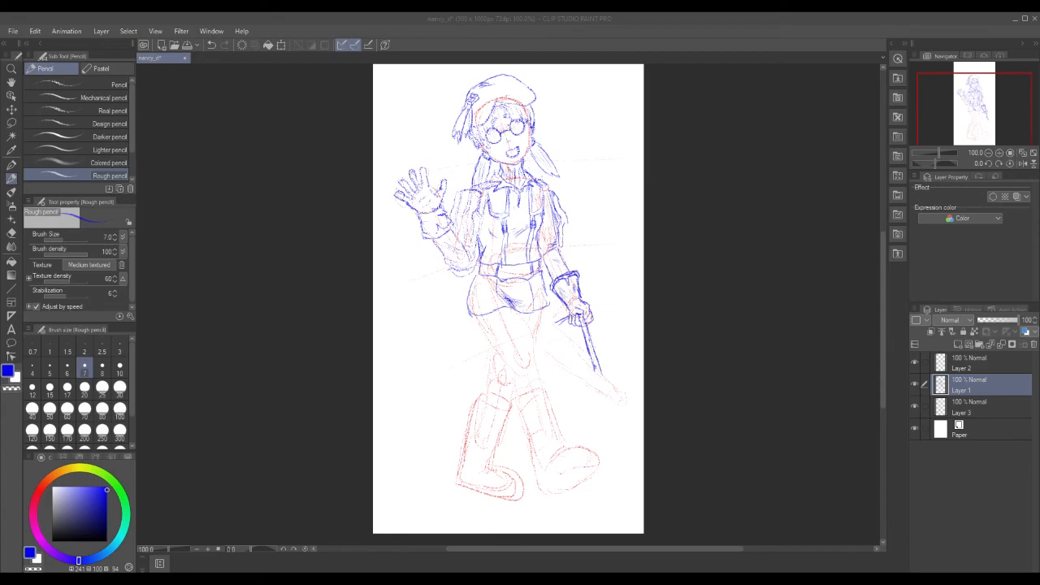
Undo the stray hip stroke, then draw the belt, thigh line and coat edge meeting the waist.
{"action": "left_click", "coordinate": [481, 280]}
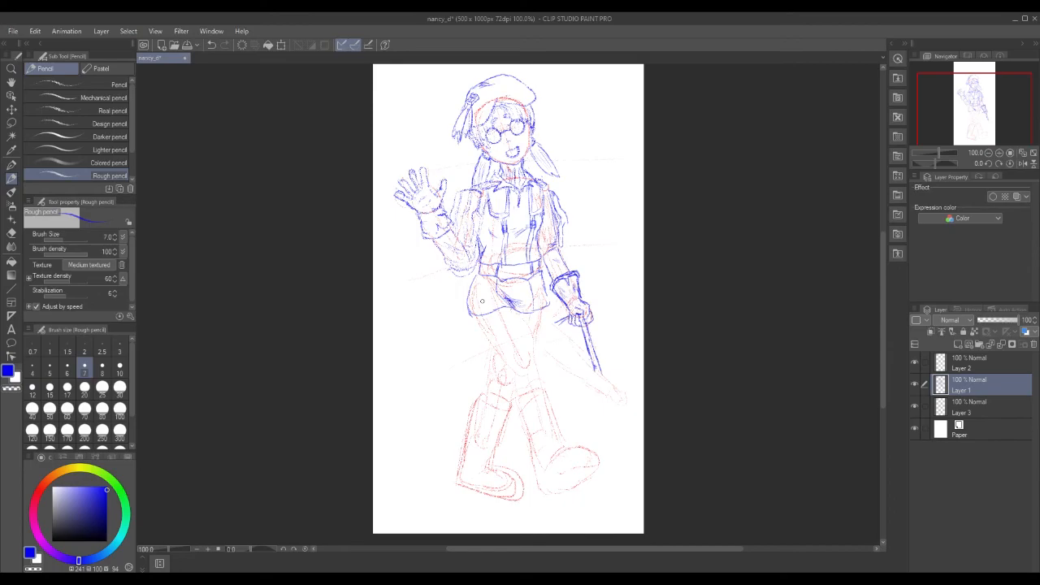
{"action": "key", "text": "ctrl+z"}
{"action": "left_click_drag", "start_coordinate": [474, 270], "coordinate": [498, 281]}
{"action": "mouse_move", "coordinate": [499, 278]}
{"action": "left_mouse_down"}
{"action": "mouse_move", "coordinate": [483, 344]}
{"action": "mouse_move", "coordinate": [449, 341]}
{"action": "mouse_move", "coordinate": [469, 276]}
{"action": "left_mouse_up"}
{"action": "left_click_drag", "start_coordinate": [467, 274], "coordinate": [486, 269]}
Mark the lower left coat edge and outline the shorts, toggling the drawing colour to white and back.
{"action": "left_click_drag", "start_coordinate": [461, 326], "coordinate": [456, 332]}
{"action": "left_click_drag", "start_coordinate": [499, 286], "coordinate": [508, 291]}
{"action": "left_click_drag", "start_coordinate": [537, 275], "coordinate": [547, 306]}
{"action": "key", "text": "c"}
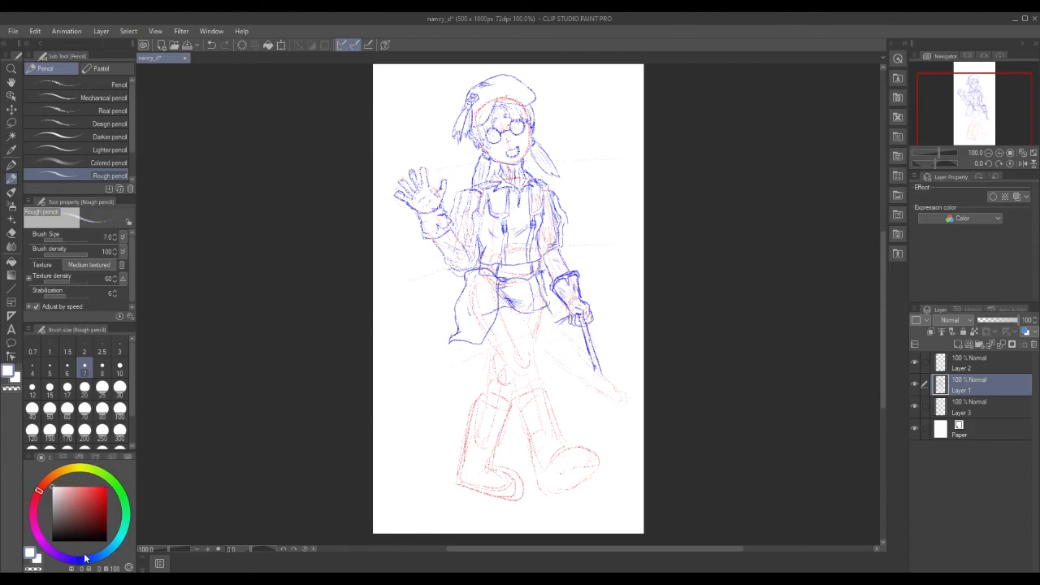
{"action": "key", "text": "c"}
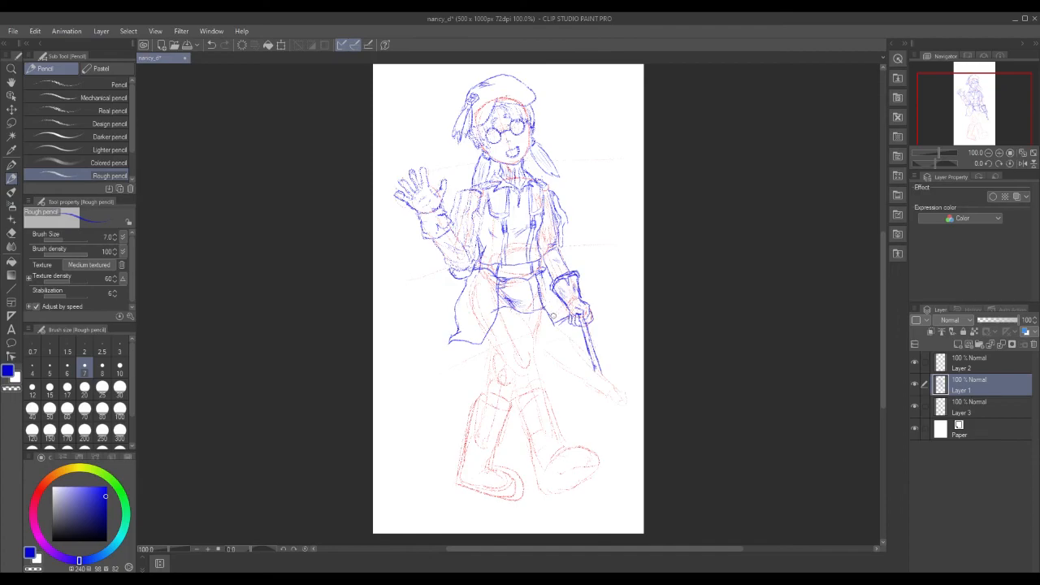
Draw the coat edges by the staff hand, extend the hem, darken the left fold, and hatch the hem.
{"action": "mouse_move", "coordinate": [554, 324]}
{"action": "left_mouse_down"}
{"action": "mouse_move", "coordinate": [570, 333]}
{"action": "mouse_move", "coordinate": [559, 316]}
{"action": "left_mouse_up"}
{"action": "left_click_drag", "start_coordinate": [564, 332], "coordinate": [539, 327]}
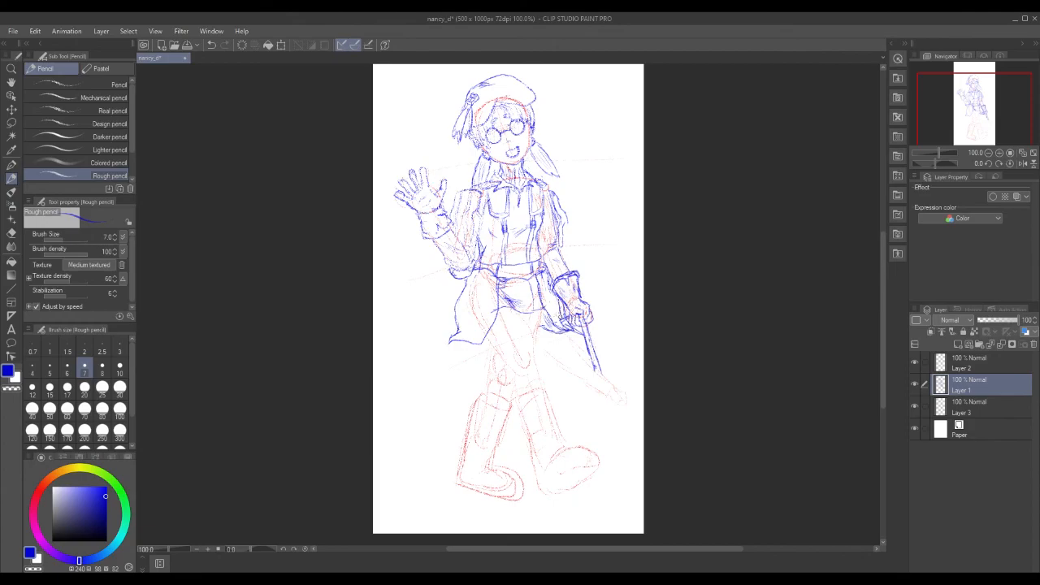
{"action": "left_click_drag", "start_coordinate": [555, 297], "coordinate": [561, 323]}
{"action": "left_click_drag", "start_coordinate": [464, 296], "coordinate": [457, 341]}
{"action": "mouse_move", "coordinate": [484, 276]}
{"action": "left_mouse_down"}
{"action": "mouse_move", "coordinate": [481, 285]}
{"action": "mouse_move", "coordinate": [496, 289]}
{"action": "left_mouse_up"}
{"action": "mouse_move", "coordinate": [564, 321]}
{"action": "left_mouse_down"}
{"action": "mouse_move", "coordinate": [543, 336]}
{"action": "mouse_move", "coordinate": [555, 326]}
{"action": "left_mouse_up"}
Rework the hem hatching and sketch two diagonal chest straps with their buckles.
{"action": "left_click_drag", "start_coordinate": [565, 318], "coordinate": [549, 329]}
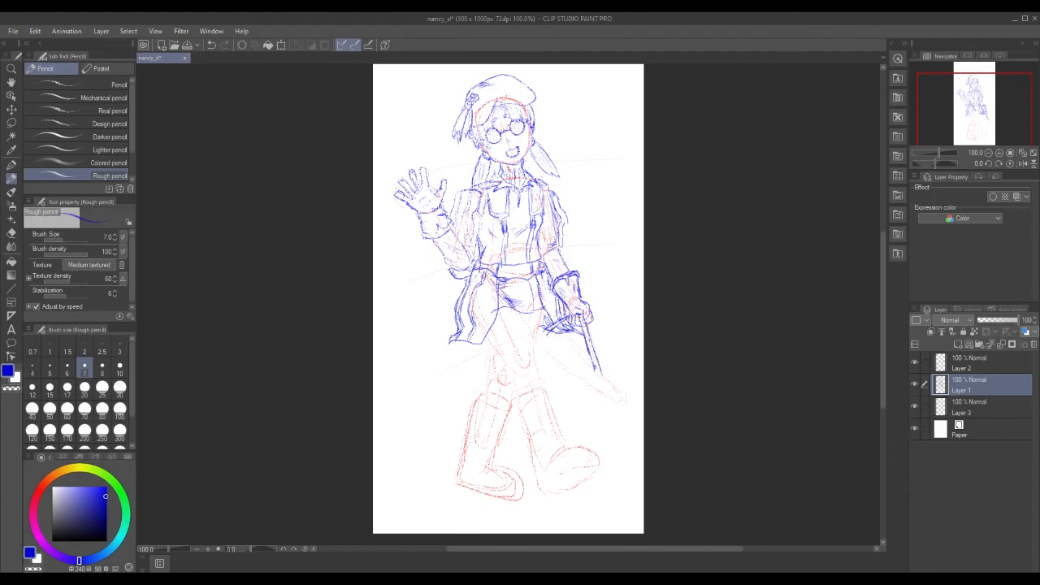
{"action": "left_click_drag", "start_coordinate": [498, 224], "coordinate": [530, 250]}
{"action": "mouse_move", "coordinate": [501, 231]}
{"action": "left_mouse_down"}
{"action": "mouse_move", "coordinate": [540, 260]}
{"action": "mouse_move", "coordinate": [528, 261]}
{"action": "left_mouse_up"}
{"action": "left_click_drag", "start_coordinate": [531, 239], "coordinate": [533, 244]}
{"action": "left_click_drag", "start_coordinate": [501, 253], "coordinate": [505, 260]}
{"action": "left_click_drag", "start_coordinate": [505, 260], "coordinate": [505, 253]}
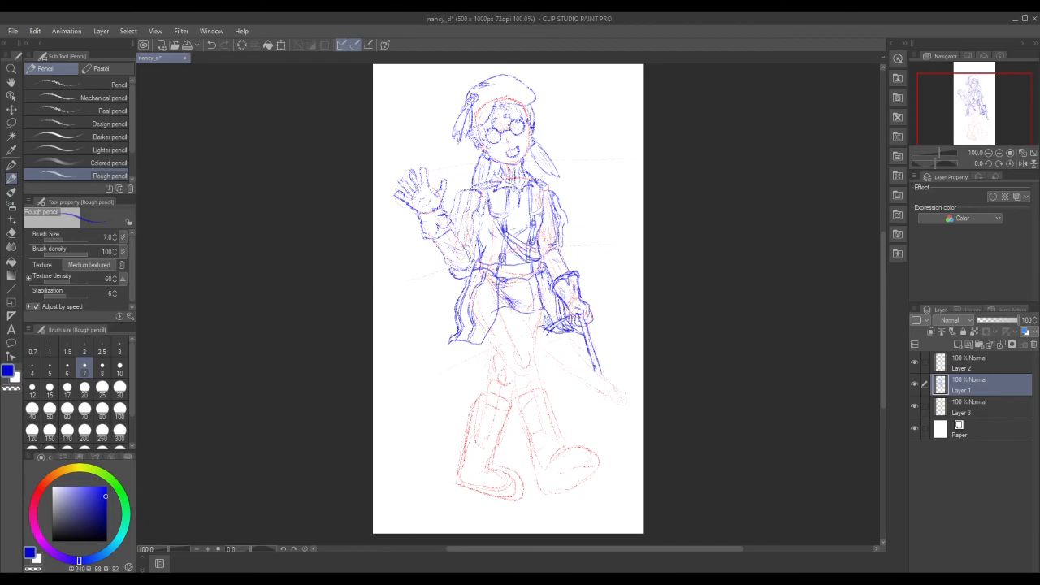
{"action": "mouse_move", "coordinate": [501, 247]}
{"action": "left_mouse_down"}
{"action": "mouse_move", "coordinate": [504, 239]}
{"action": "mouse_move", "coordinate": [537, 251]}
{"action": "mouse_move", "coordinate": [512, 238]}
{"action": "mouse_move", "coordinate": [530, 254]}
{"action": "left_mouse_up"}
Redraw the strap's lower end, shade the left chest, mark the belt end, and darken the coat edge by the staff hand.
{"action": "key", "text": "ctrl+z"}
{"action": "key", "text": "ctrl+z"}
{"action": "left_click_drag", "start_coordinate": [525, 257], "coordinate": [539, 263]}
{"action": "left_click_drag", "start_coordinate": [494, 218], "coordinate": [503, 231]}
{"action": "mouse_move", "coordinate": [539, 261]}
{"action": "left_mouse_down"}
{"action": "mouse_move", "coordinate": [540, 271]}
{"action": "mouse_move", "coordinate": [541, 263]}
{"action": "left_mouse_up"}
{"action": "mouse_move", "coordinate": [536, 283]}
{"action": "left_mouse_down"}
{"action": "mouse_move", "coordinate": [554, 326]}
{"action": "mouse_move", "coordinate": [543, 328]}
{"action": "mouse_move", "coordinate": [541, 311]}
{"action": "mouse_move", "coordinate": [544, 326]}
{"action": "mouse_move", "coordinate": [569, 337]}
{"action": "mouse_move", "coordinate": [547, 333]}
{"action": "left_mouse_up"}
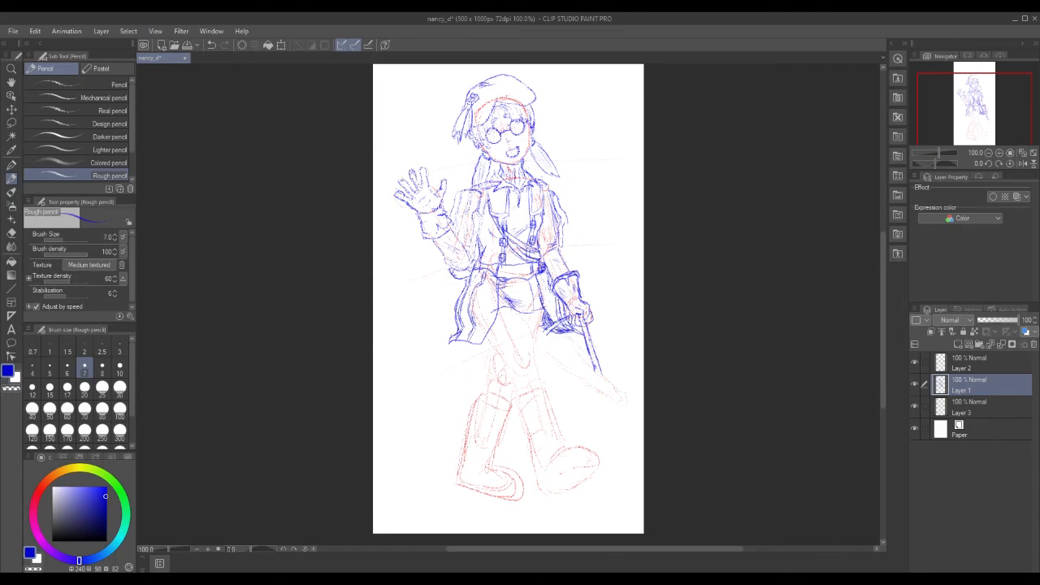
{"action": "left_click_drag", "start_coordinate": [557, 321], "coordinate": [545, 331]}
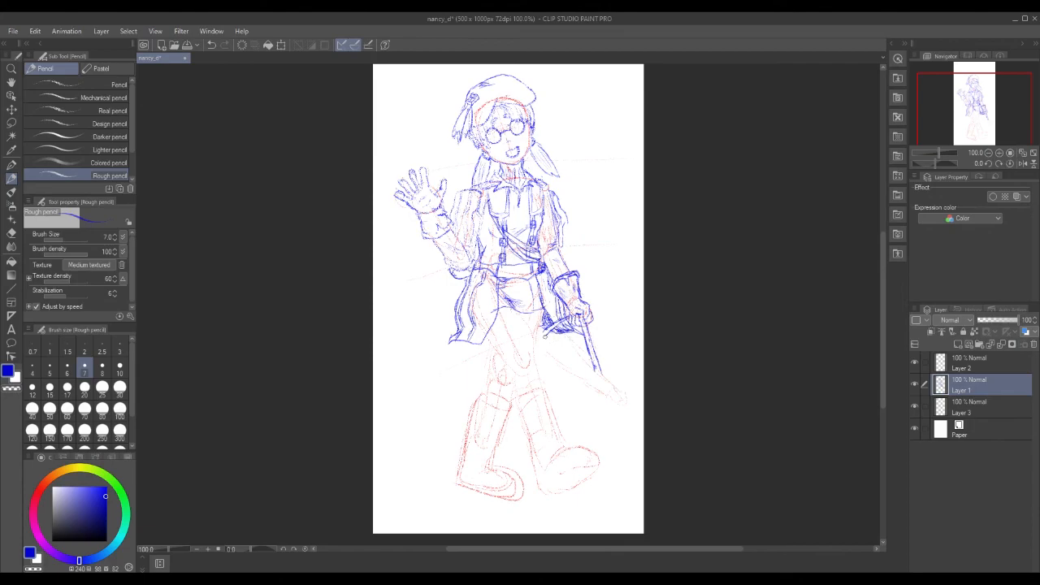
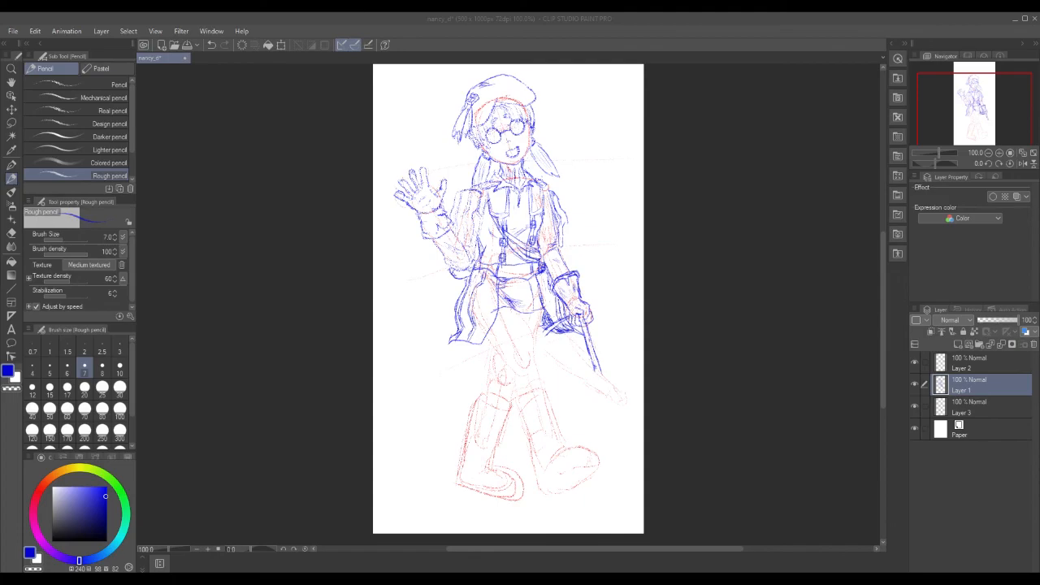
Sketch two blue lines down the staff-arm sleeve, then brighten the blue and redraw the sleeve line.
{"action": "left_click", "coordinate": [542, 197]}
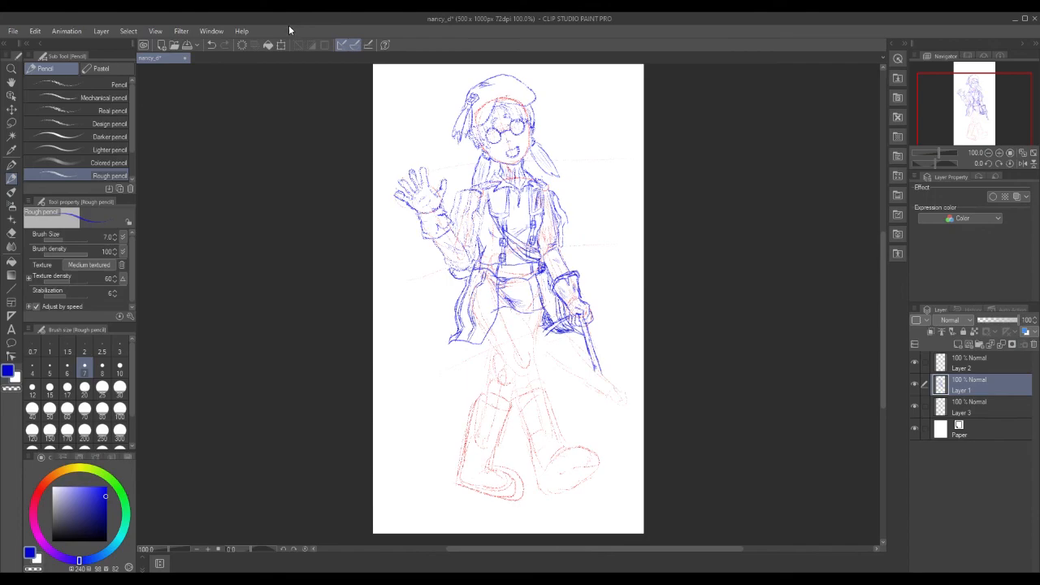
{"action": "left_click_drag", "start_coordinate": [546, 194], "coordinate": [556, 241]}
{"action": "left_click_drag", "start_coordinate": [547, 193], "coordinate": [551, 230]}
{"action": "left_click", "coordinate": [107, 487]}
{"action": "left_click_drag", "start_coordinate": [549, 195], "coordinate": [545, 247]}
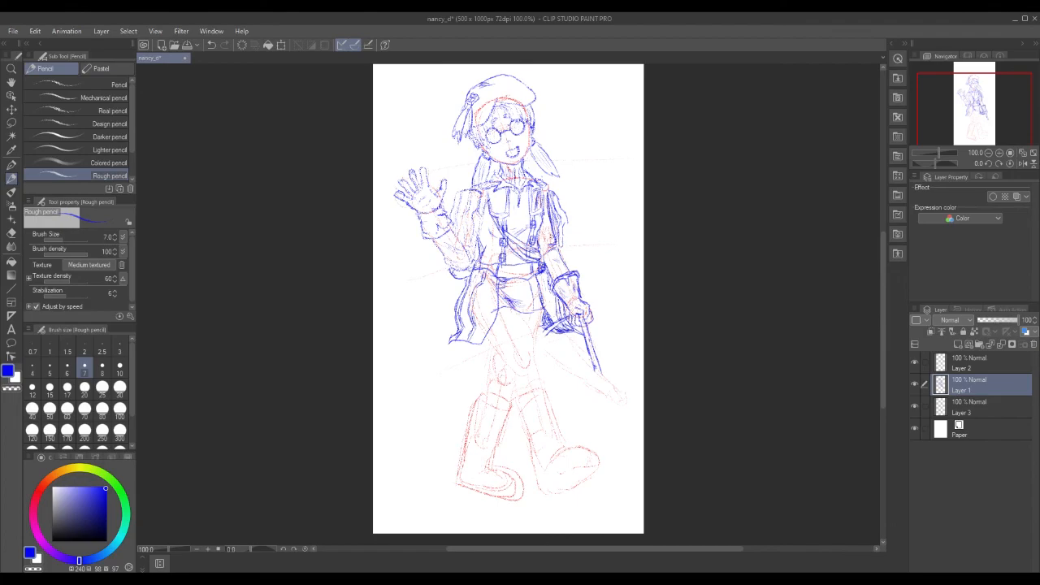